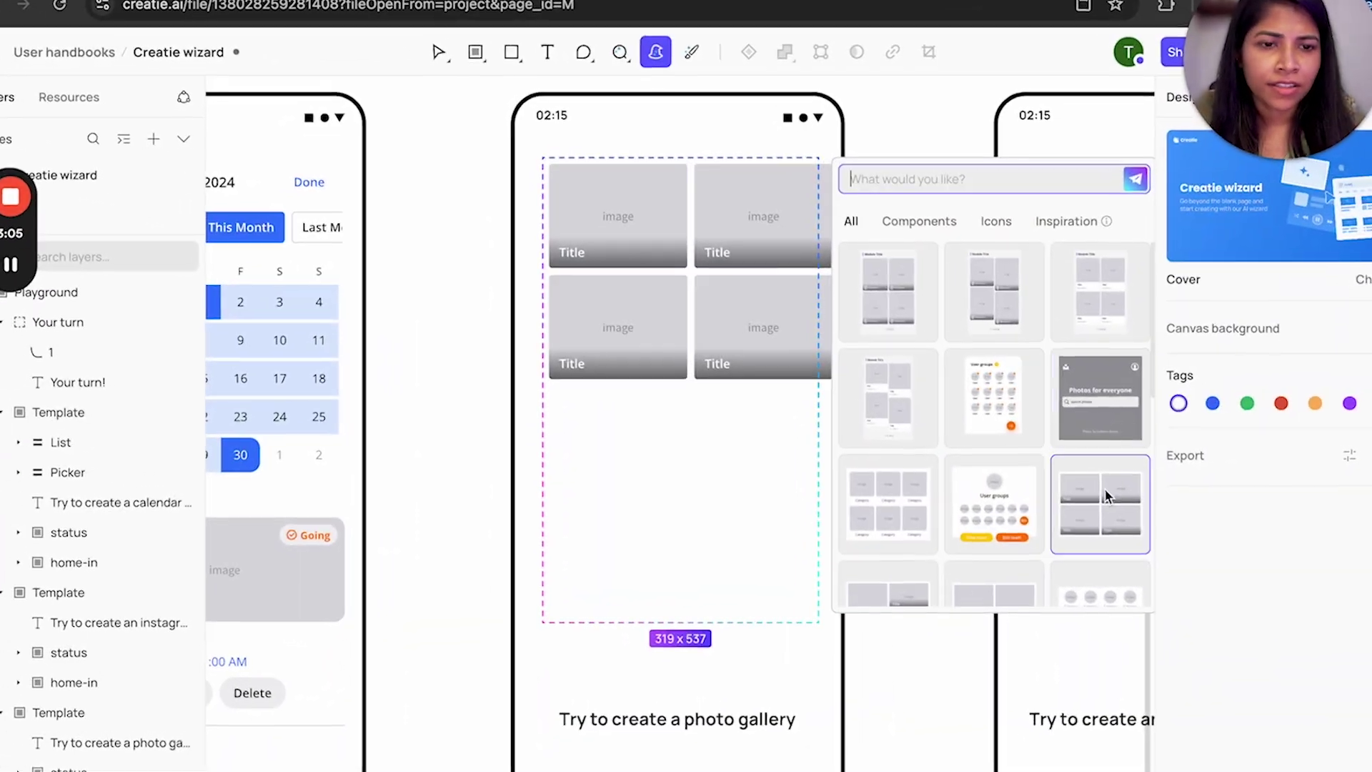
Step: Open the creatie.ai homepage and scroll down through its 'Turn ideas into stunning designs' page
left_click(1085, 525)
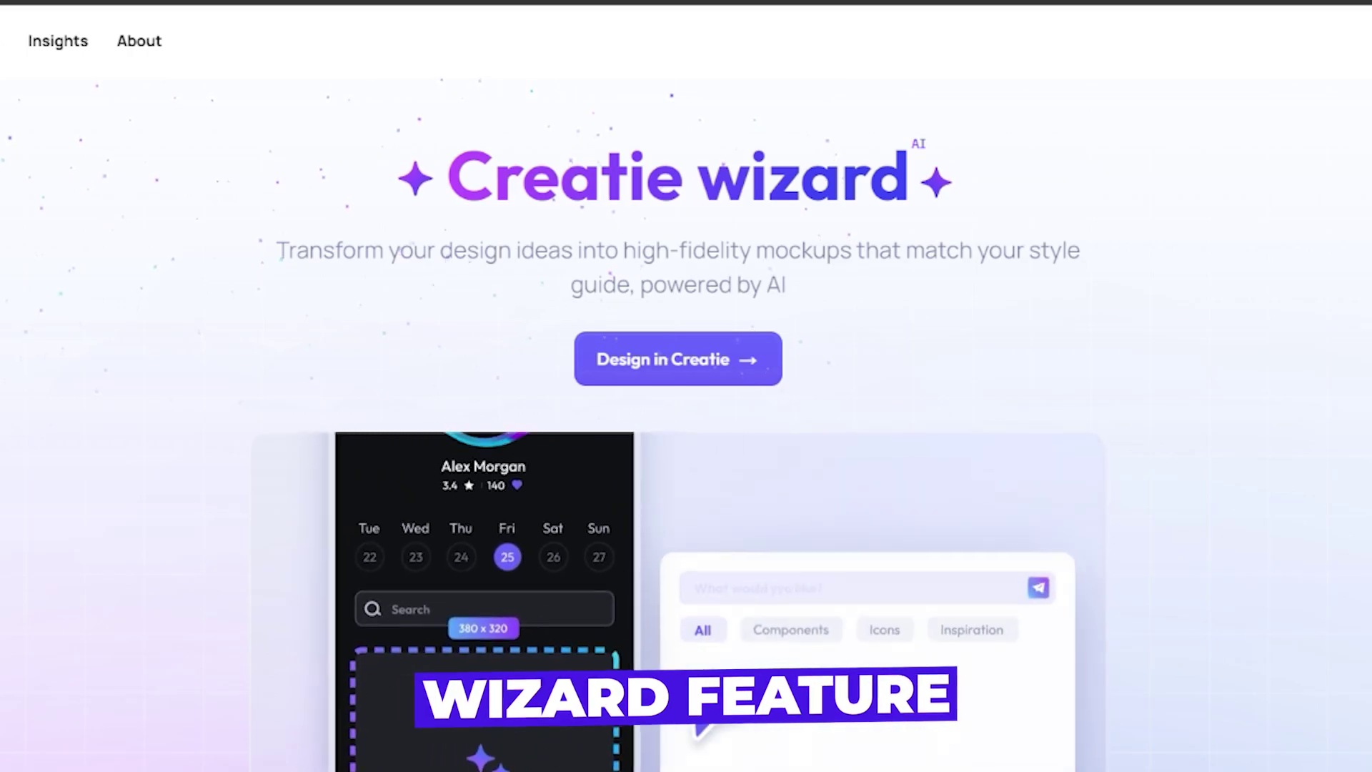
scroll(686, 401, "down", 6)
scroll(686, 400, "down", 9)
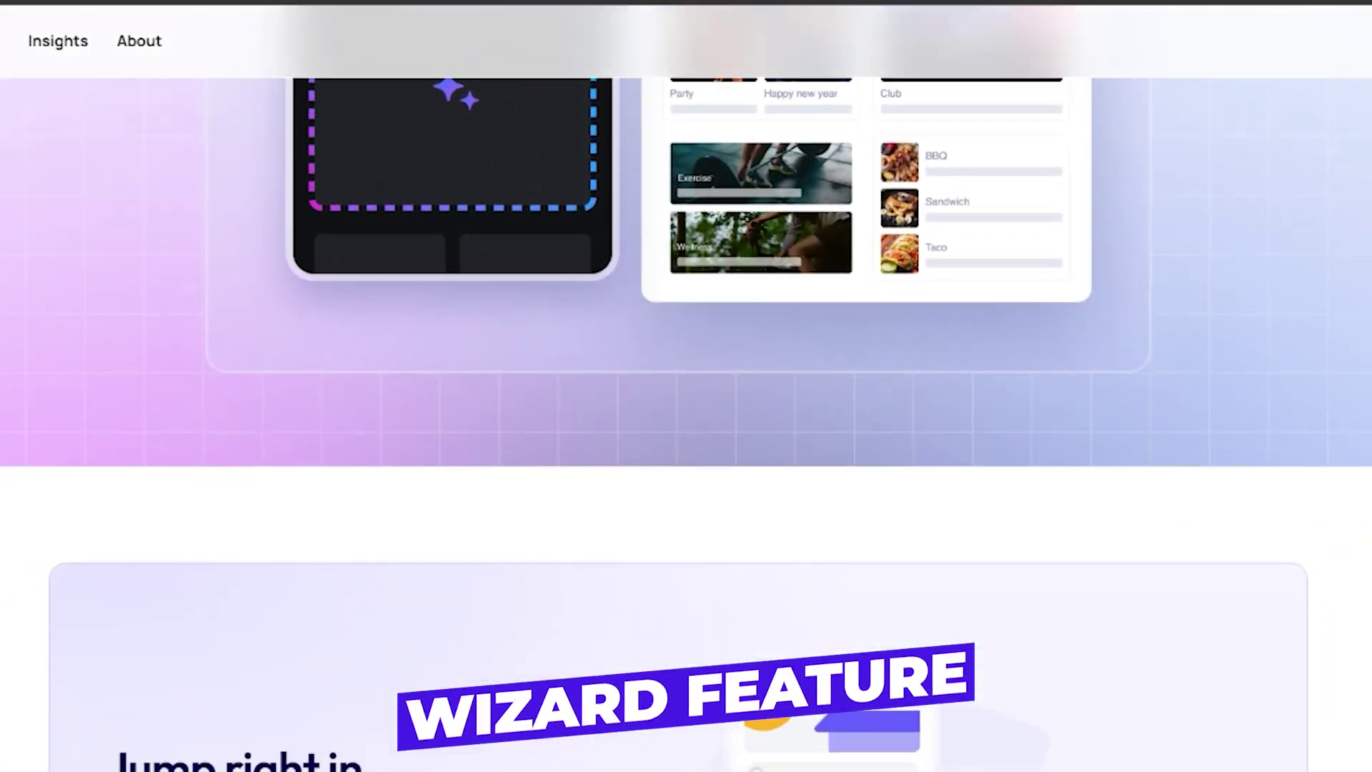
scroll(686, 400, "down", 11)
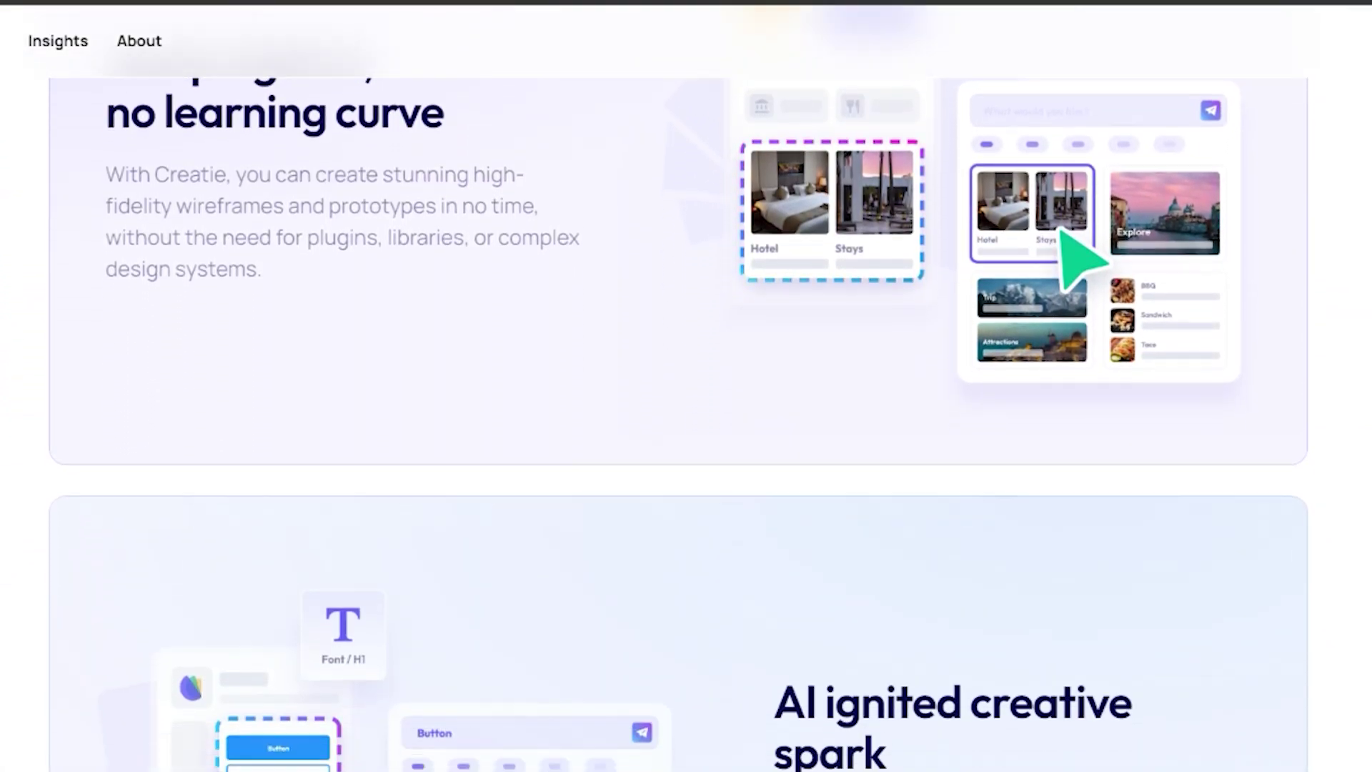
scroll(686, 400, "down", 6)
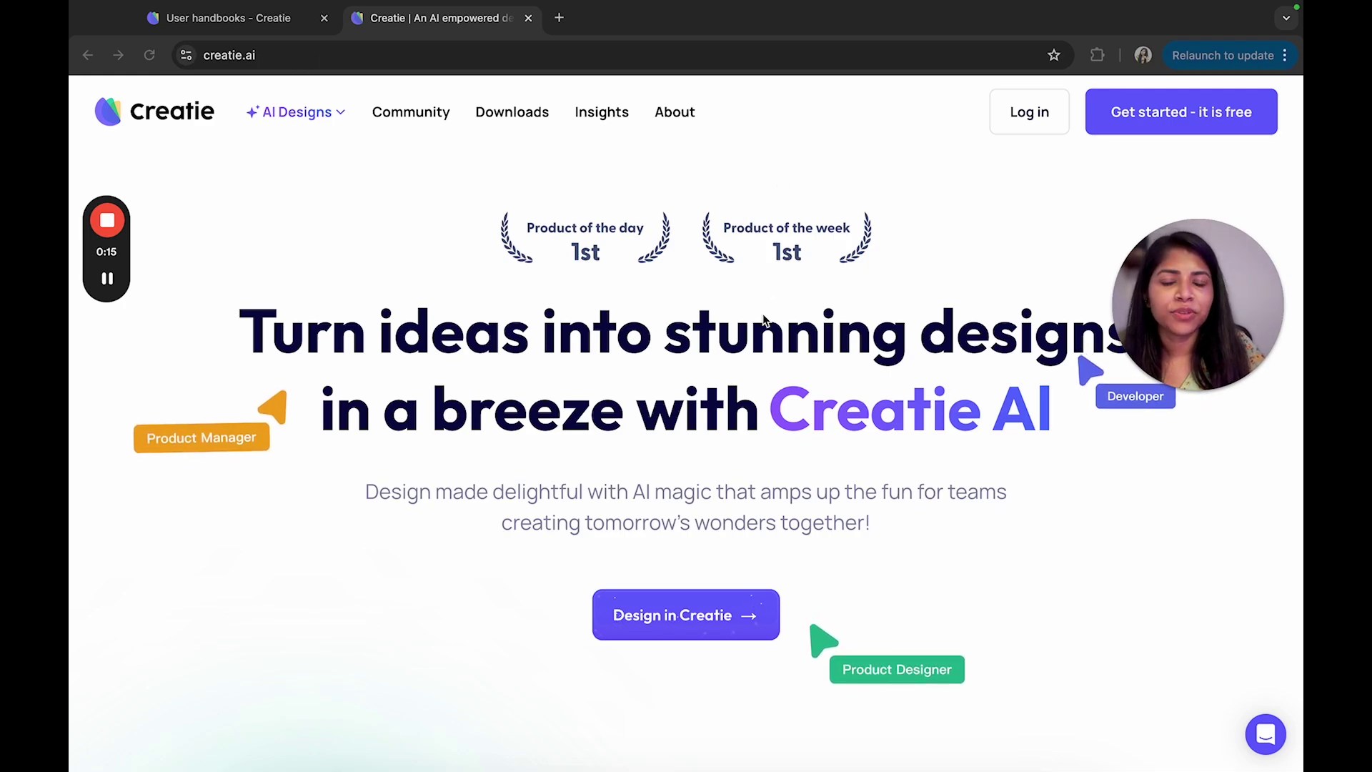
Step: Scroll through the homepage, then return to the User handbooks project's six handbook files
scroll(762, 318, "down", 10)
scroll(761, 314, "down", 15)
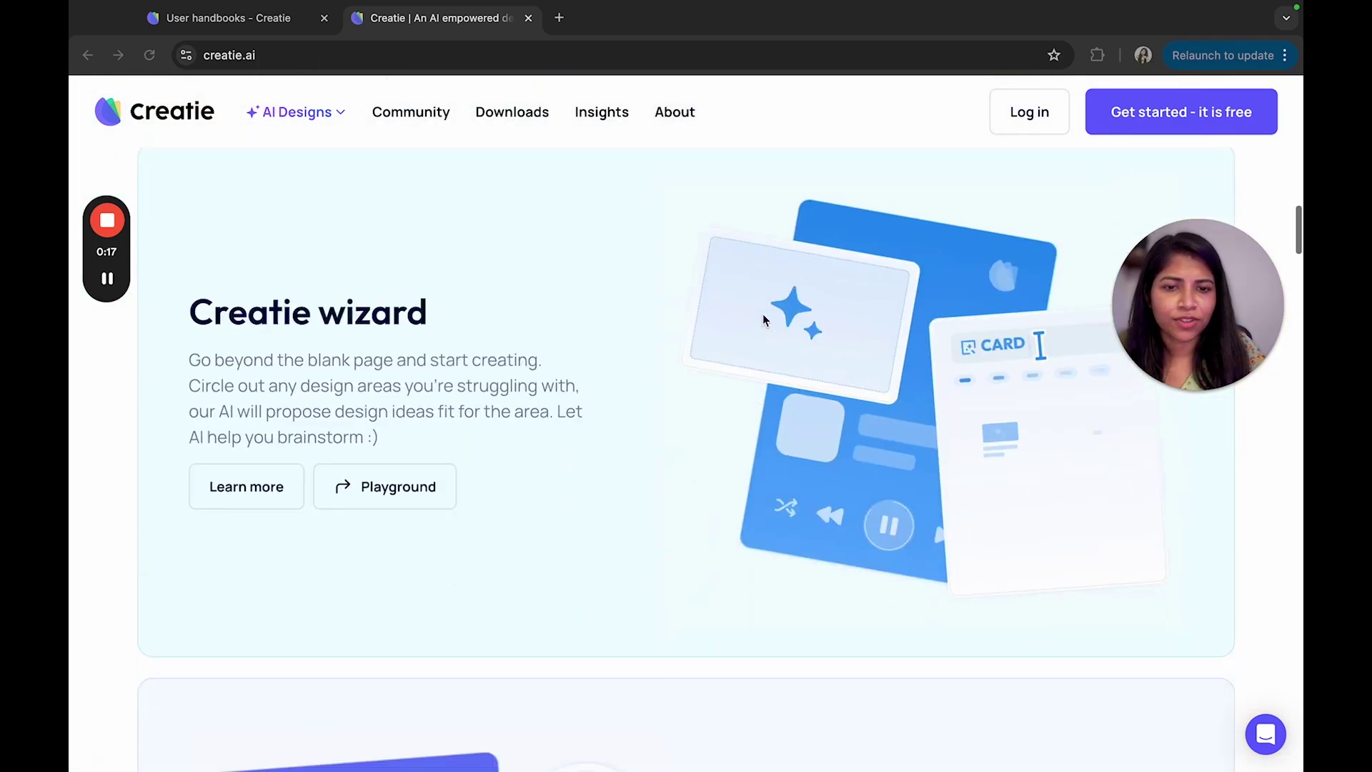
scroll(672, 340, "up", 10)
scroll(672, 345, "down", 10)
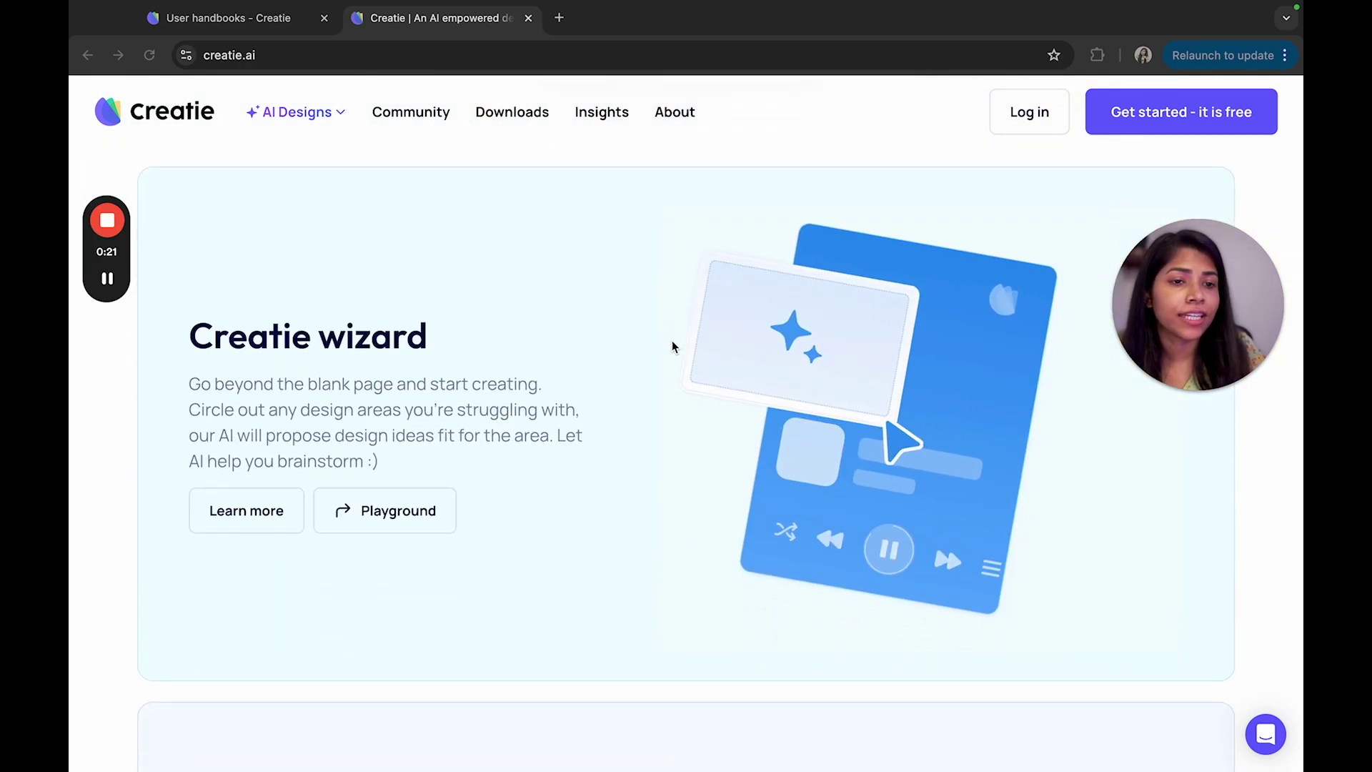
scroll(672, 346, "down", 15)
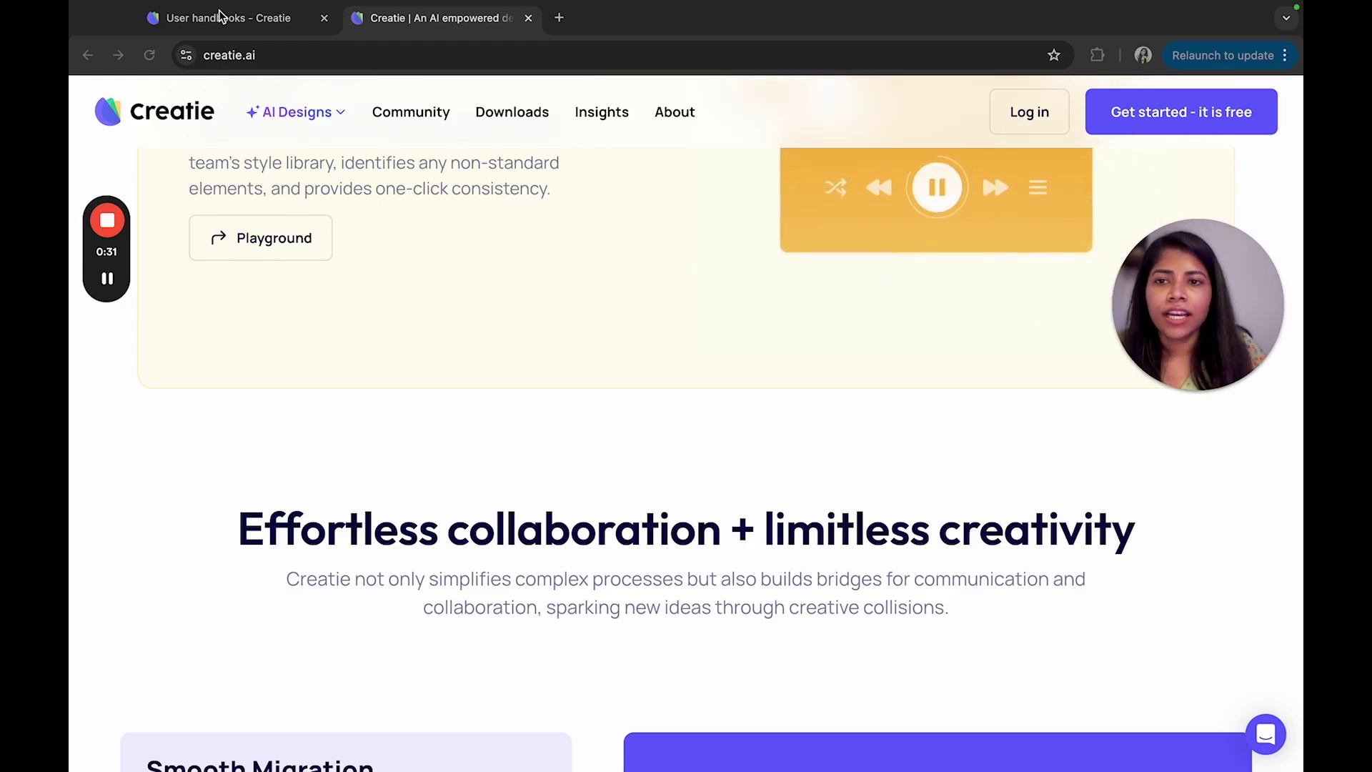
left_click(238, 25)
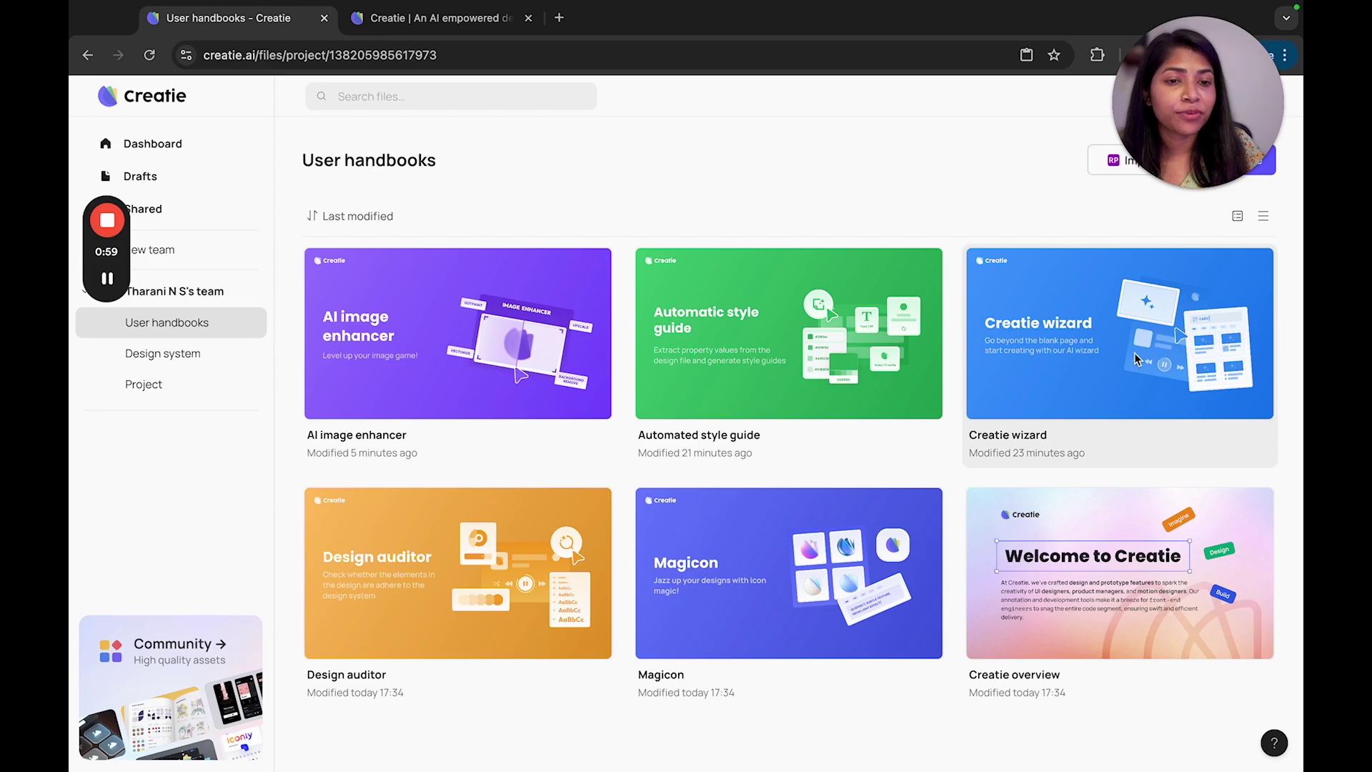
Step: Open the Creatie wizard file and move to the Playground's blank 'Your turn!' phone frame
double_click(1095, 431)
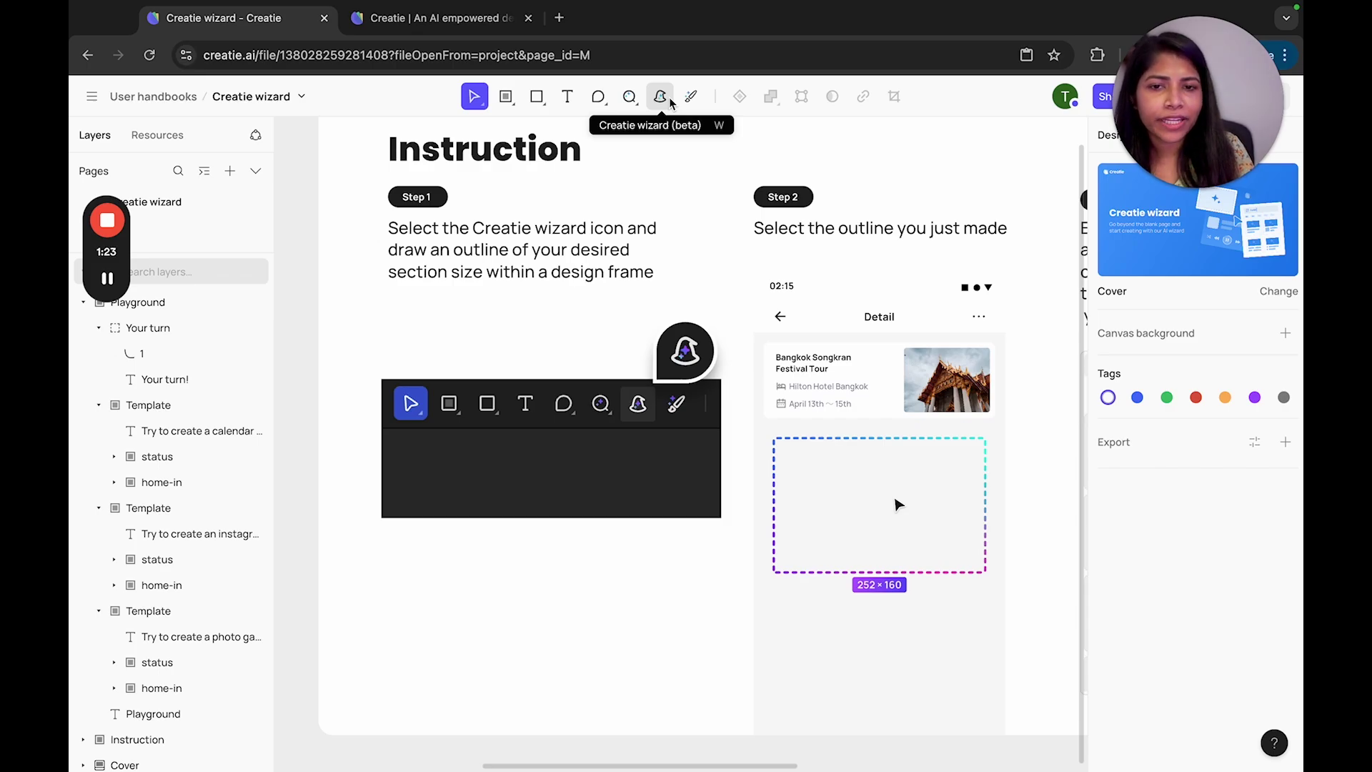
scroll(672, 239, "right", 5)
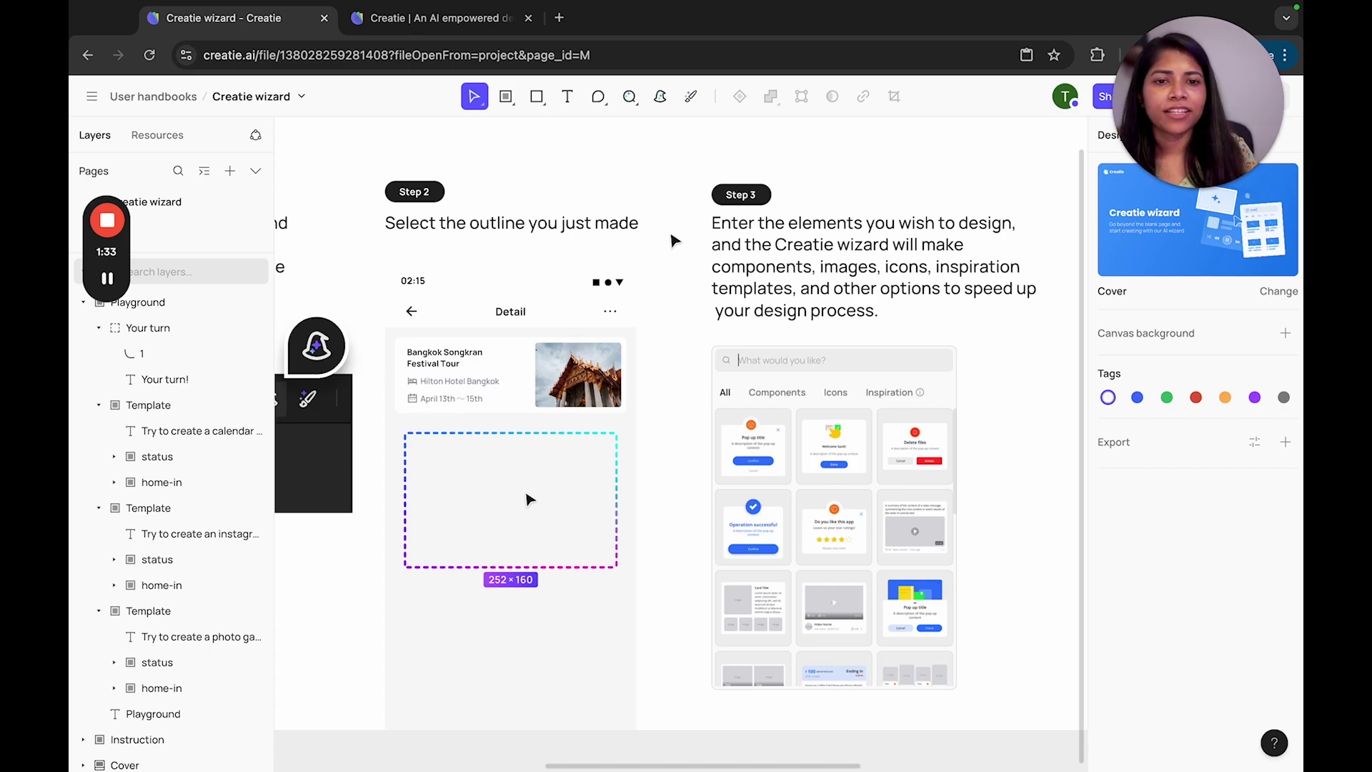
scroll(672, 239, "right", 10)
scroll(624, 349, "up", 3)
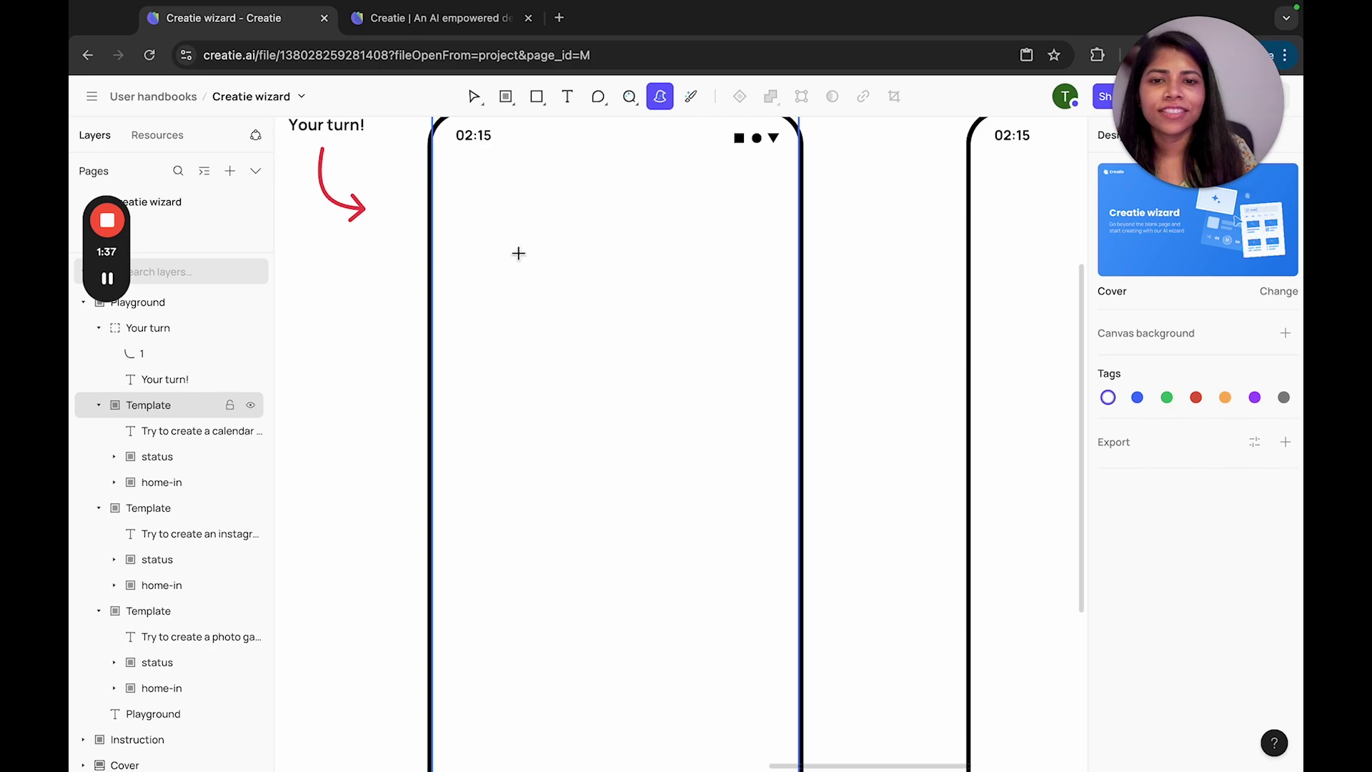
Step: Insert the wizard's April 2024 calendar Picker into an outlined area of the first phone frame
scroll(459, 176, "down", 10)
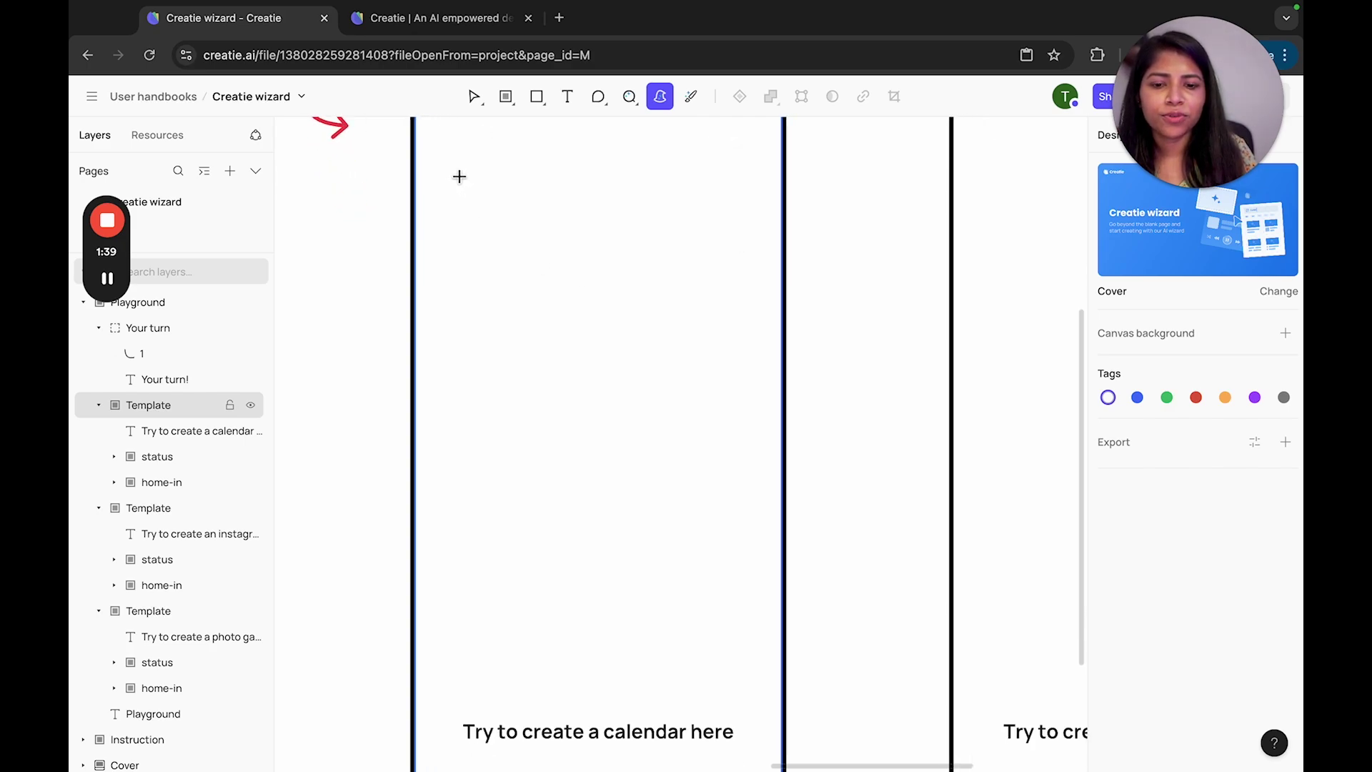
scroll(556, 564, "up", 10)
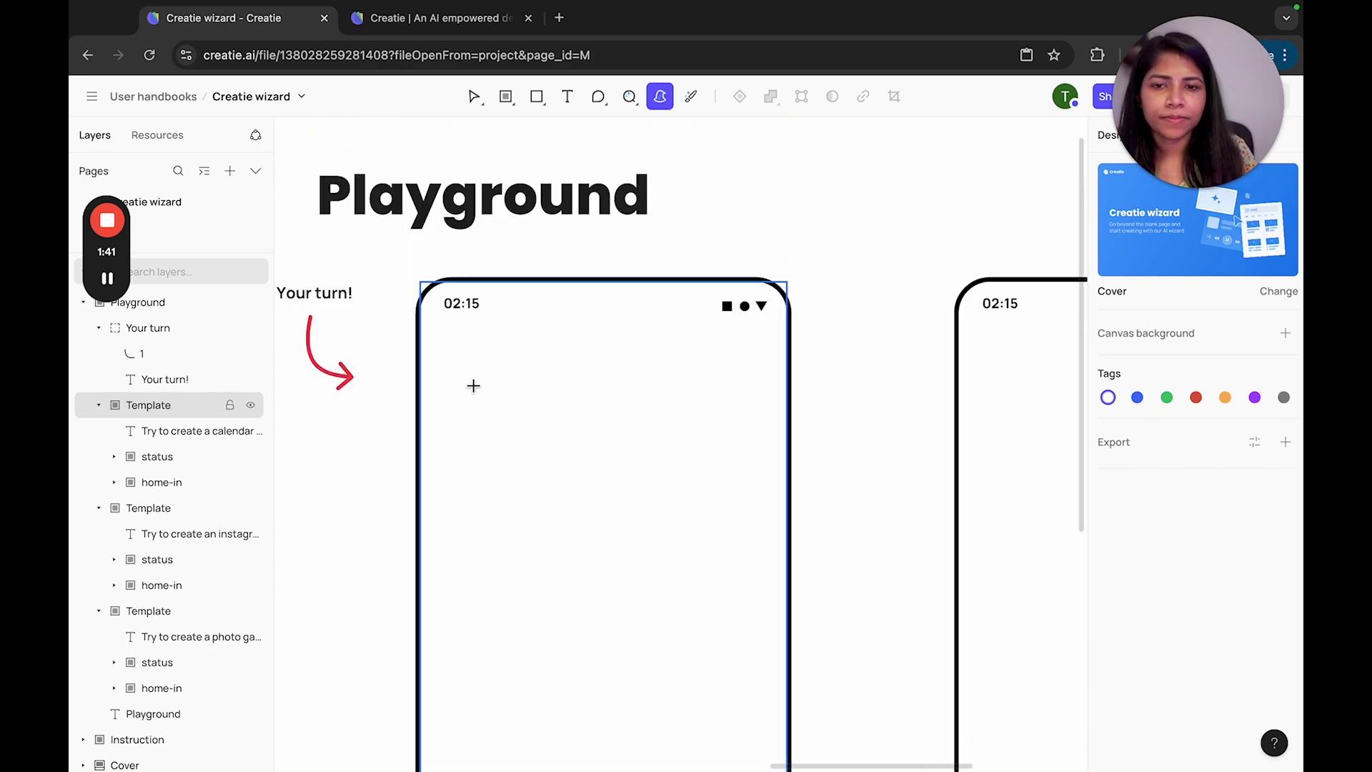
left_click_drag(583, 595, 766, 711)
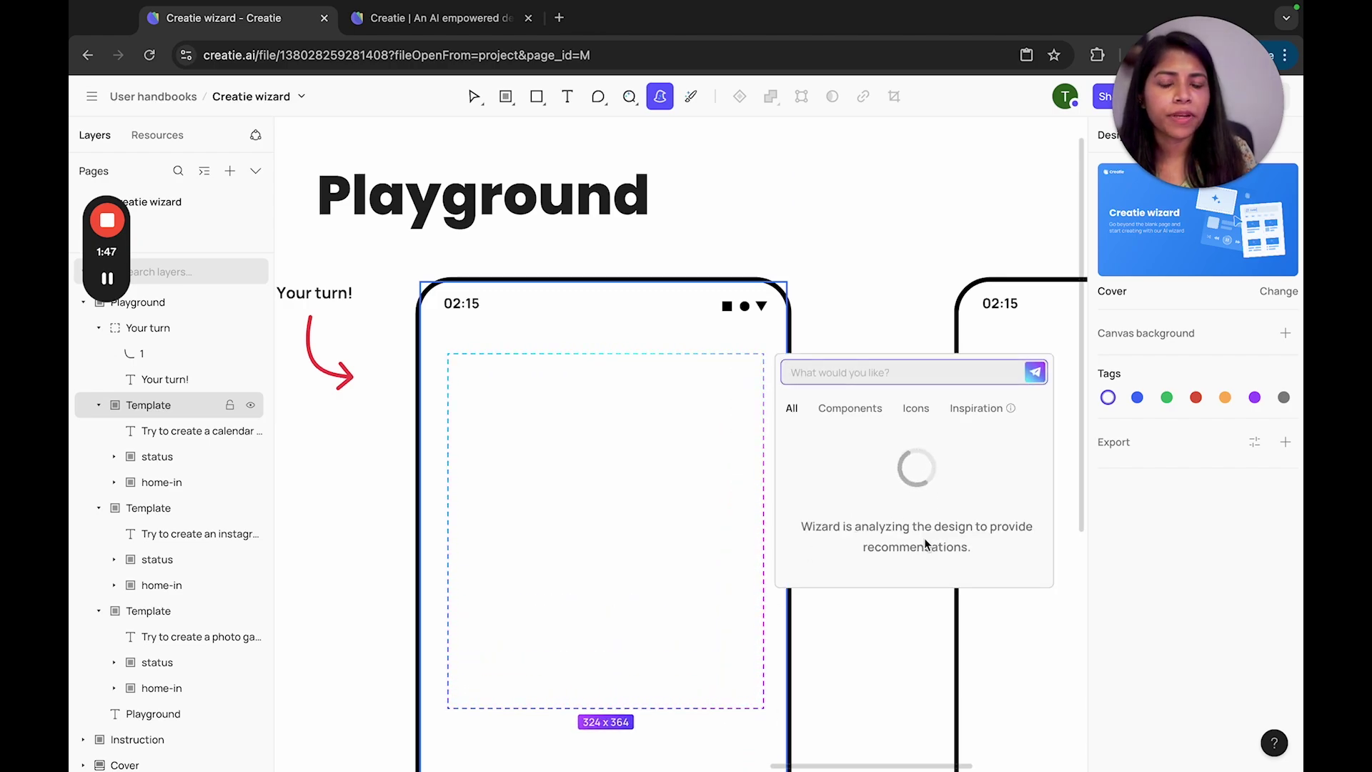
scroll(867, 339, "down", 3)
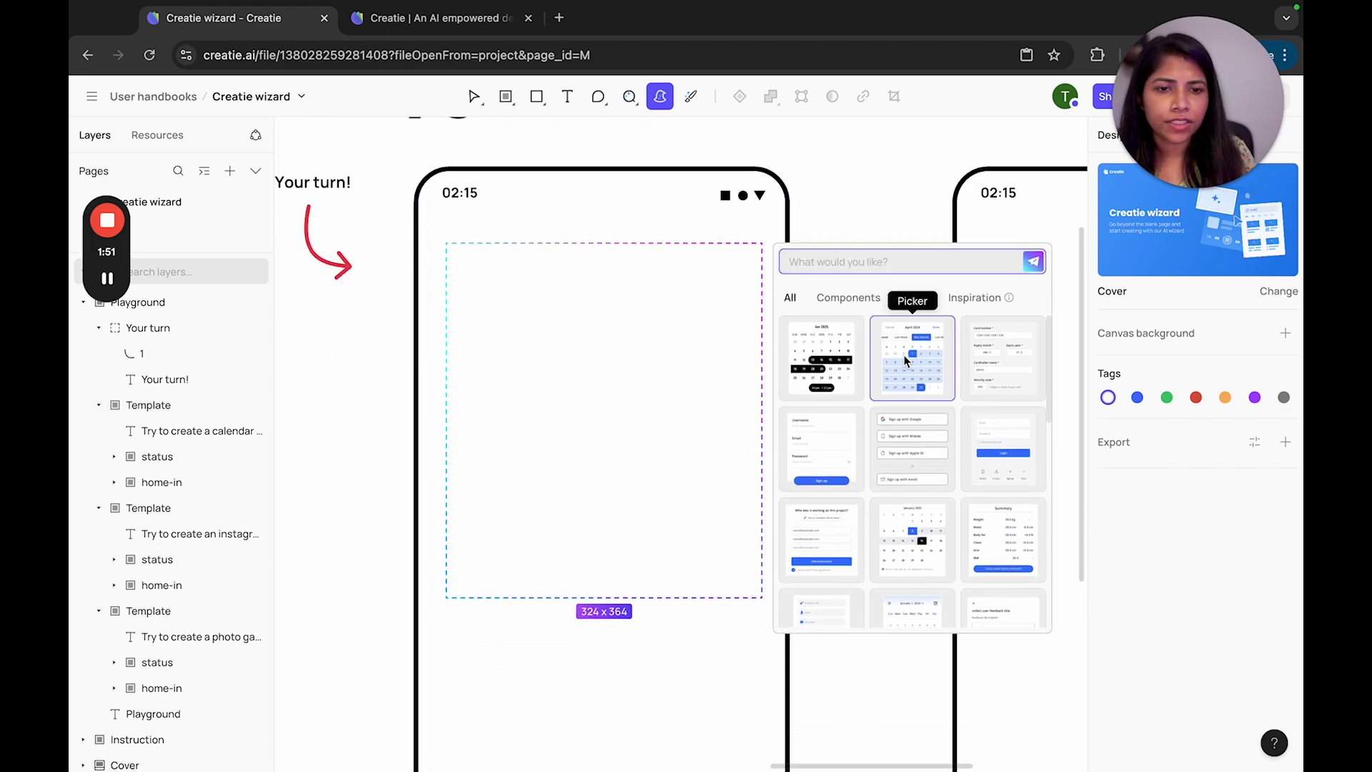
left_click(904, 354)
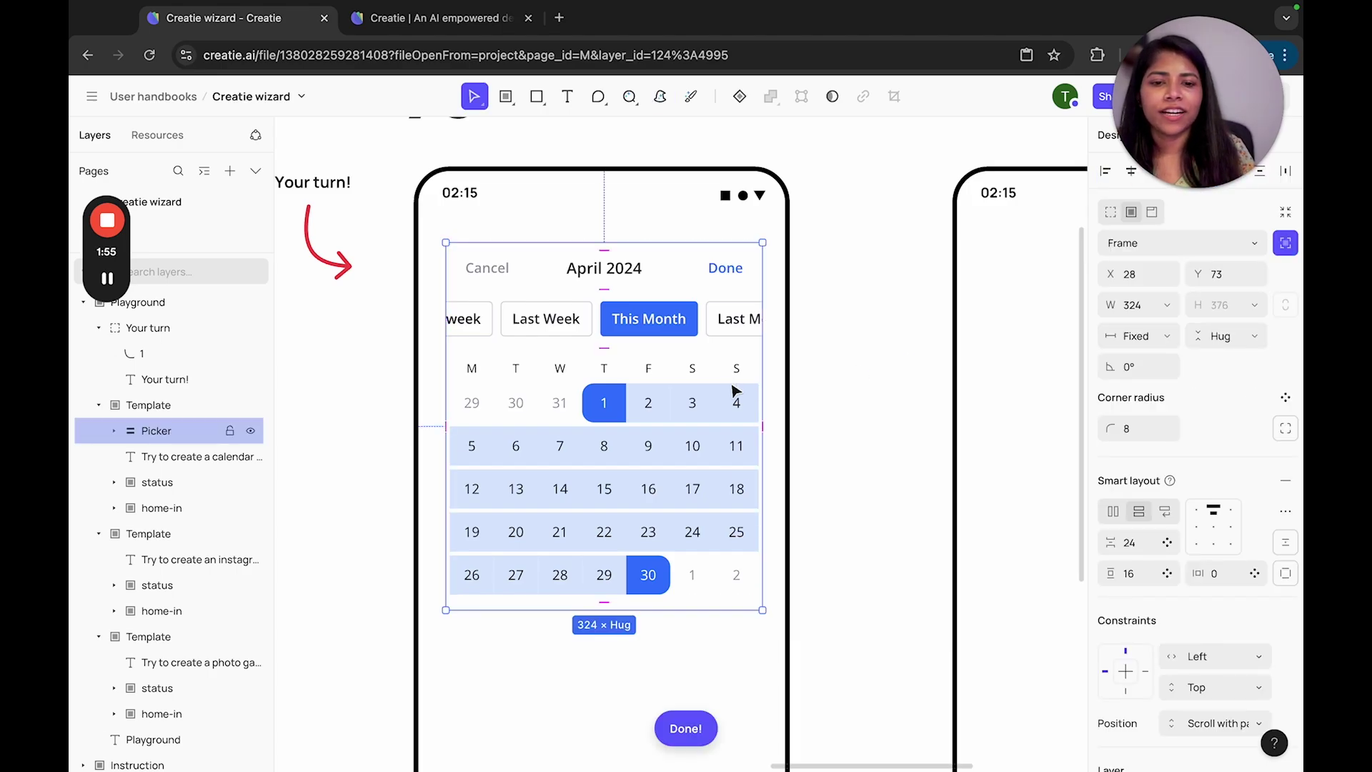
scroll(668, 584, "down", 3)
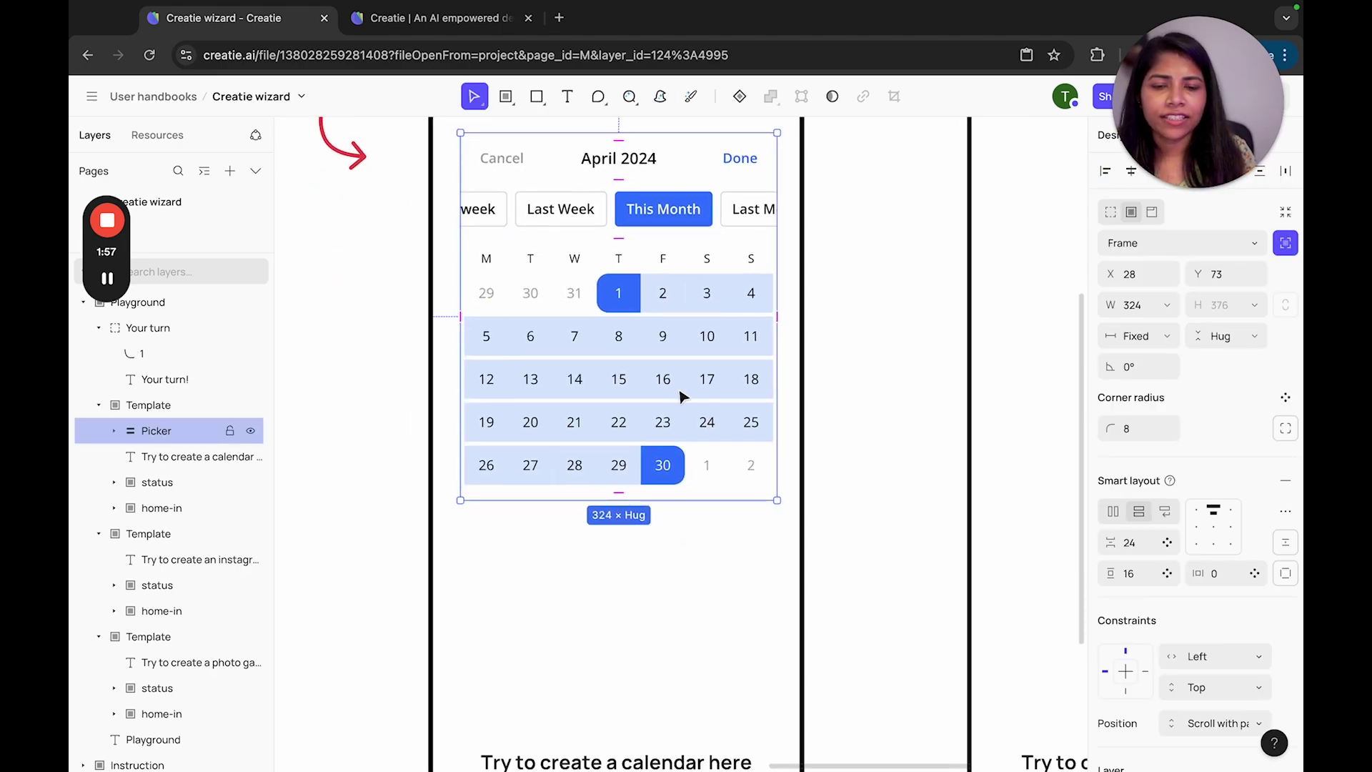
left_click(686, 545)
scroll(686, 545, "down", 1)
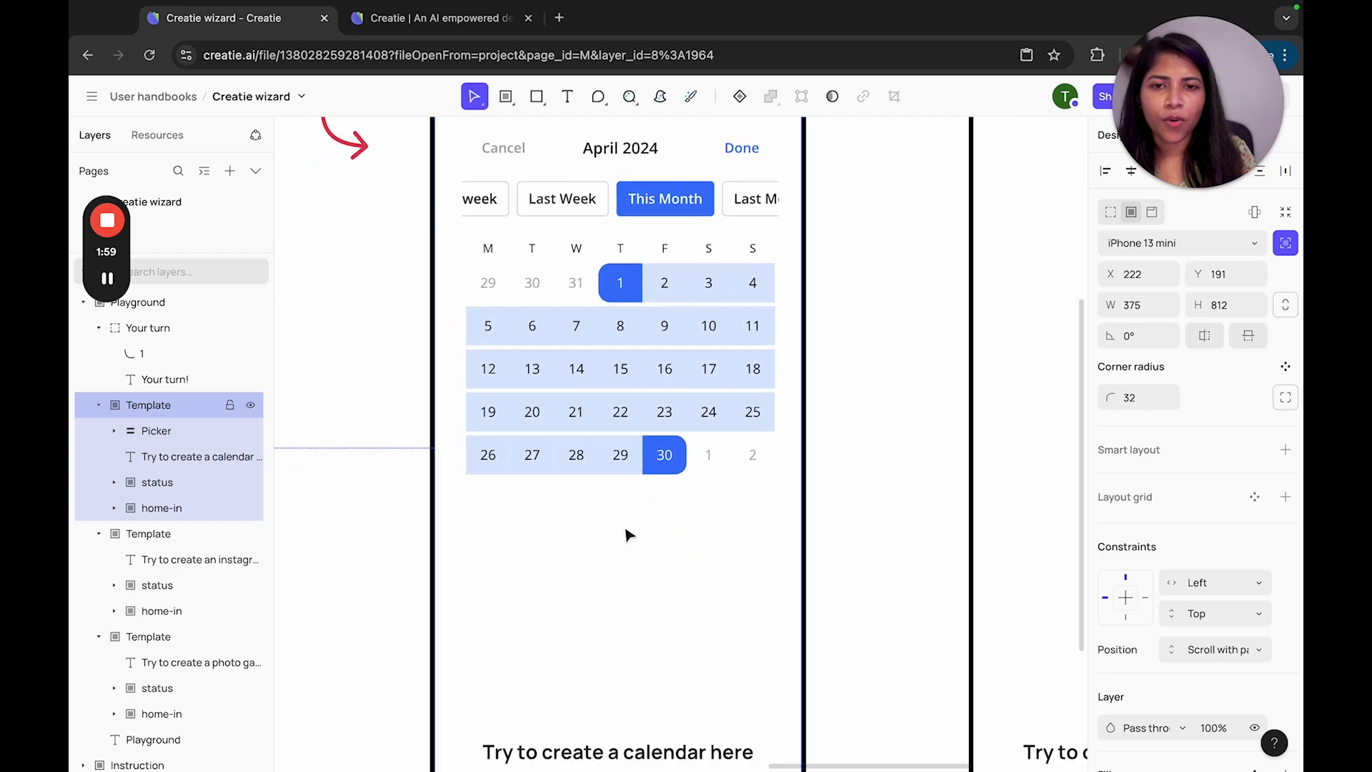
left_click(659, 98)
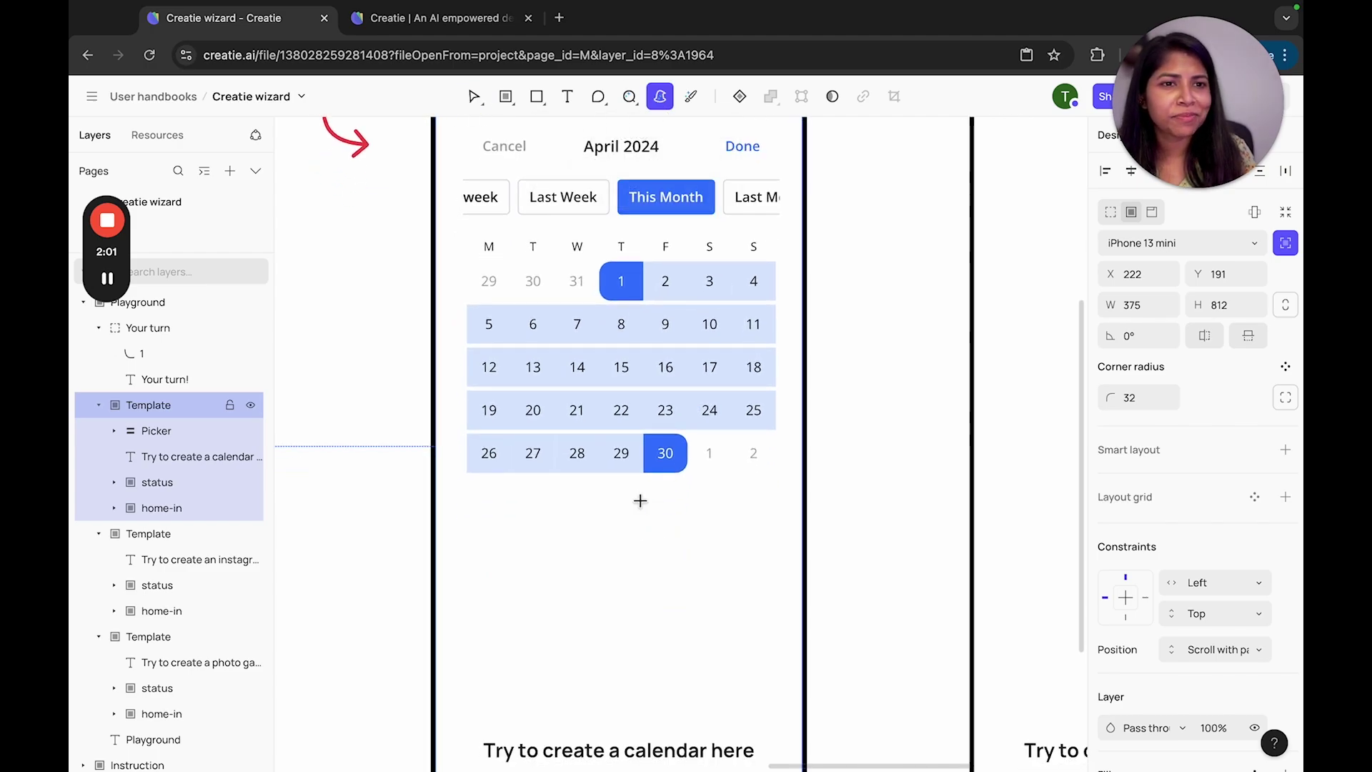
Step: Add the wizard's List of Team Meeting and Project Review entries below the calendar, shifted slightly left
left_click_drag(621, 662, 786, 706)
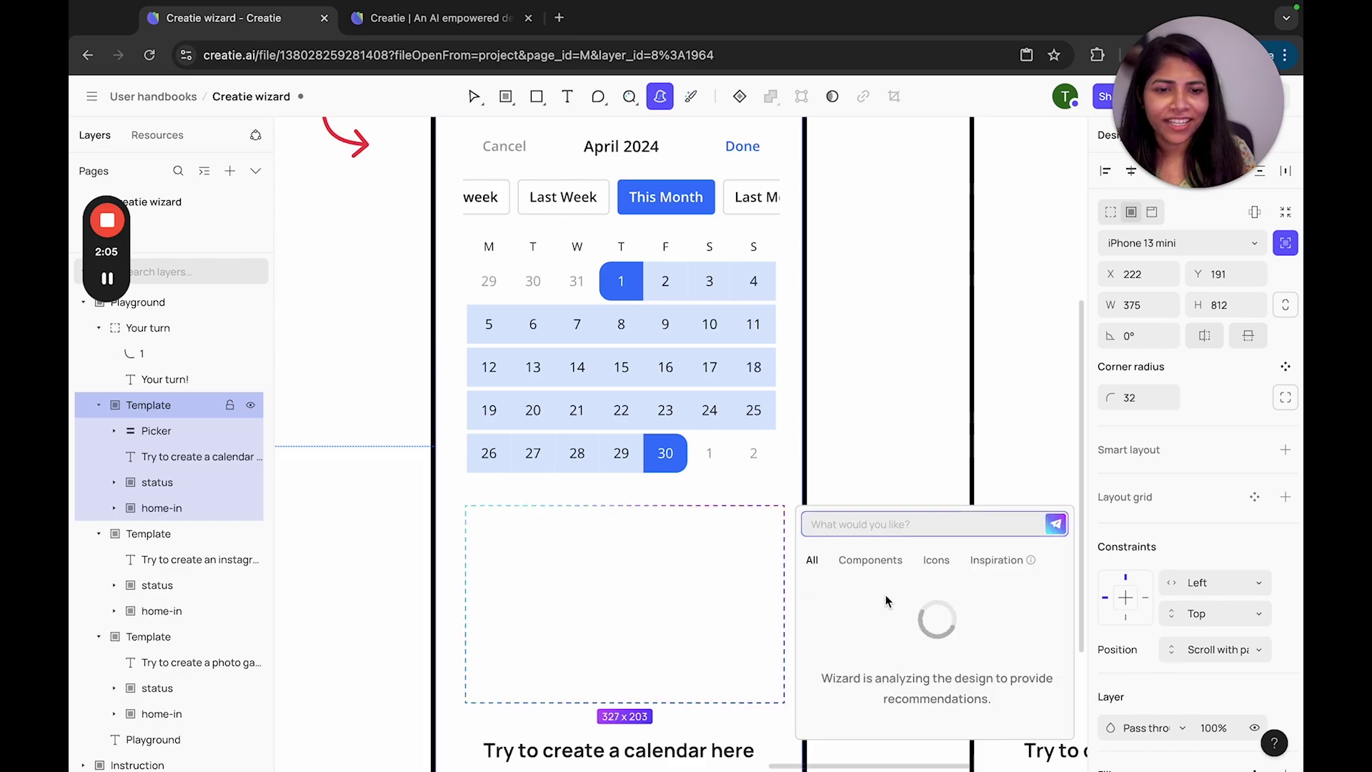
scroll(820, 468, "down", 1)
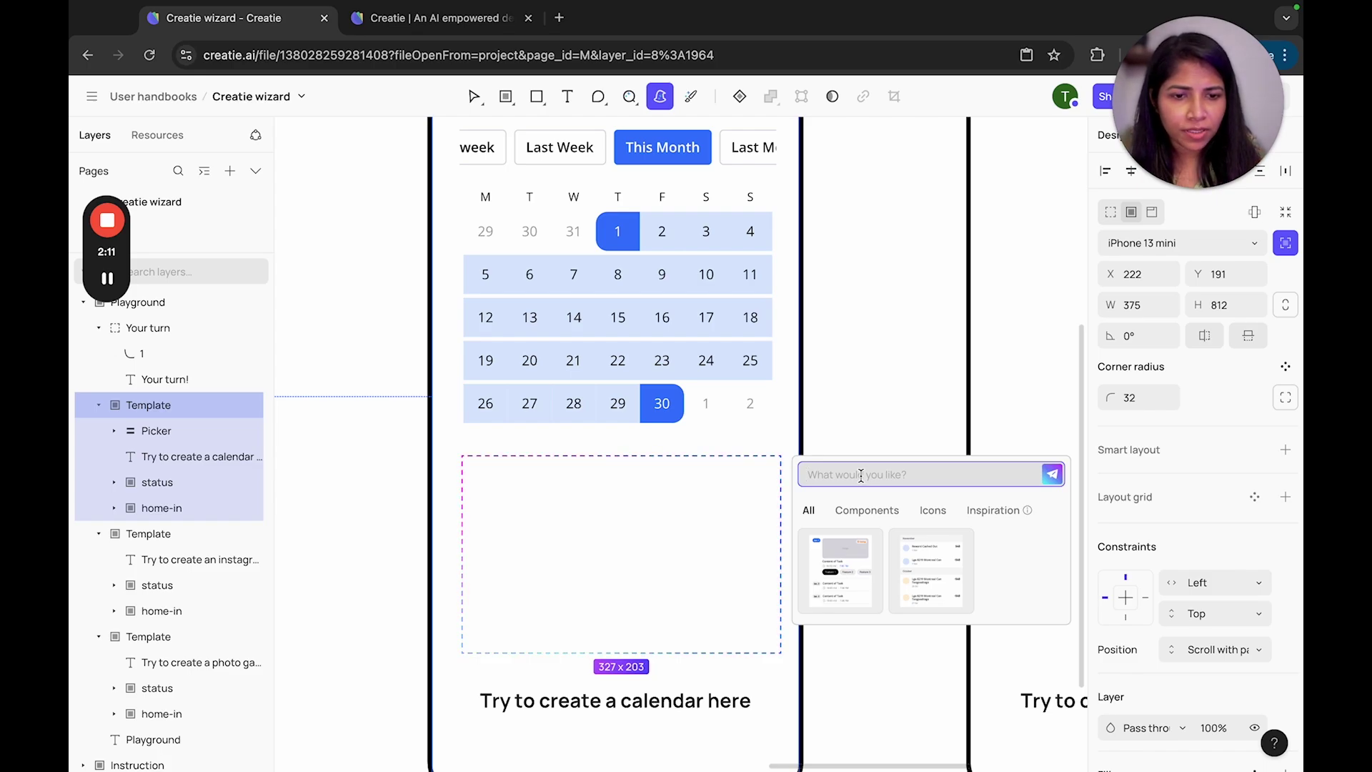
left_click(848, 567)
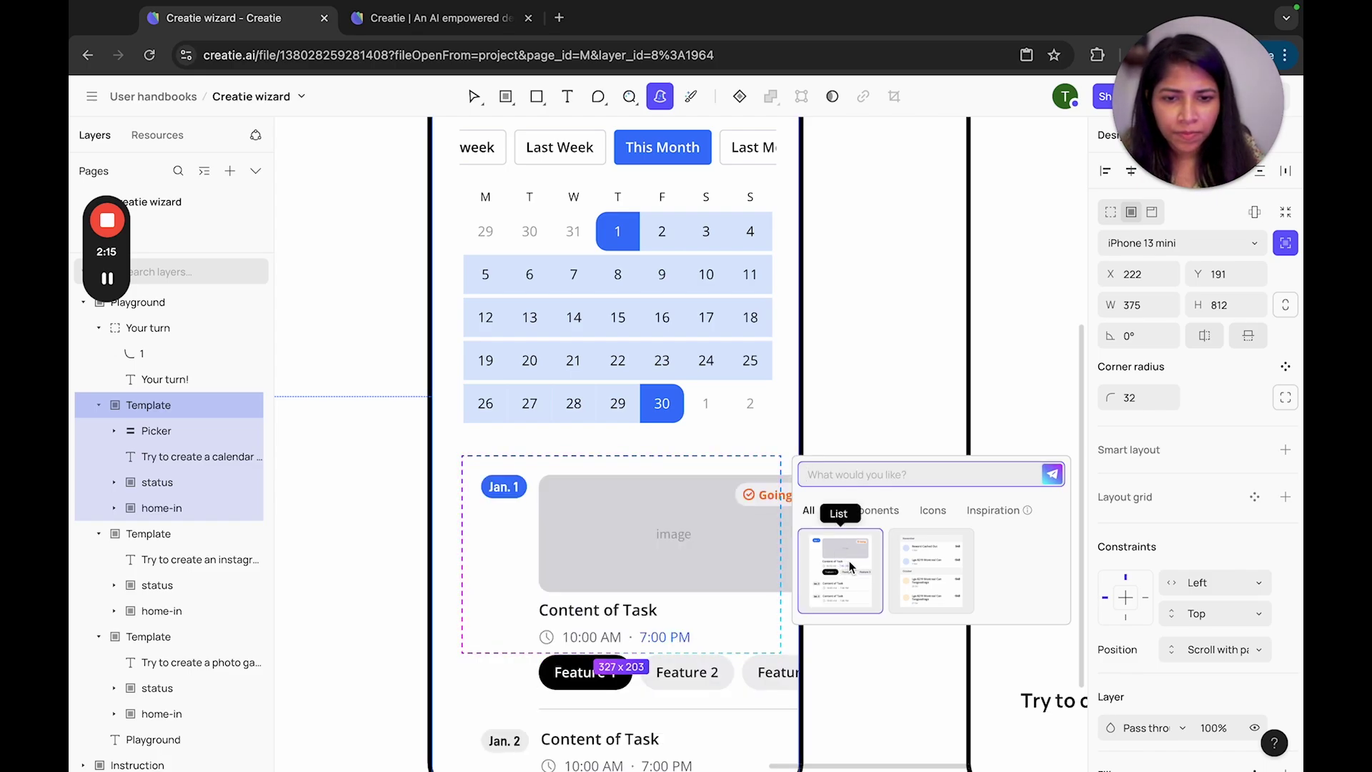
left_click(850, 567)
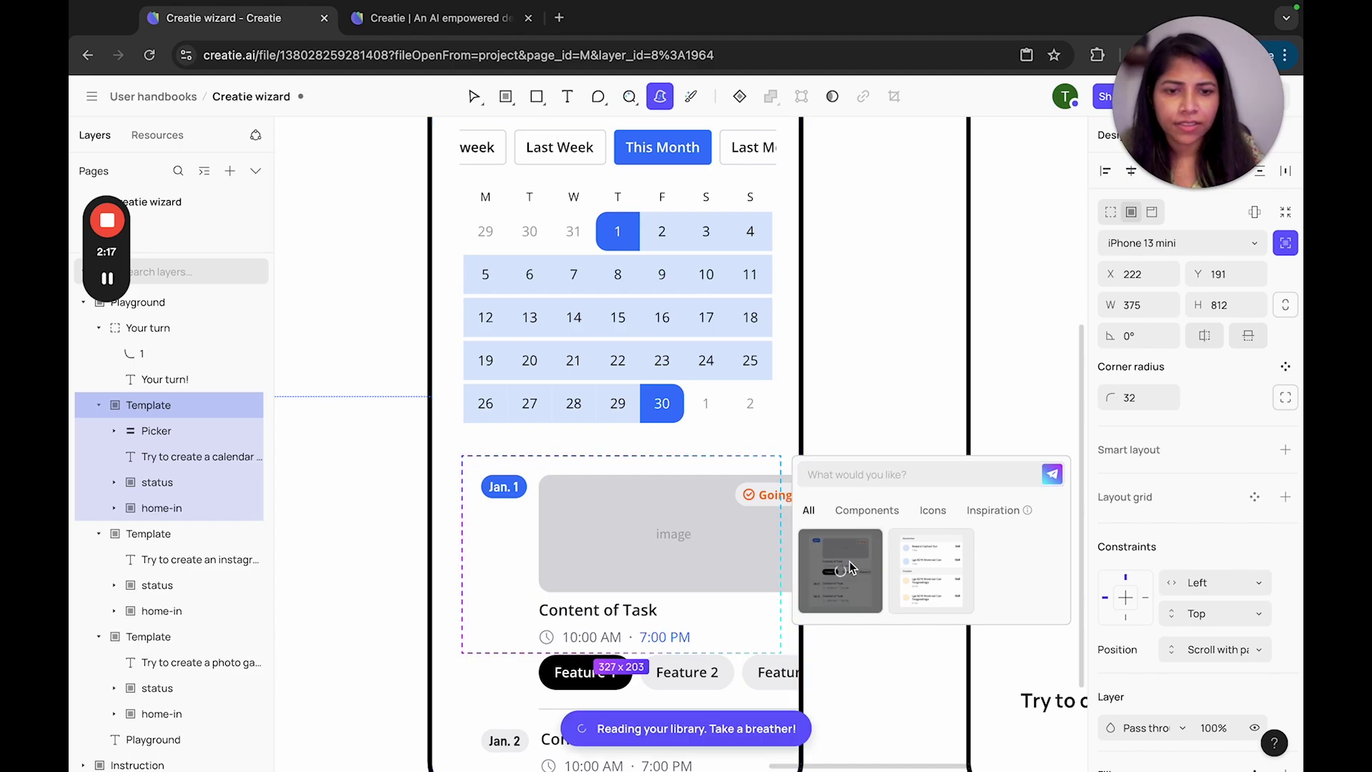
scroll(582, 591, "down", 3)
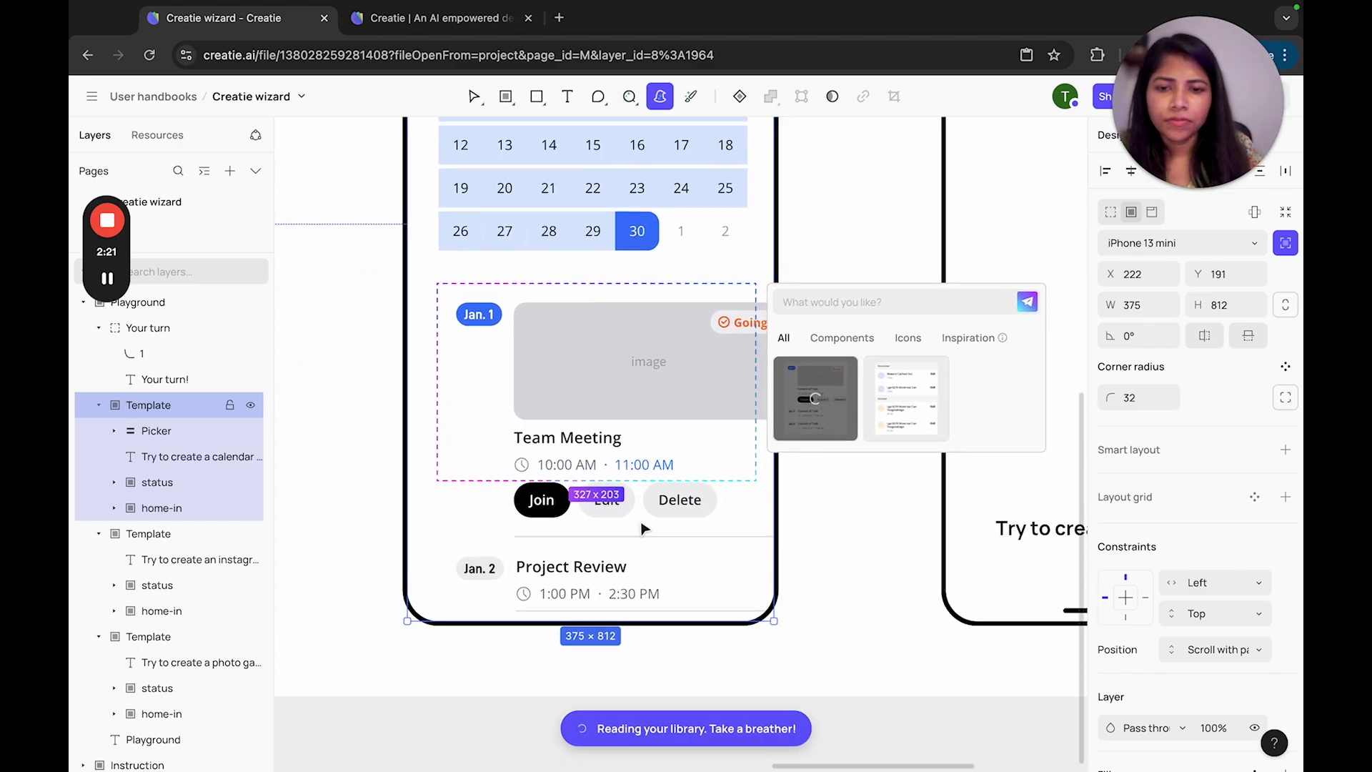
left_click_drag(701, 370, 670, 372)
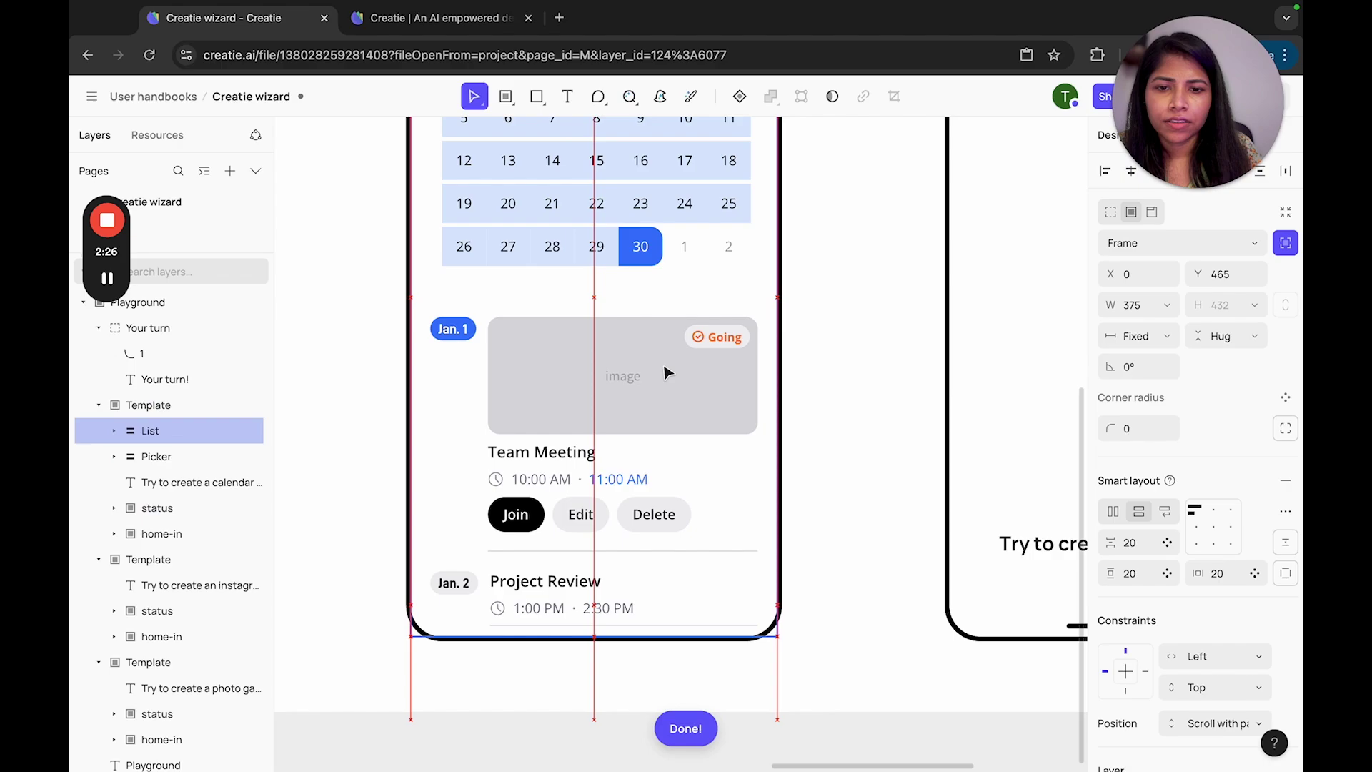
left_click(867, 360)
scroll(867, 360, "down", 5)
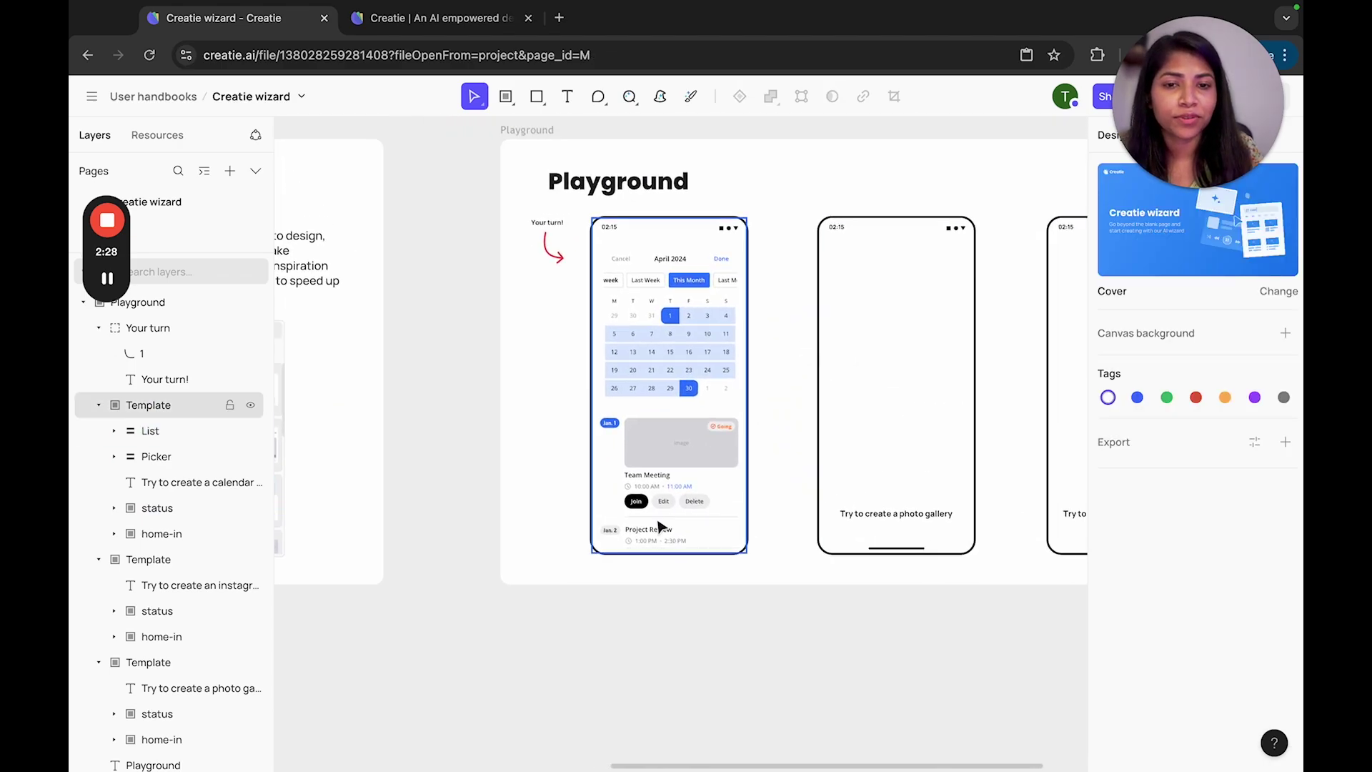
scroll(659, 526, "up", 5)
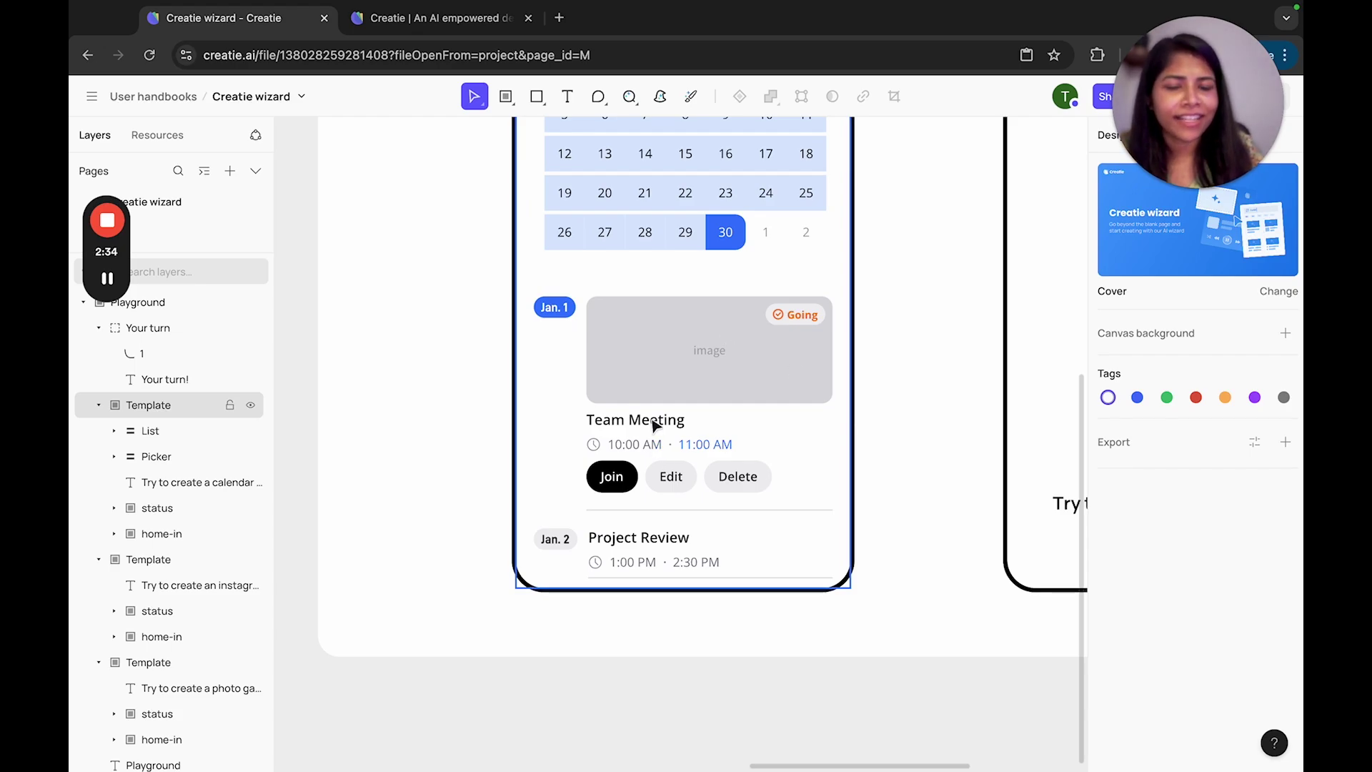
Step: Fill an area of the gallery phone with the wizard's Grid layout of four captioned photo cards
scroll(654, 425, "down", 5)
scroll(654, 425, "up", 5)
scroll(654, 426, "down", 4)
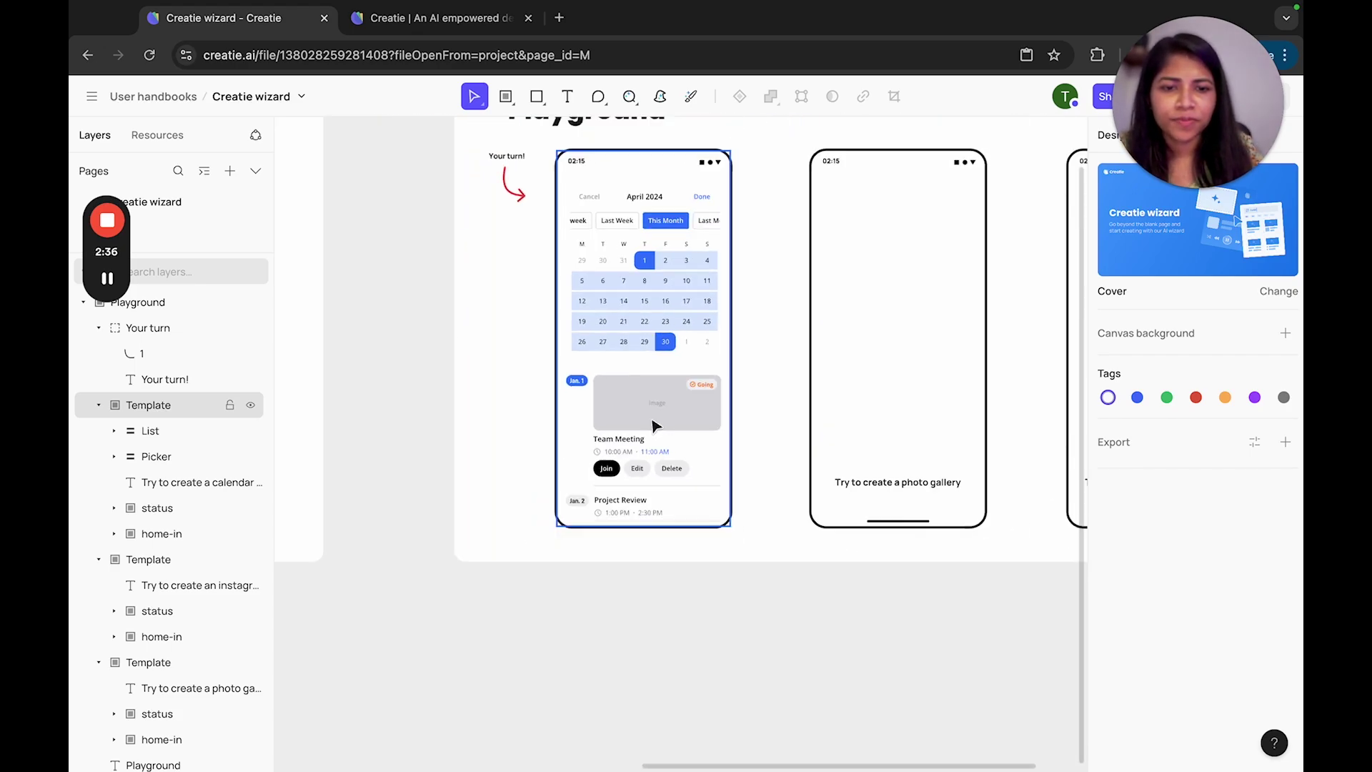
scroll(654, 426, "down", 5)
scroll(766, 414, "up", 5)
scroll(765, 414, "down", 4)
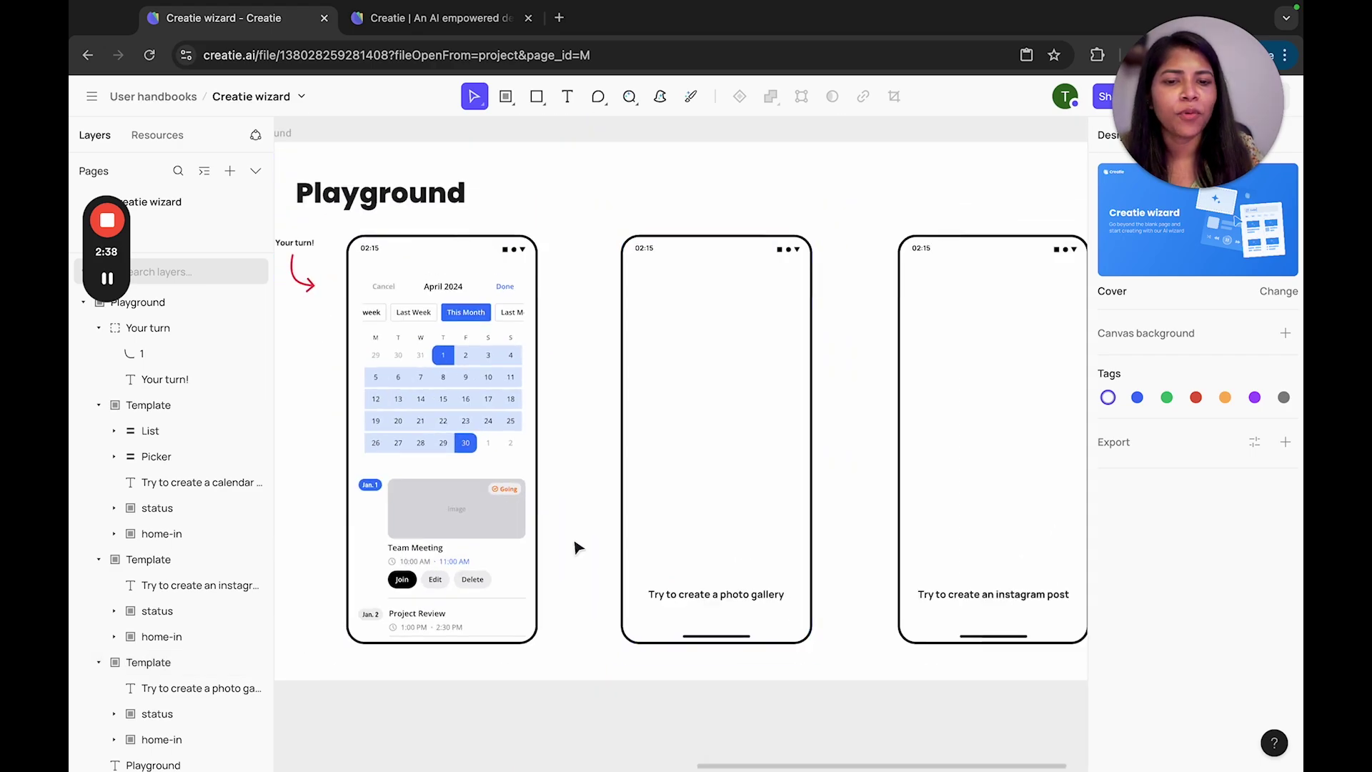
scroll(744, 414, "up", 5)
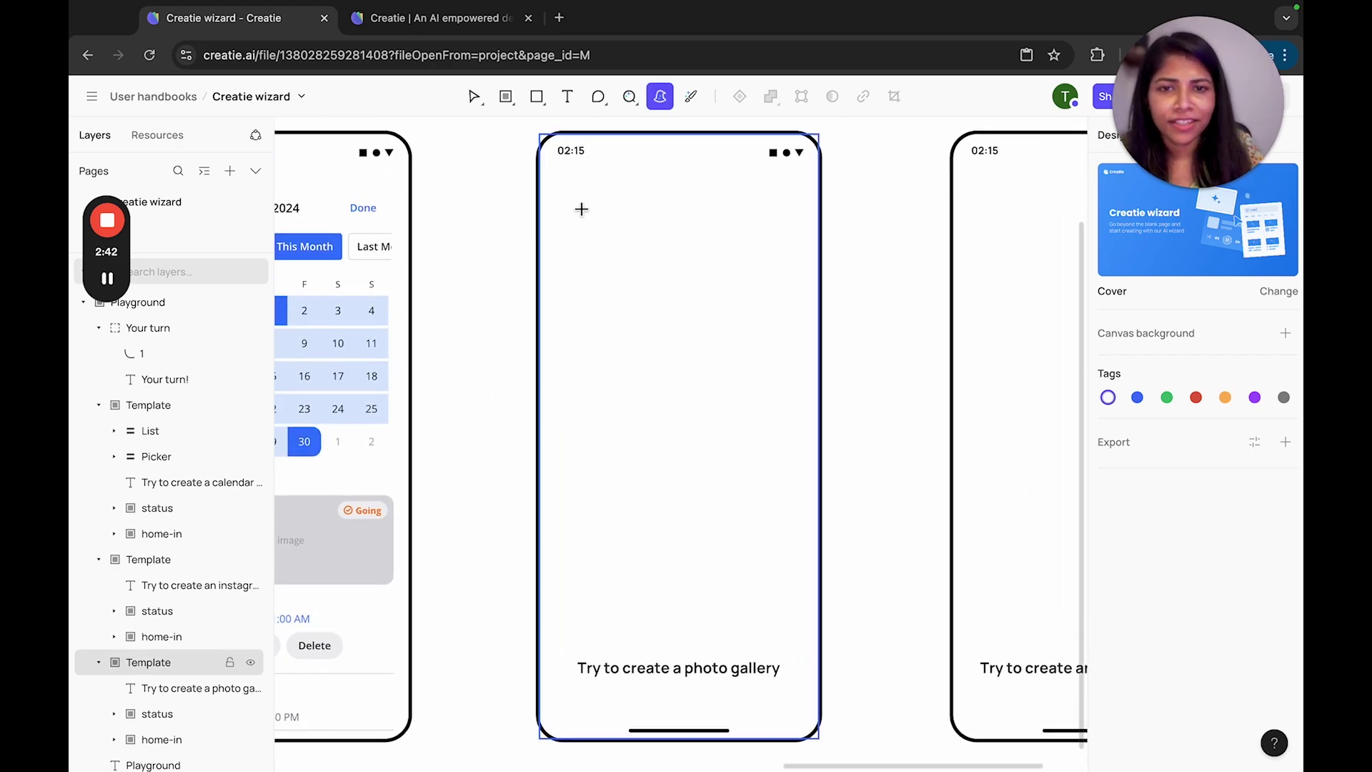
left_click_drag(772, 430, 799, 585)
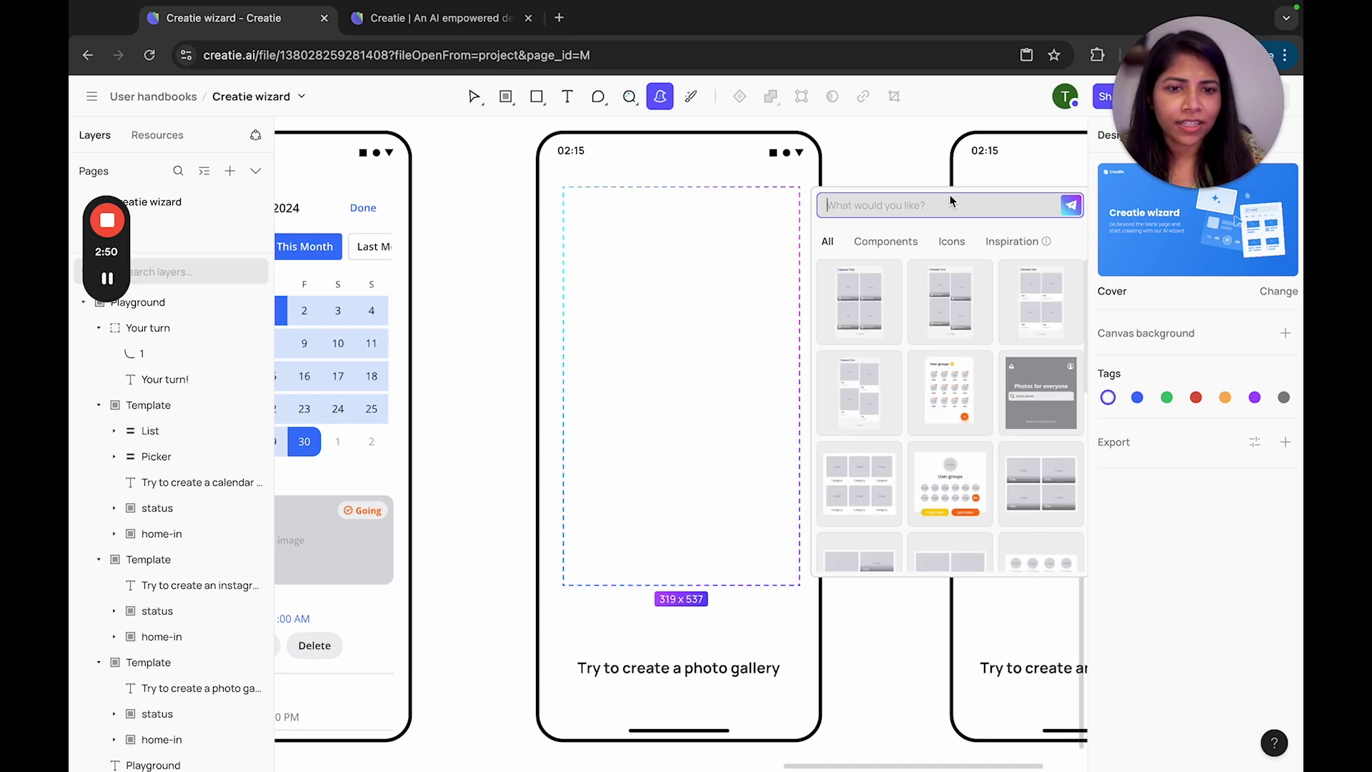
left_click(874, 315)
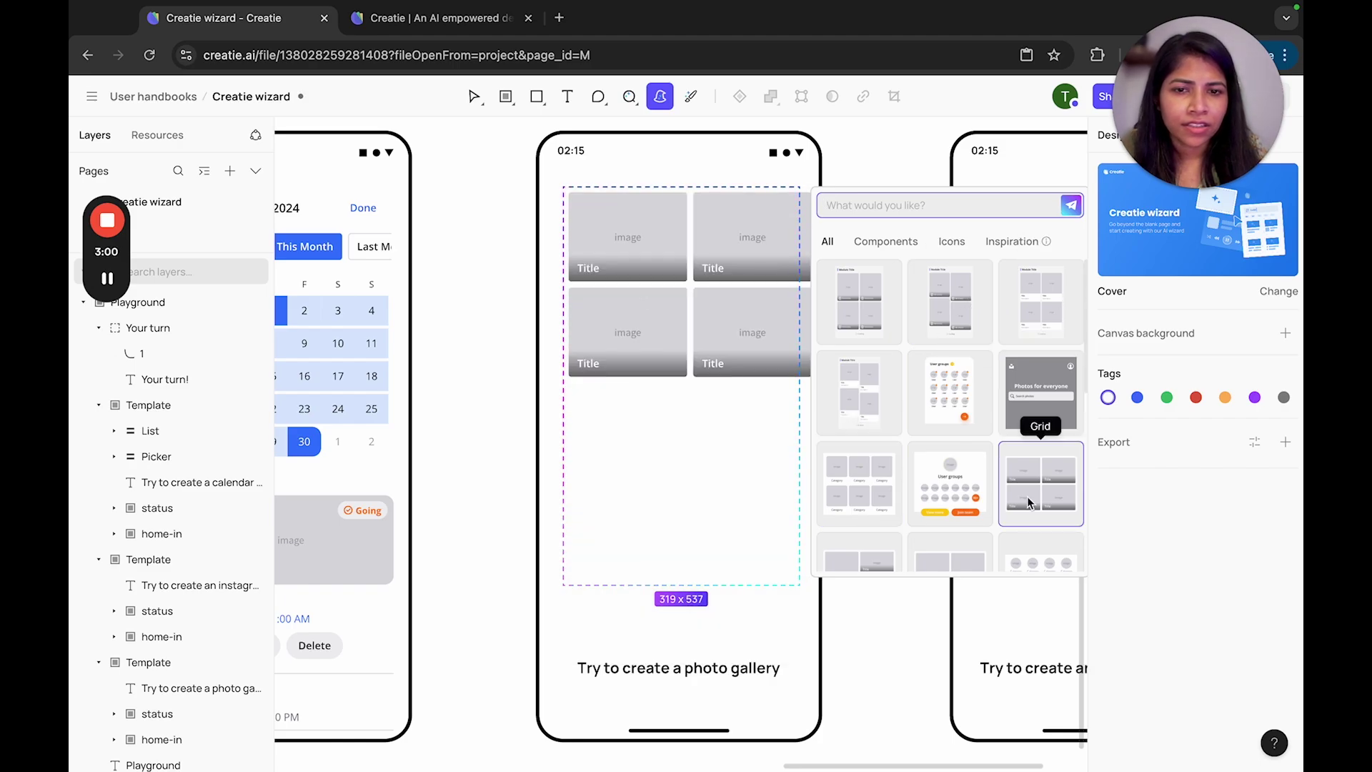
scroll(1027, 496, "down", 4)
scroll(1027, 496, "up", 4)
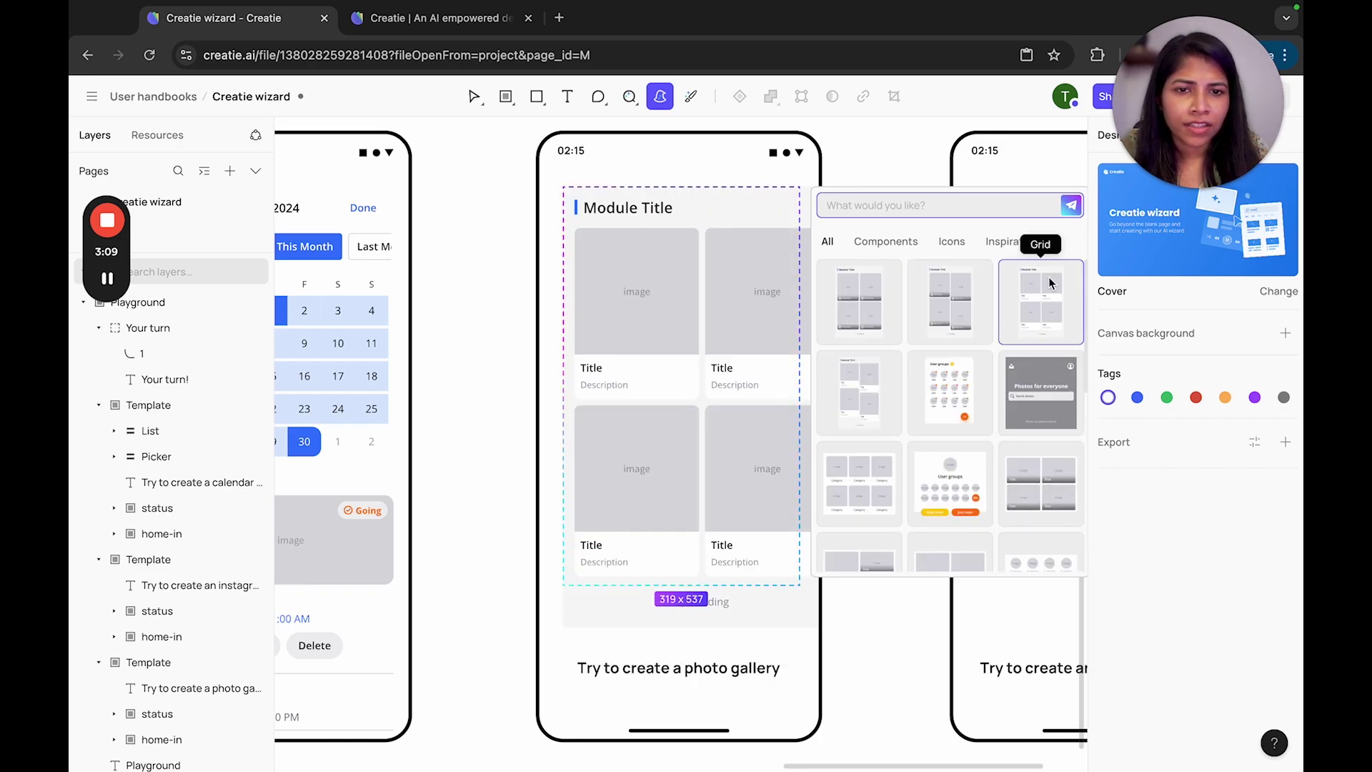
left_click(1048, 282)
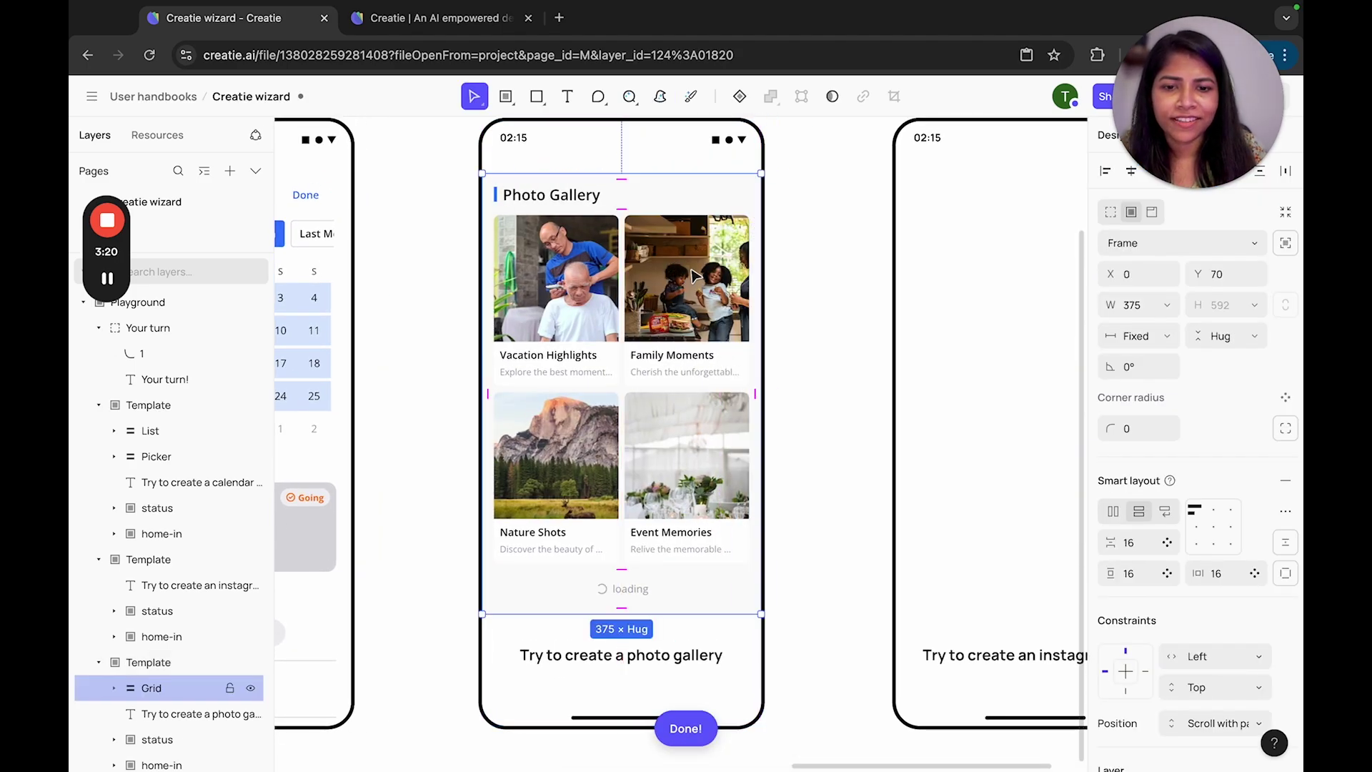
left_click(840, 307)
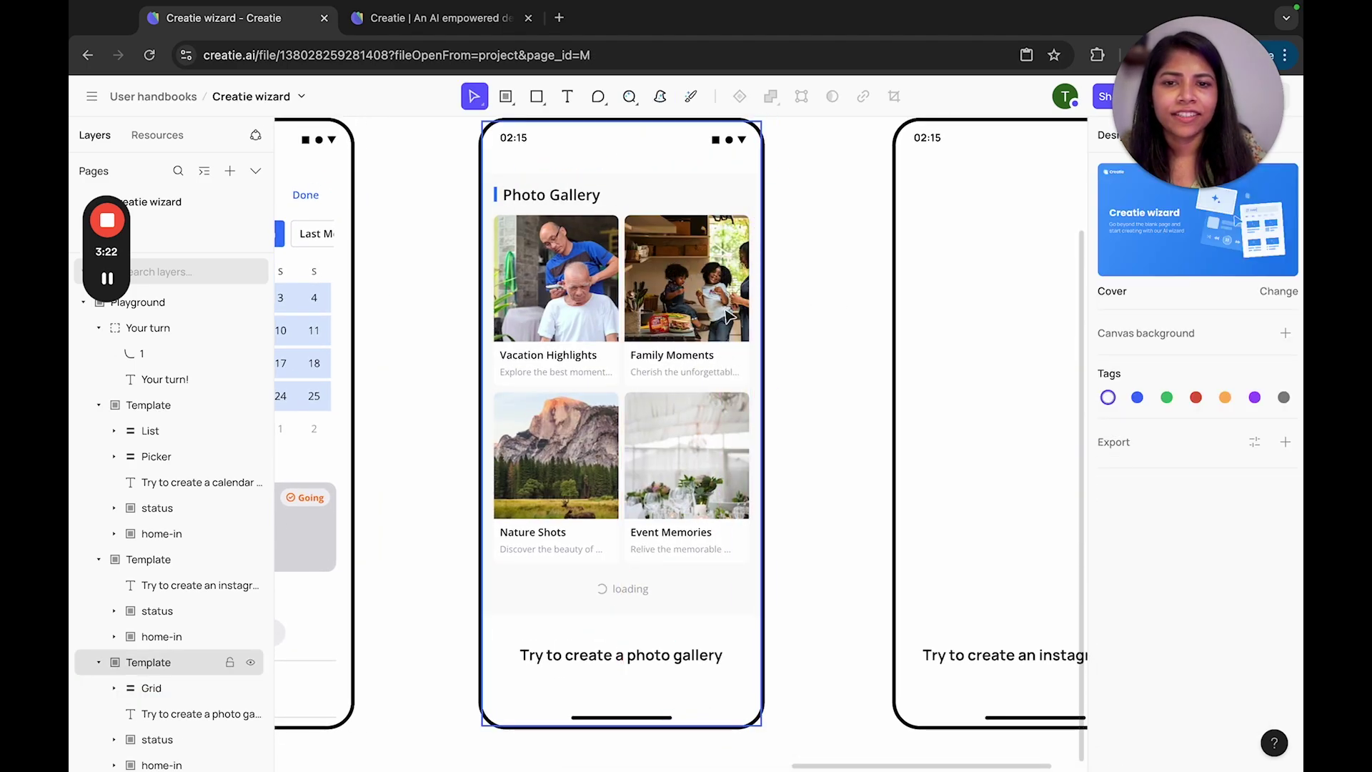
Step: Generate a goldfish-bowl Instagram Post card inside the Instagram phone frame and nudge it into place
scroll(726, 312, "right", 3)
scroll(726, 312, "down", 2)
scroll(821, 426, "right", 2)
scroll(820, 427, "up", 3)
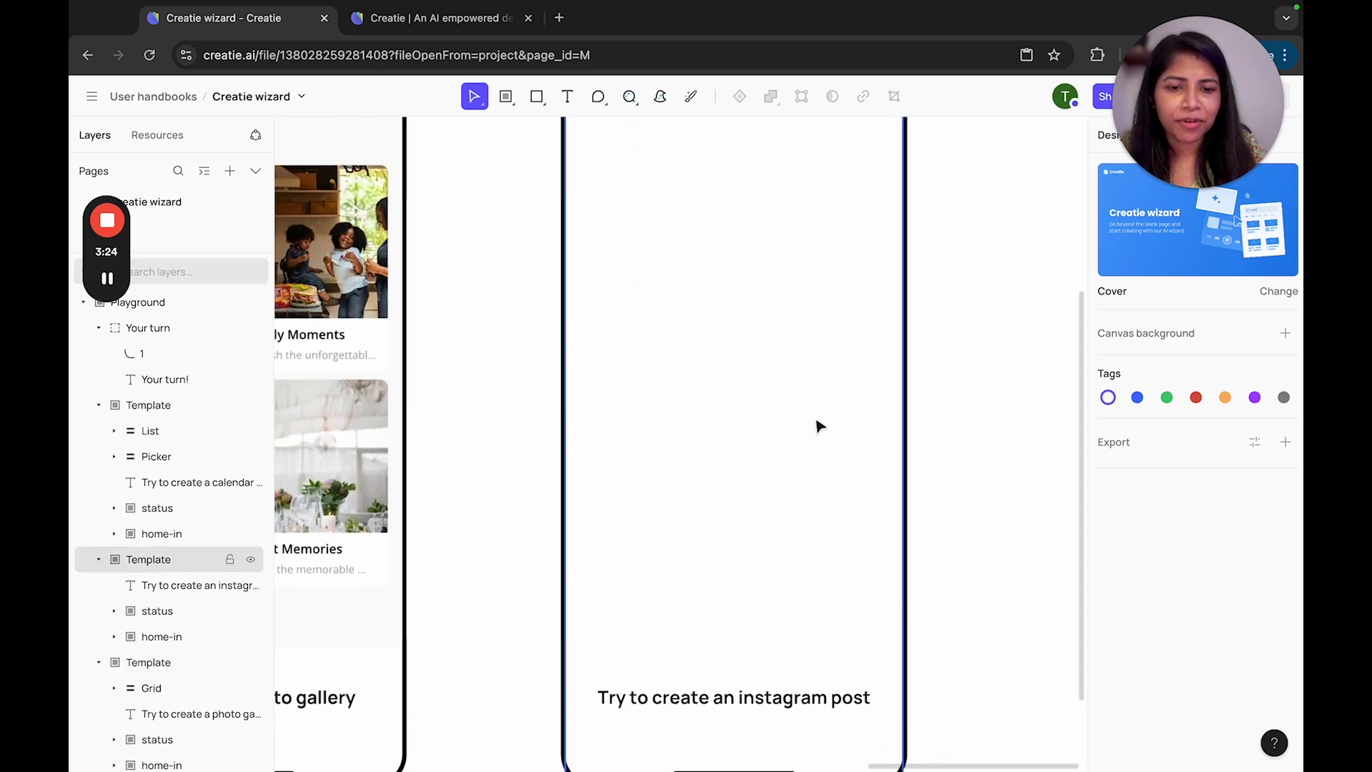
scroll(772, 551, "down", 3)
left_click(752, 355)
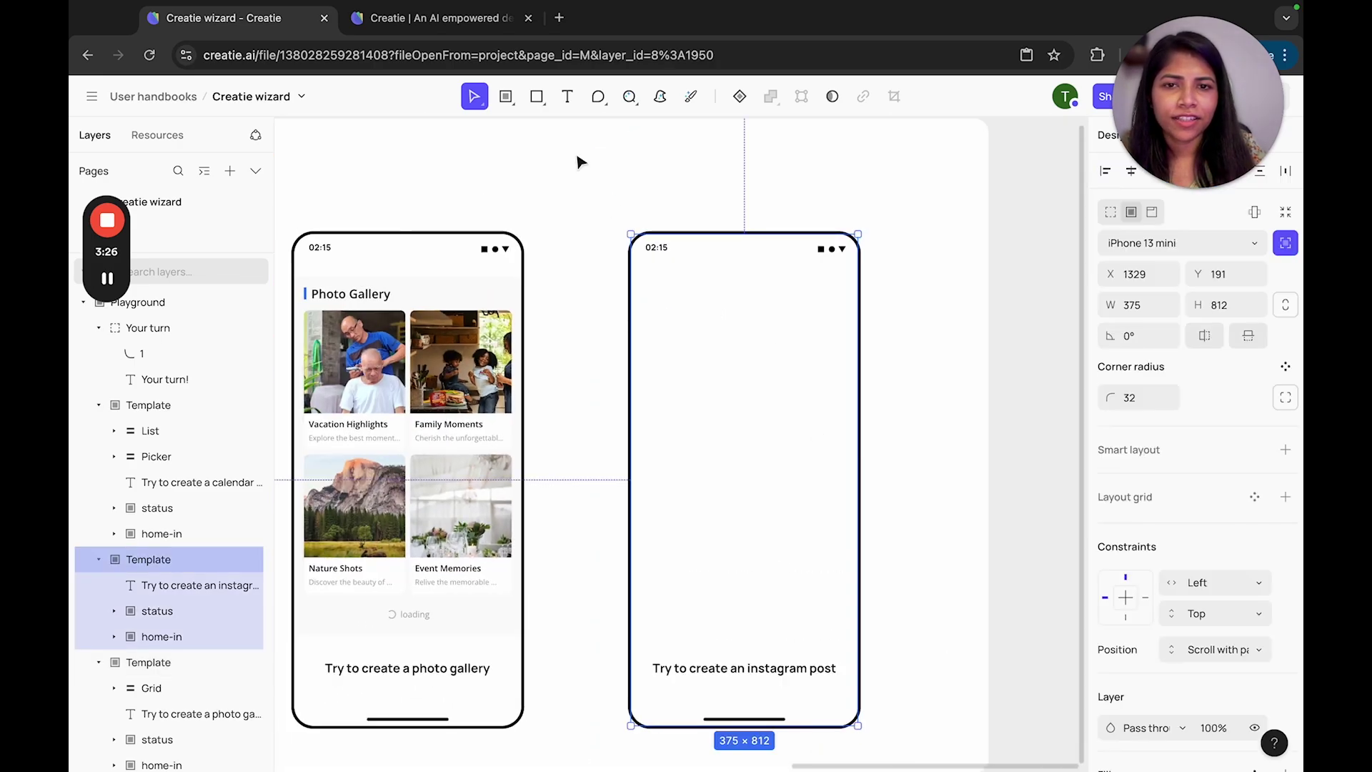
left_click(659, 97)
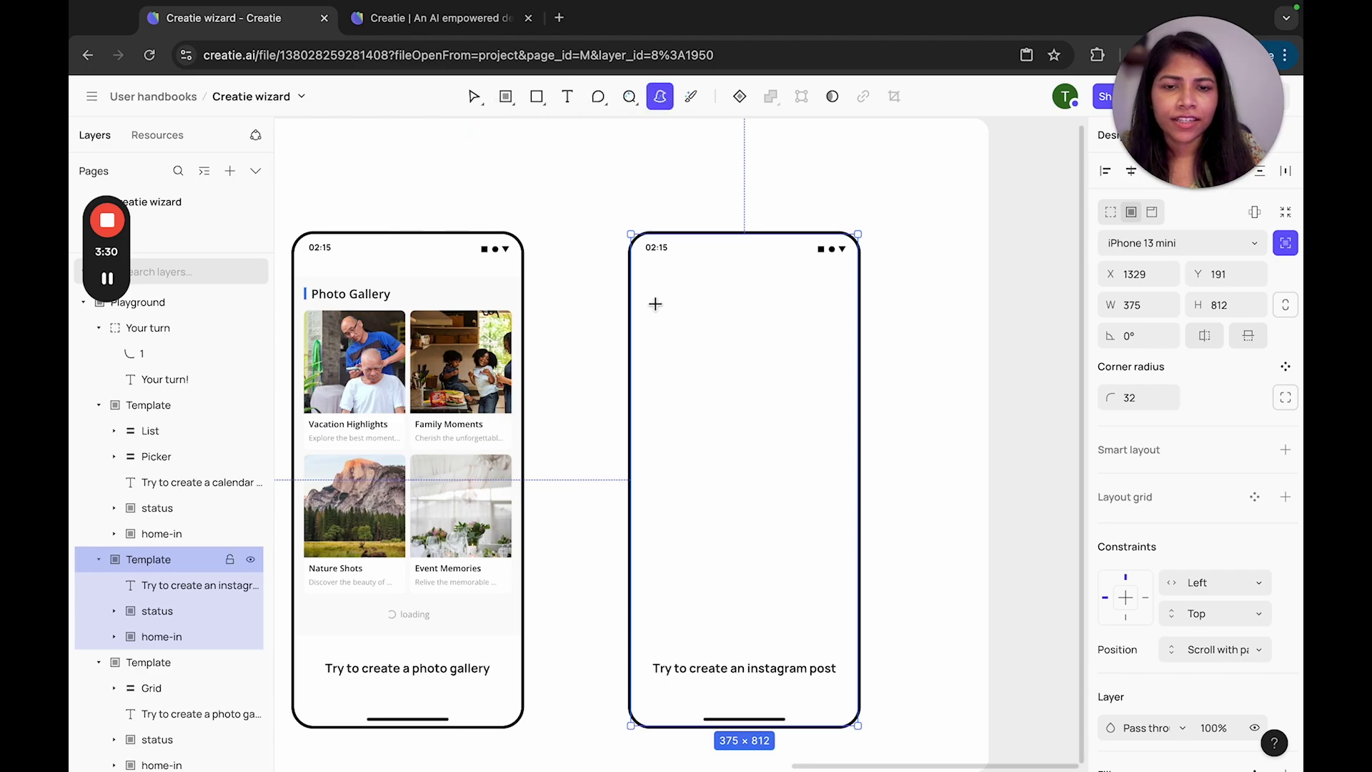
left_click_drag(649, 280, 844, 644)
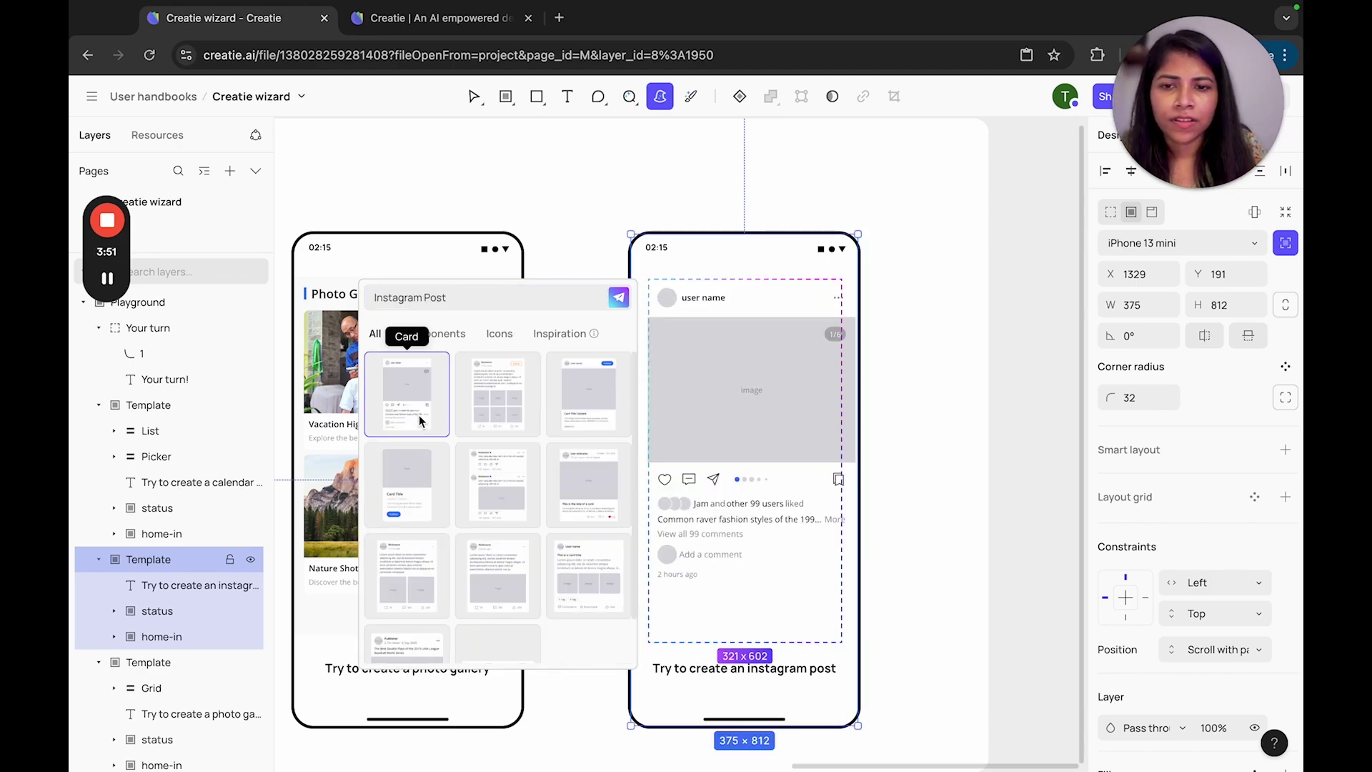
left_click(419, 415)
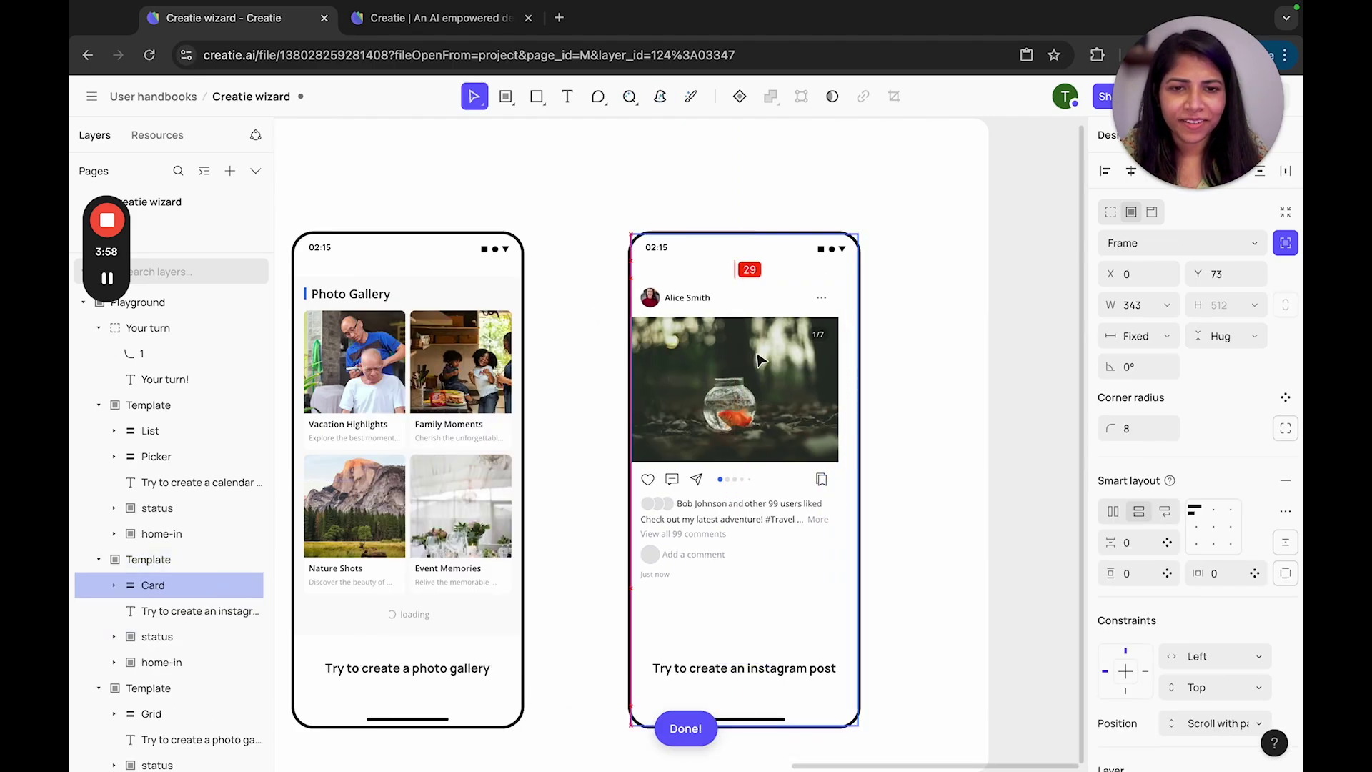
left_click_drag(776, 359, 769, 342)
left_click(922, 452)
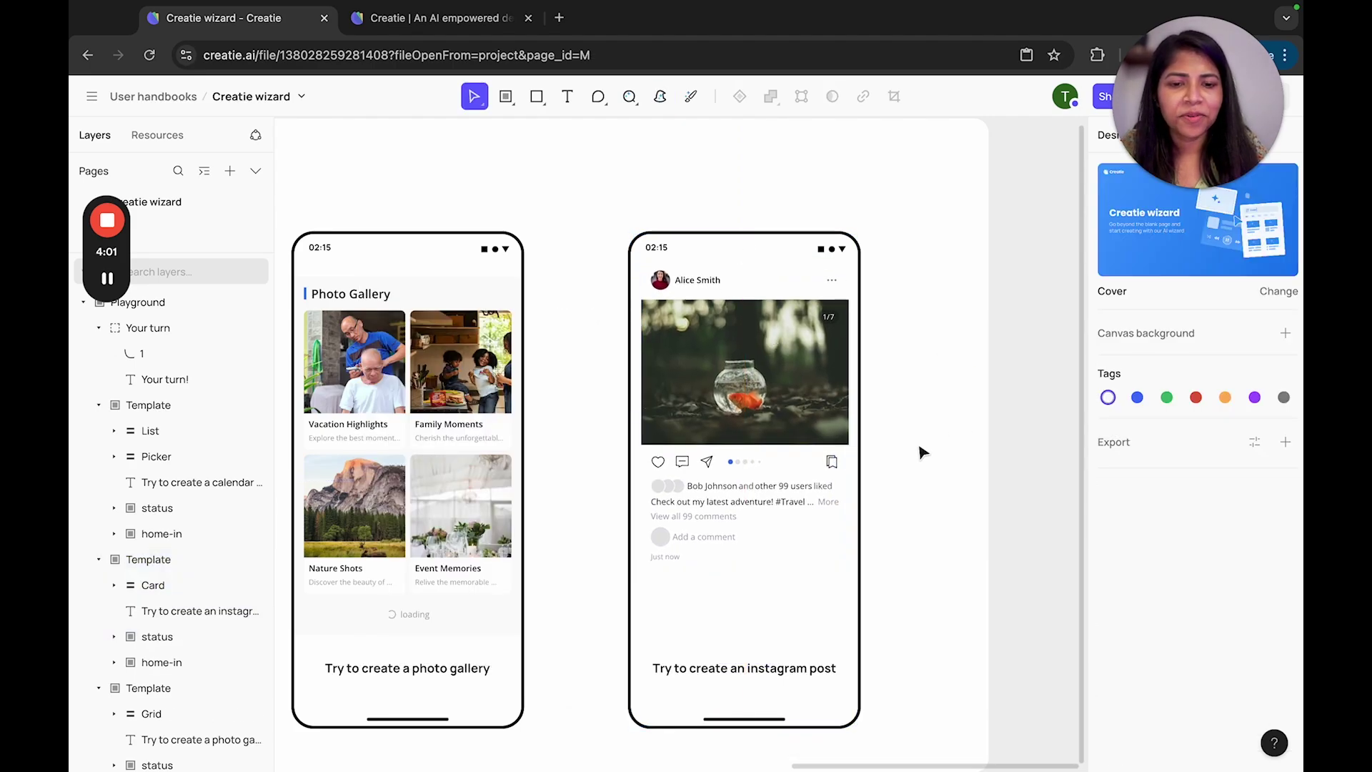
Step: Generate a second 'instagram post' card in the empty area beneath the first post
scroll(922, 452, "down", 5)
scroll(697, 402, "left", 3)
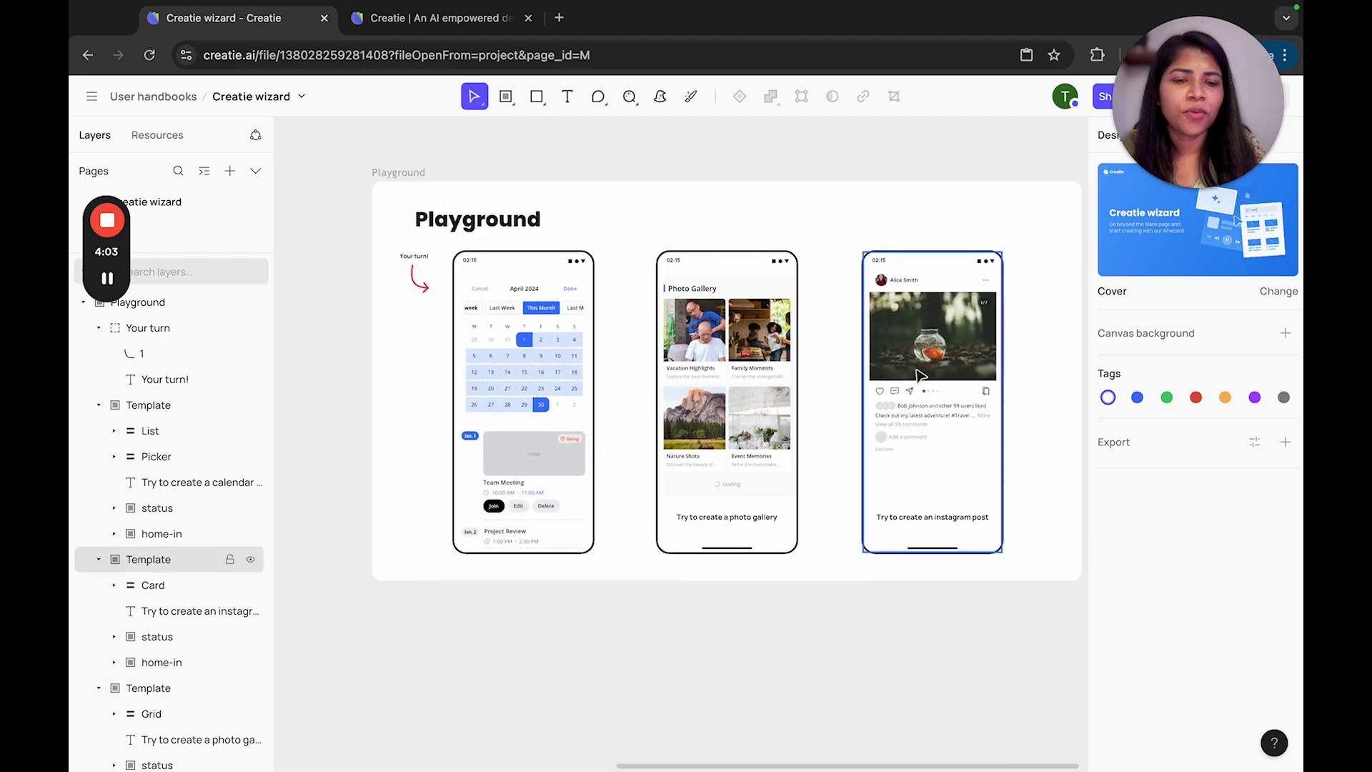
scroll(921, 376, "up", 5)
scroll(786, 386, "down", 2)
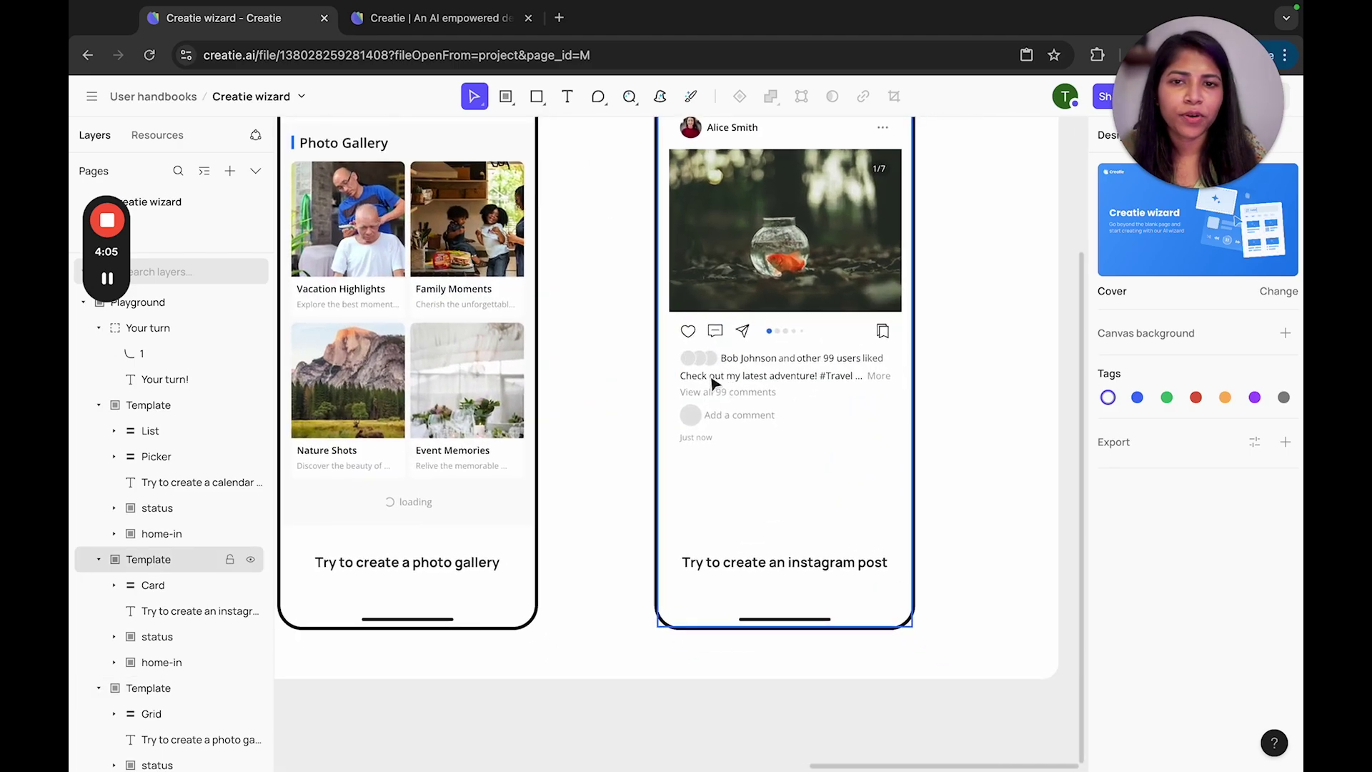
left_click(660, 95)
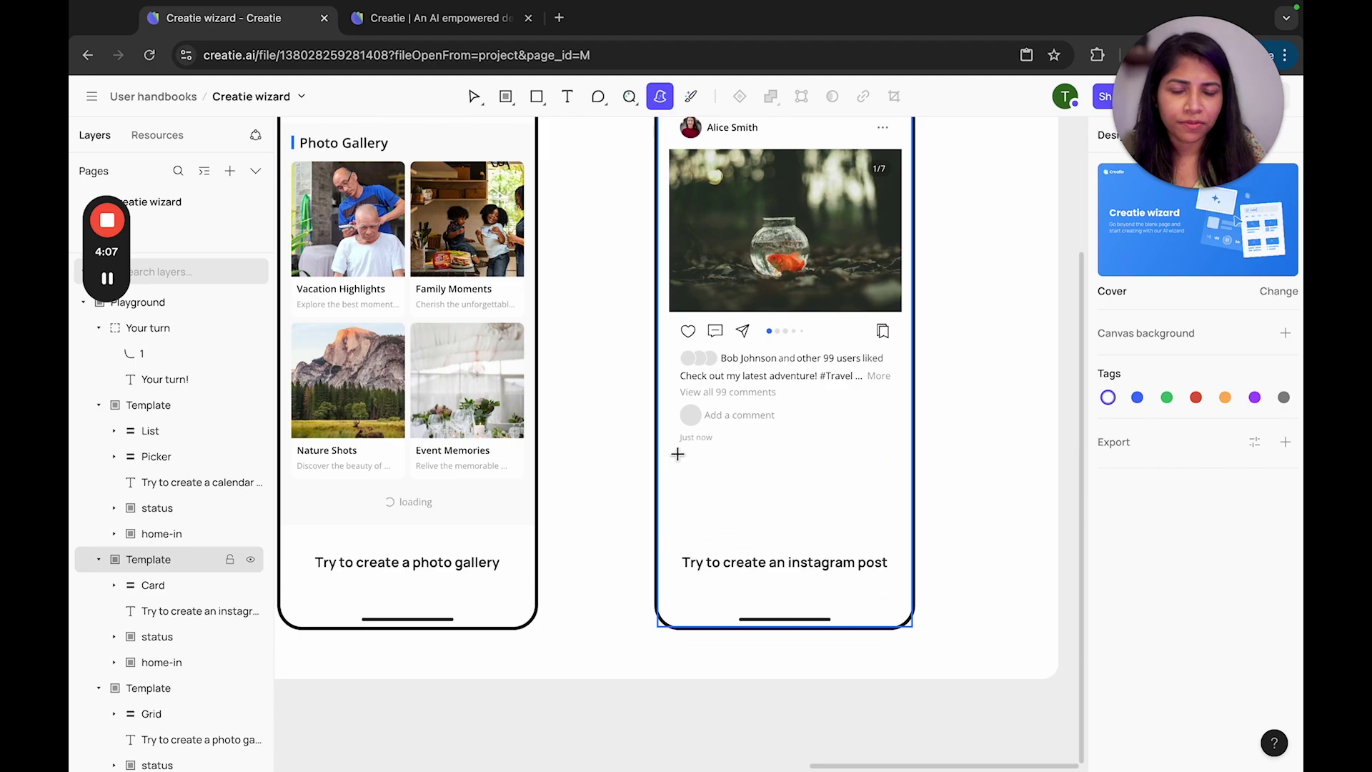
left_click_drag(677, 453, 900, 608)
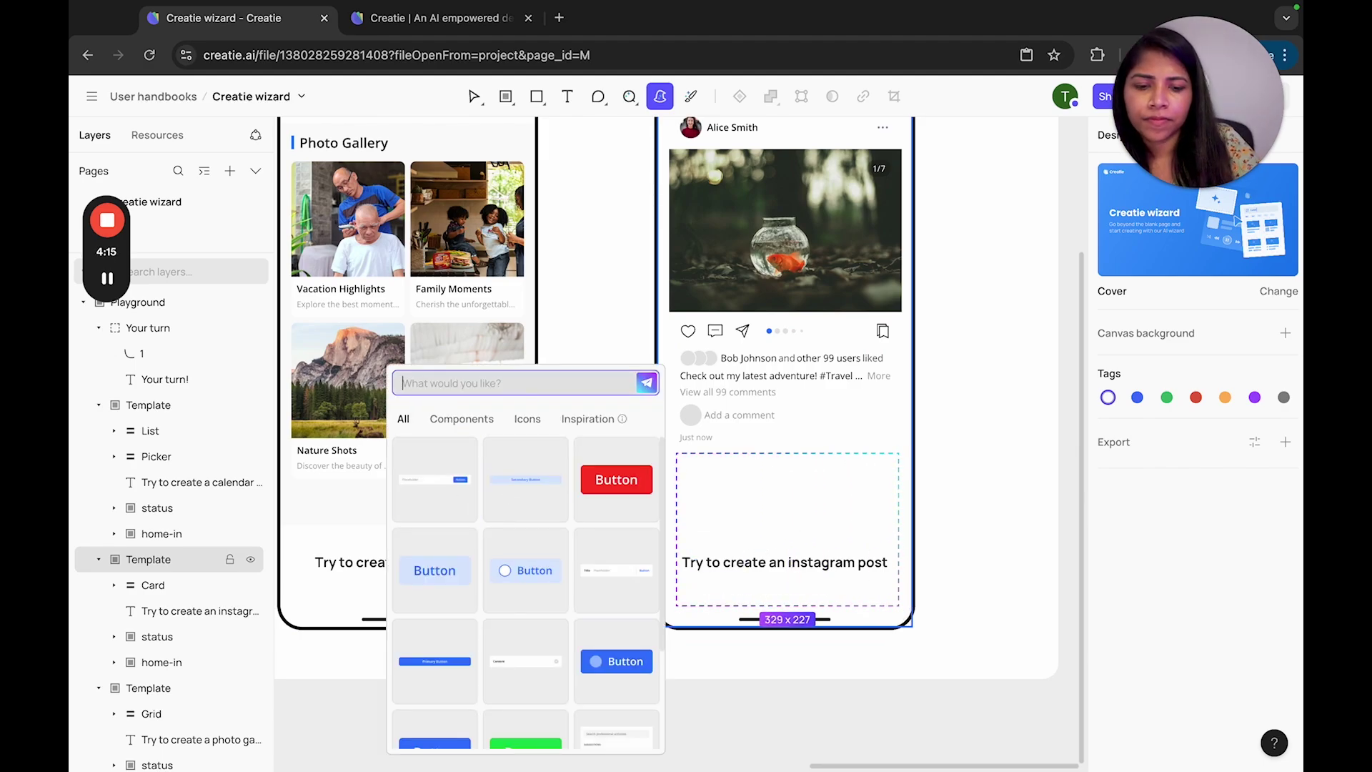
type("instagram post")
left_click(593, 556)
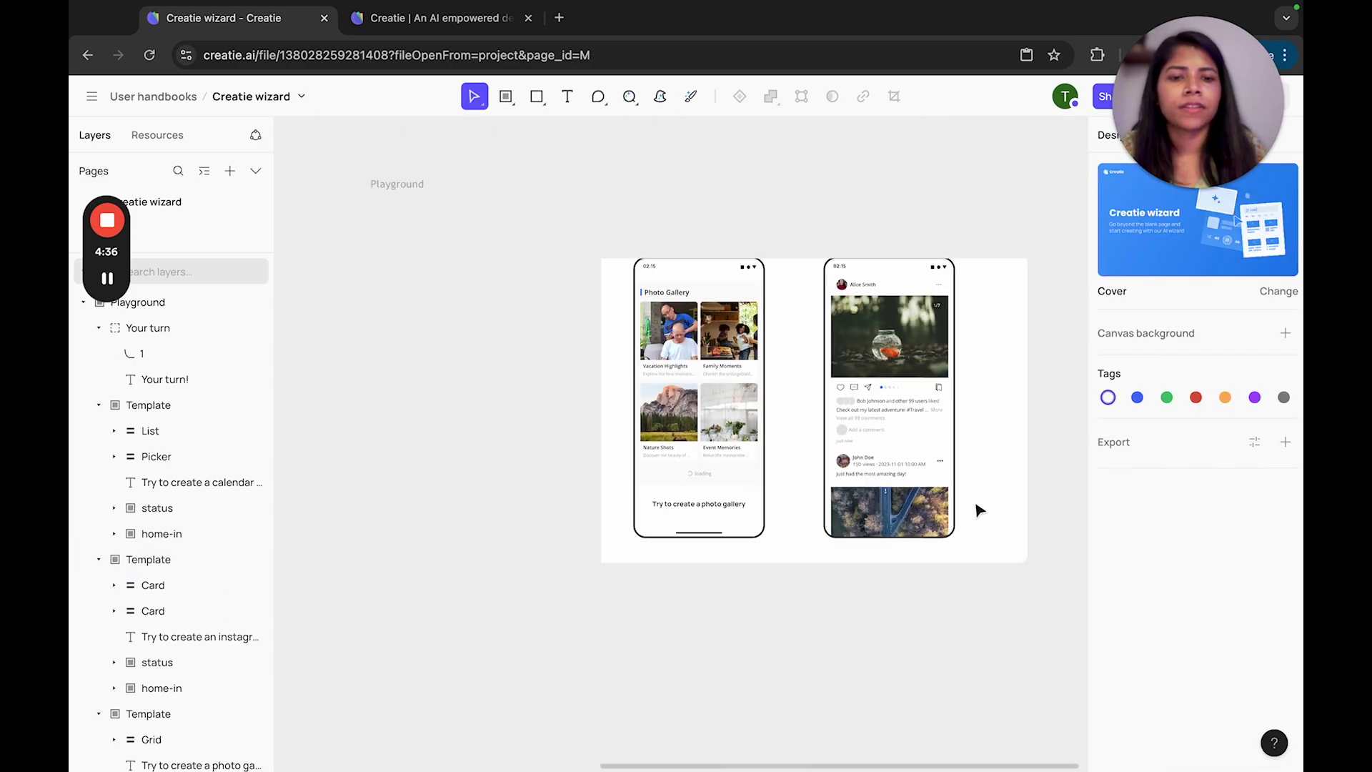
left_click(898, 393)
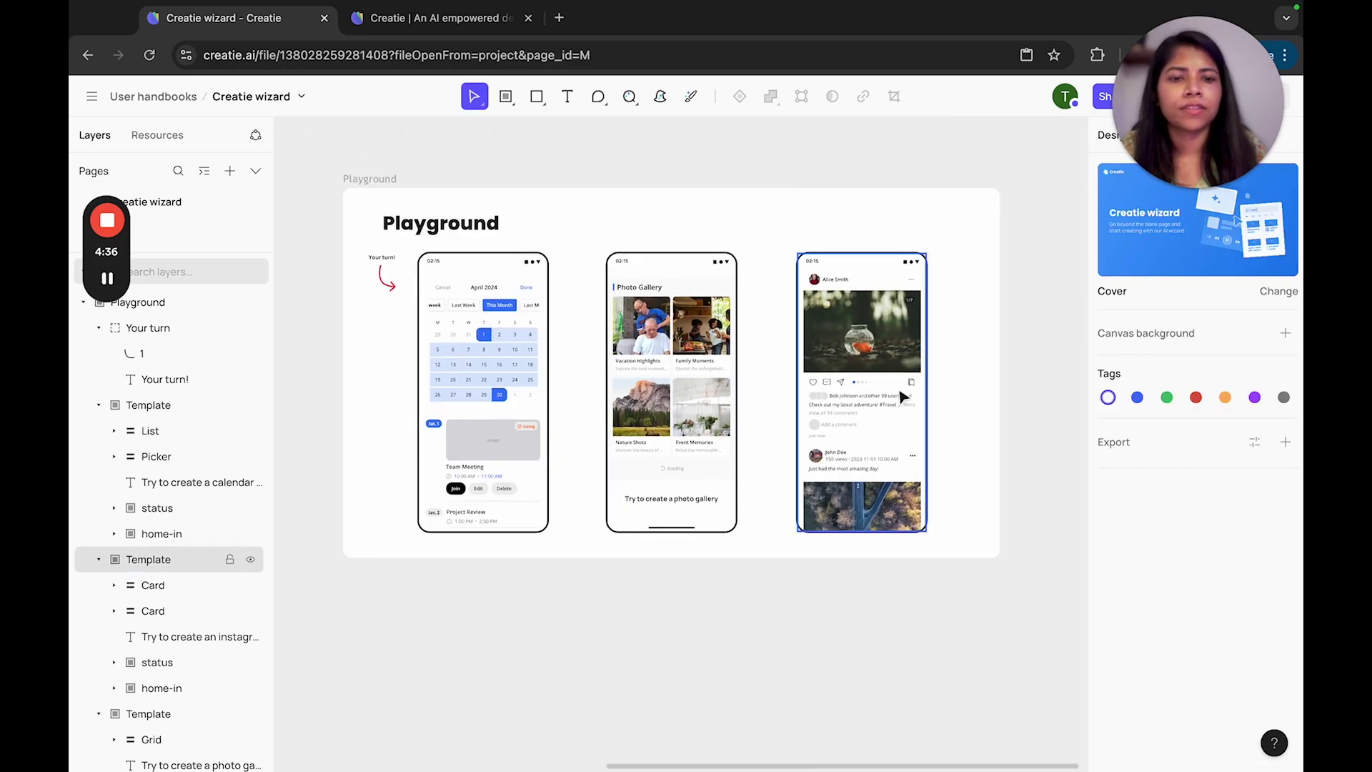
scroll(900, 396, "up", 2)
Step: Deselect everything, then show the Frame tool's size presets and the Rectangle shape tools list
scroll(880, 336, "down", 2)
left_click(743, 331)
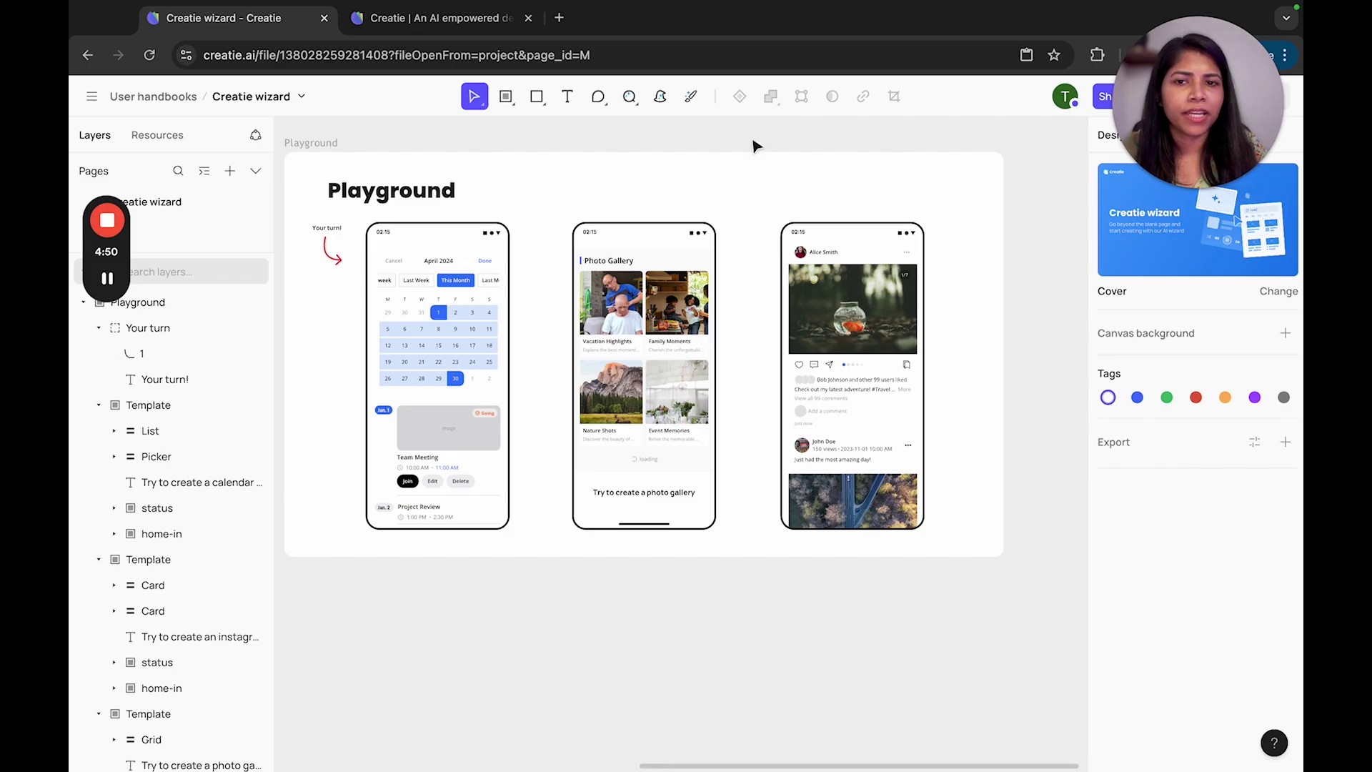
left_click(505, 97)
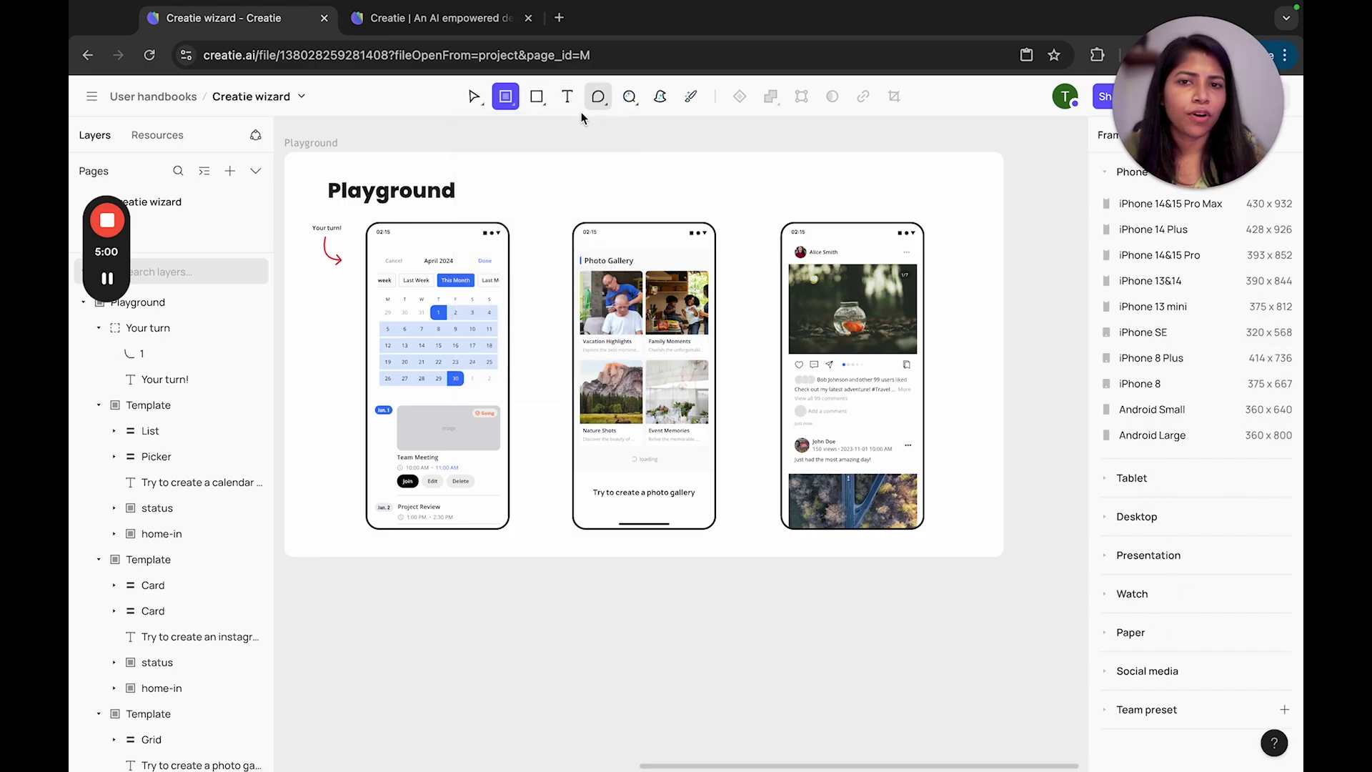
left_click(540, 105)
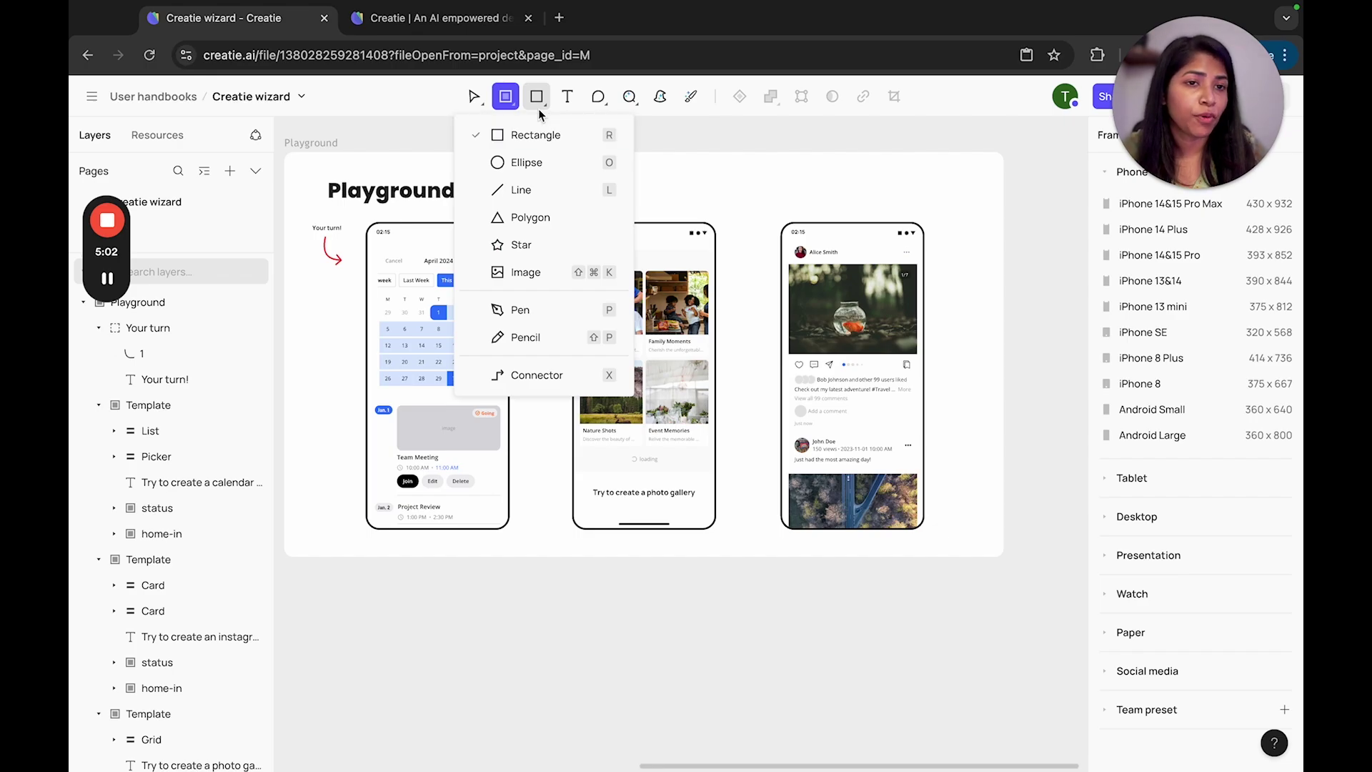
Step: Add a 100×100 frame on the Playground and zoom to the gallery grid's right column
left_click(686, 189)
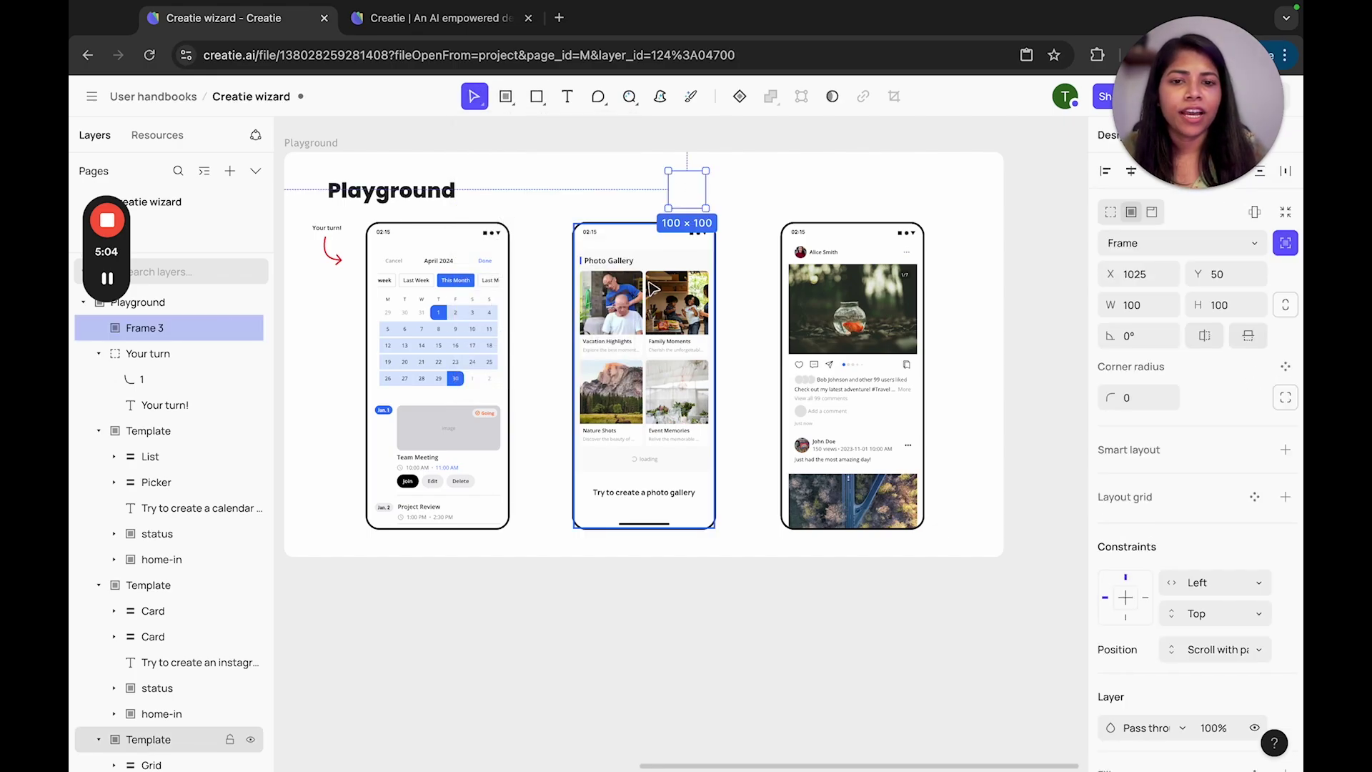
left_click(652, 277)
double_click(652, 279)
key("shift+2")
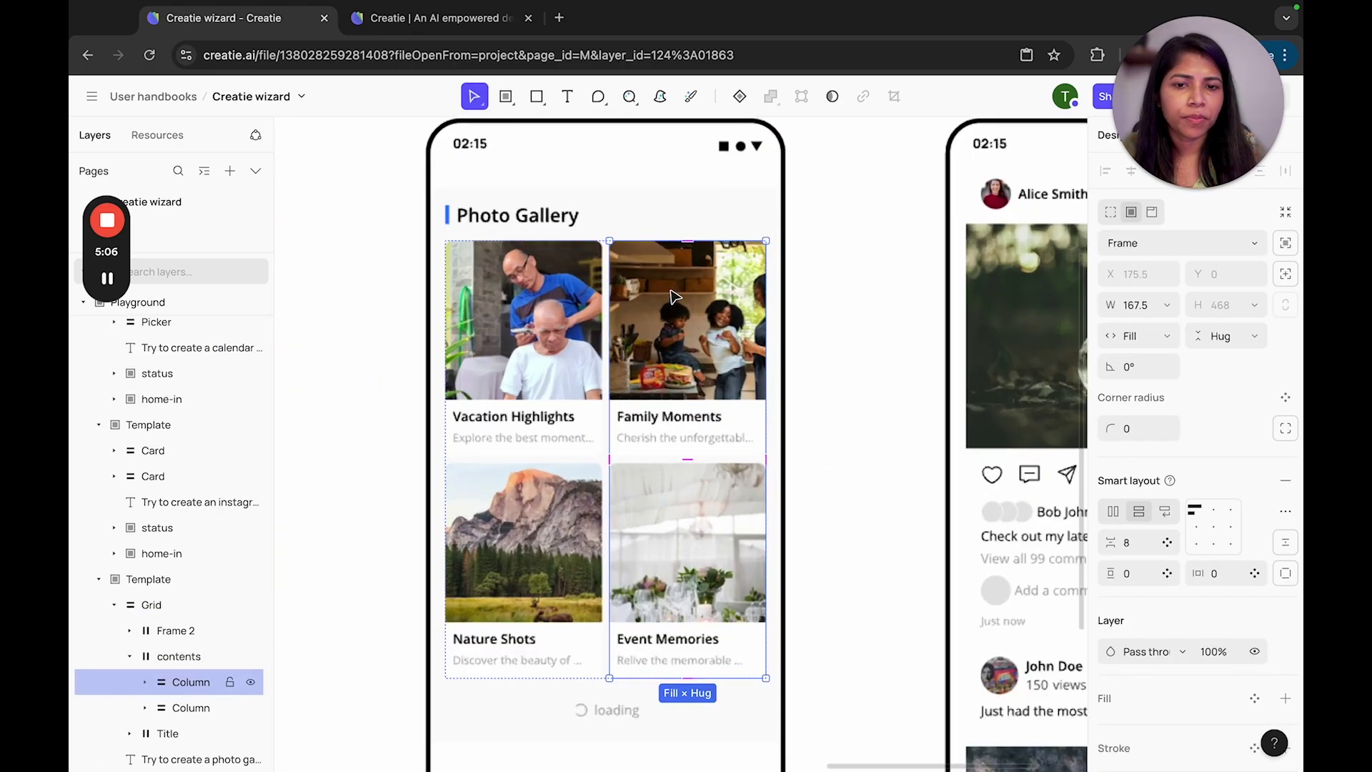
Step: Select the Family Moments card's text and review its settings in the Design panel
double_click(673, 413)
double_click(683, 427)
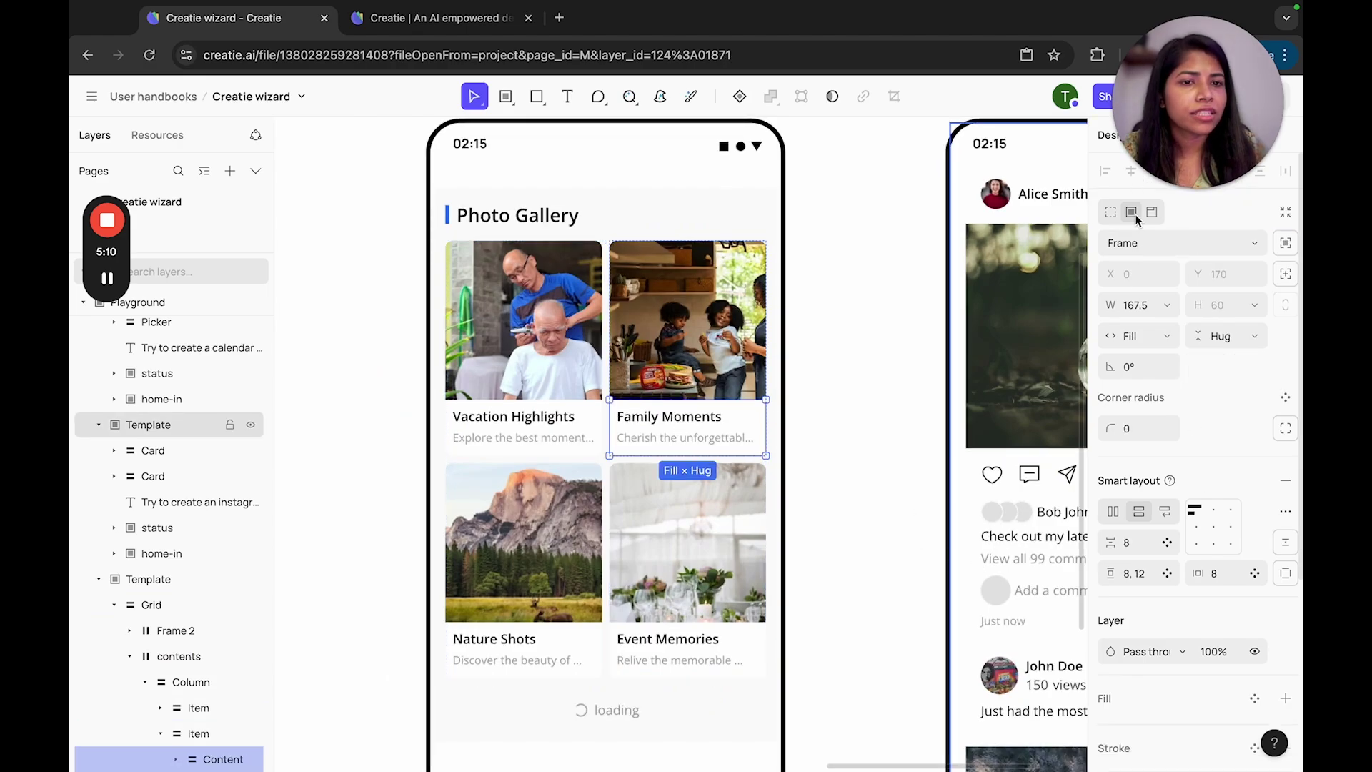
scroll(1193, 453, "down", 4)
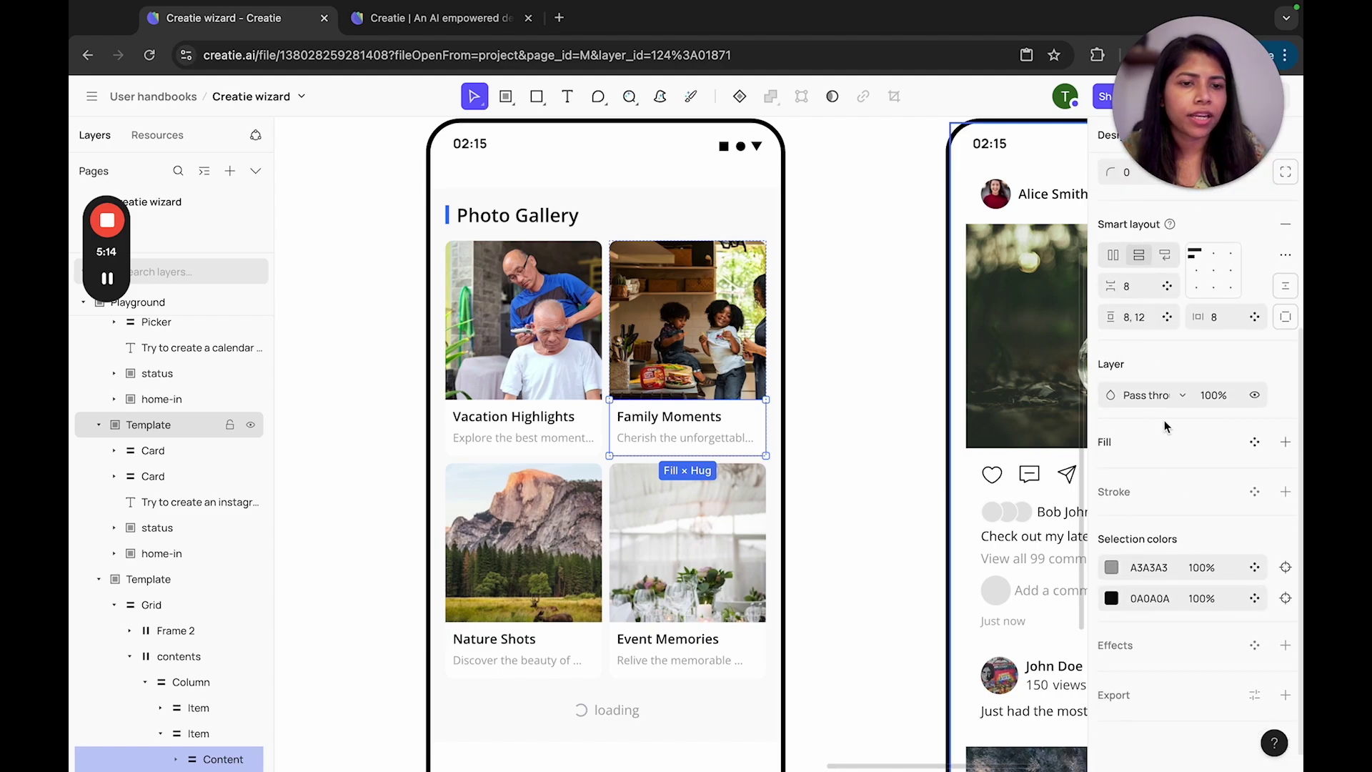
left_click(834, 297)
scroll(833, 298, "down", 3)
scroll(836, 299, "down", 3)
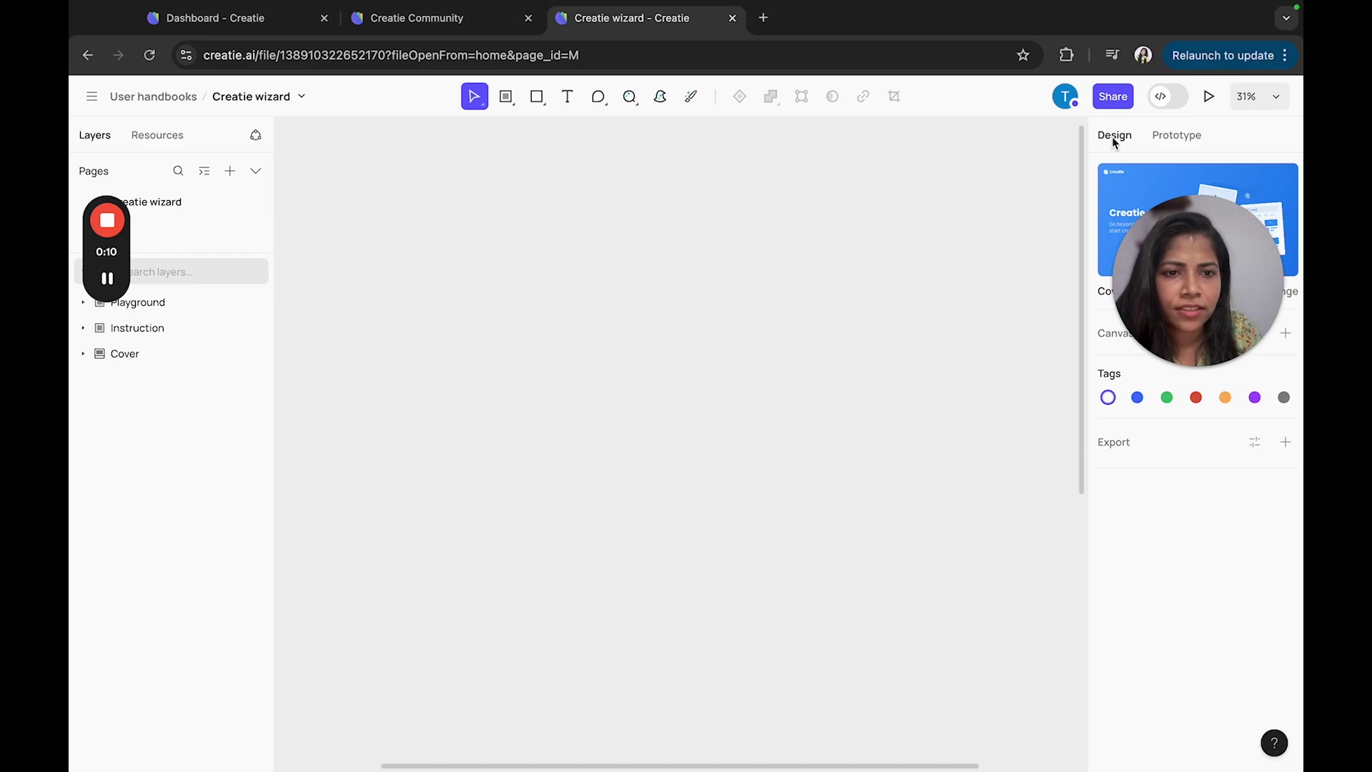
Step: Create an iPhone 14 Plus sized frame on the canvas
left_click(506, 100)
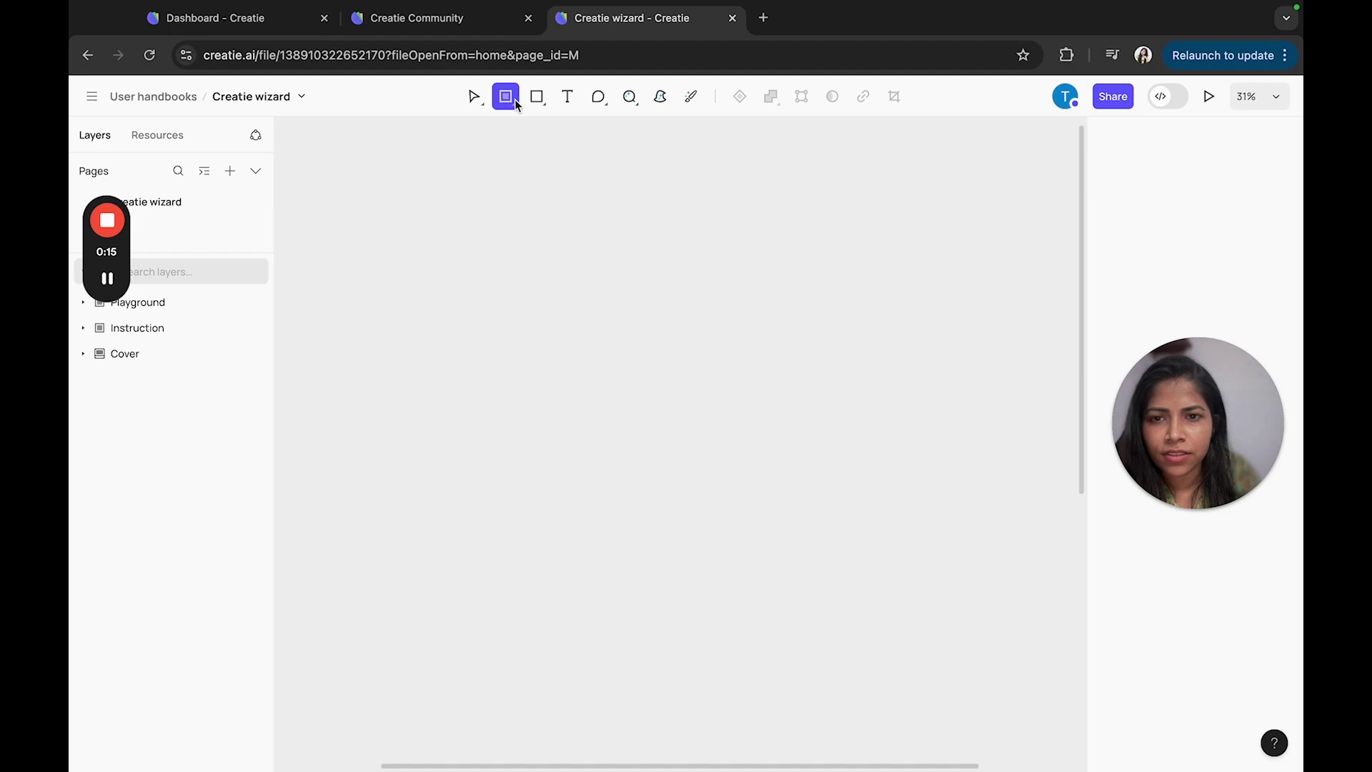
left_click(1139, 227)
scroll(723, 371, "up", 5)
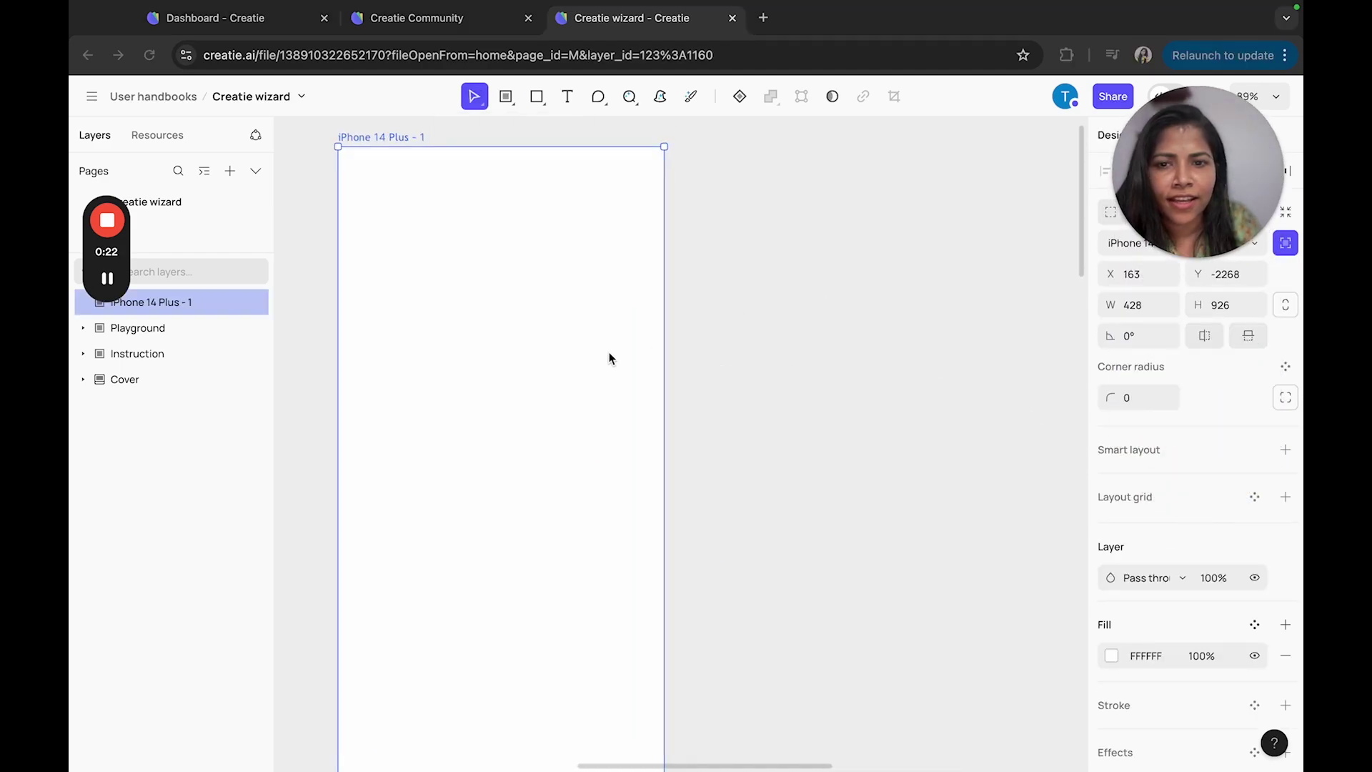
scroll(609, 353, "left", 2)
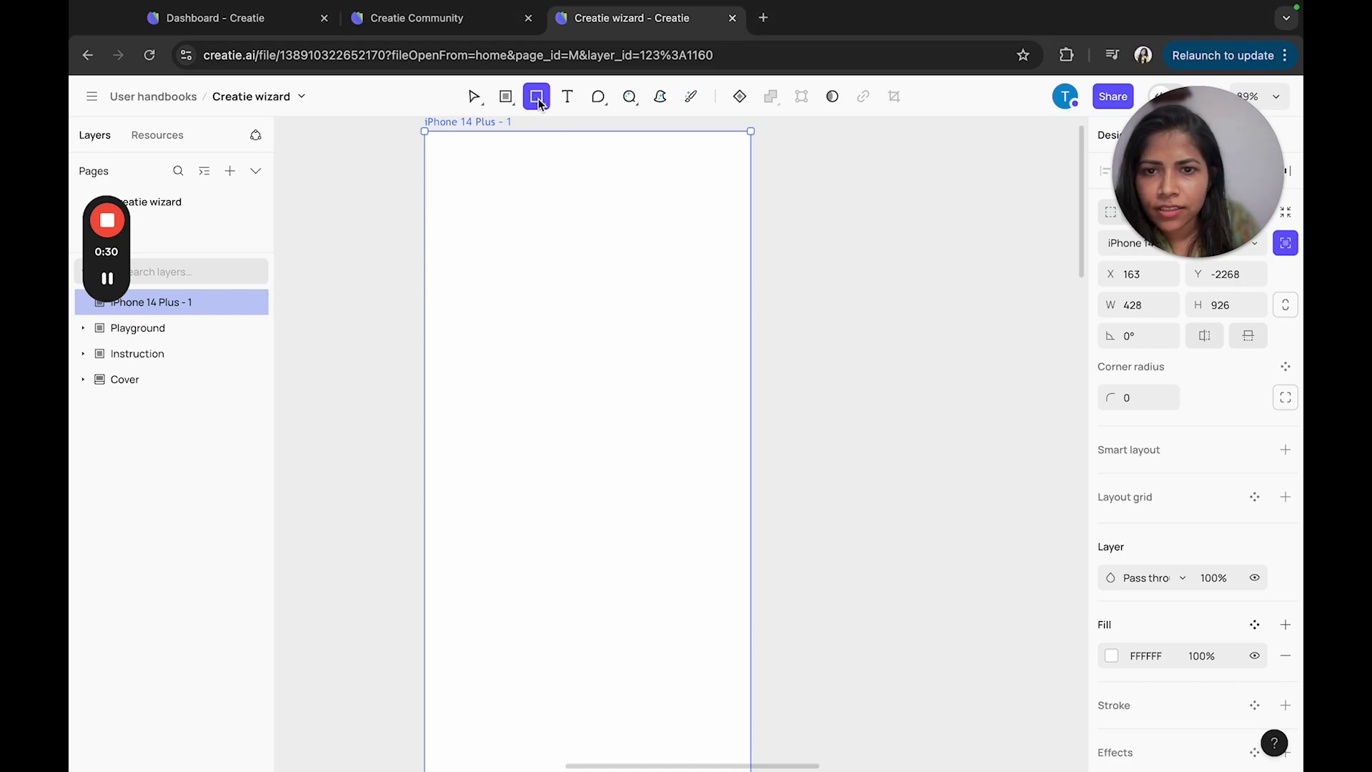
Step: Draw a 326×94 rectangle near the frame top, fill it blue (#3893F7), and switch to the AI wizard
mouse_move(467, 181)
left_mouse_down()
mouse_move(646, 271)
mouse_move(716, 253)
left_mouse_up()
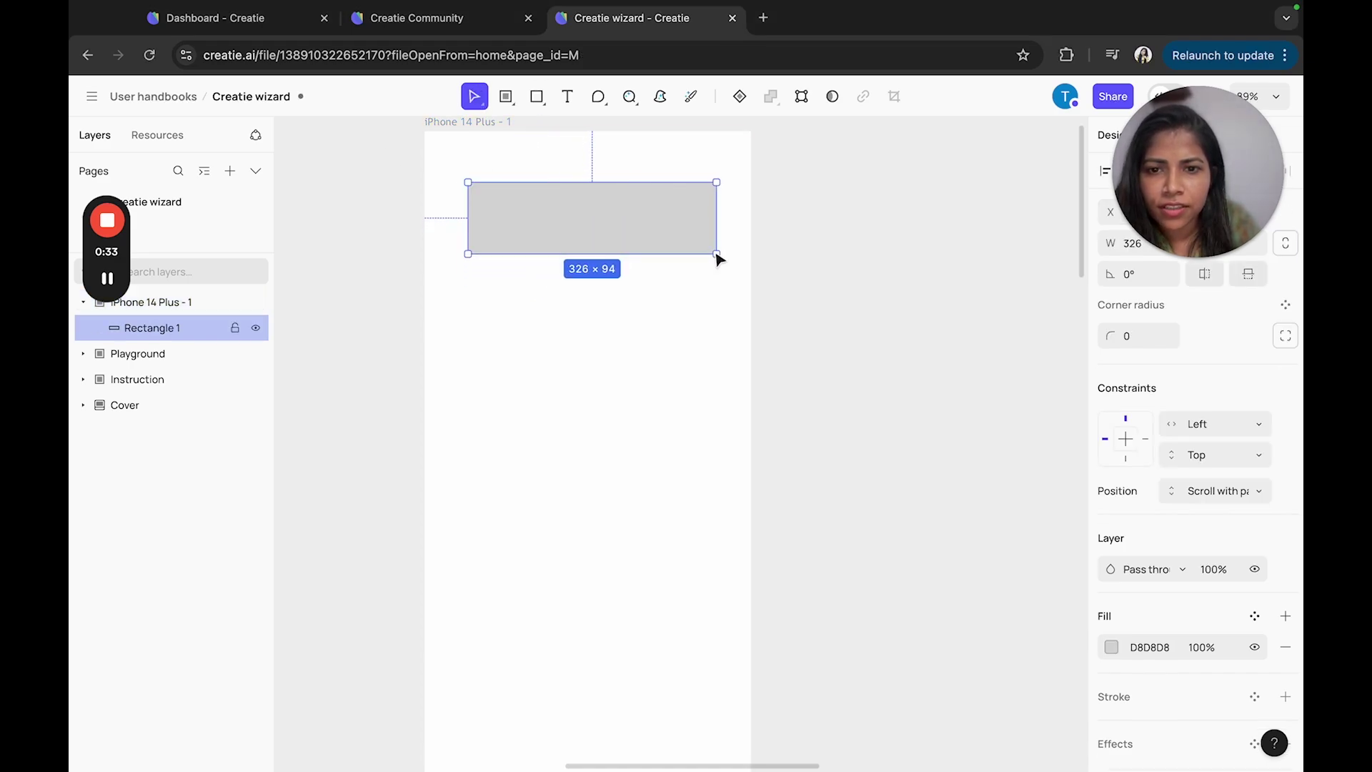
left_click(1112, 646)
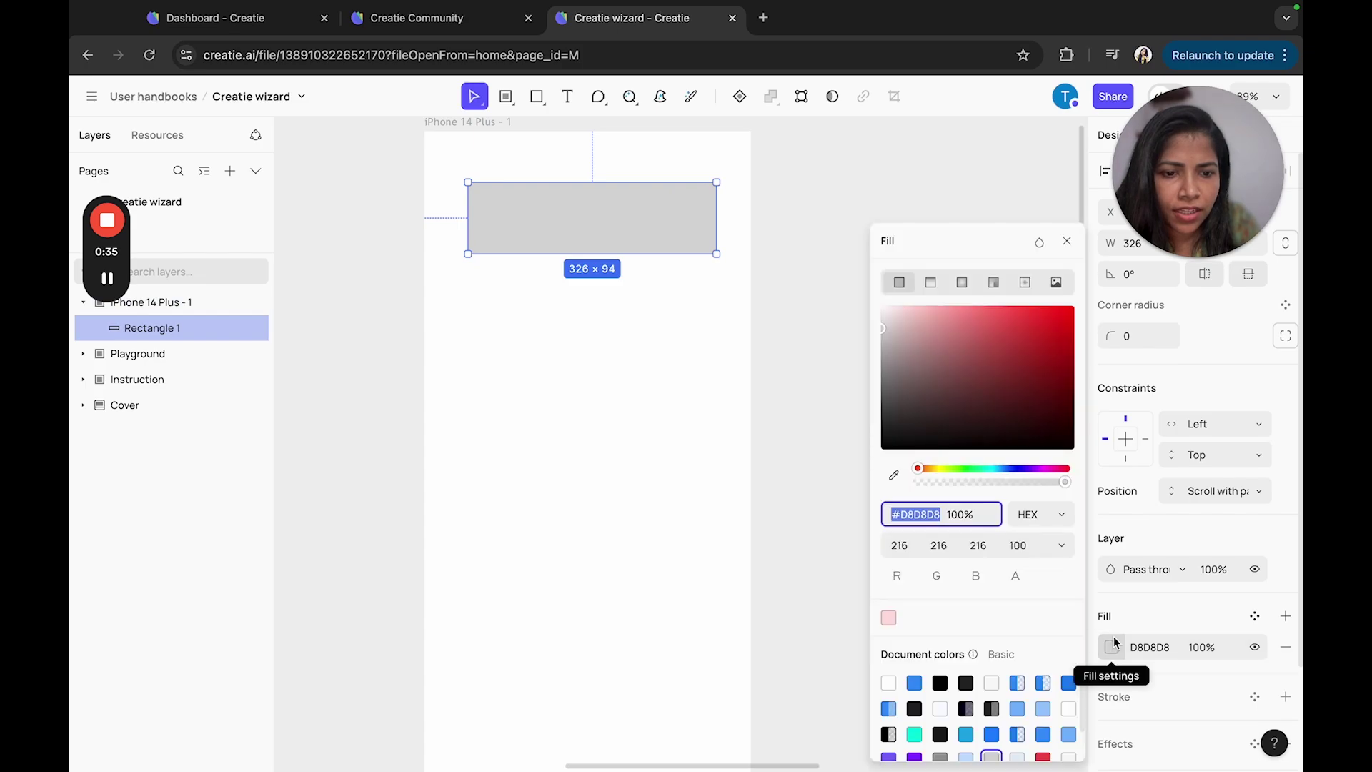
left_click(914, 683)
mouse_move(662, 223)
left_mouse_down()
mouse_move(637, 220)
mouse_move(661, 218)
left_mouse_up()
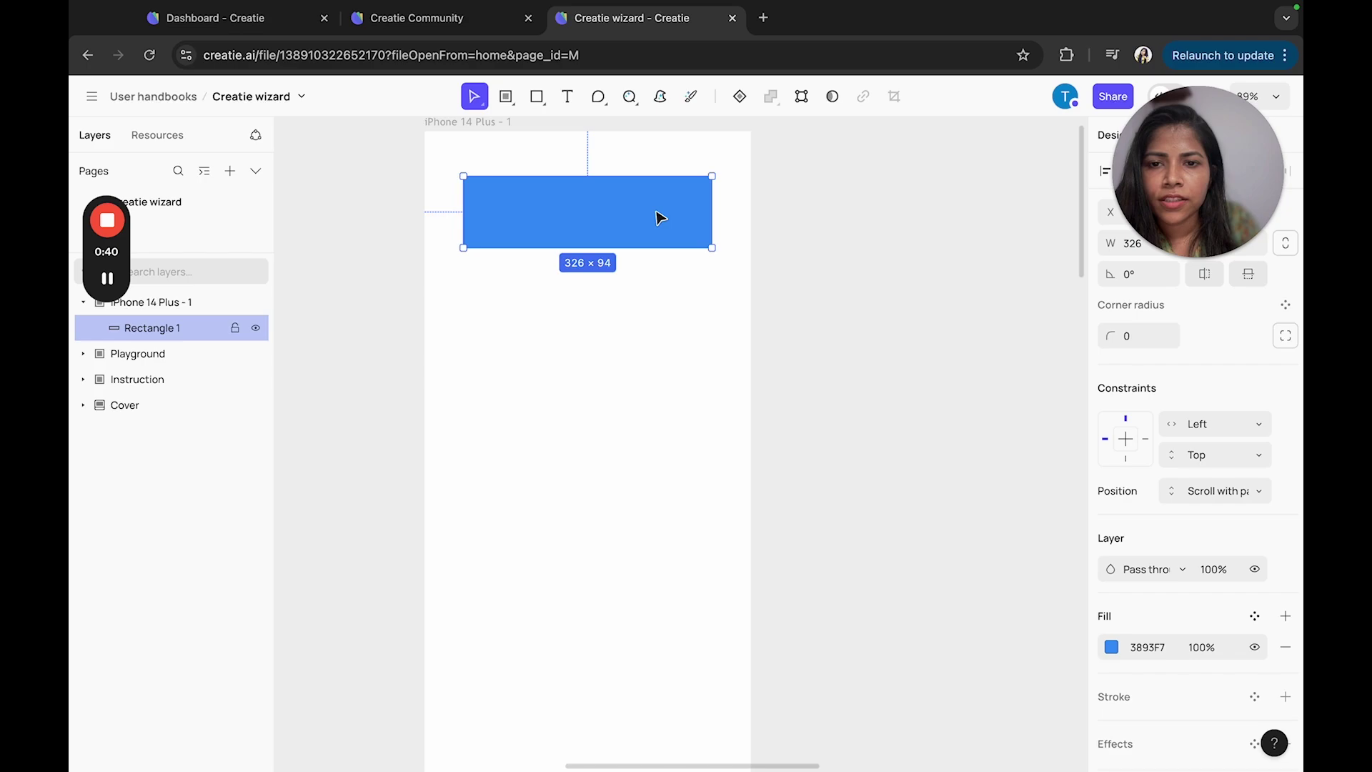
left_click(660, 98)
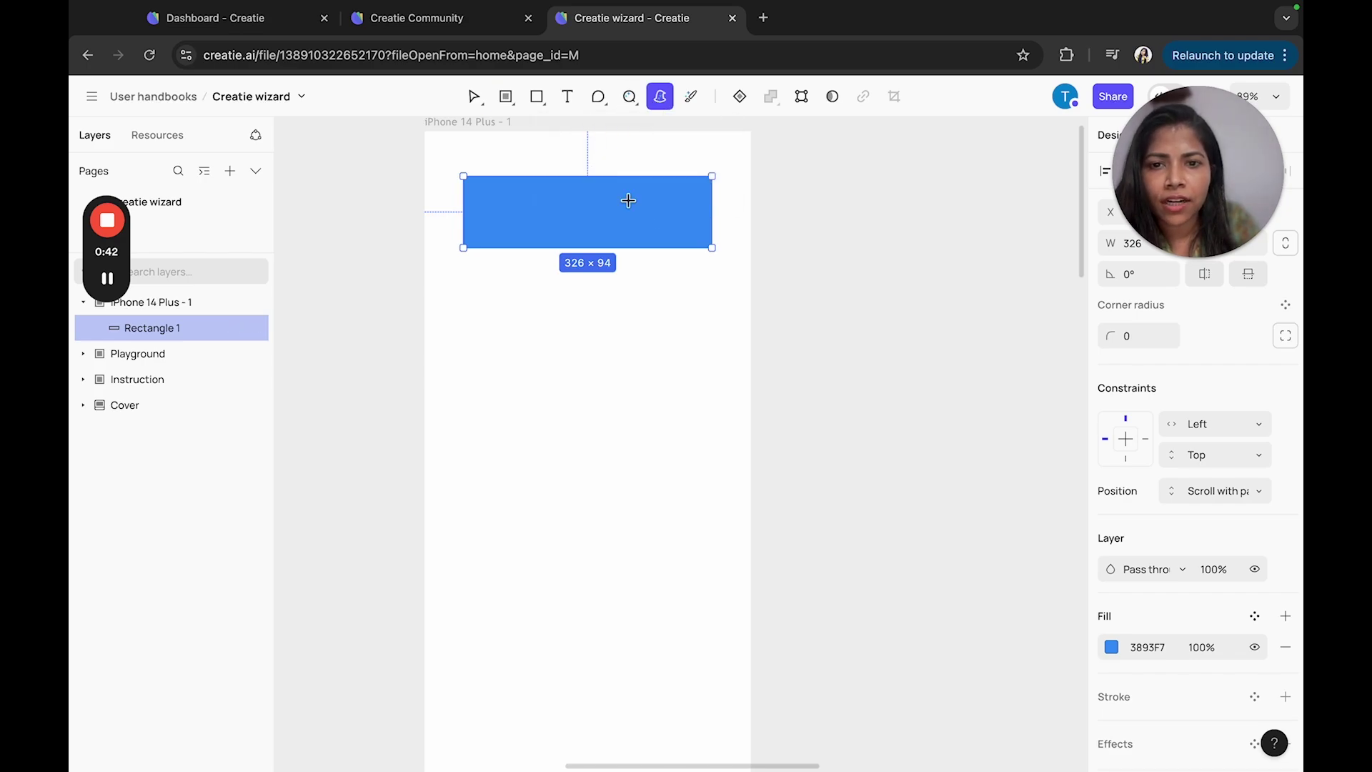
scroll(556, 433, "down", 5)
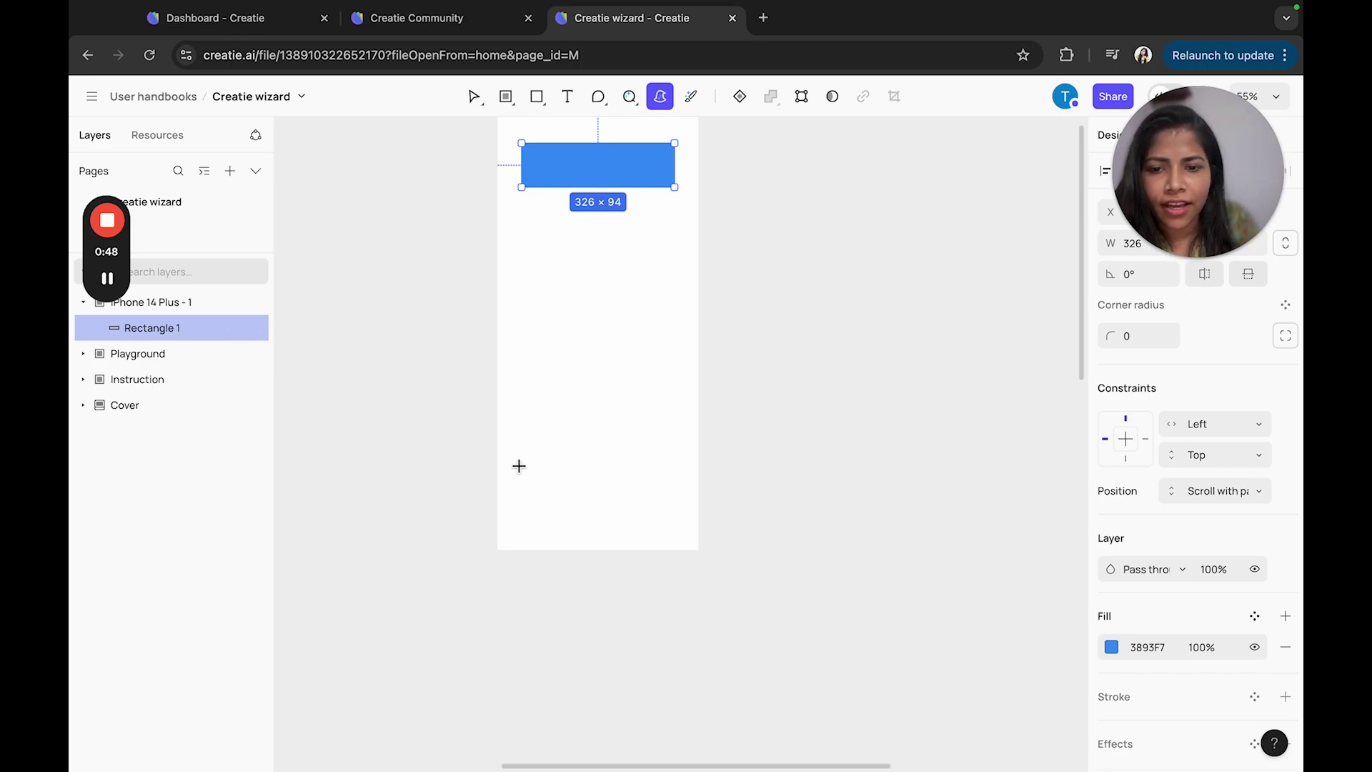
Step: Insert a wizard-suggested bottom navigation bar at the frame bottom, move it, then delete it
left_click_drag(640, 518, 697, 510)
type("boot")
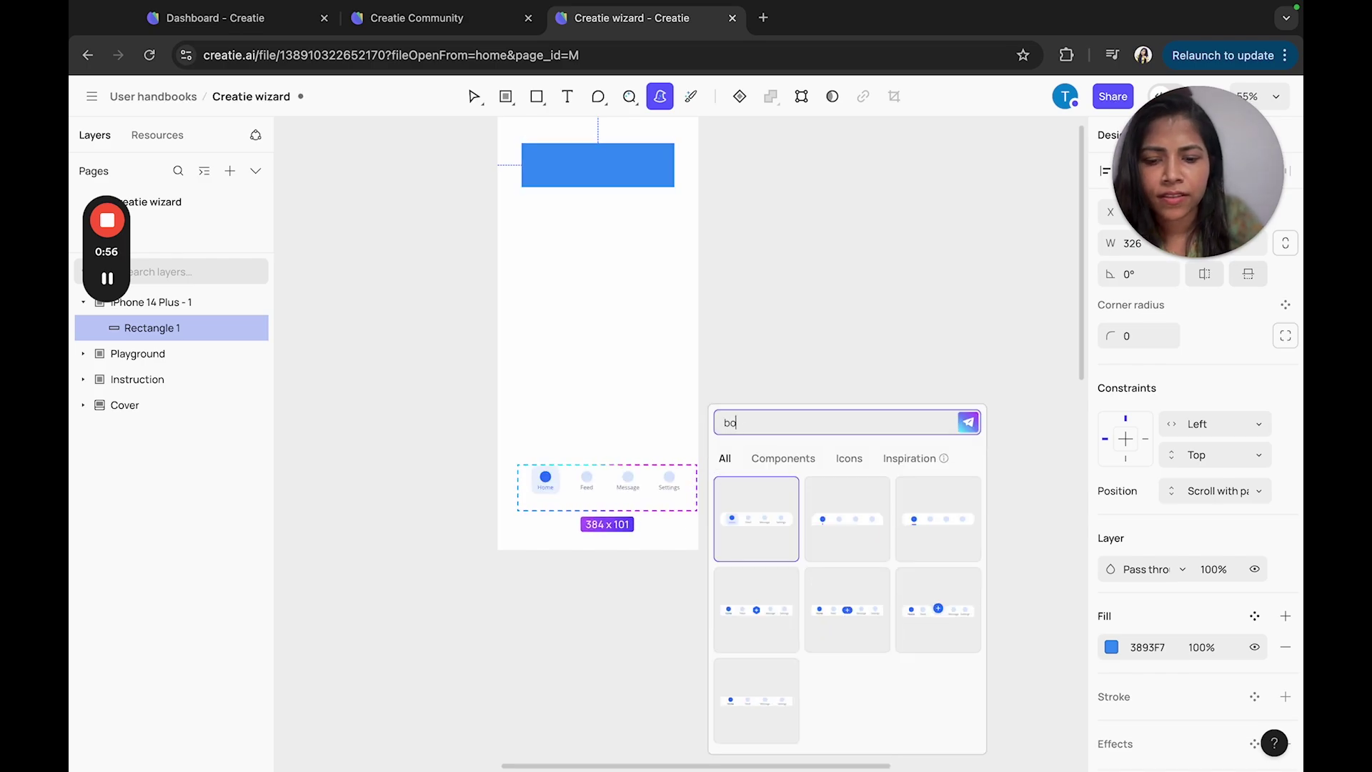
left_click(774, 531)
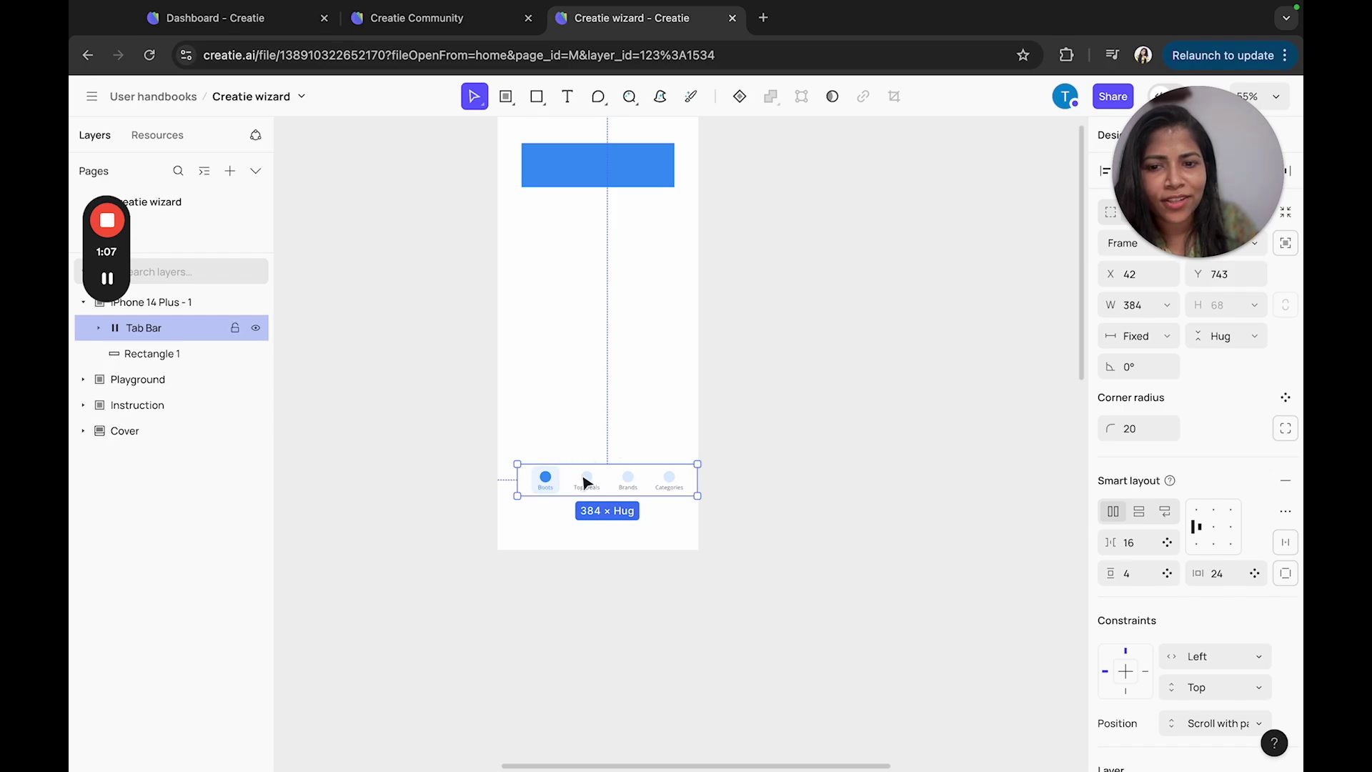
left_click_drag(584, 483, 572, 525)
key("Delete")
Step: Open the Replace properties feature from the AI tools list, then close its panel
left_click(629, 96)
left_click(615, 162)
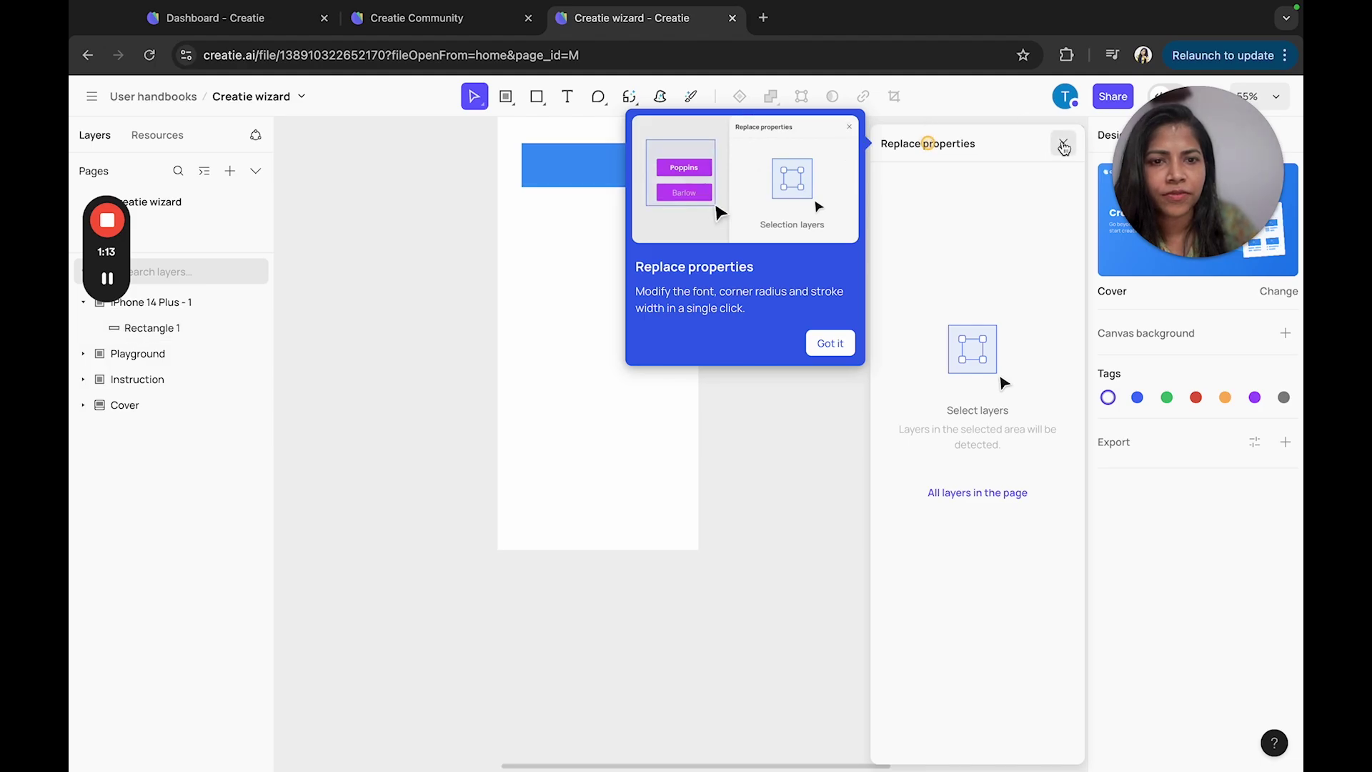
left_click(1062, 143)
Step: Change the rectangle's fill to purple (#882DFF)
left_click(636, 183)
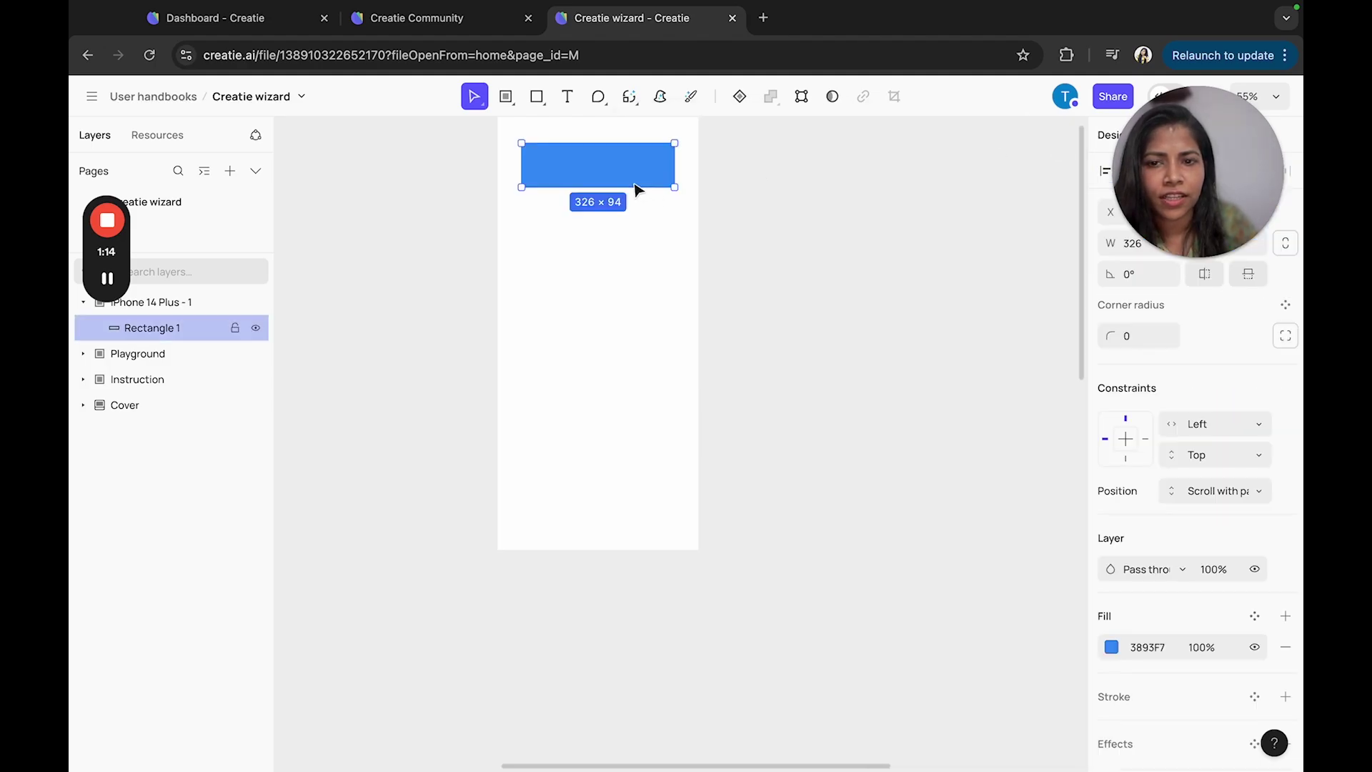
left_click(1111, 647)
scroll(945, 752, "down", 1)
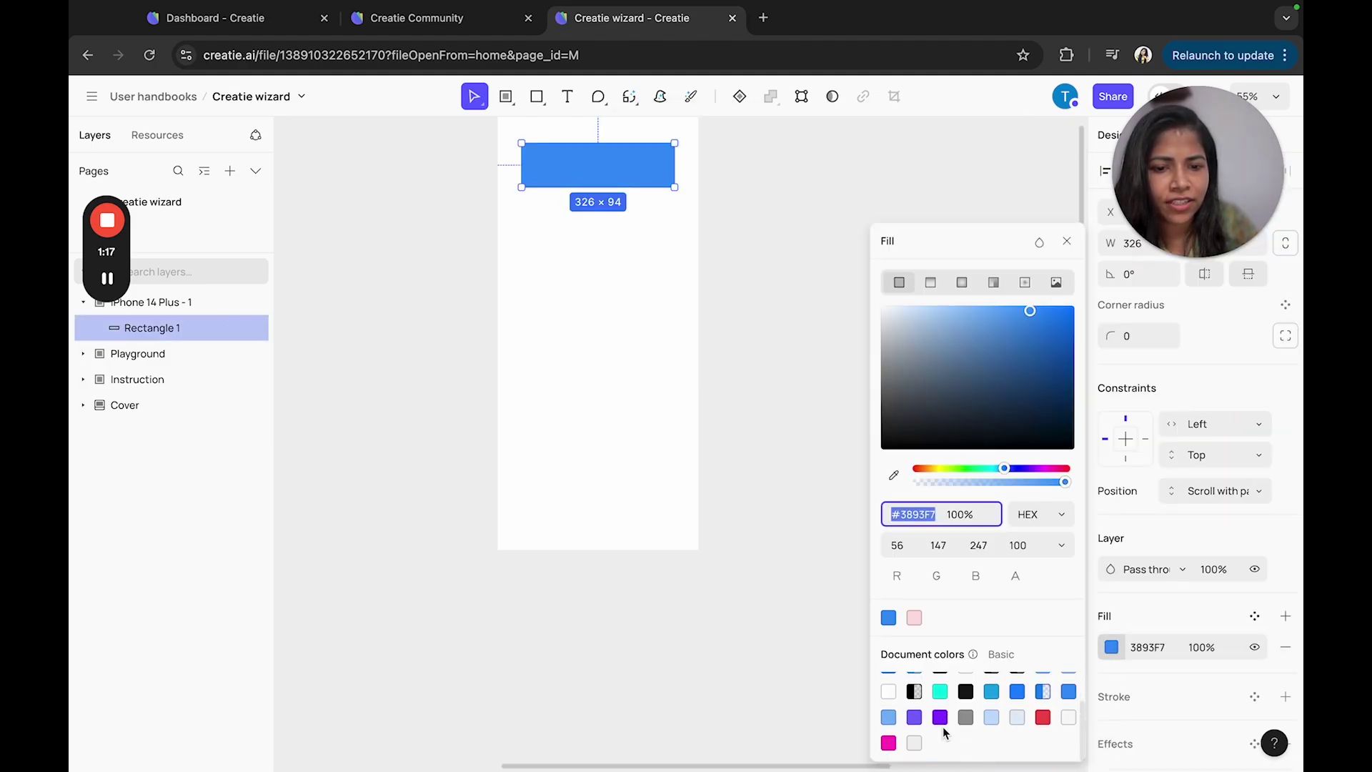
left_click(940, 717)
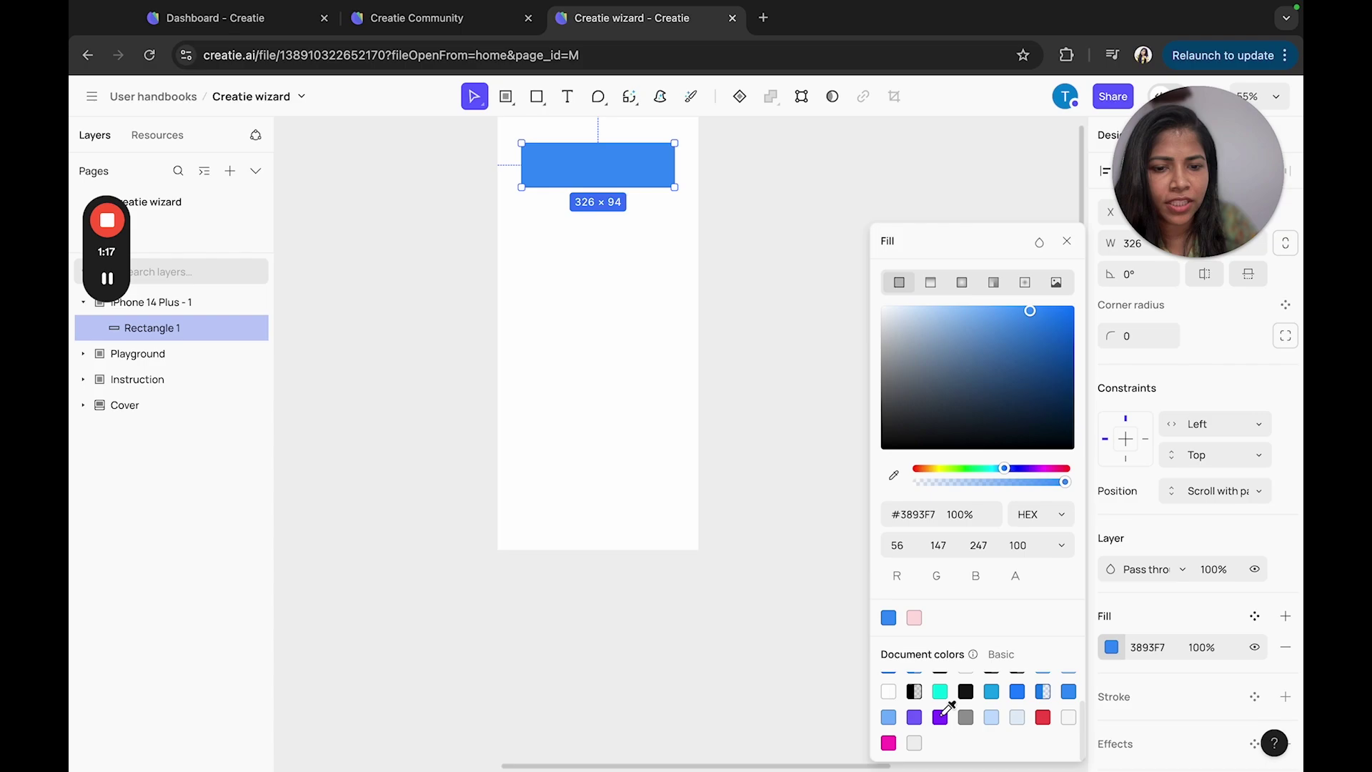
left_click(1067, 240)
scroll(592, 377, "up", 3)
scroll(593, 377, "down", 4)
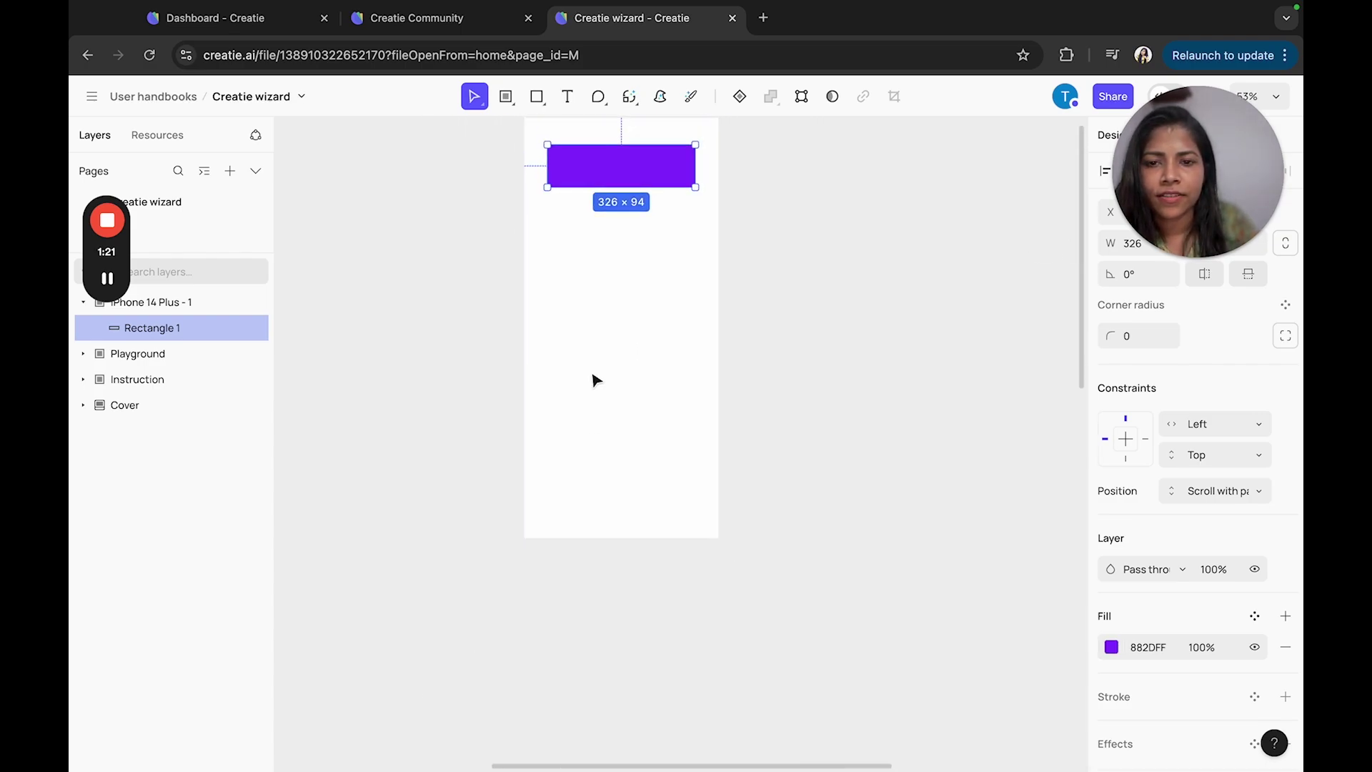
scroll(596, 378, "up", 2)
Step: Search the wizard for 'bottom' and insert the Home/Search/Notifications/Profile tab bar with a plus button
left_click(659, 105)
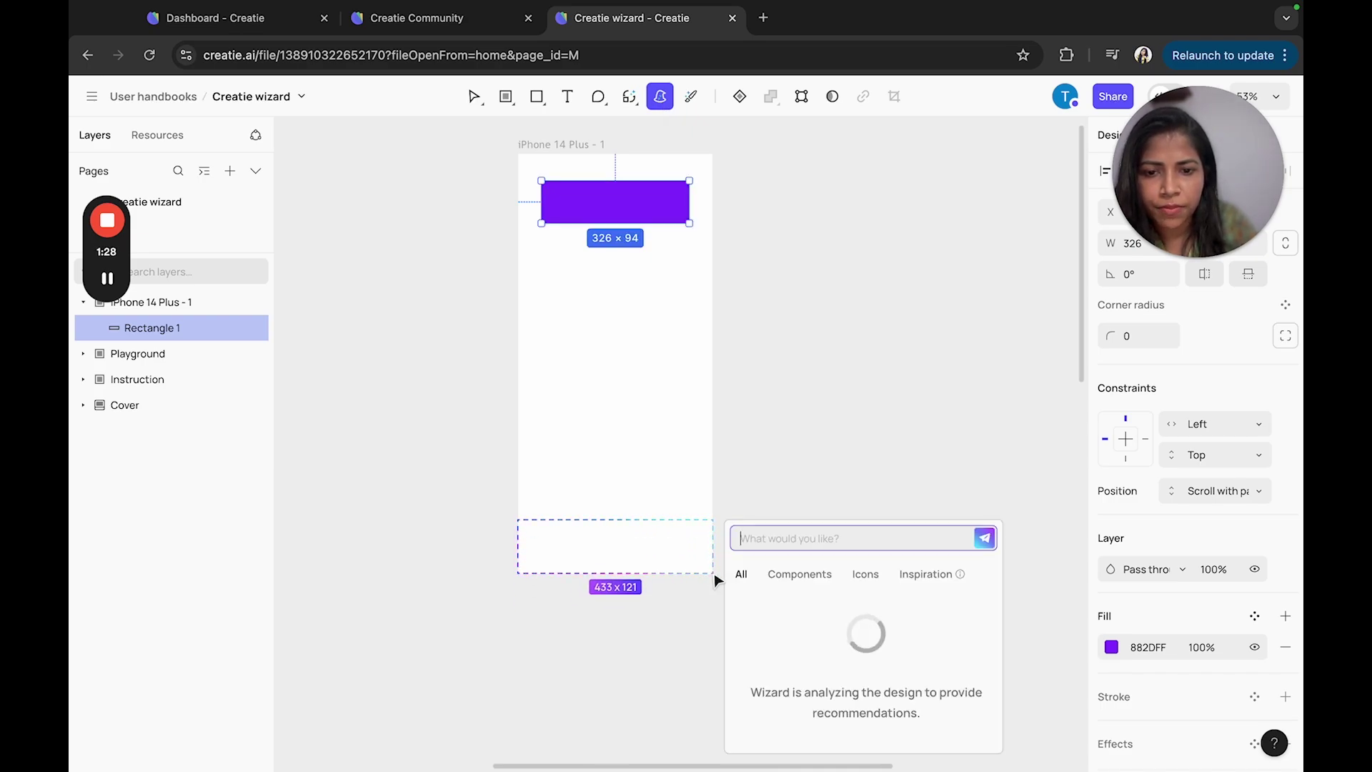
type("bottom")
left_click(773, 578)
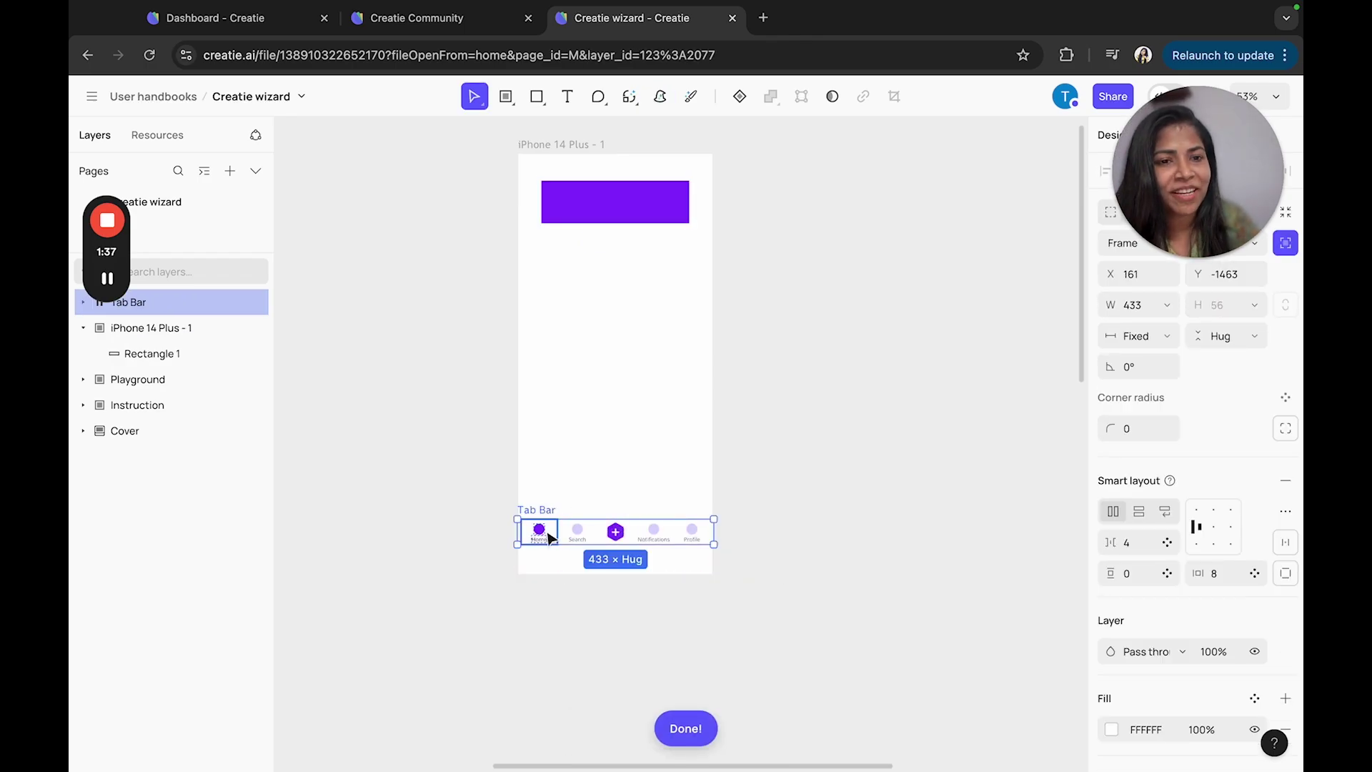
scroll(549, 537, "up", 3)
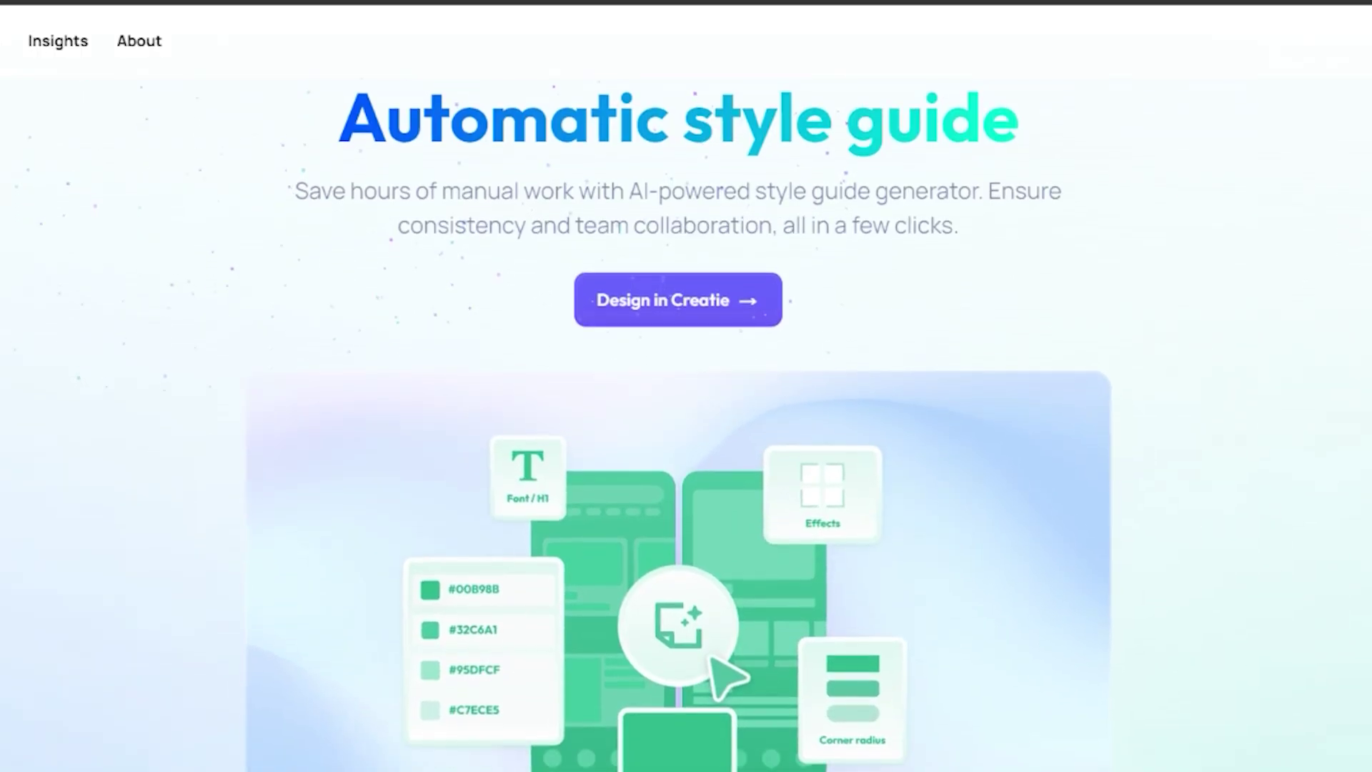
Step: Scroll down through the Automatic style guide feature page on the Creatie site
scroll(686, 429, "down", 9)
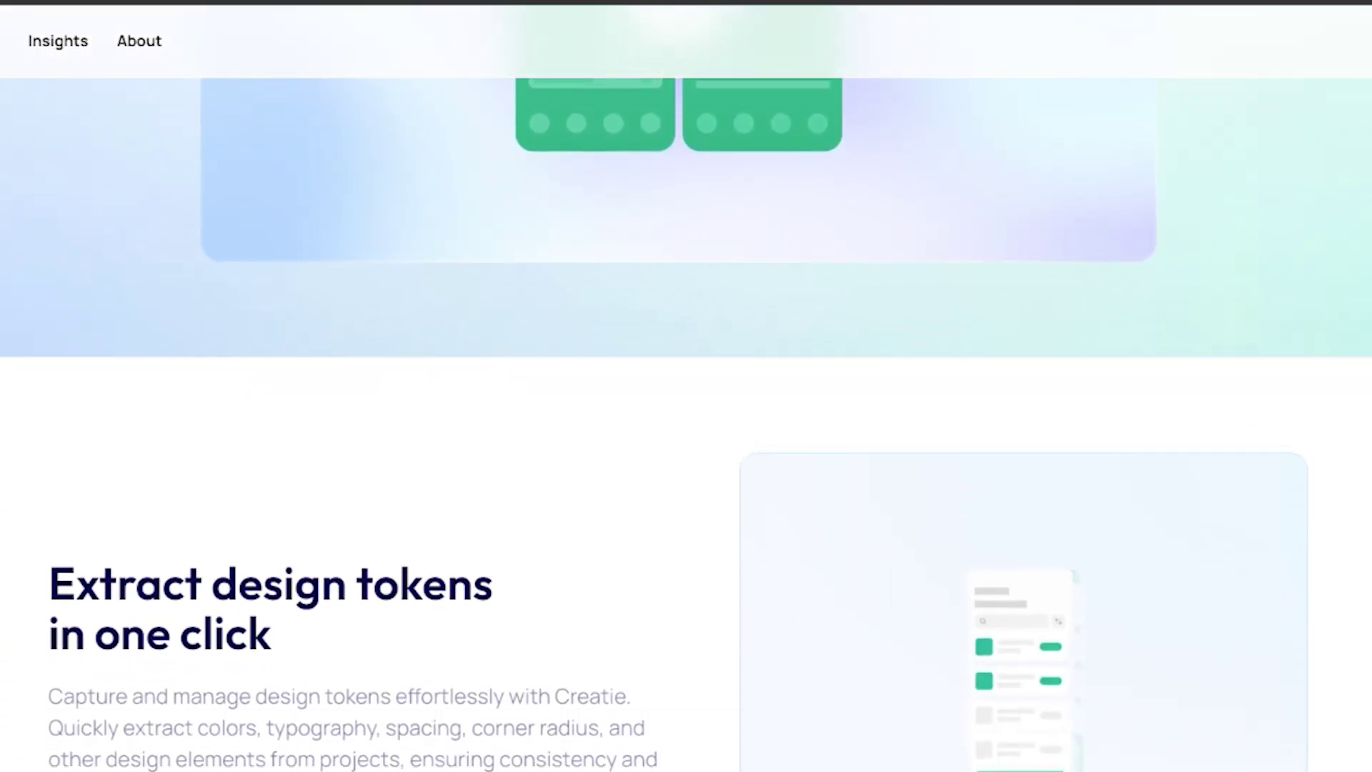
scroll(686, 428, "down", 9)
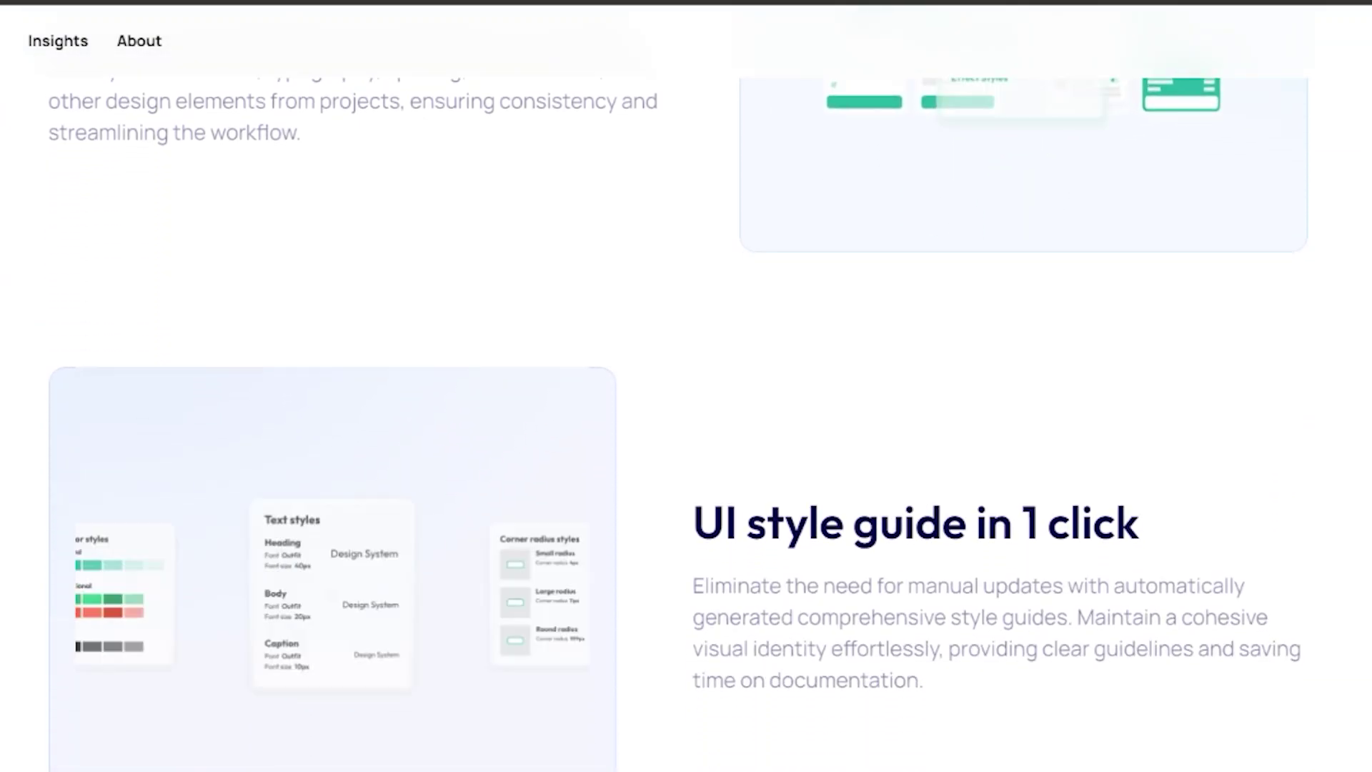
scroll(686, 429, "down", 9)
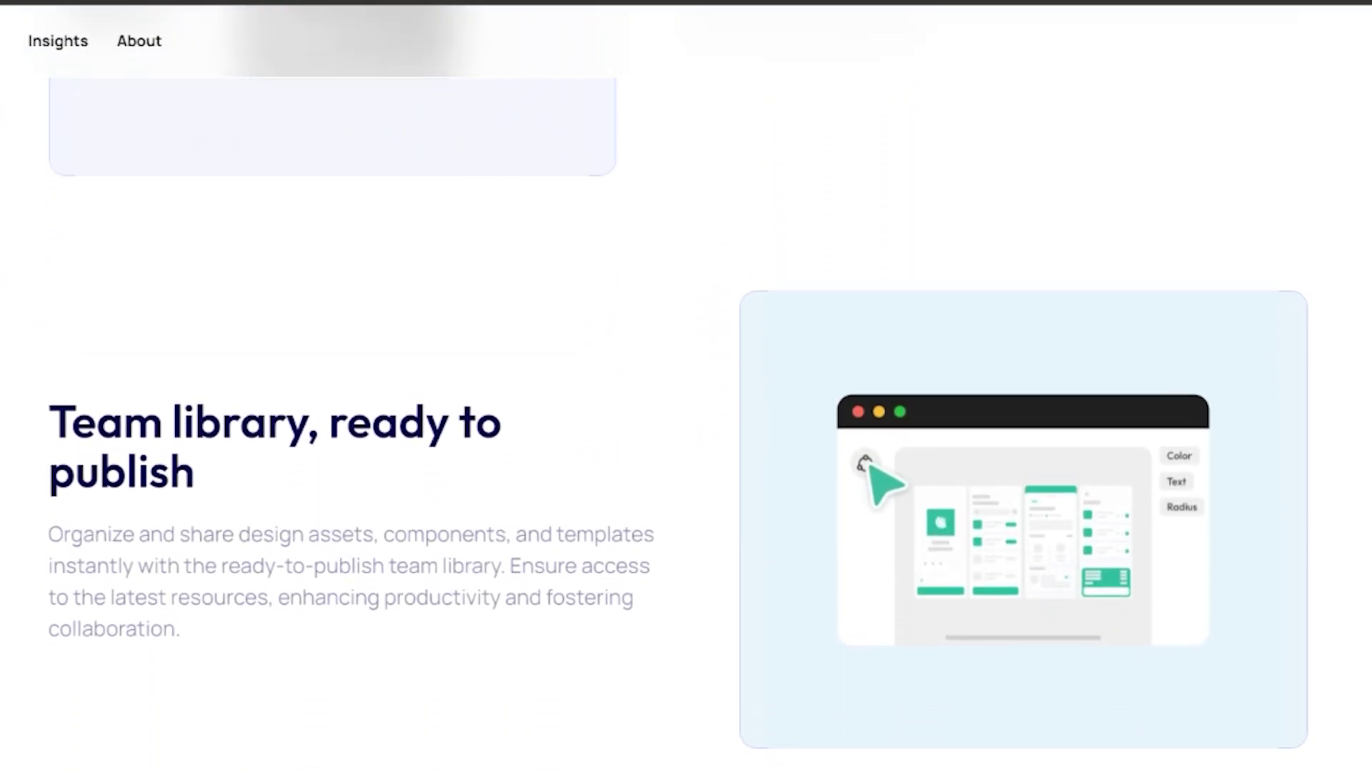
scroll(686, 429, "down", 8)
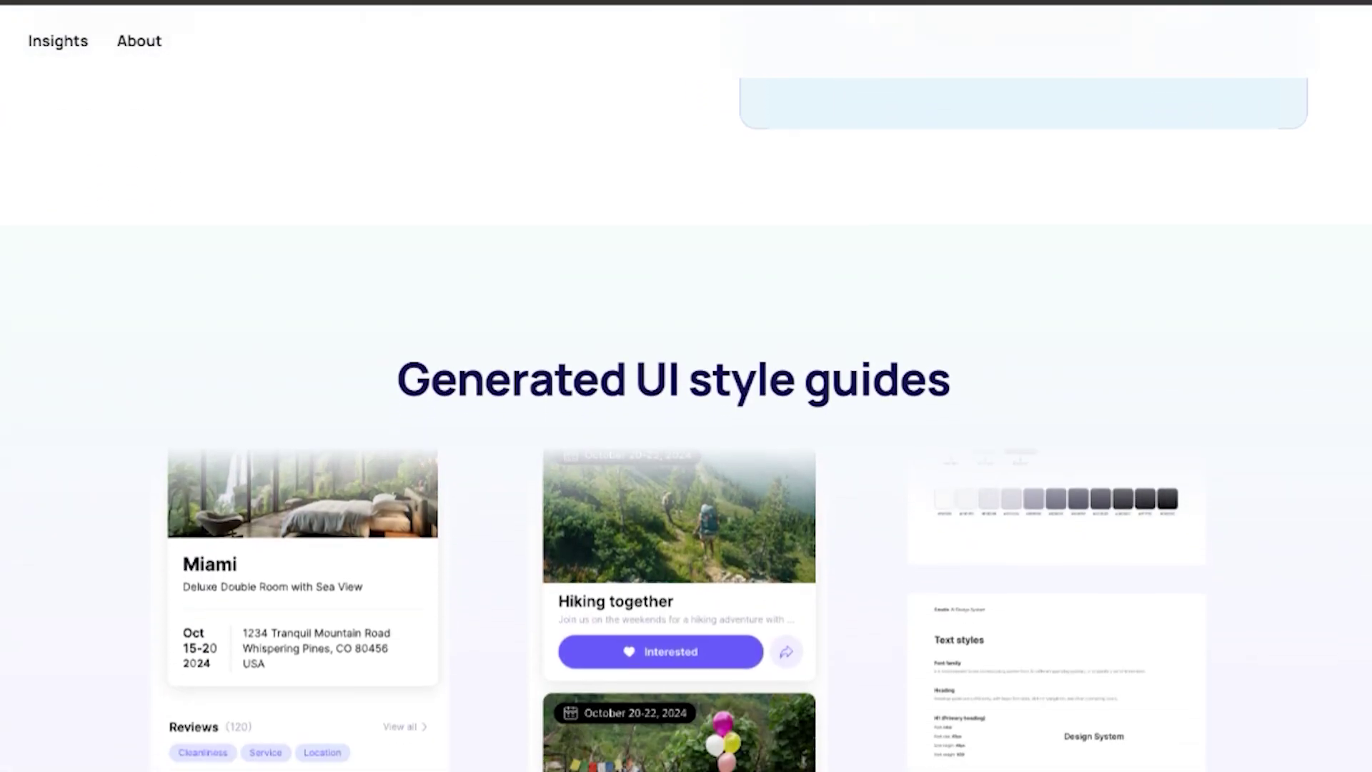
scroll(686, 429, "down", 4)
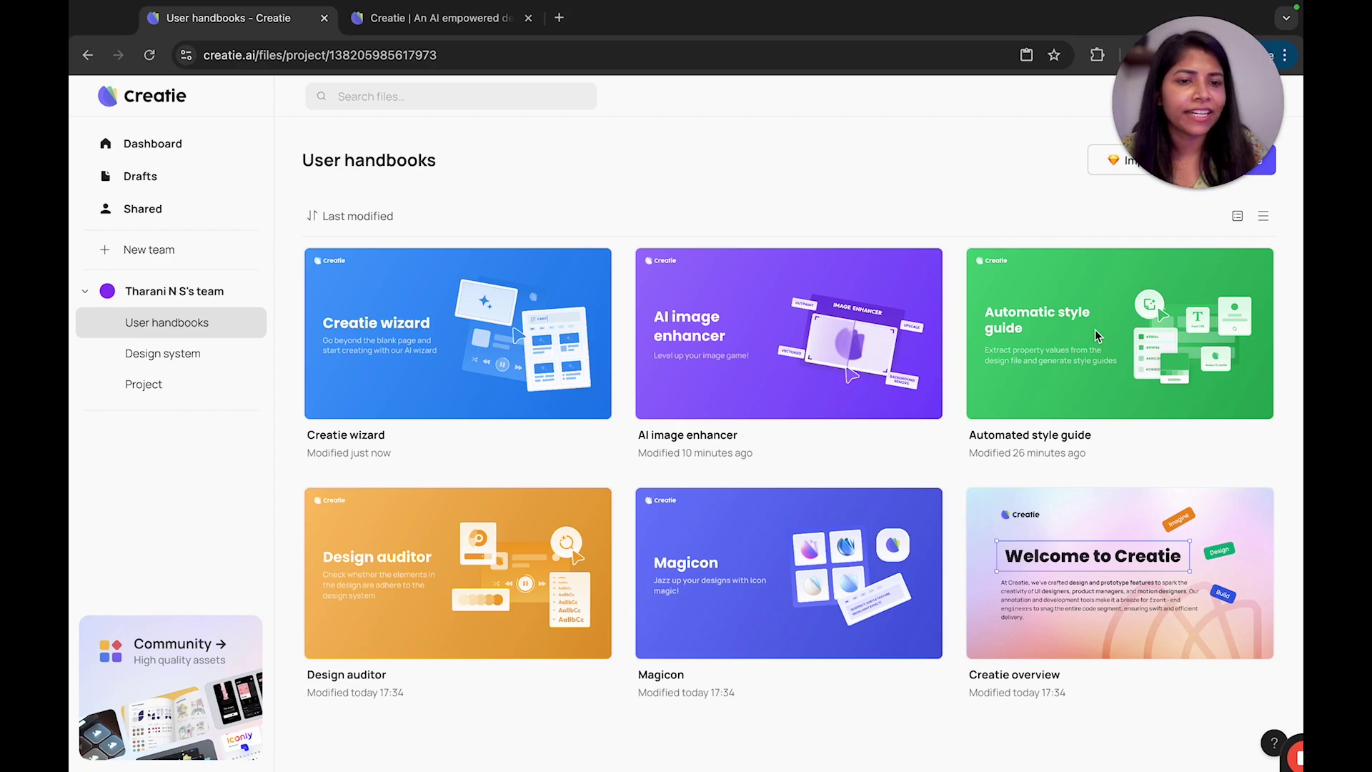
Step: Open the Automated style guide file from the User handbooks project
double_click(1051, 351)
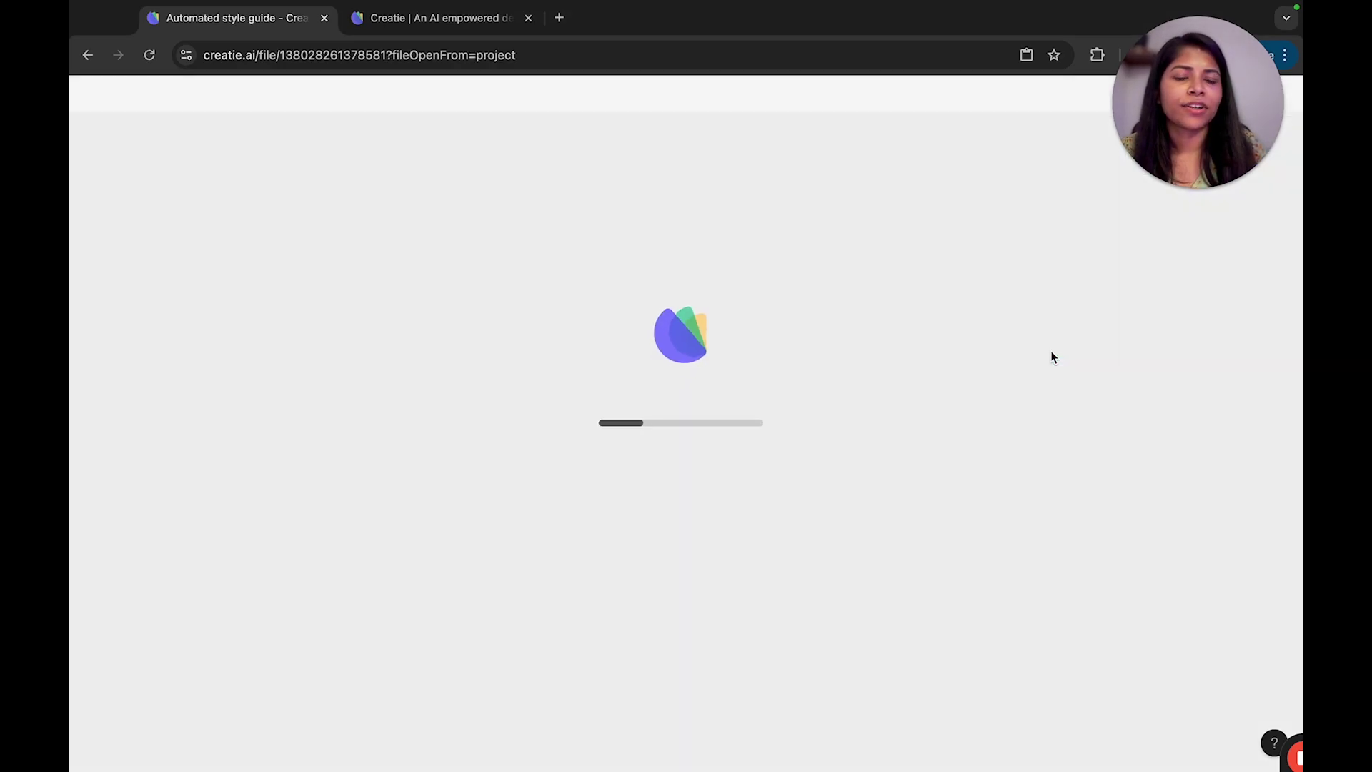
scroll(538, 386, "up", 5)
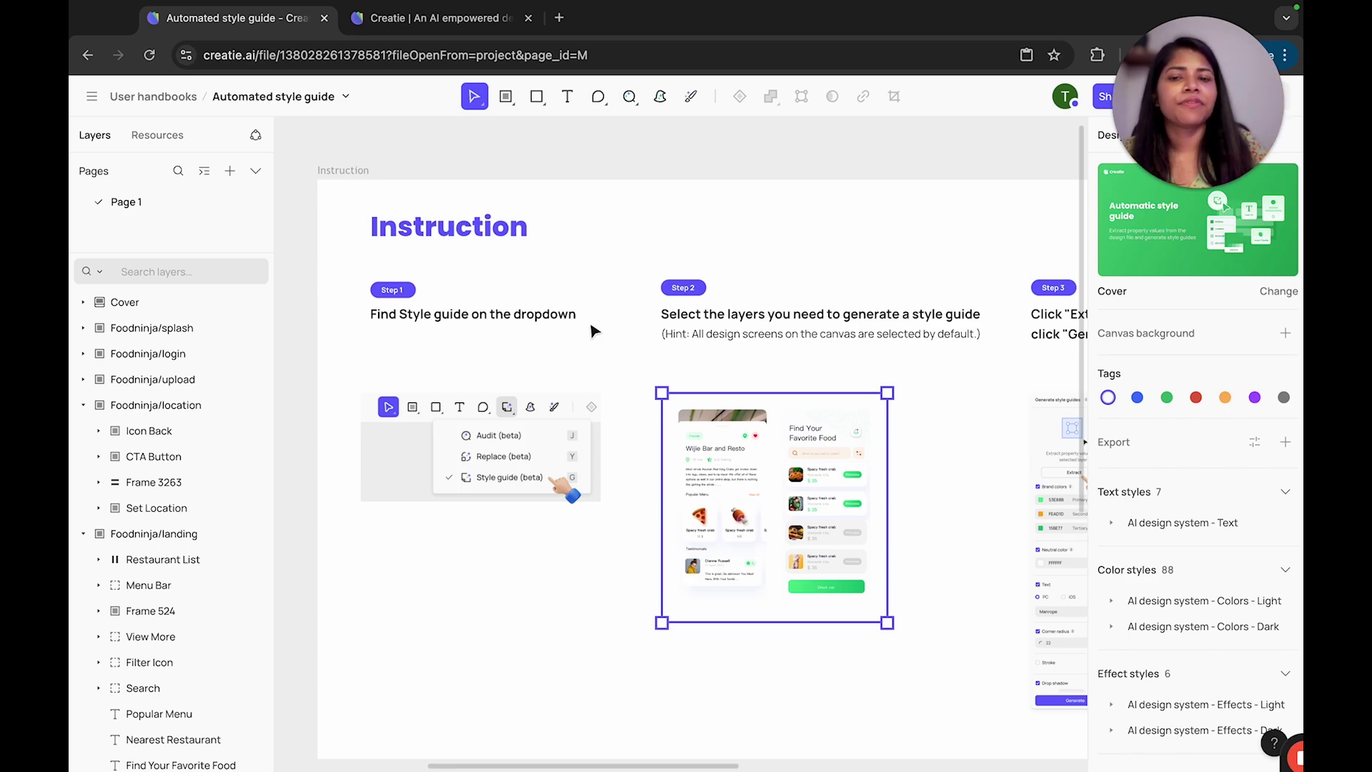
Step: Zoom out to the Playground and marquee-select the ten Foodninja app screens
scroll(593, 330, "down", 5)
scroll(737, 407, "up", 5)
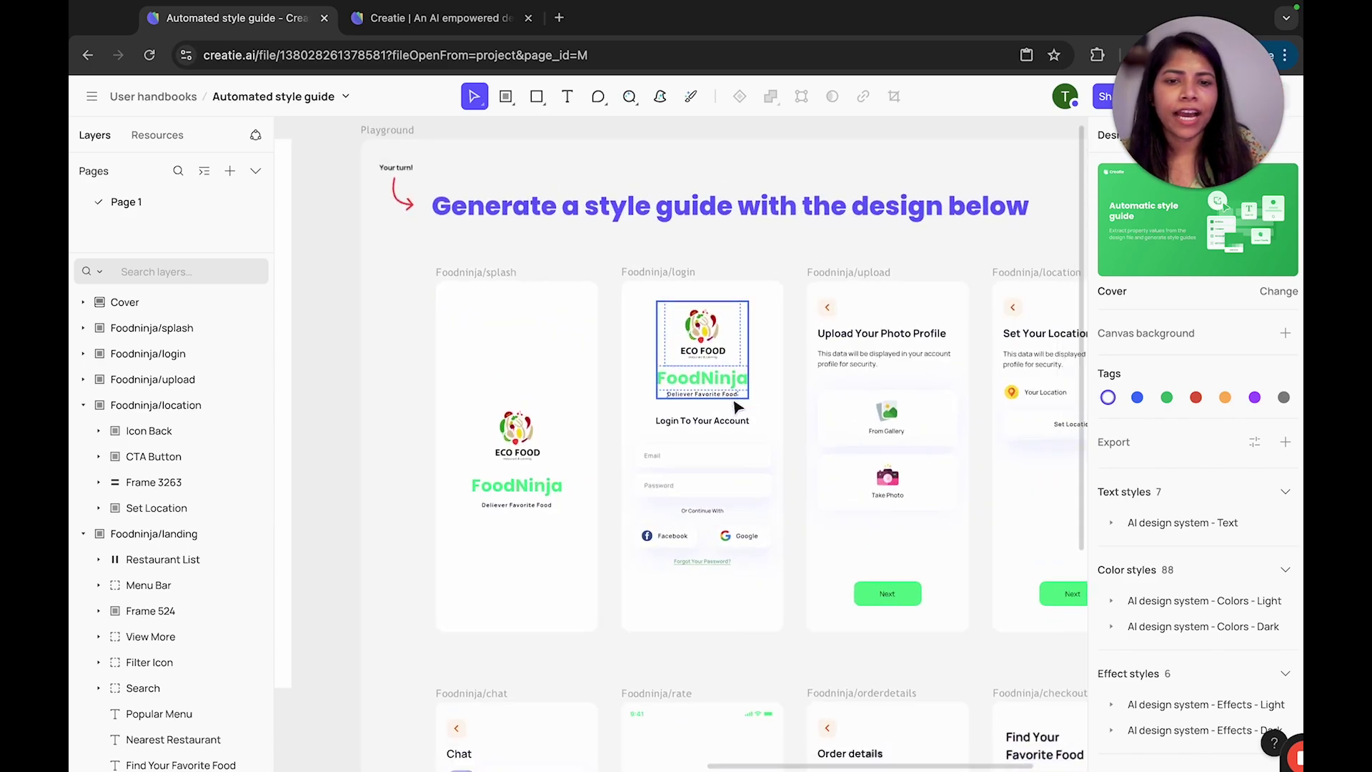
scroll(737, 407, "down", 5)
scroll(880, 406, "down", 2)
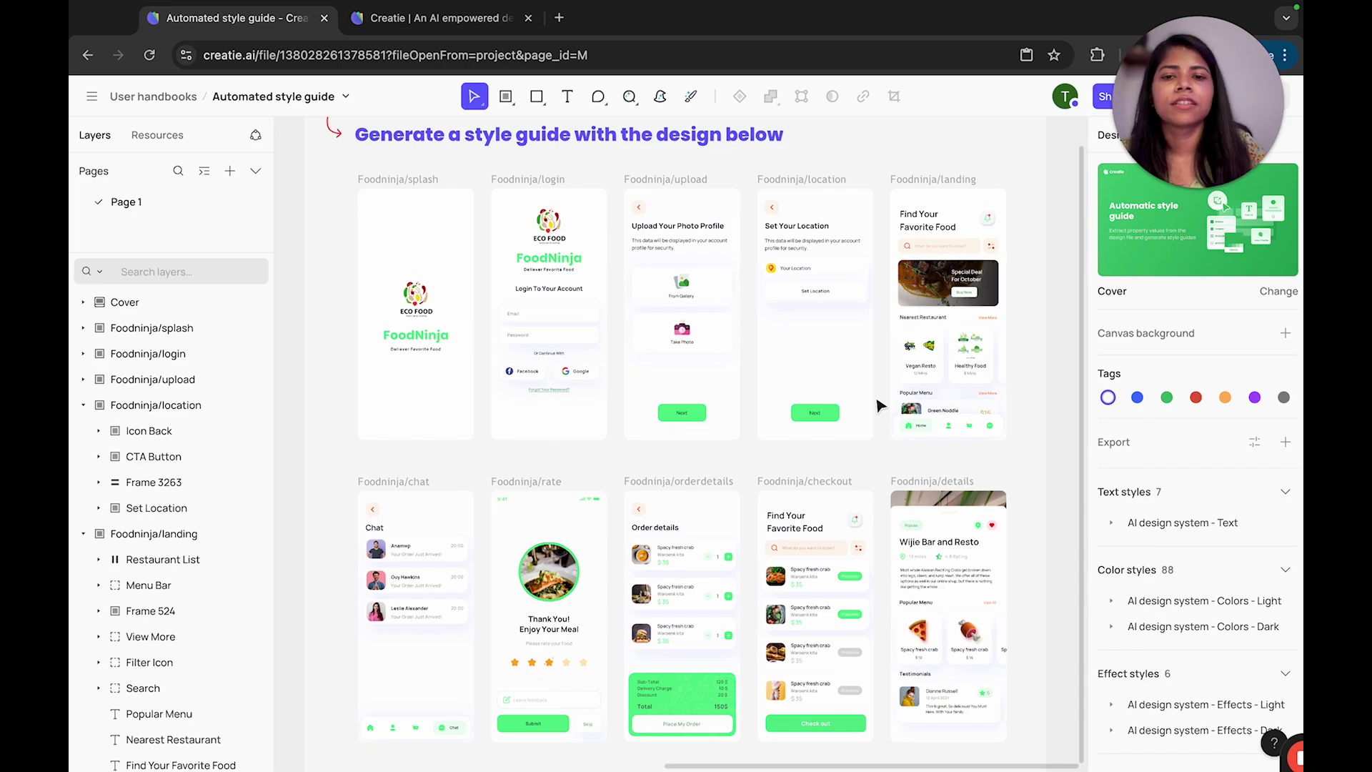
scroll(764, 382, "down", 3)
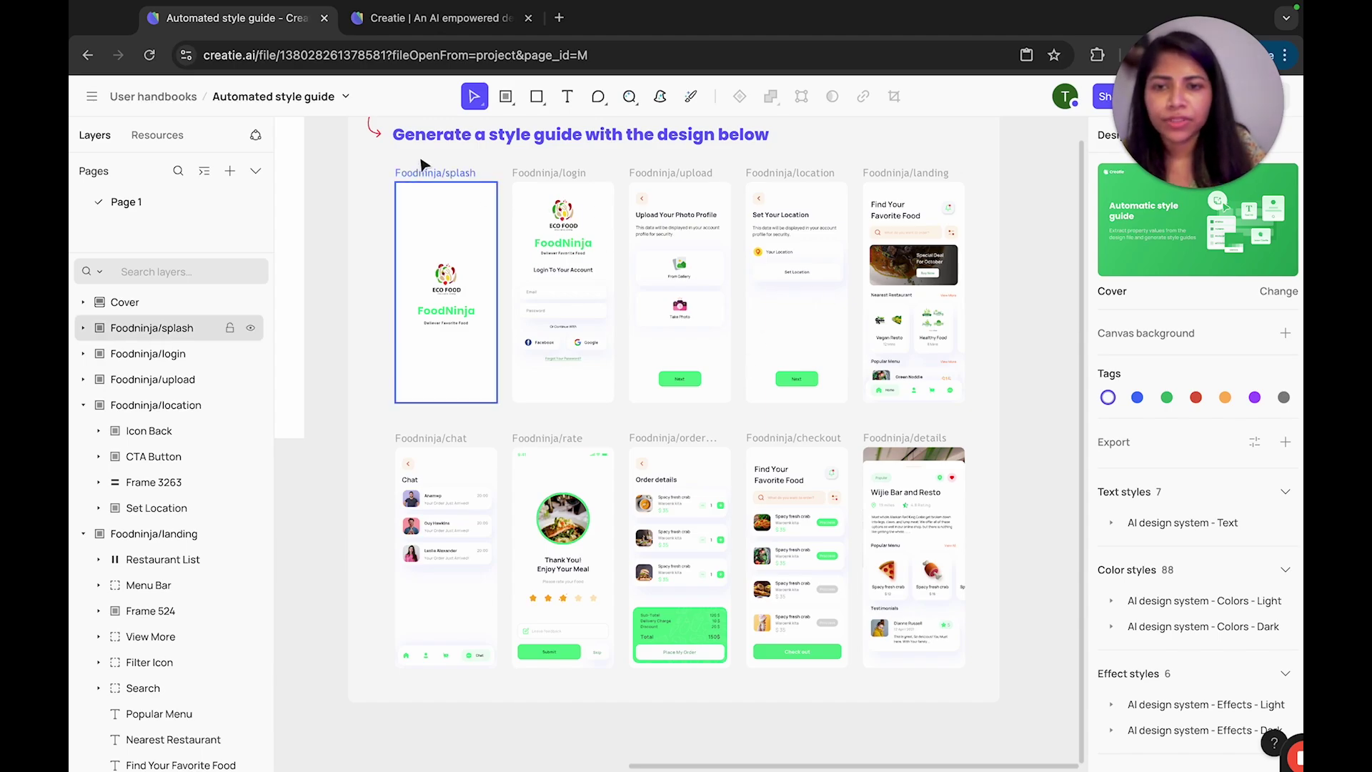
left_click_drag(388, 153, 980, 689)
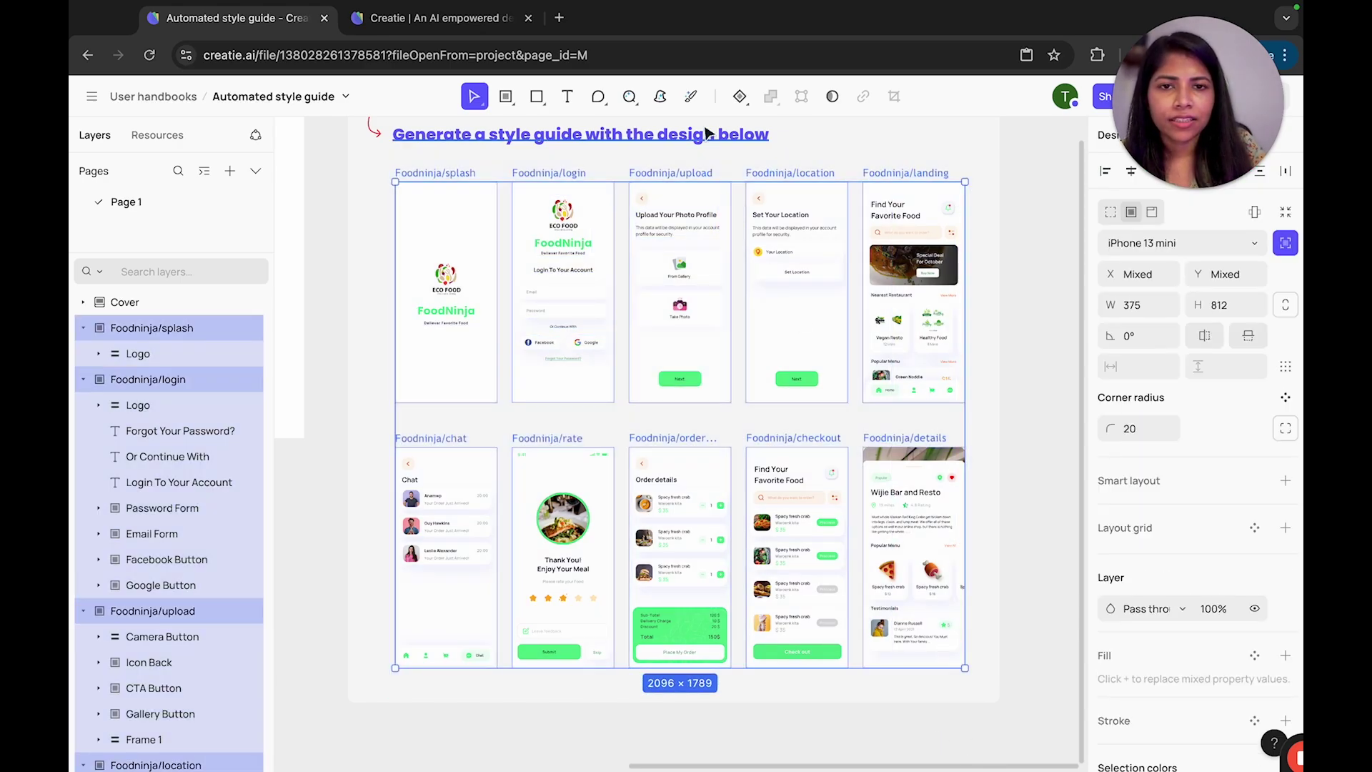
Step: Open the style guide generator and include brand colours, neutral colours, text, corner radius, stroke and drop shadow
left_click(629, 96)
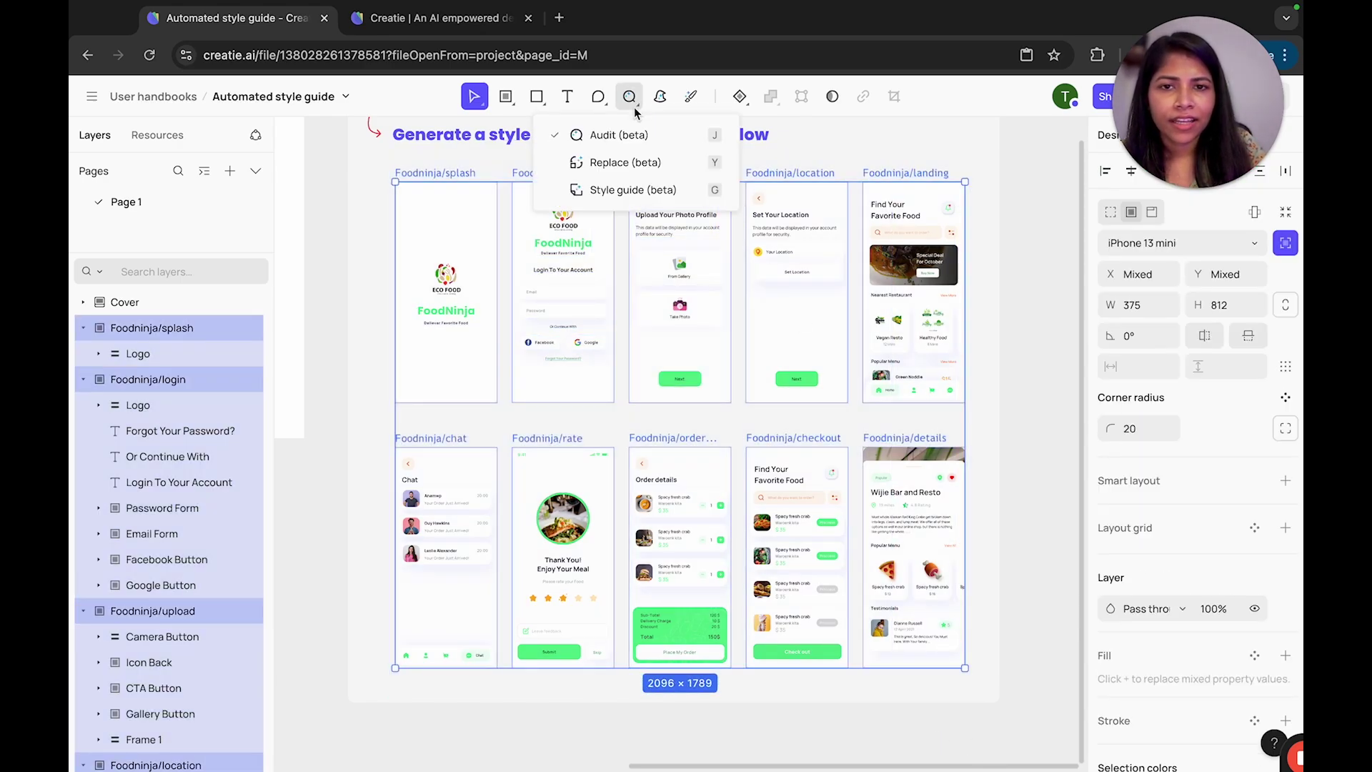
left_click(642, 187)
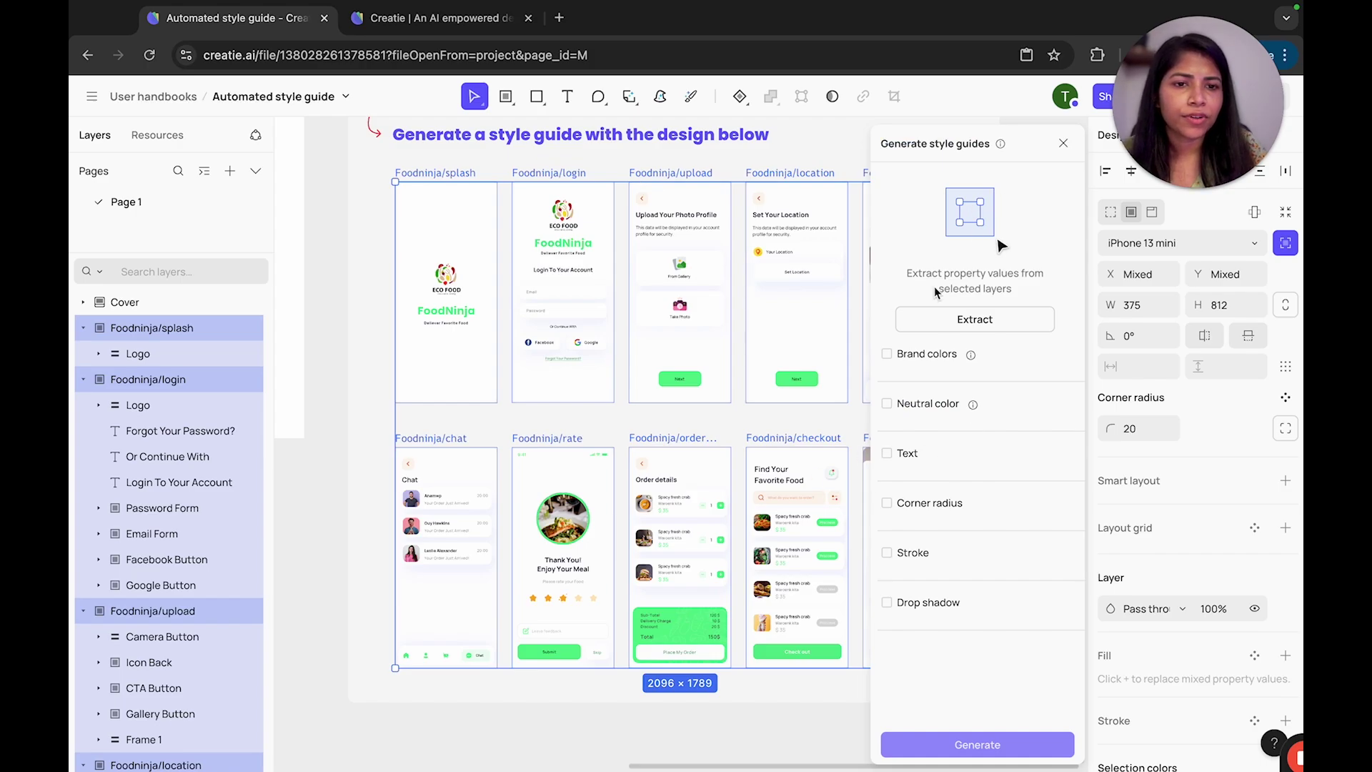
scroll(843, 305, "right", 5)
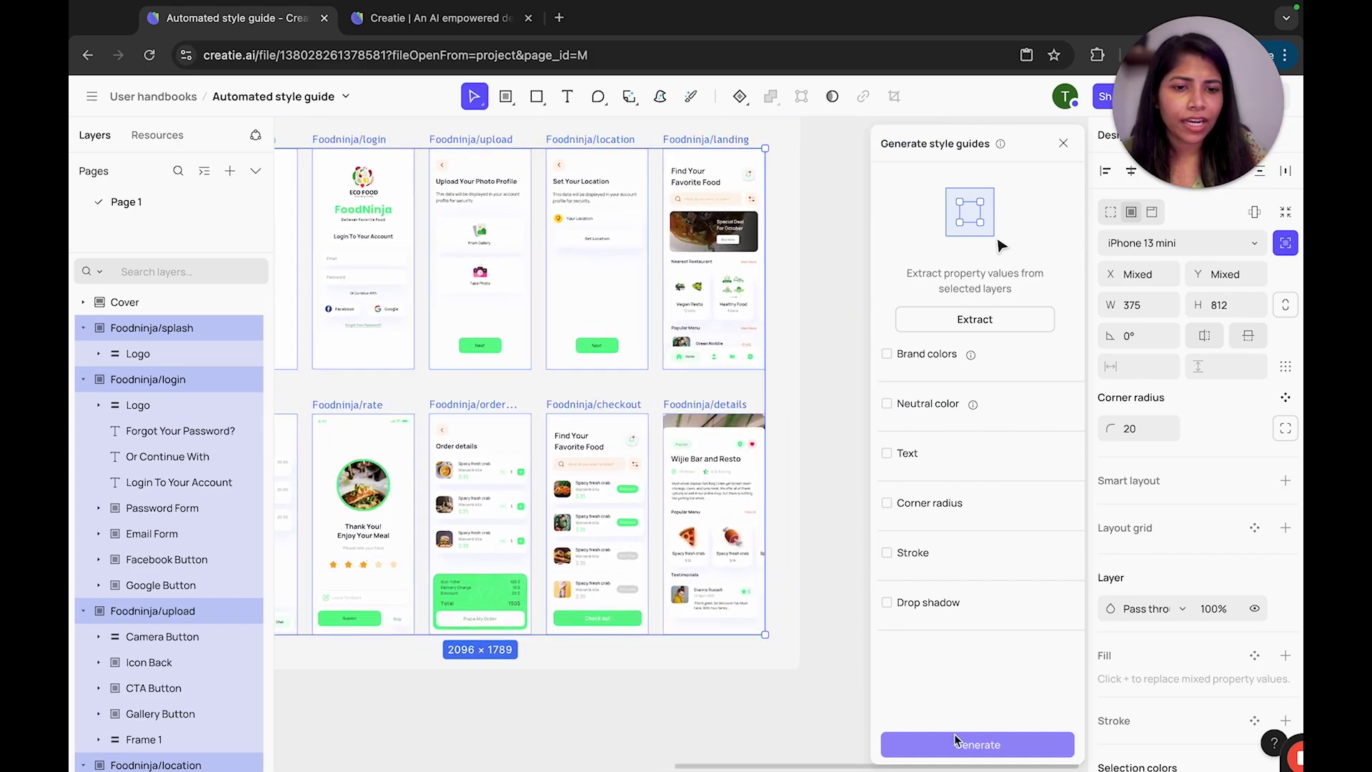
left_click(899, 353)
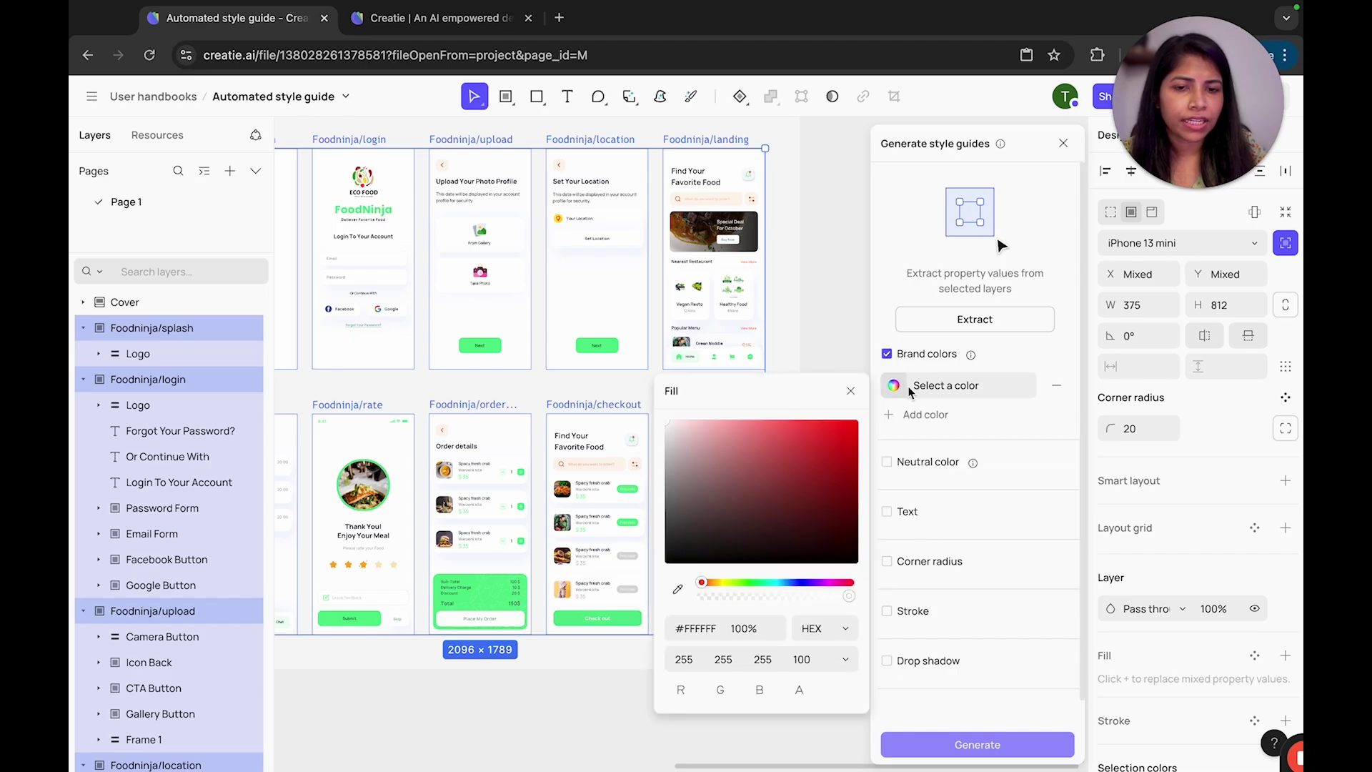
left_click(915, 464)
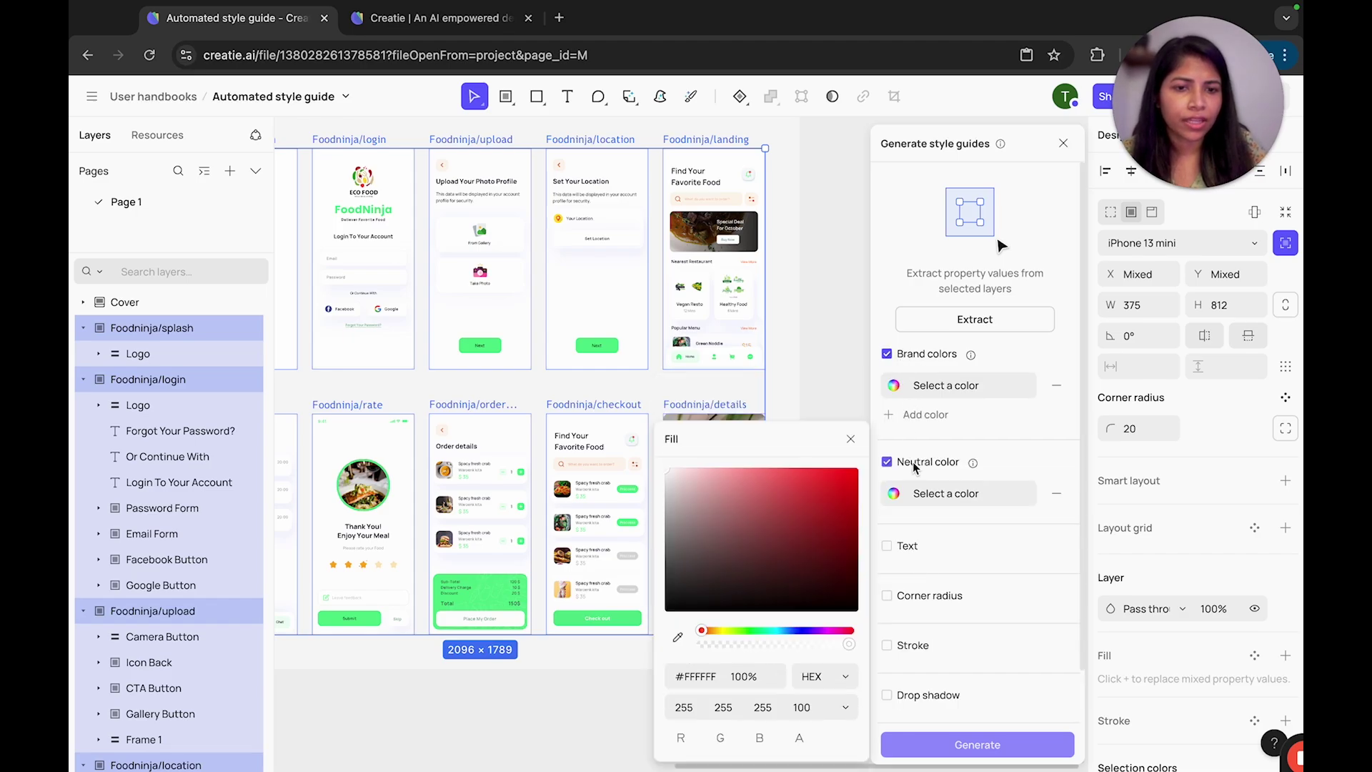
left_click(918, 547)
left_click(918, 670)
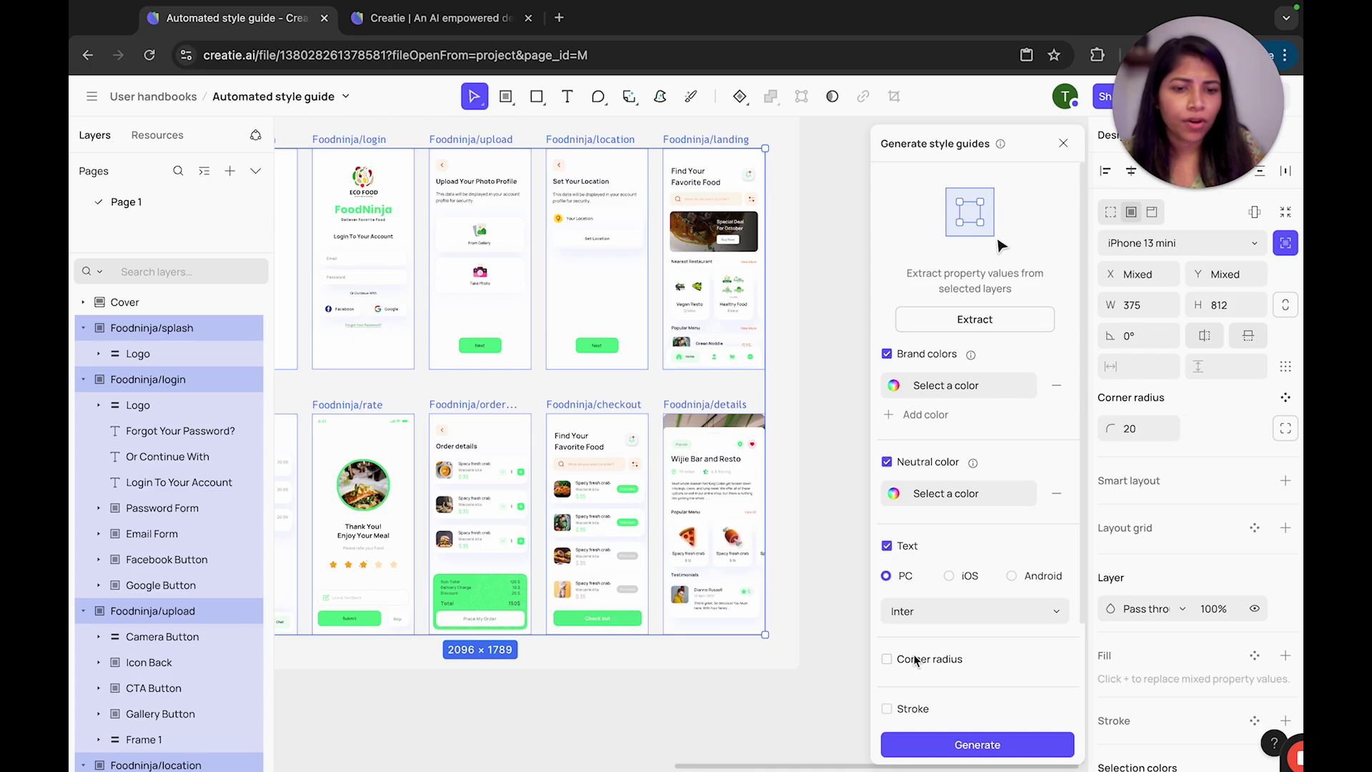
left_click(918, 658)
left_click(900, 657)
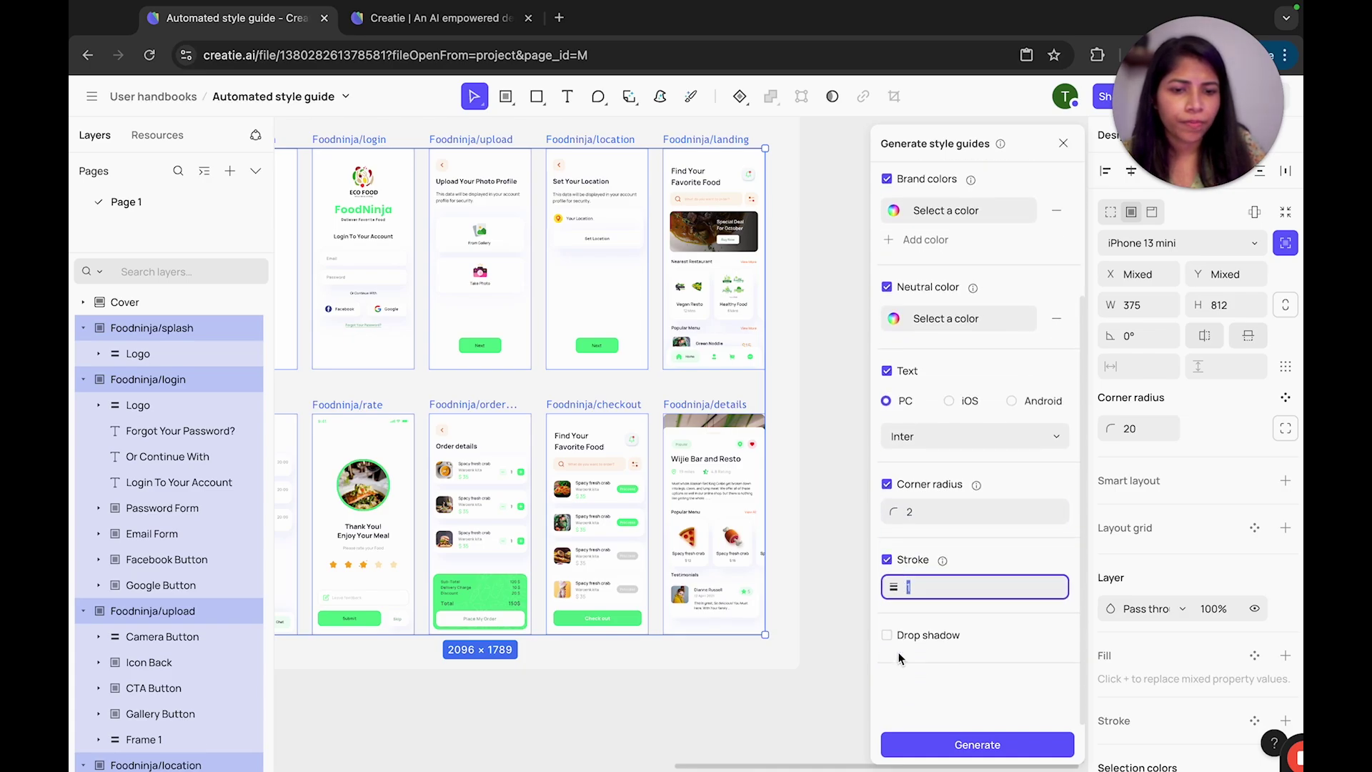
left_click(893, 634)
scroll(958, 486, "up", 5)
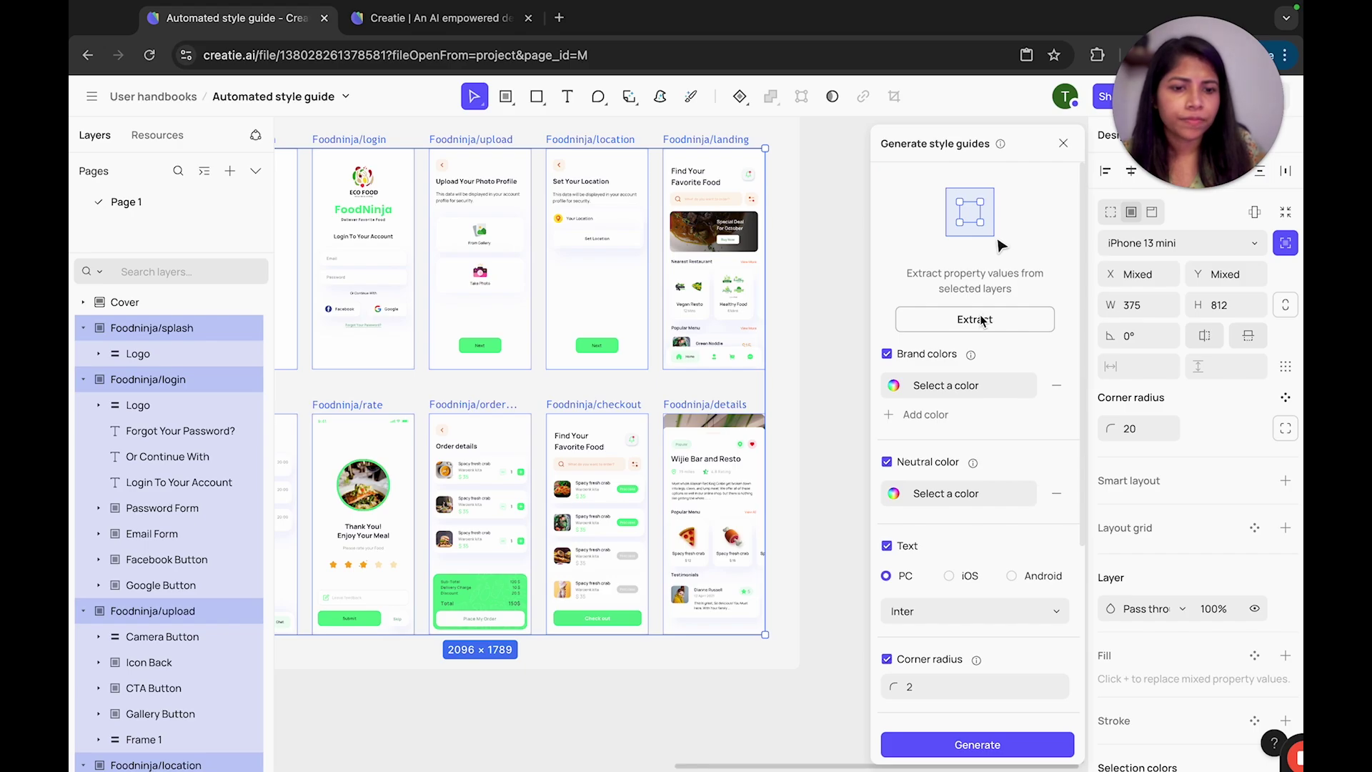
Step: Re-extract values from the selected Foodninja screens, confirm the overwrite, and generate the style guide
left_click(995, 323)
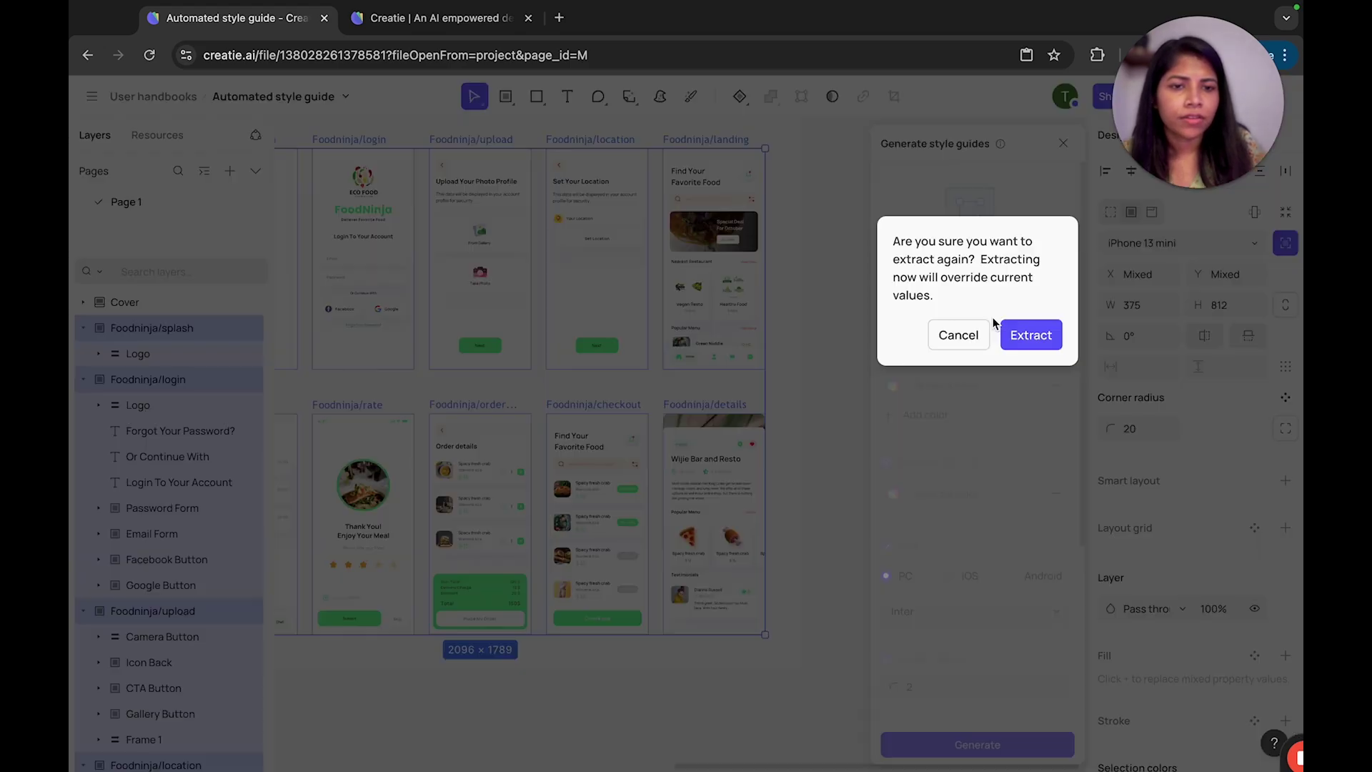
left_click(1030, 336)
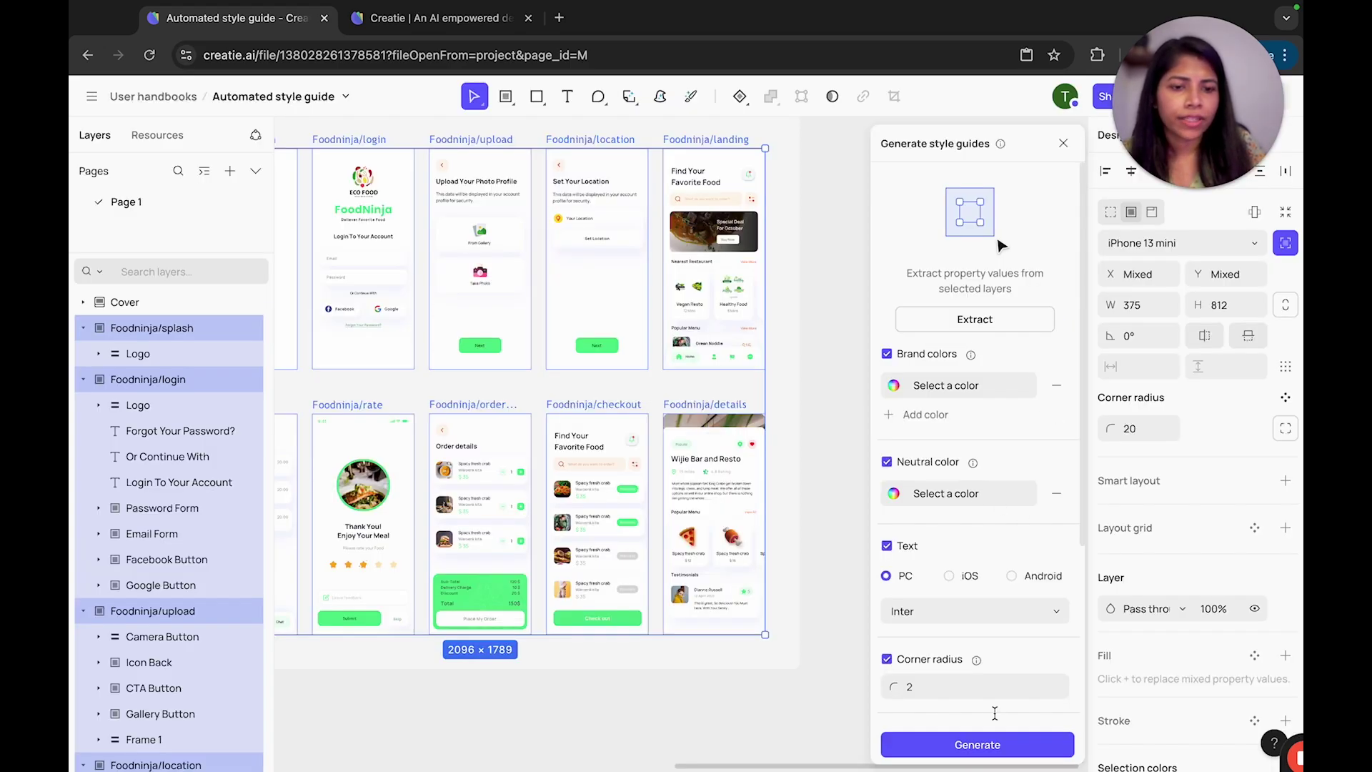
left_click(972, 744)
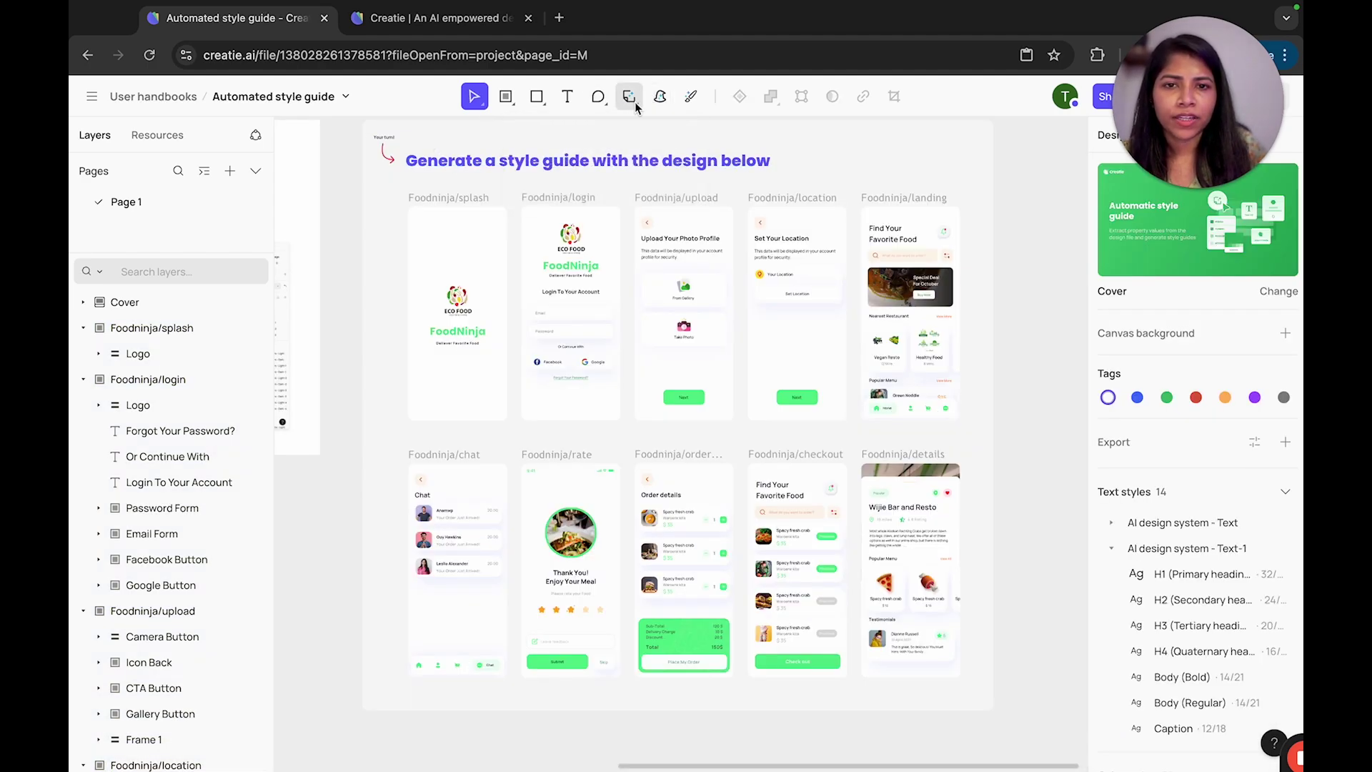
Step: Choose the Style guide (beta) tool and marquee-select all the Foodninja screen frames
left_click(633, 100)
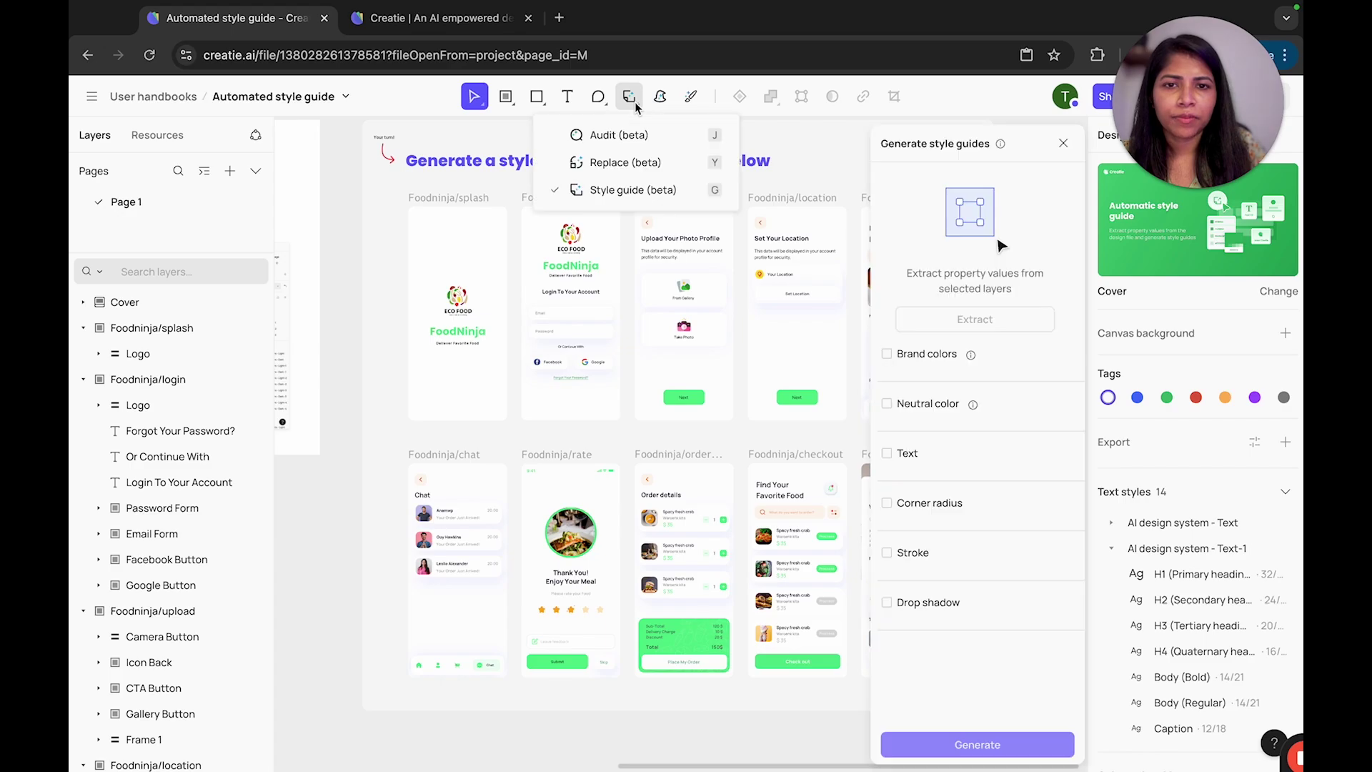
left_click(624, 192)
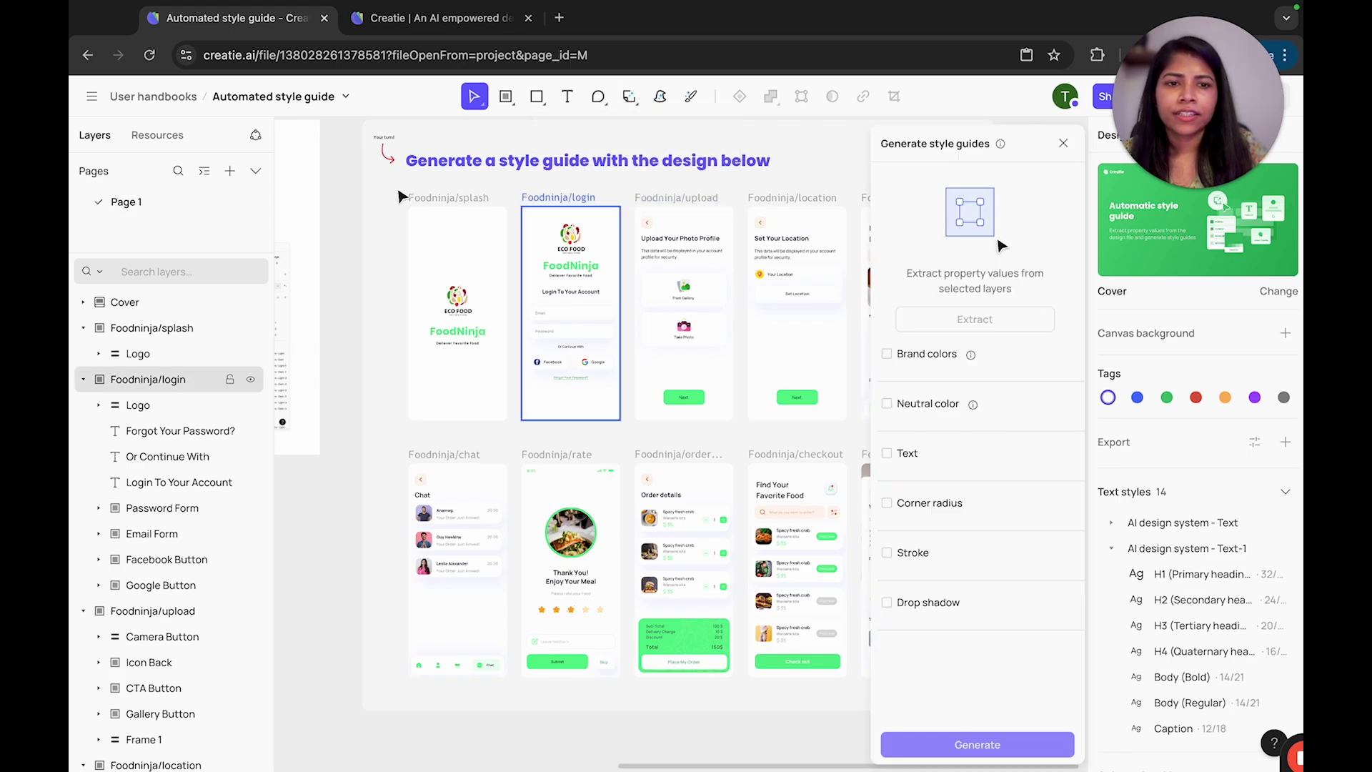
scroll(393, 190, "down", 5)
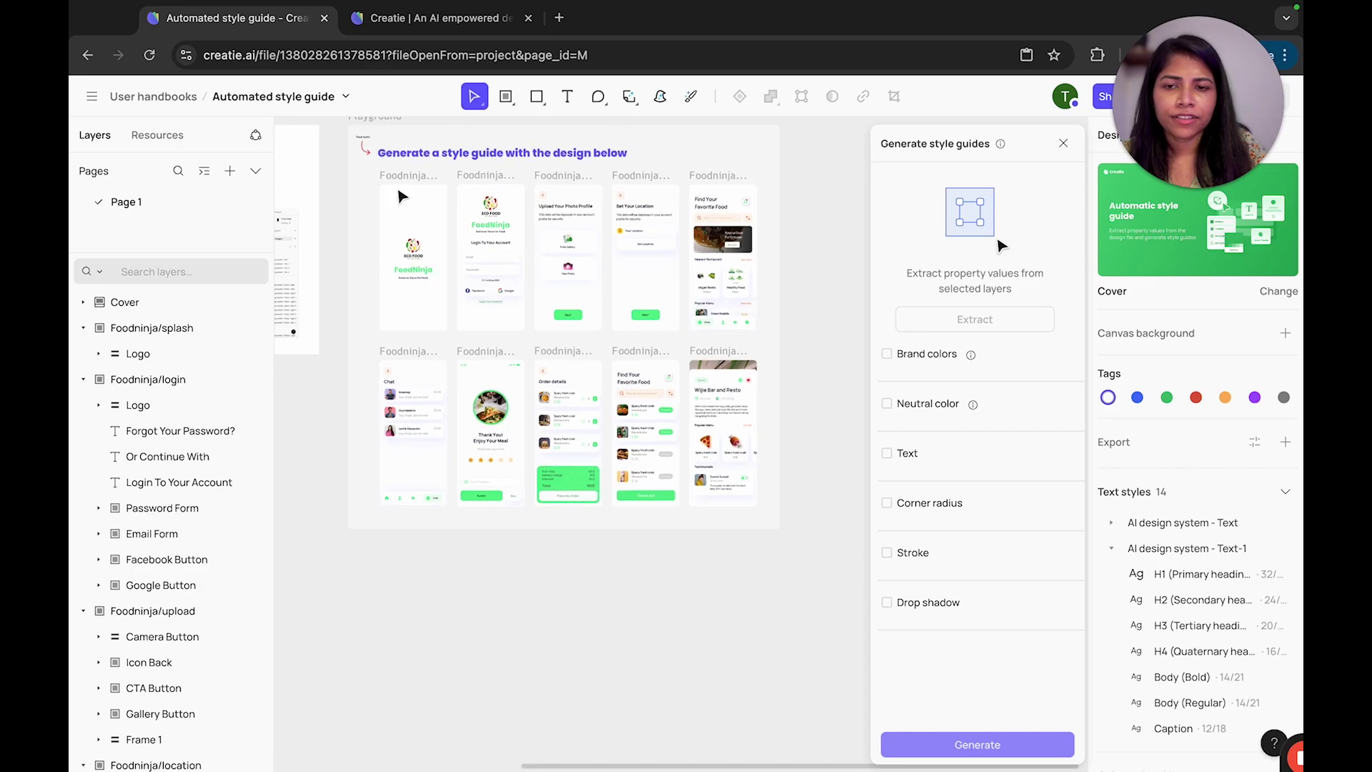
left_click_drag(368, 169, 765, 515)
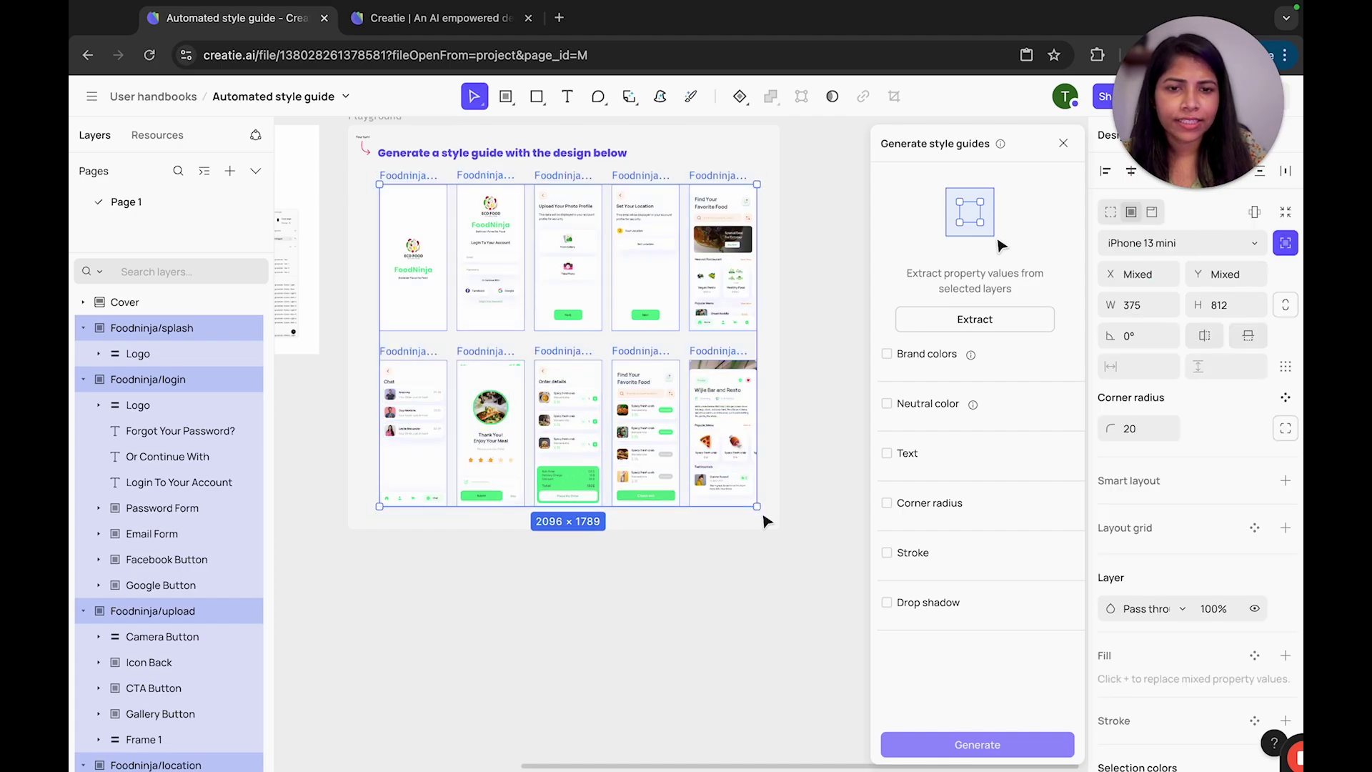
Step: Extract brand colours, Manrope text, 22 radius and shadow, add a 0 stroke, and generate
left_click(982, 323)
scroll(972, 507, "down", 4)
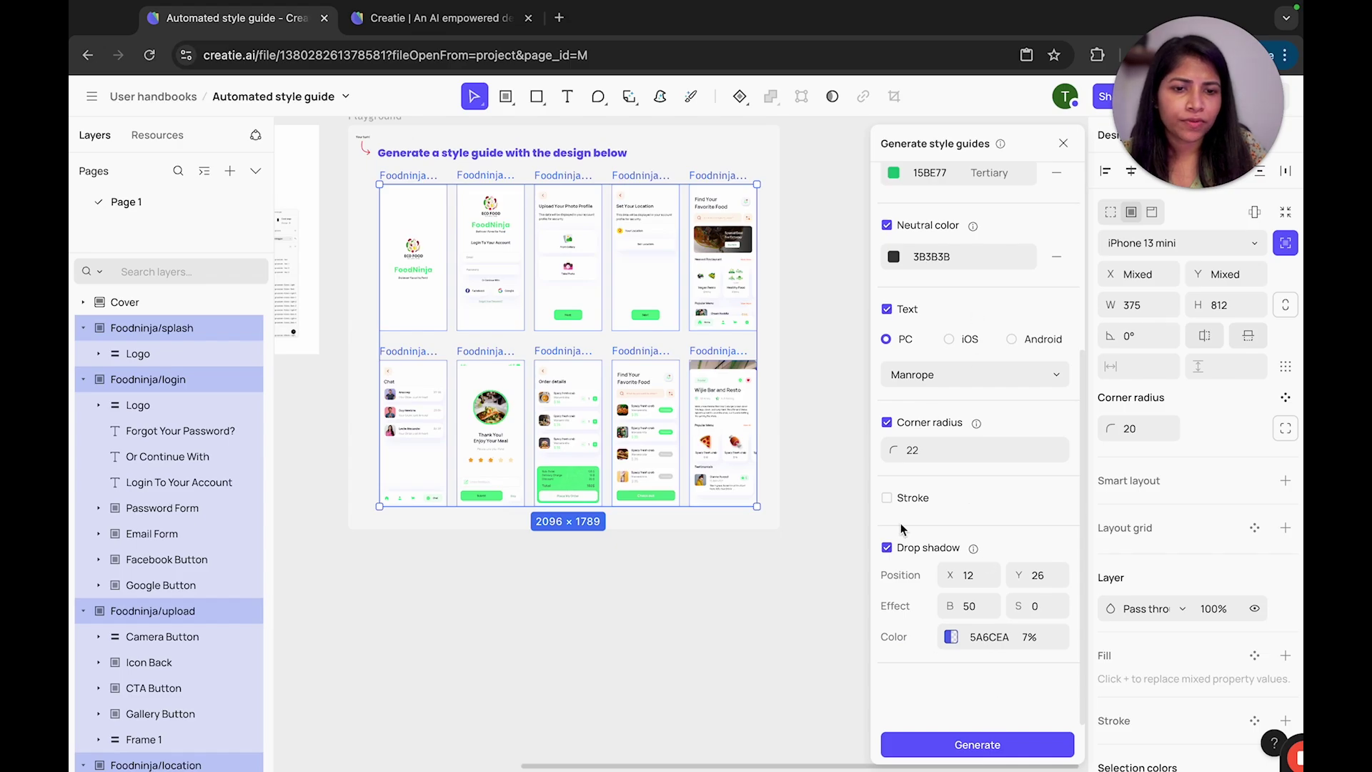
left_click(887, 498)
scroll(965, 483, "up", 2)
scroll(965, 484, "down", 3)
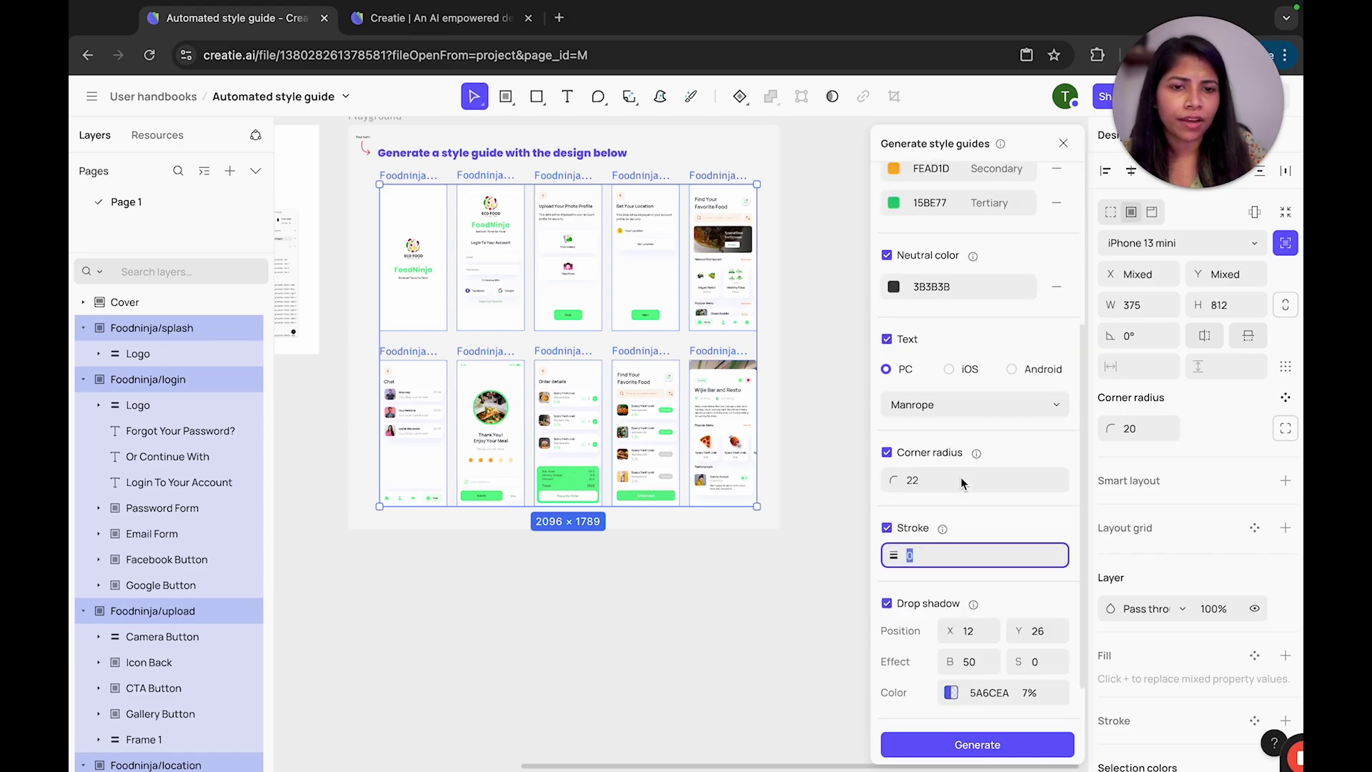
left_click(984, 747)
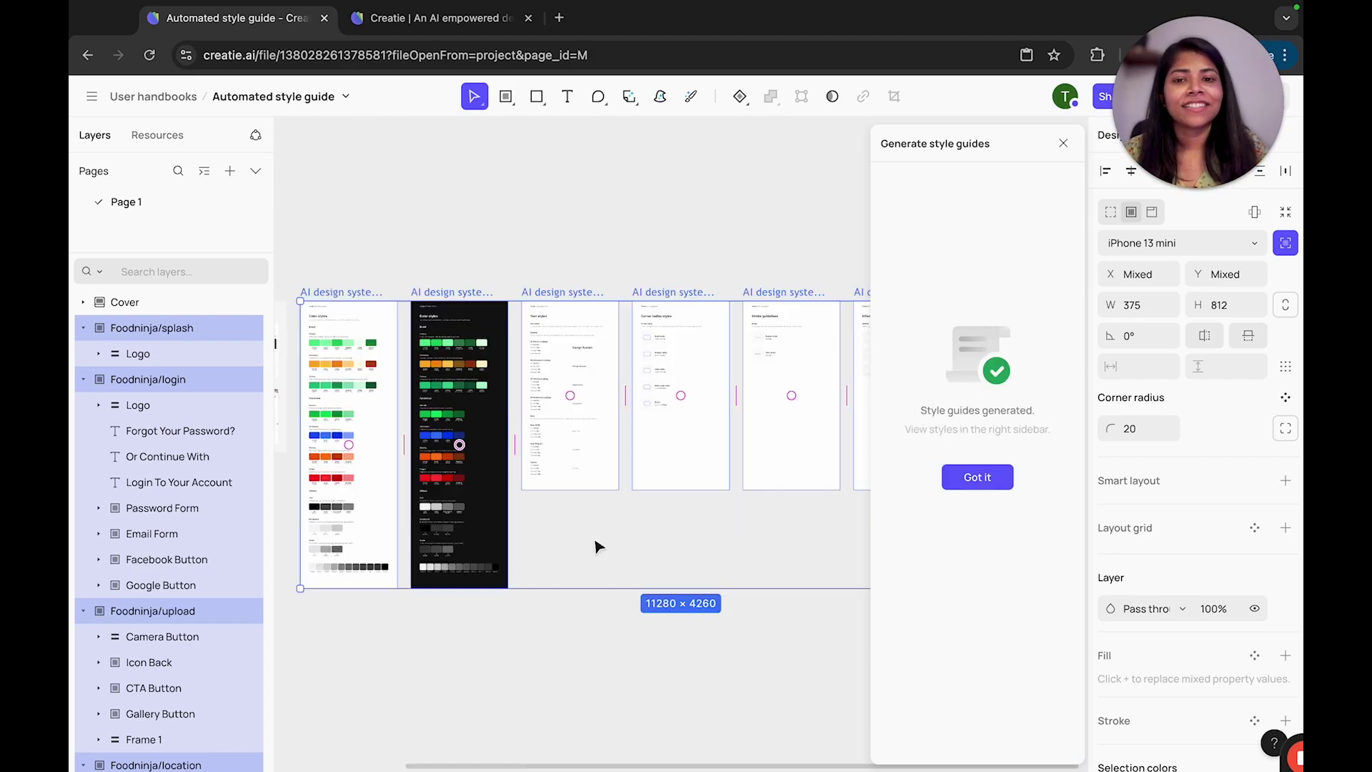
Step: Pan and zoom through the Colors Light, Colors Dark and Text-2 frames (Manrope, H1 40px to Caption)
scroll(504, 384, "up", 5)
scroll(480, 294, "up", 5)
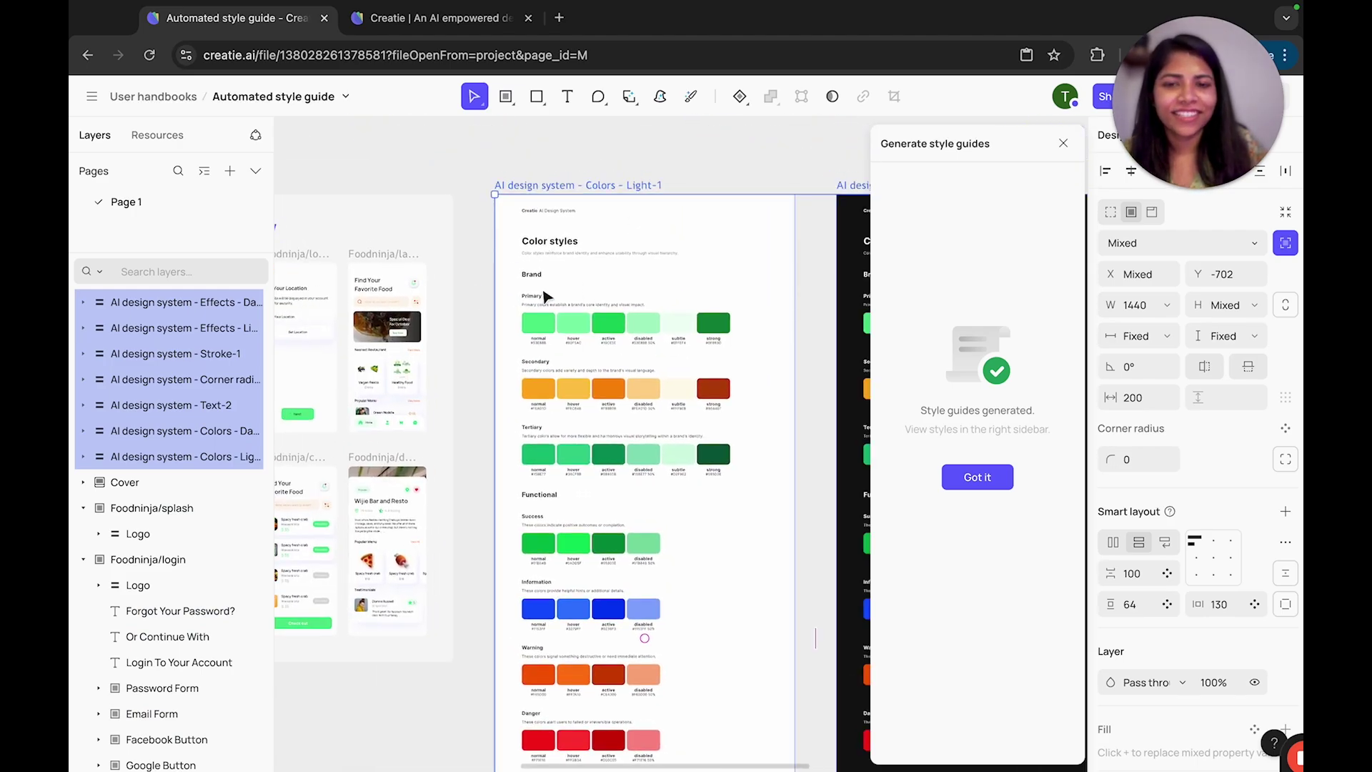
scroll(547, 293, "up", 5)
scroll(645, 401, "right", 5)
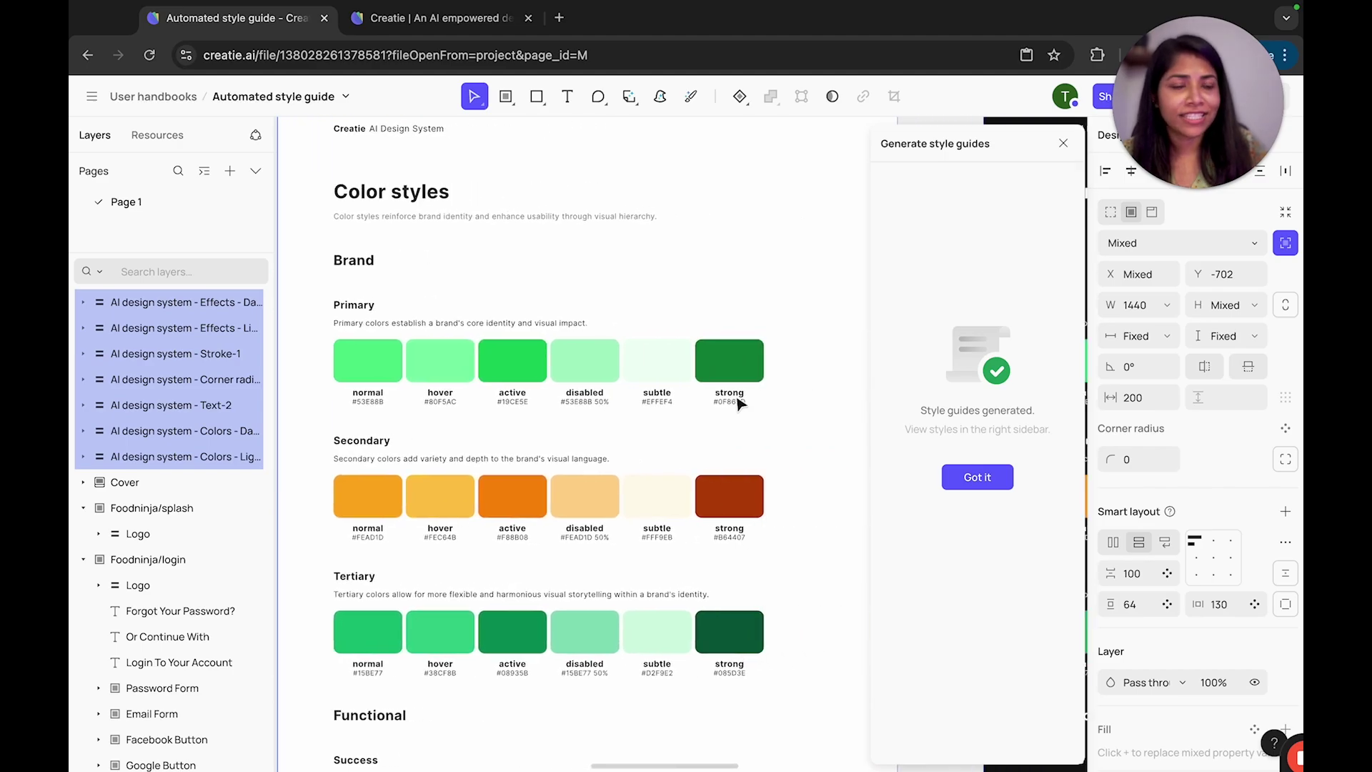
scroll(740, 404, "down", 5)
scroll(582, 362, "down", 2)
scroll(551, 443, "down", 5)
scroll(513, 579, "down", 5)
scroll(515, 573, "down", 3)
scroll(514, 576, "right", 5)
scroll(616, 417, "up", 8)
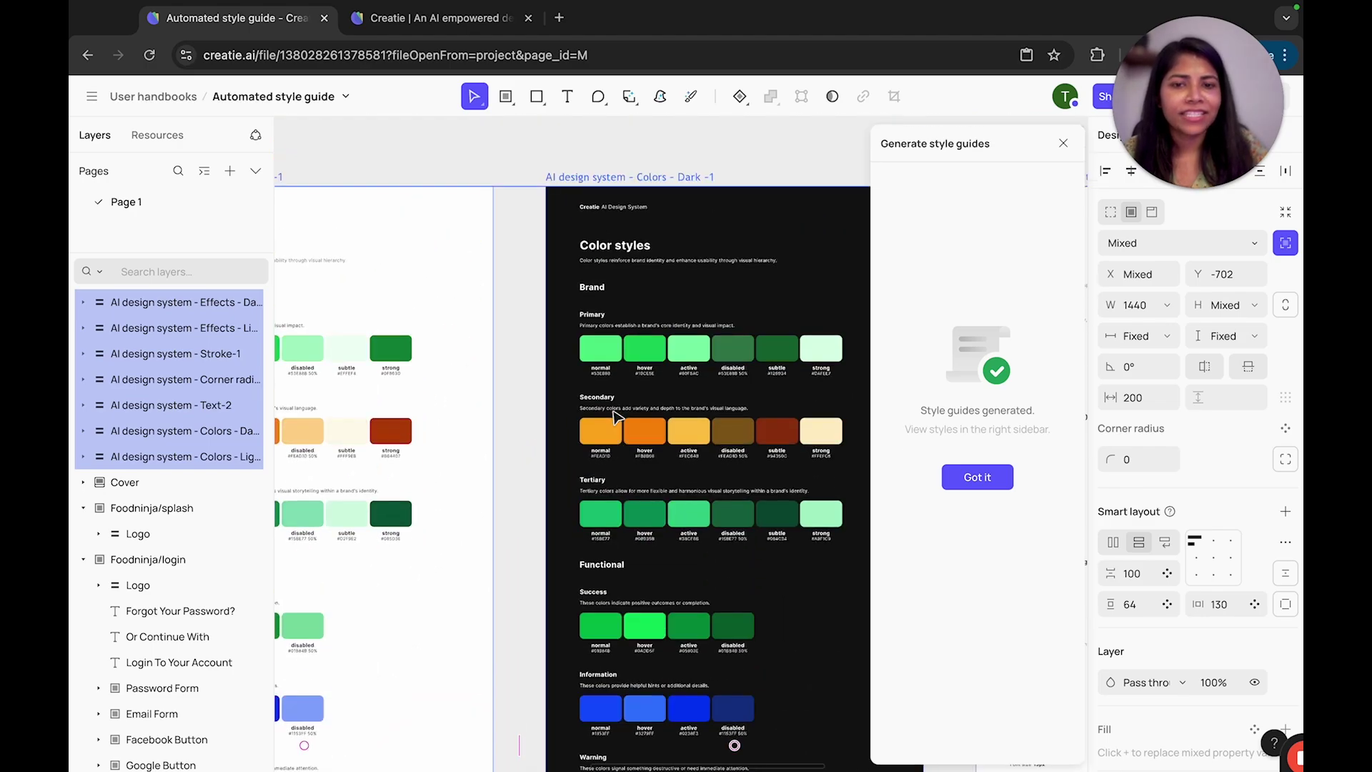
scroll(583, 191, "up", 5)
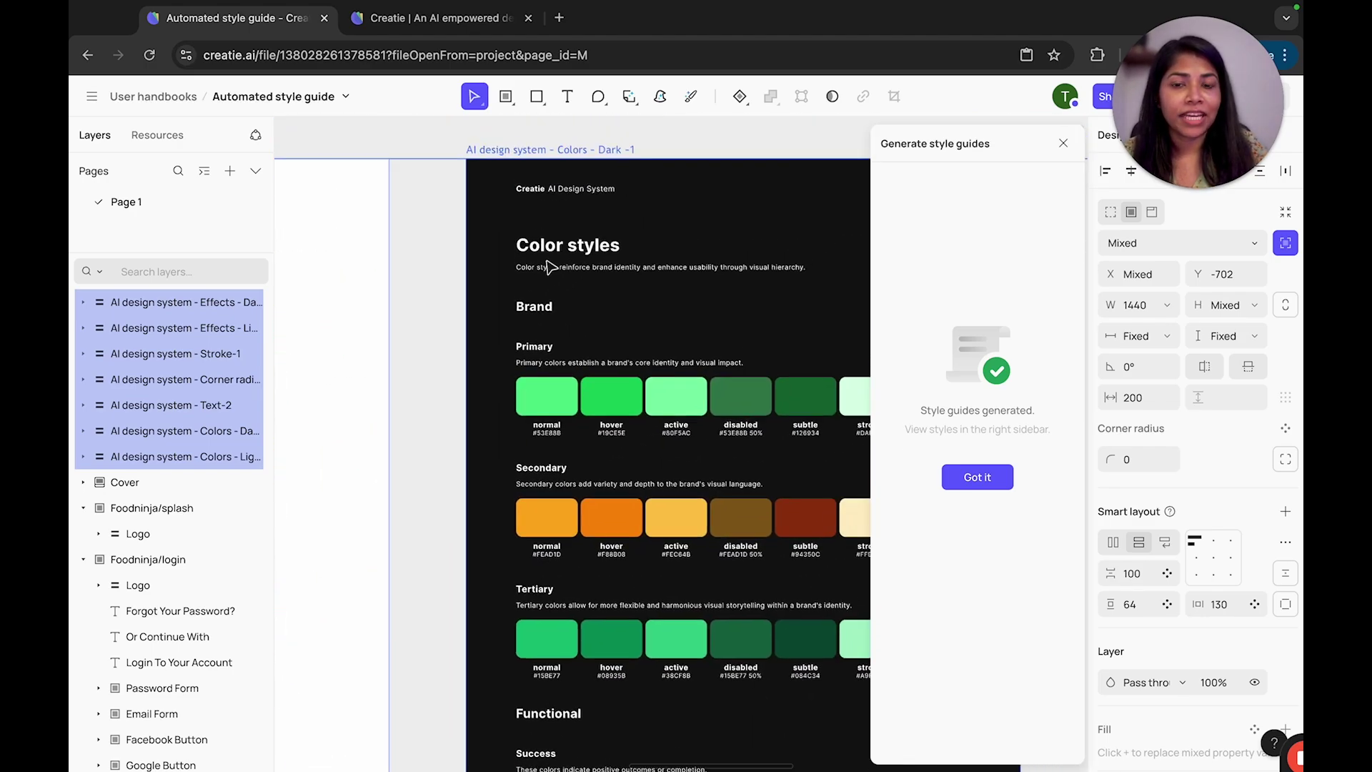
scroll(577, 442, "down", 5)
scroll(786, 415, "right", 10)
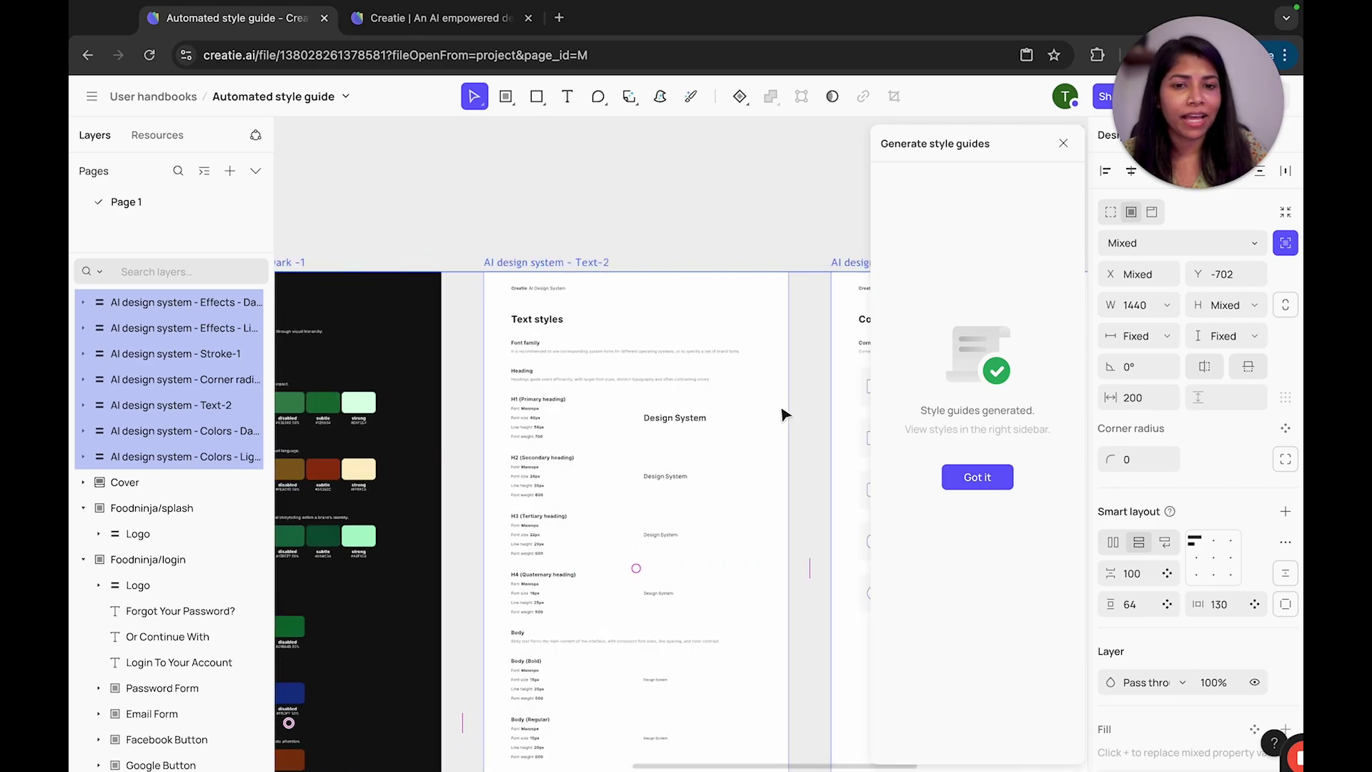
scroll(566, 346, "down", 2)
scroll(567, 346, "left", 3)
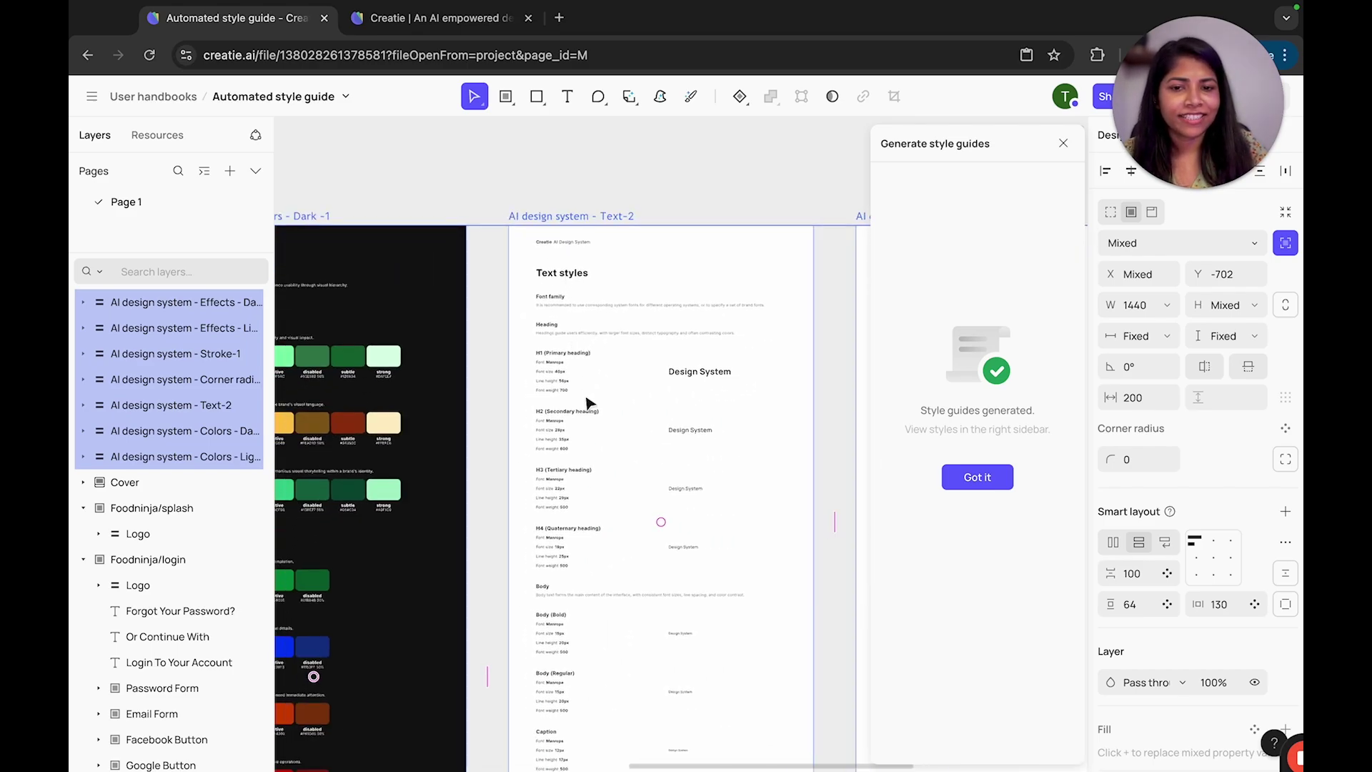
scroll(592, 436, "up", 5)
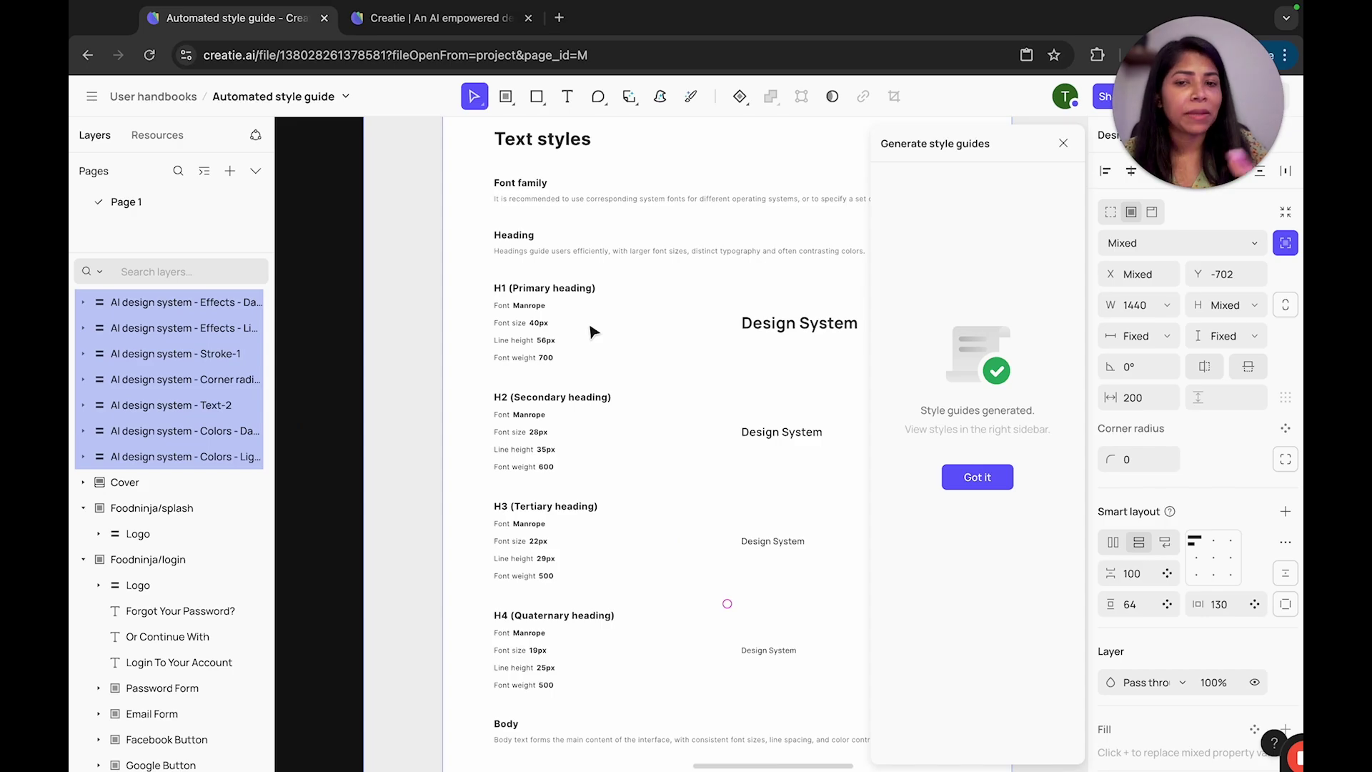
scroll(591, 331, "down", 3)
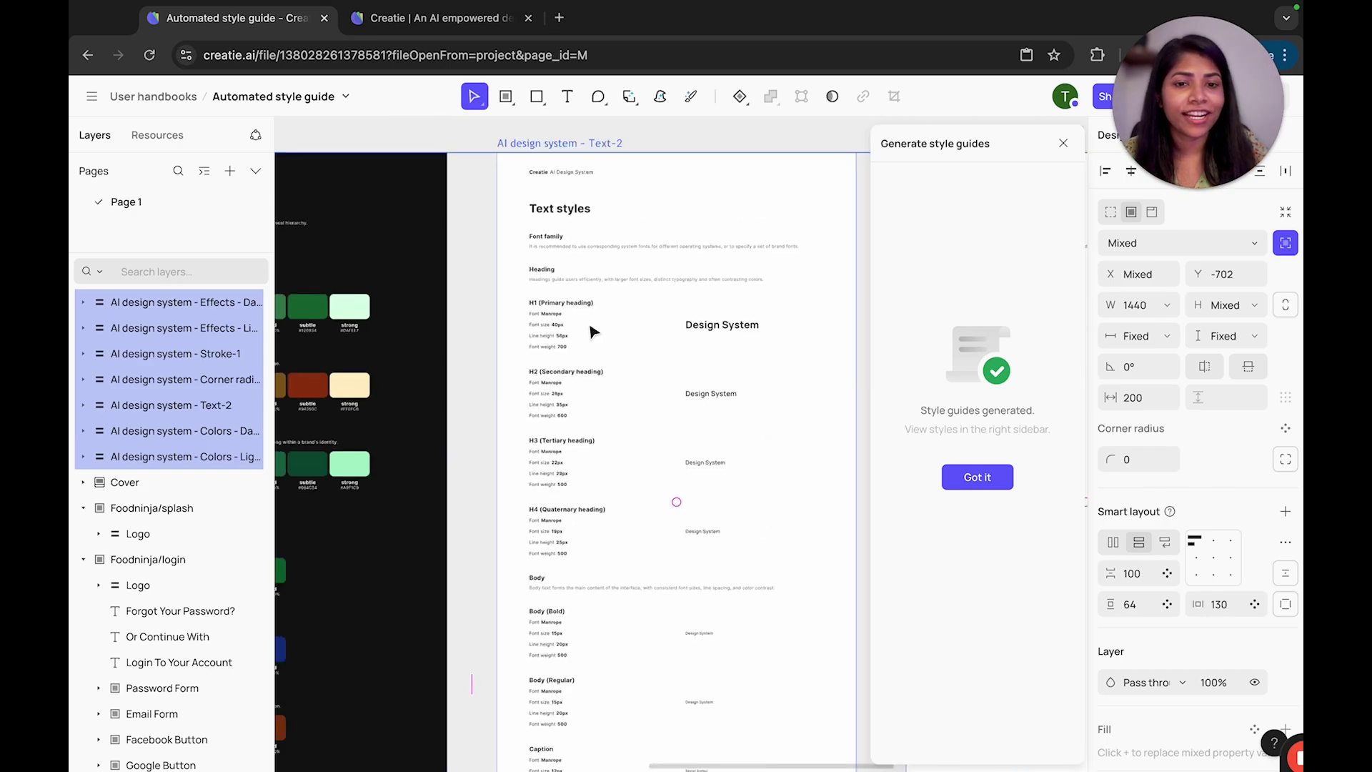
scroll(593, 330, "down", 8)
Step: Pan across the generated Corner radius, Stroke and Effects style frames
scroll(578, 375, "up", 3)
scroll(578, 375, "down", 2)
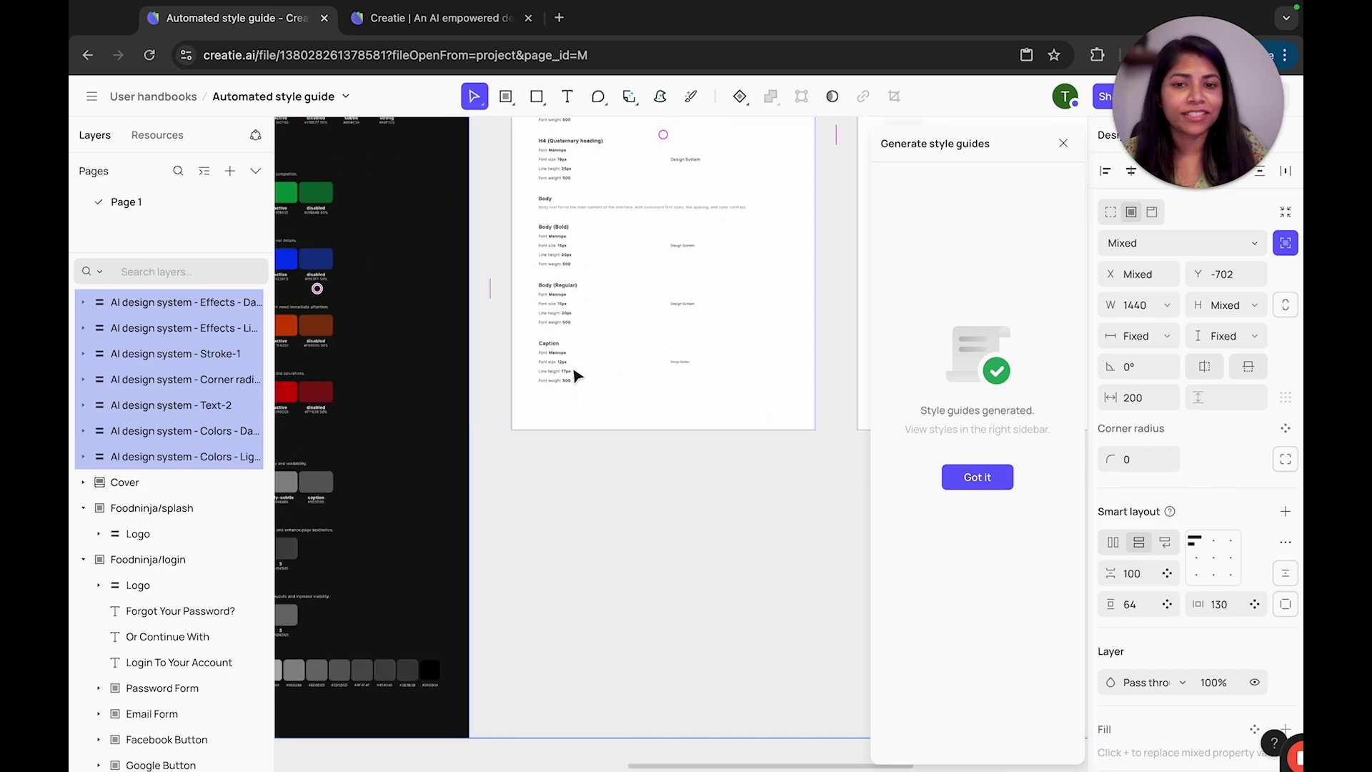
scroll(577, 376, "down", 3)
scroll(577, 375, "right", 5)
scroll(578, 375, "up", 5)
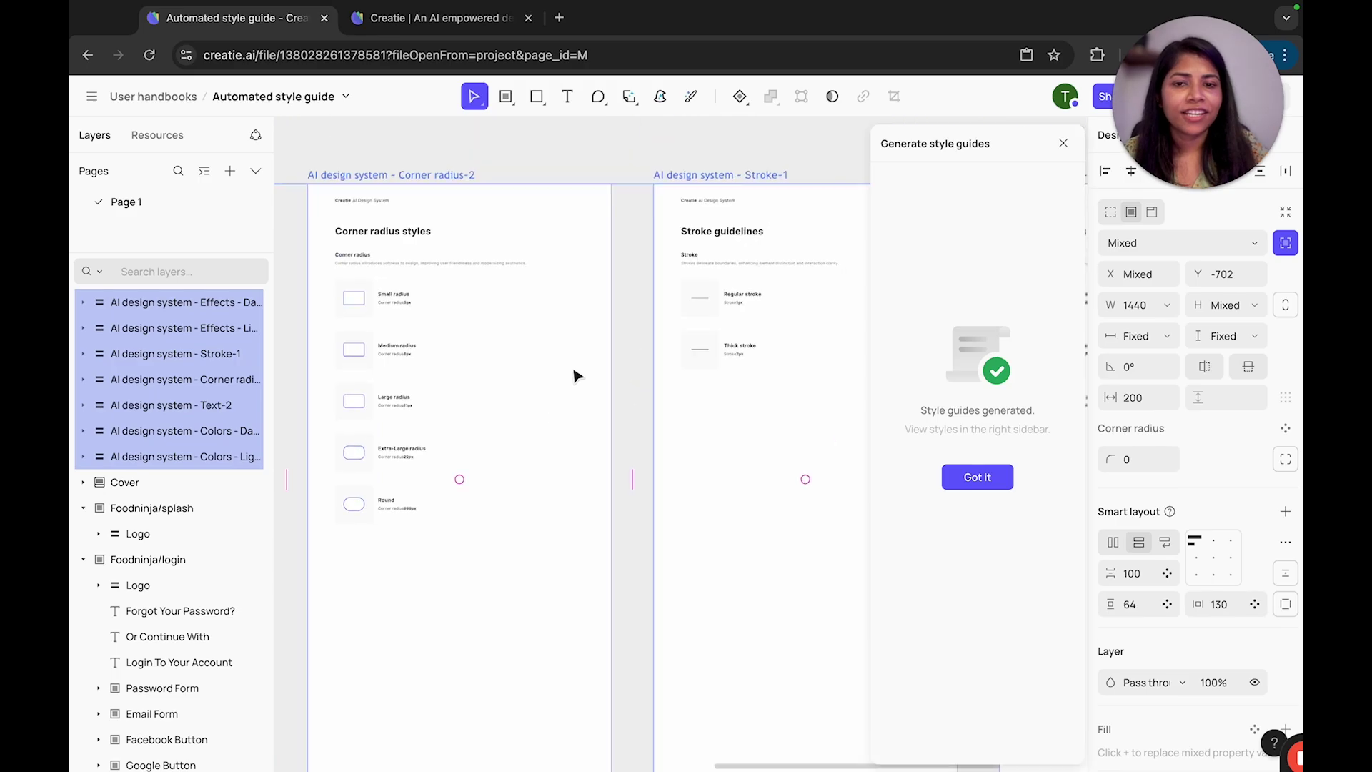
scroll(577, 375, "up", 2)
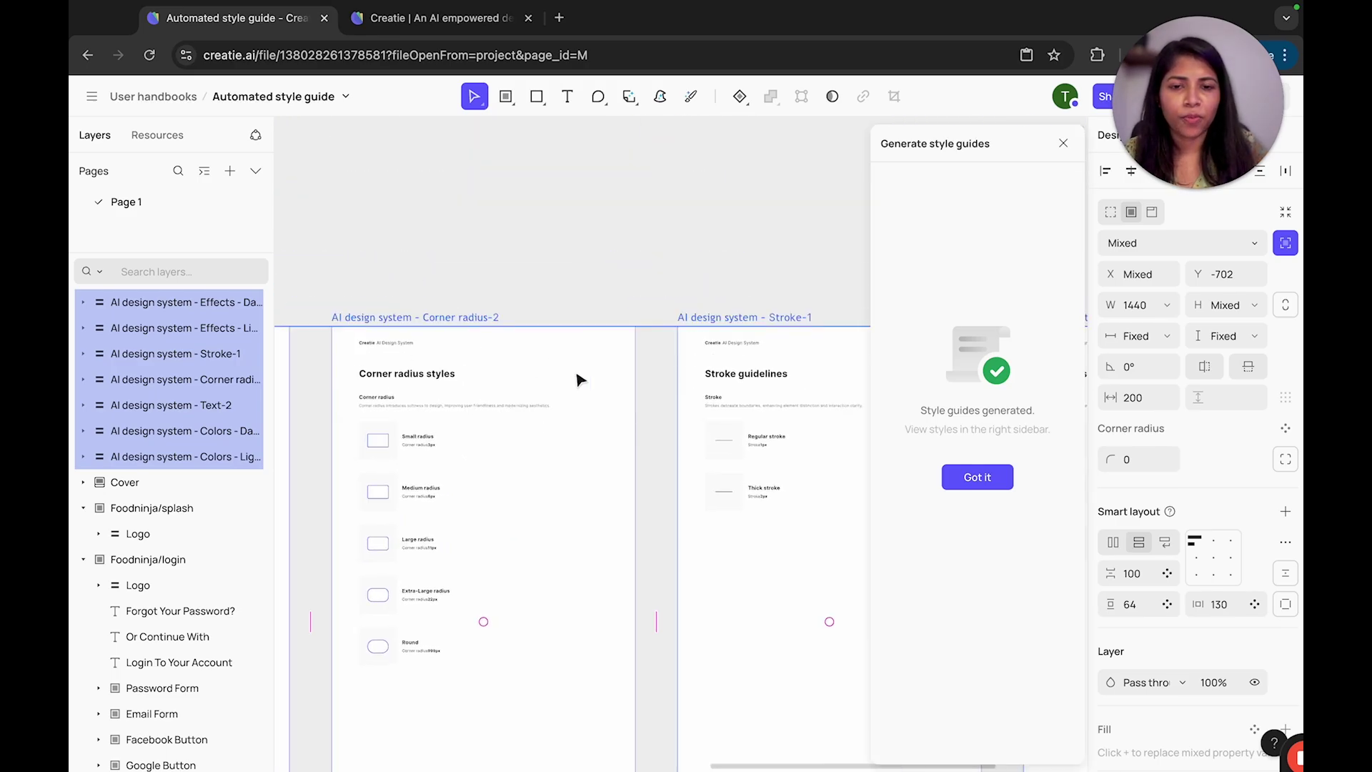
scroll(579, 379, "left", 2)
scroll(579, 379, "down", 1)
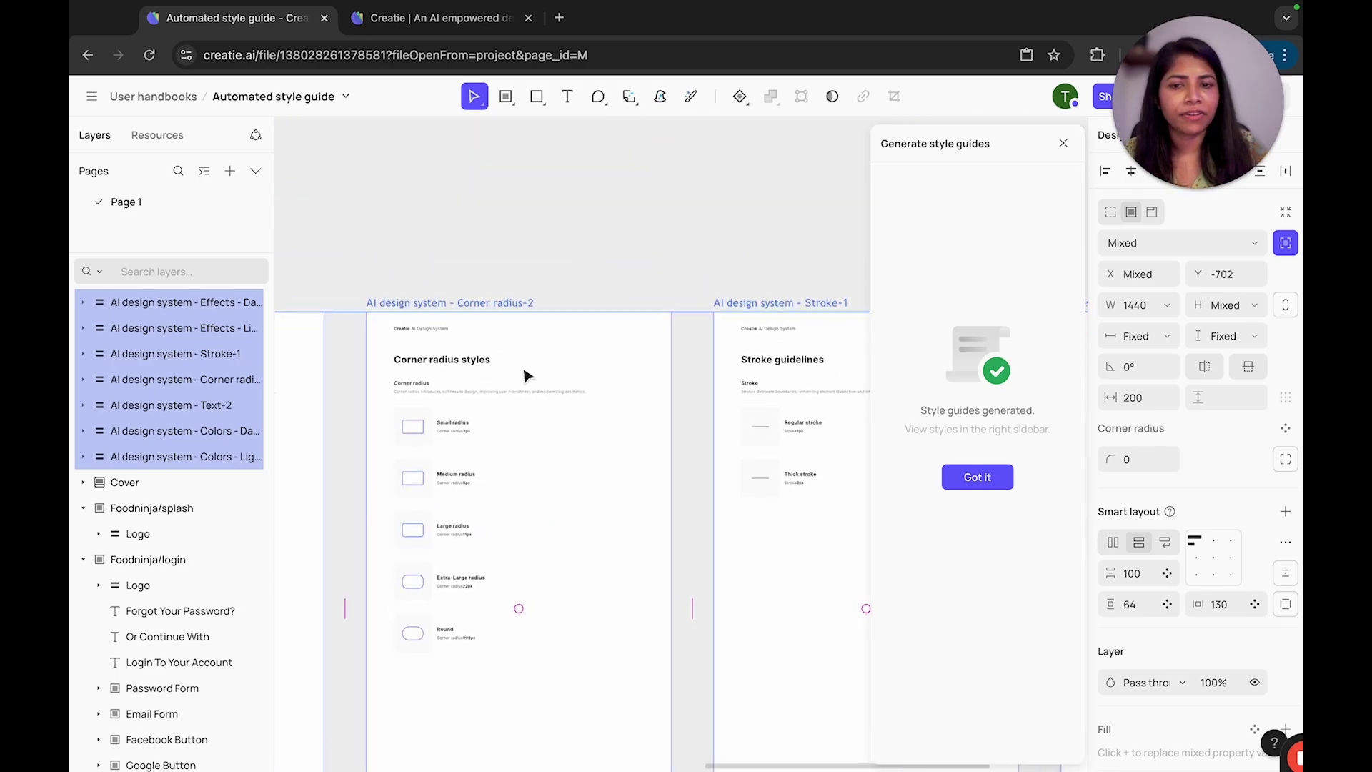
scroll(525, 375, "right", 10)
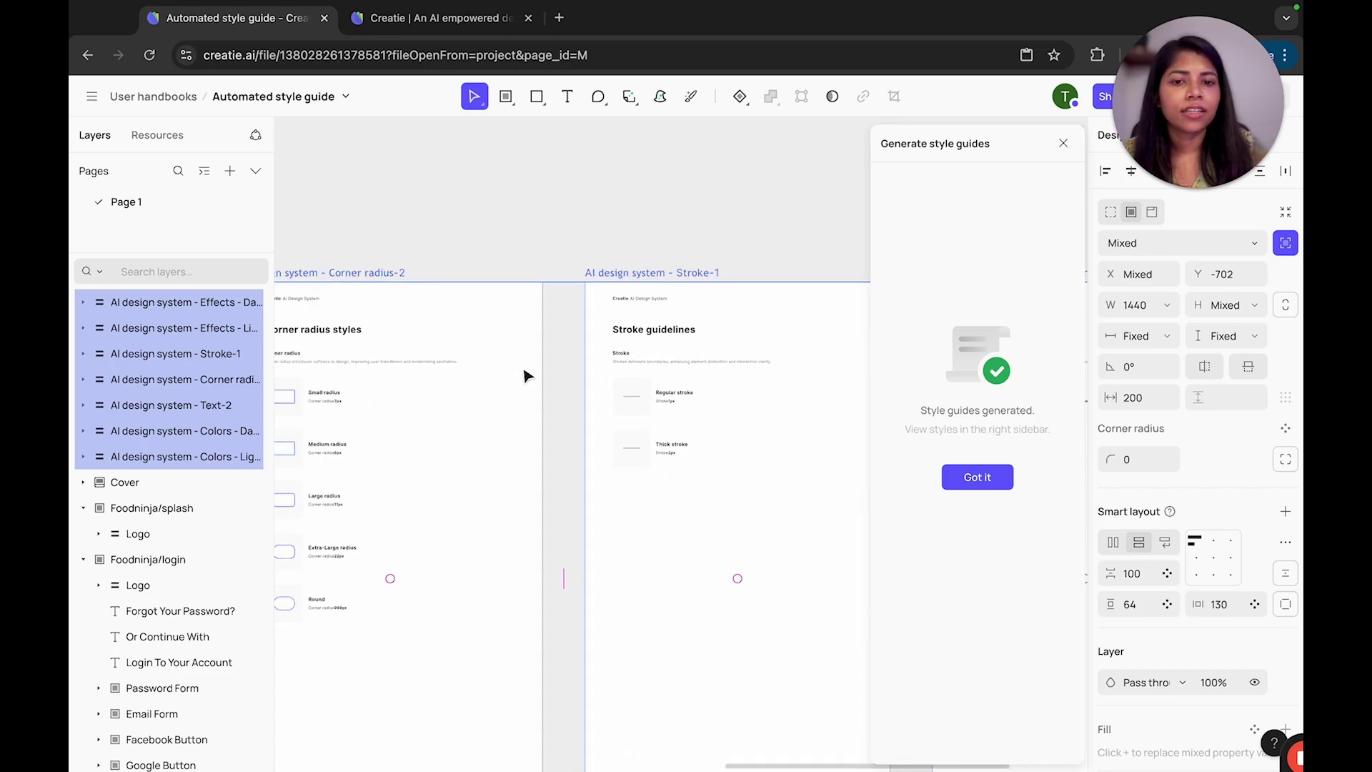
Step: Dismiss the style guides generated message and close the Generate style guides panel
scroll(699, 343, "down", 3)
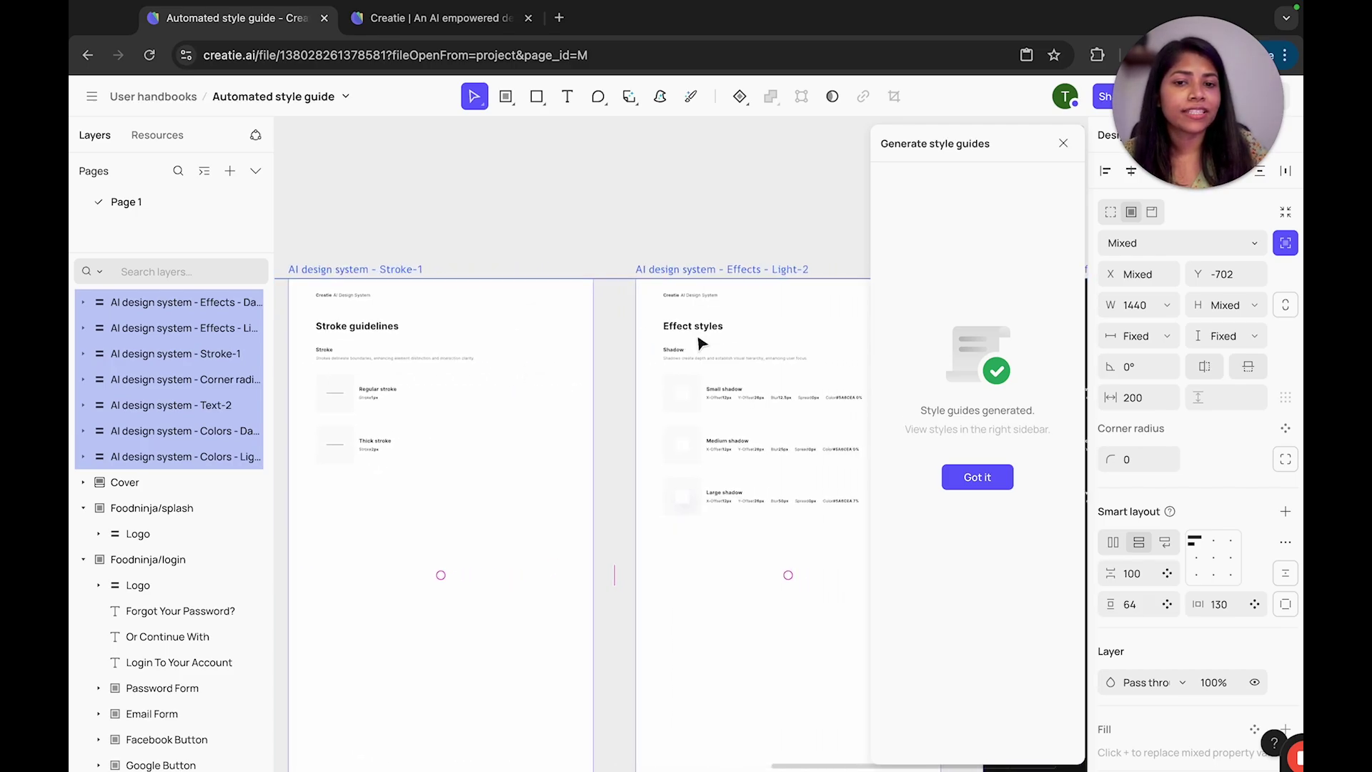
scroll(699, 343, "down", 2)
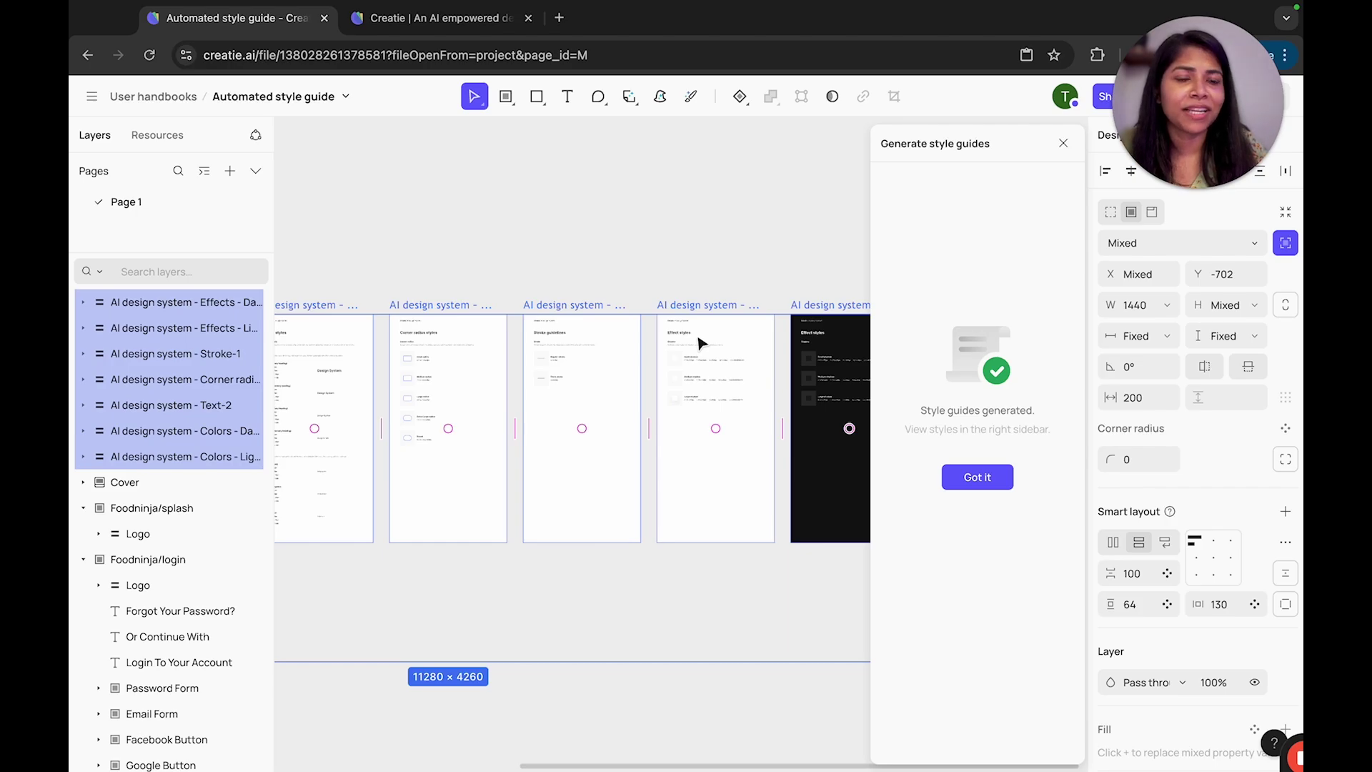
scroll(699, 343, "down", 2)
scroll(699, 343, "left", 5)
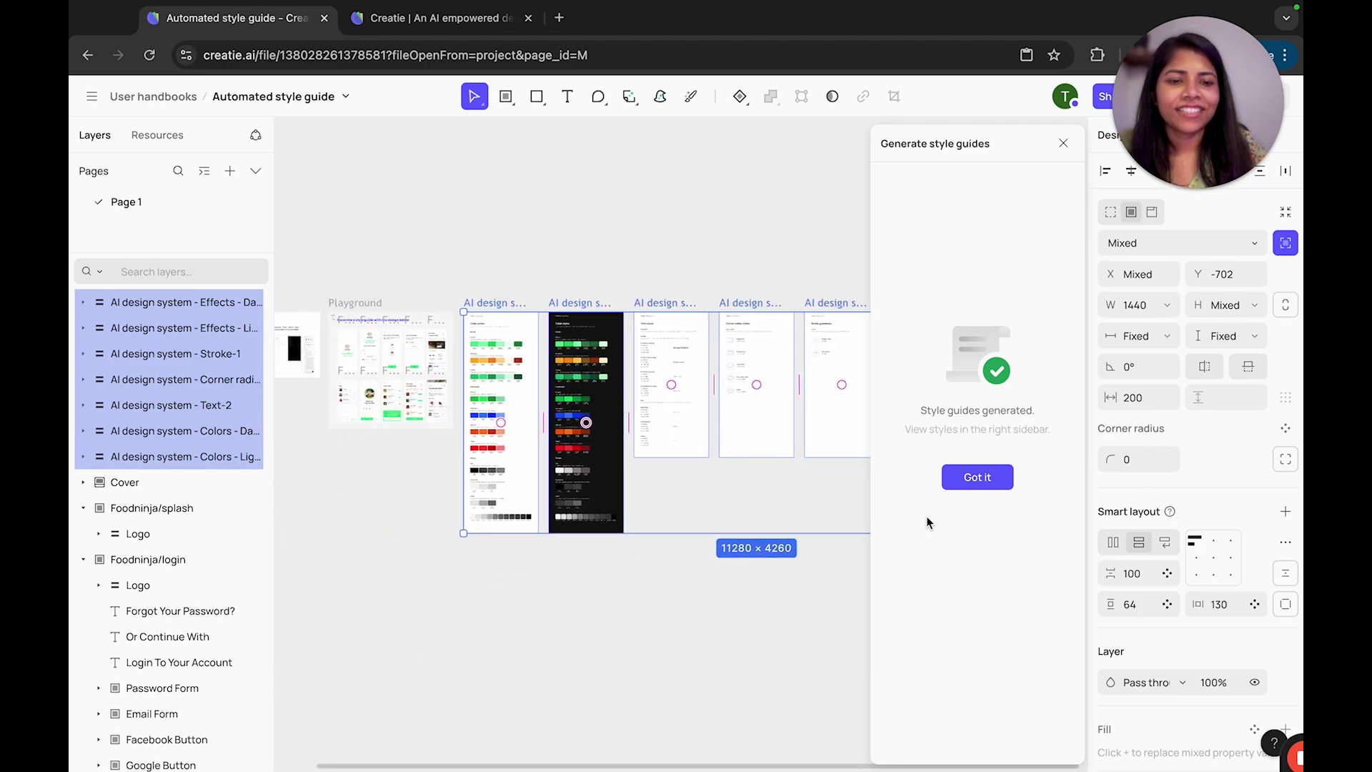
left_click(959, 482)
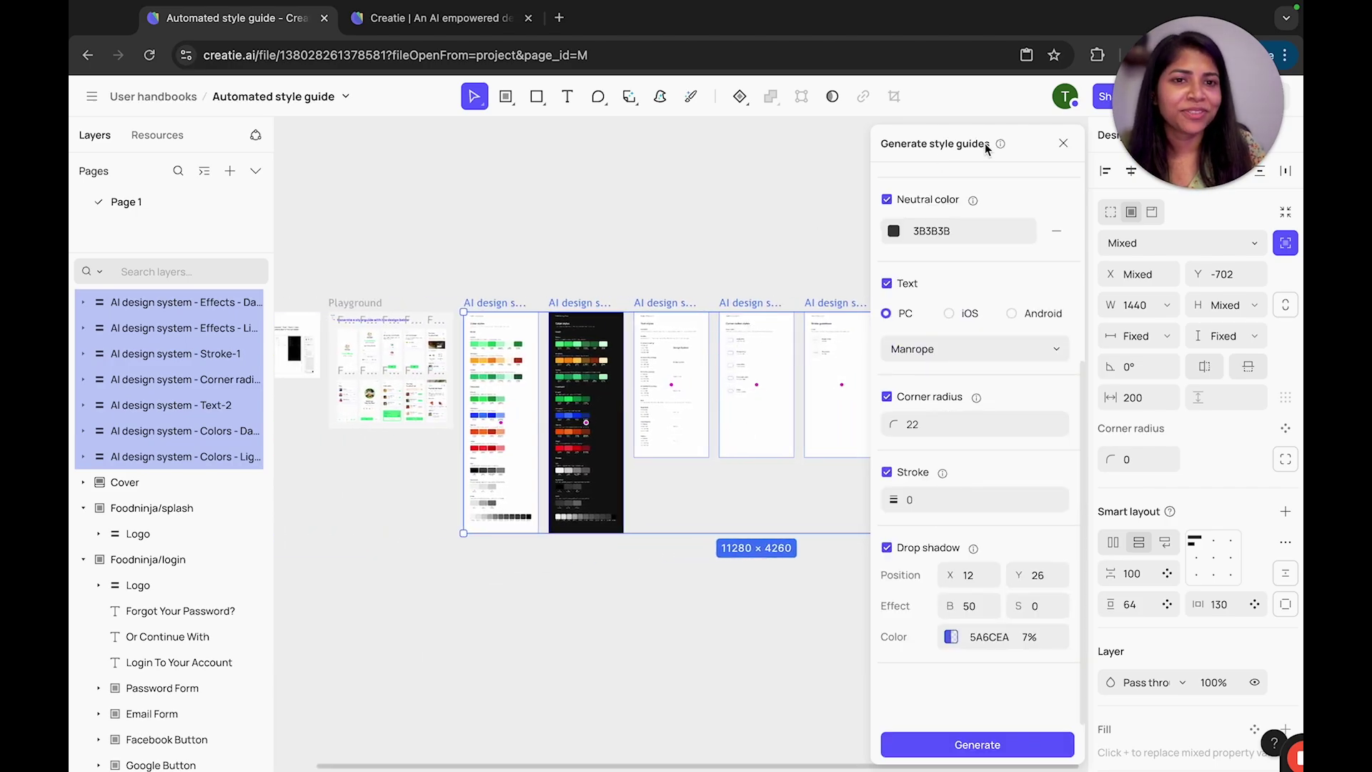
left_click(1063, 143)
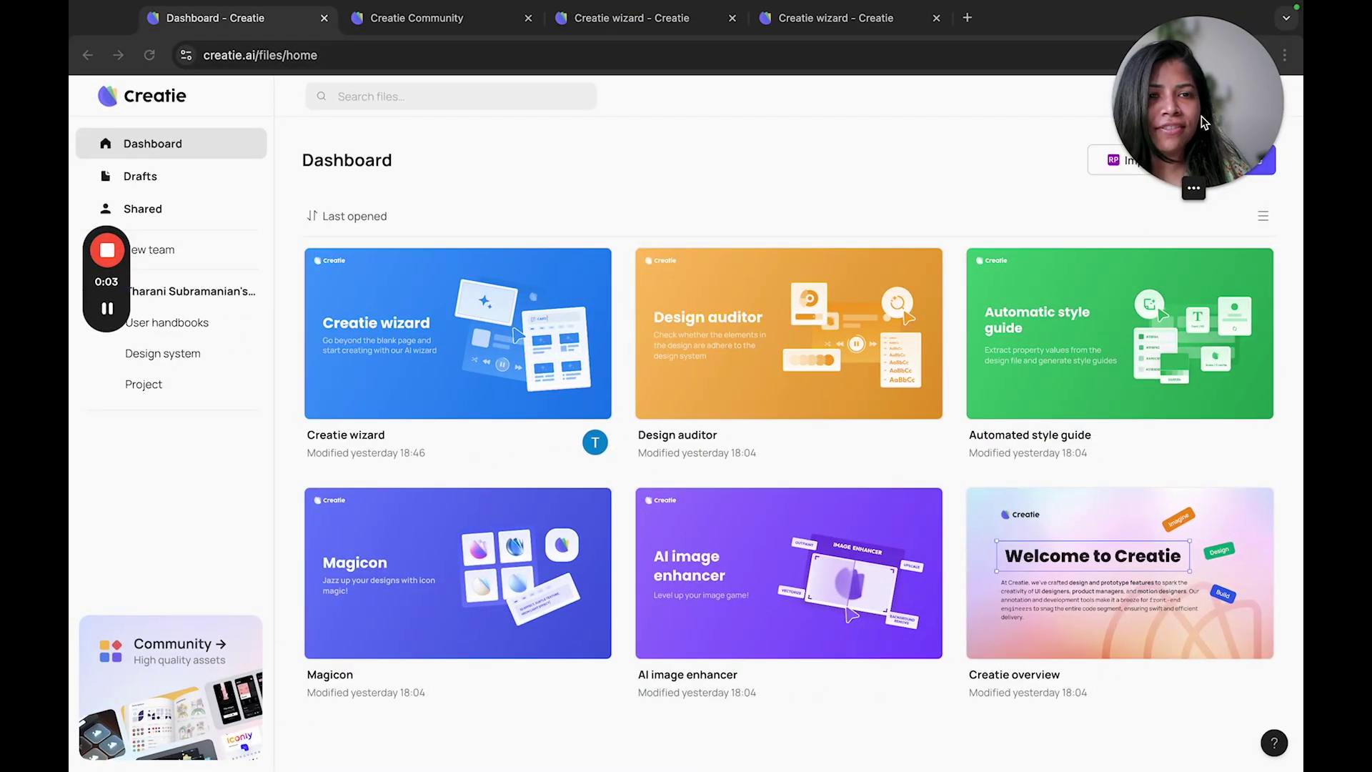
Step: Open Creatie's Import dialog, then switch to the Figma draft 'Creatie.ai'
left_click_drag(1208, 122, 1207, 589)
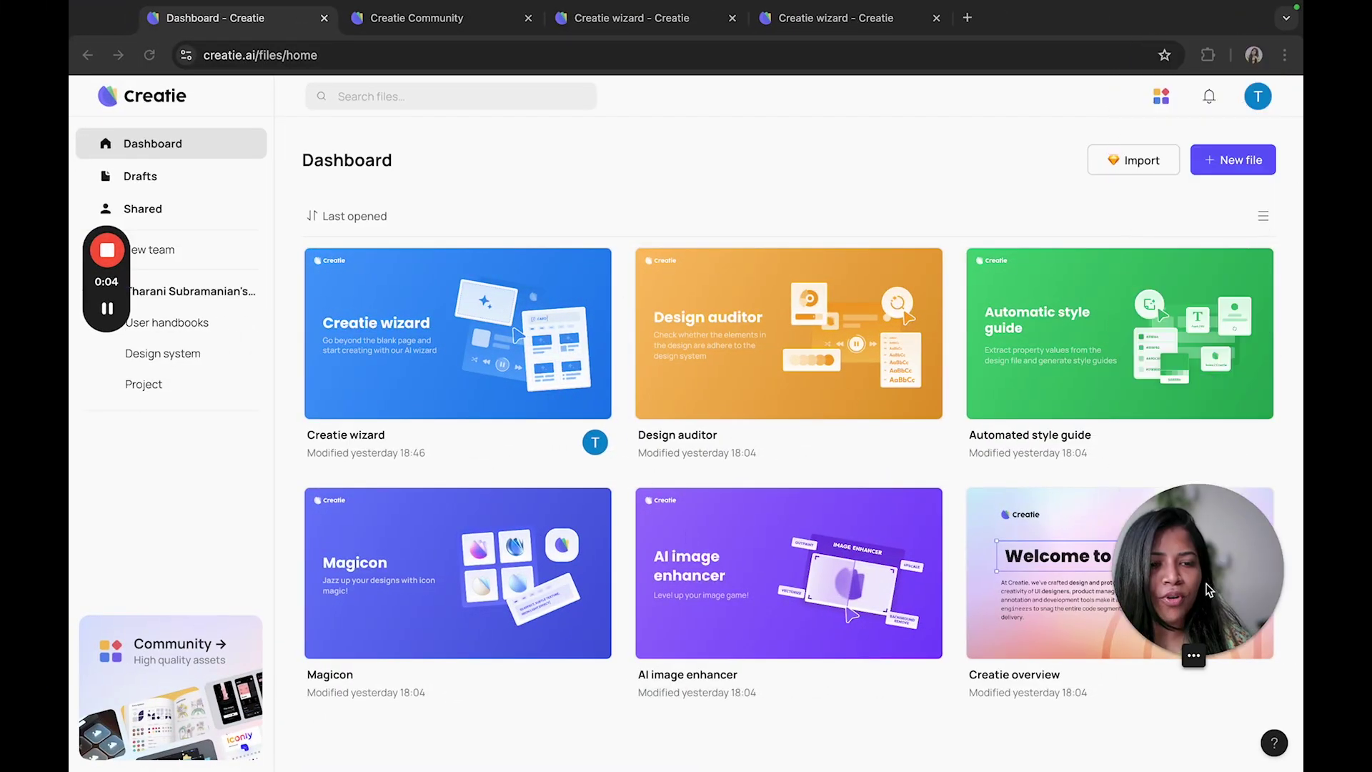
left_click(1138, 169)
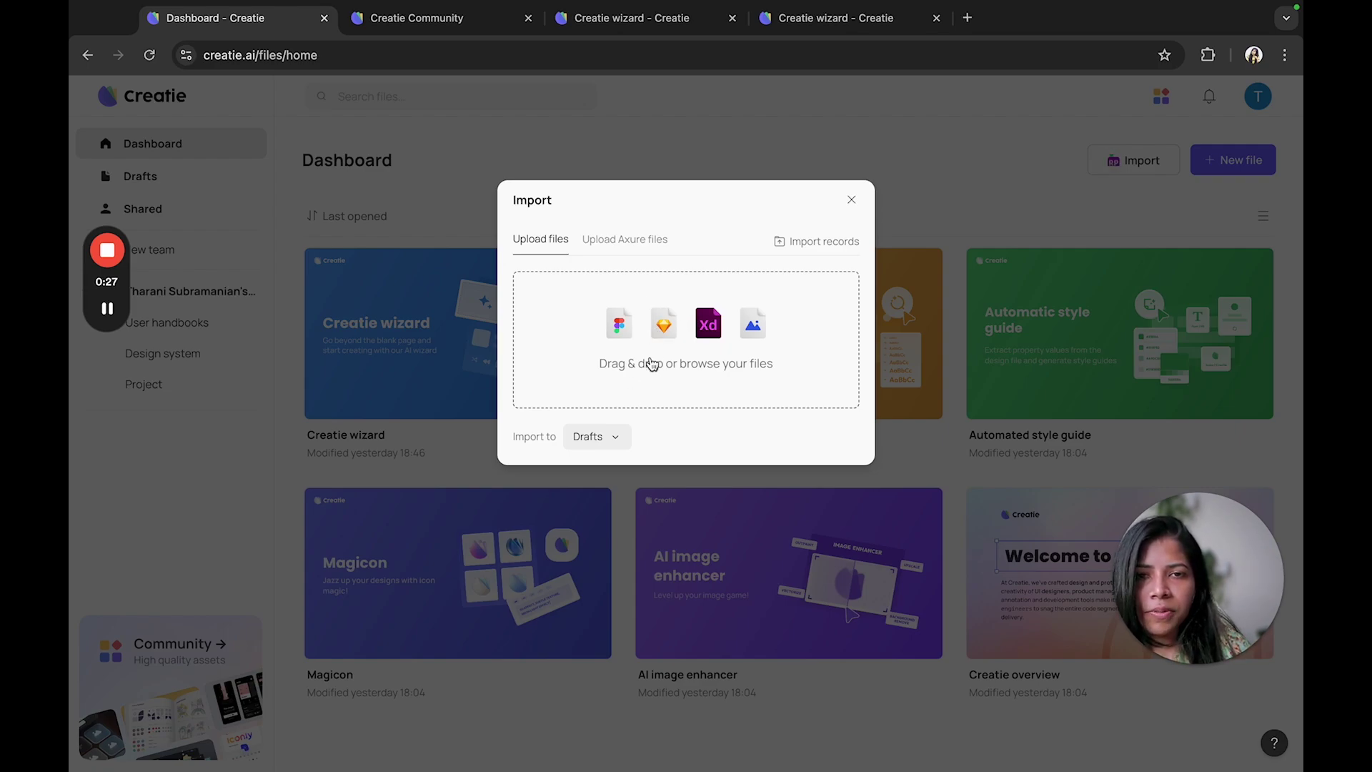
key("ctrl+Left")
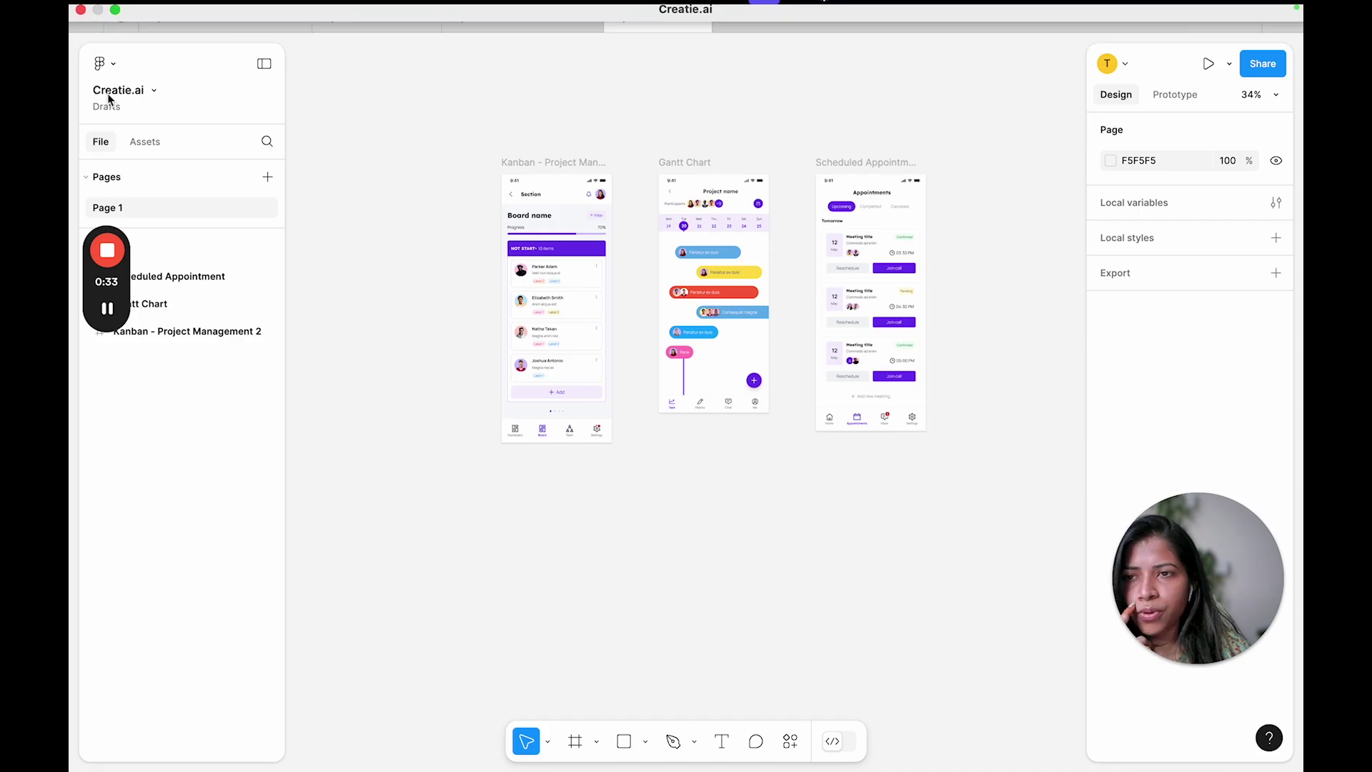
Step: Save a local copy of the Figma draft as Creatie.ai.fig in Downloads
left_click(104, 63)
mouse_move(157, 131)
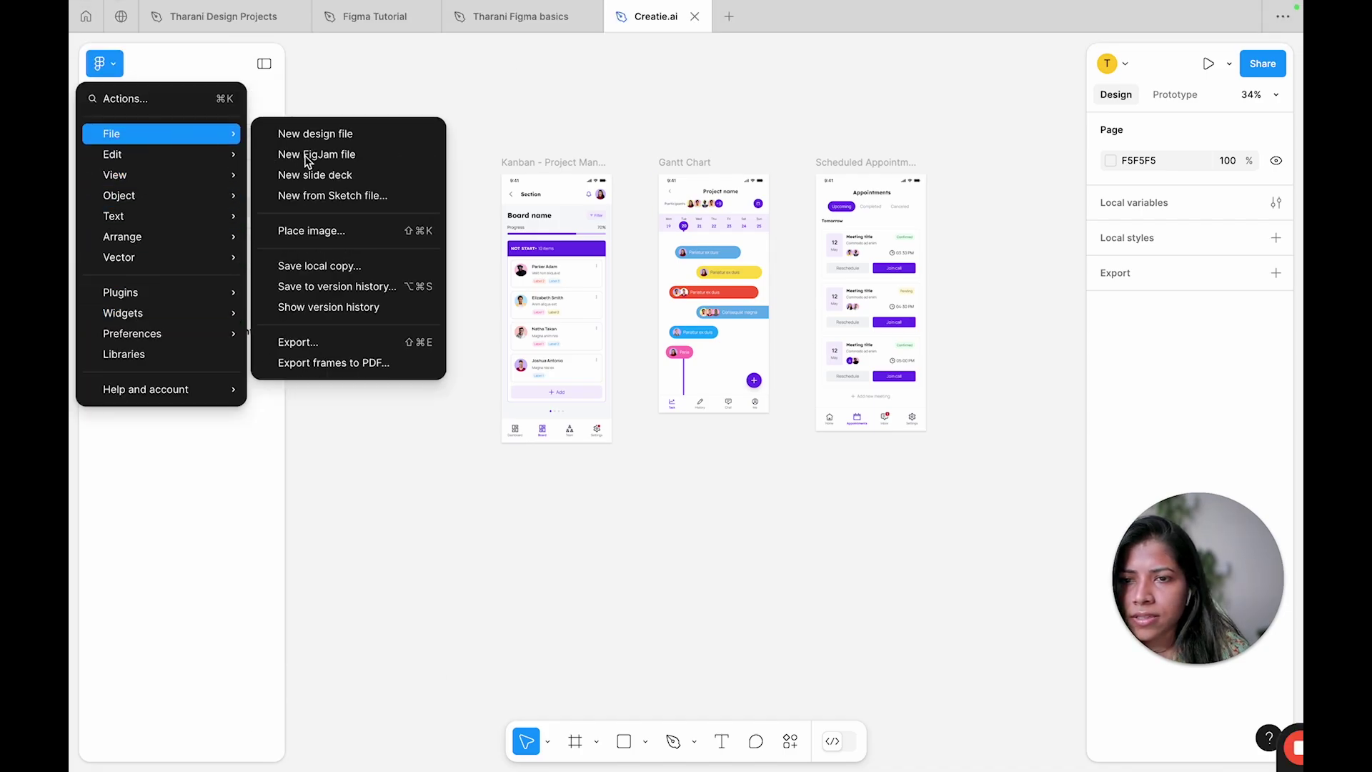
left_click(315, 268)
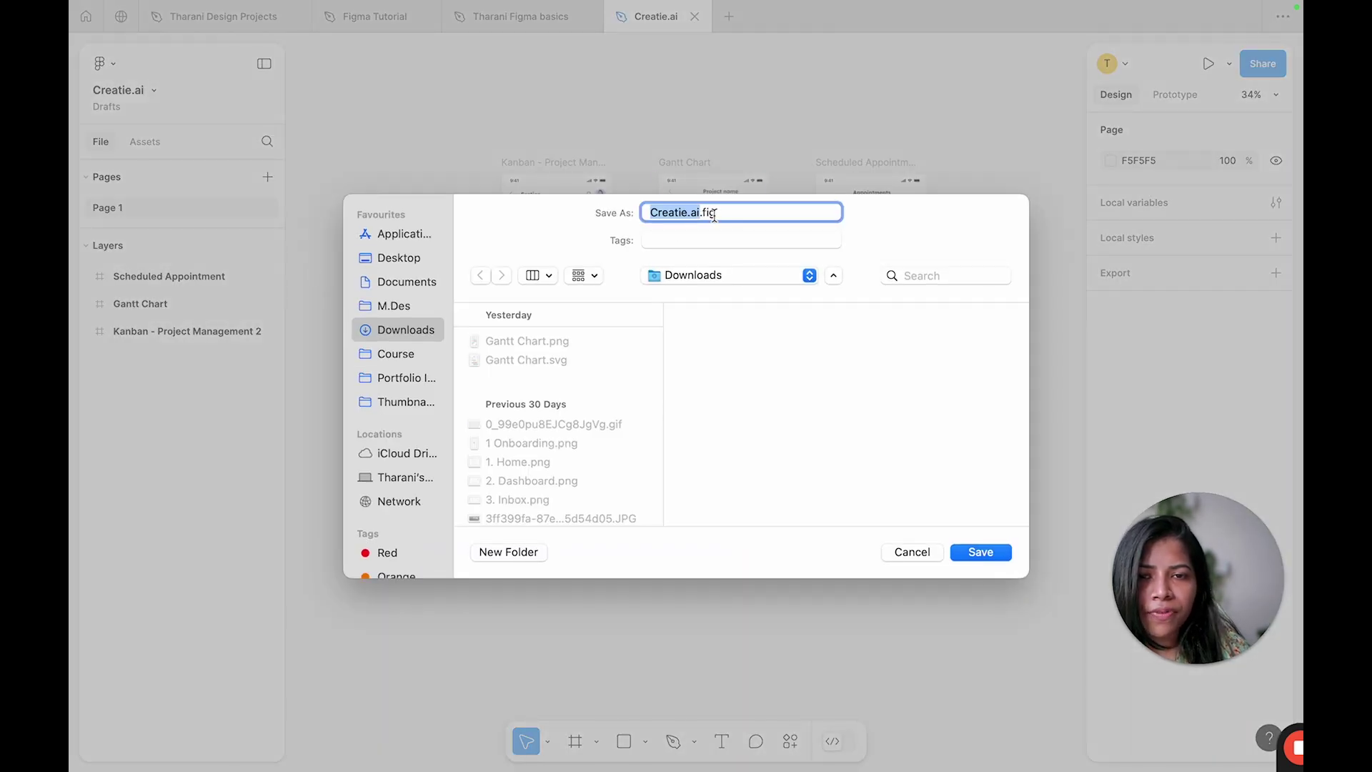
left_click(982, 553)
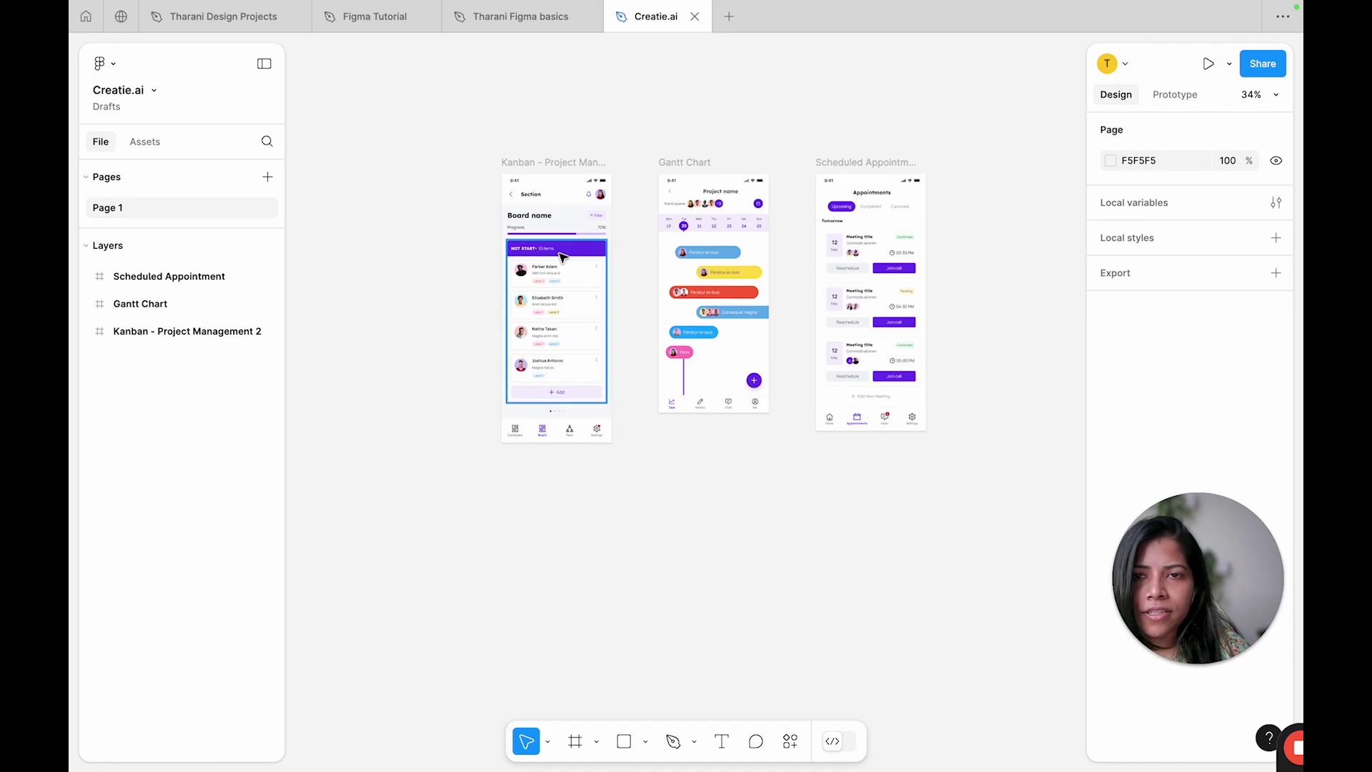
Step: Back in Chrome, import Downloads > Creatie.ai.fig through Creatie's Import dialog
key("ctrl+Up")
left_click(475, 62)
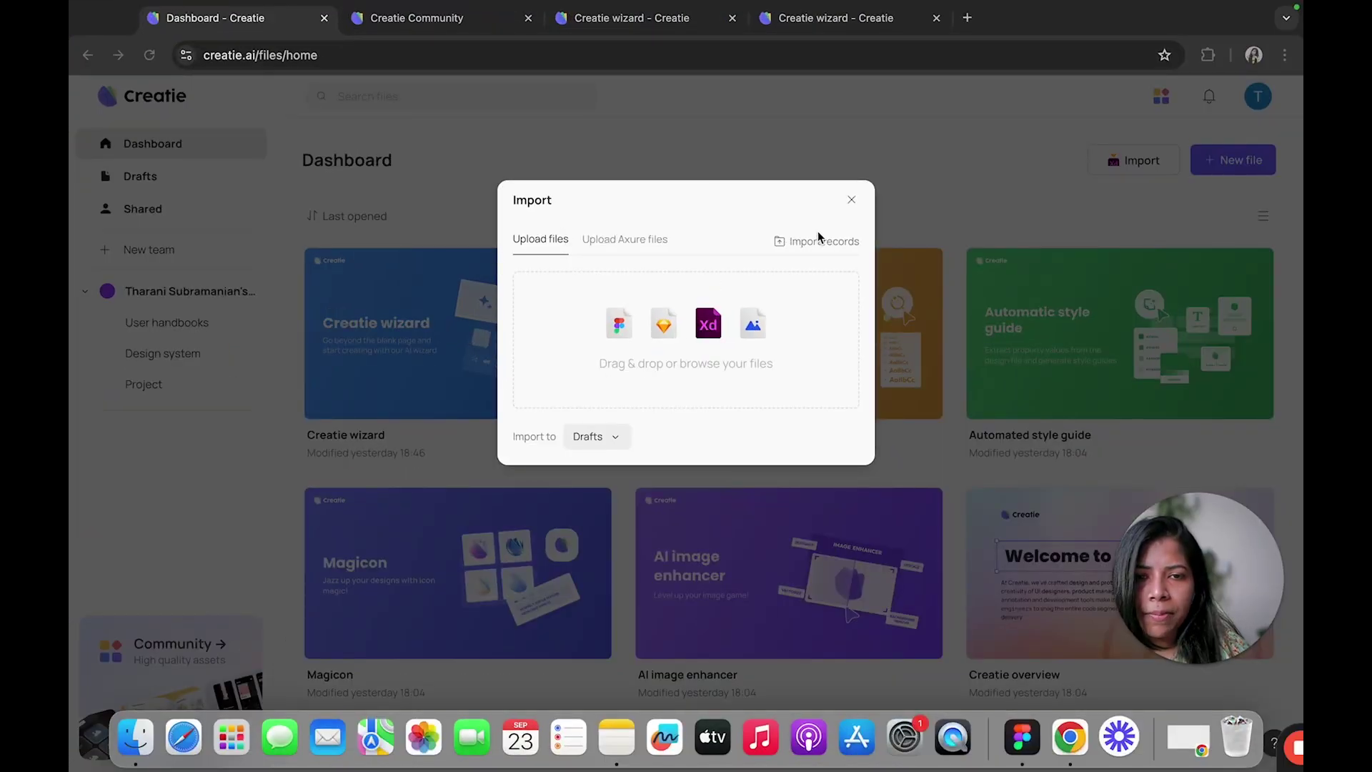
left_click(624, 326)
left_click(252, 251)
left_click(343, 276)
left_click(1134, 706)
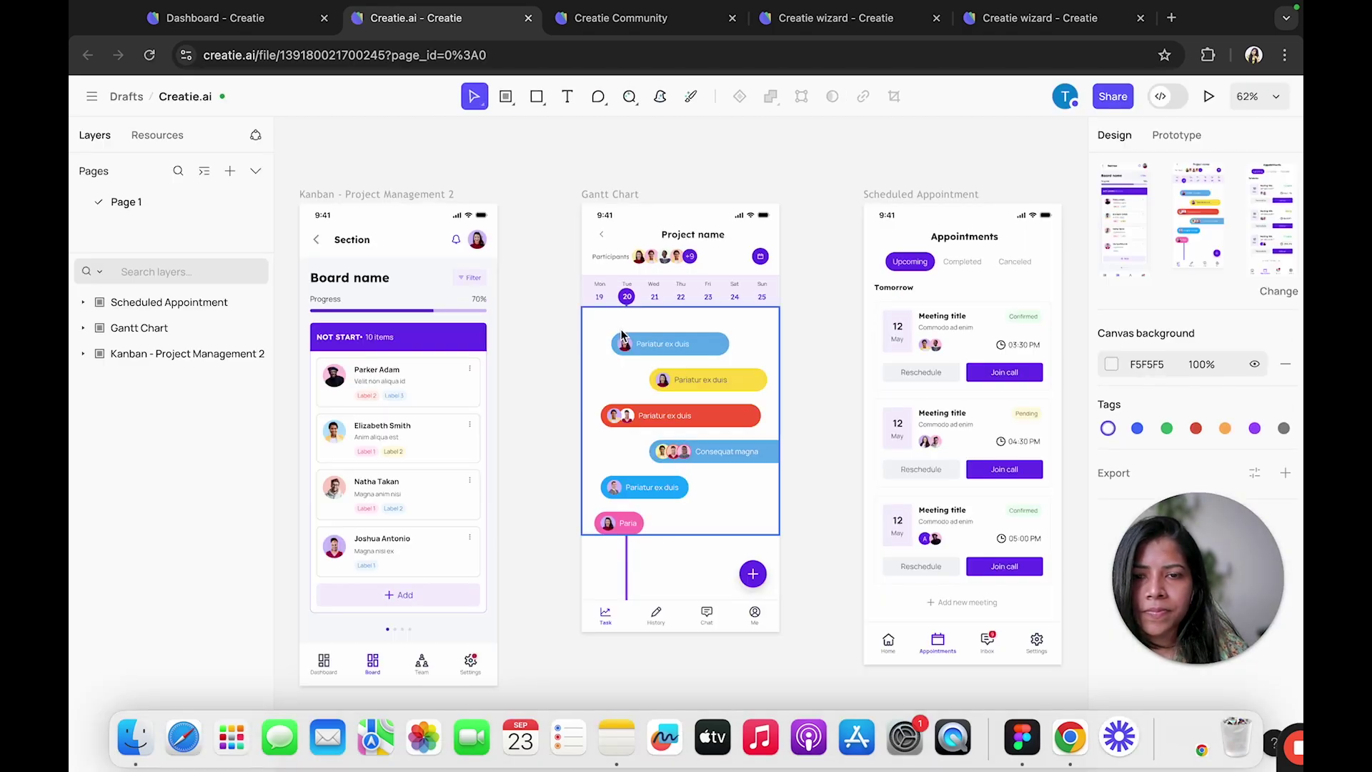
Step: Inspect the imported Gantt chart bars, then clear the selection
left_click(626, 340)
left_click(743, 407)
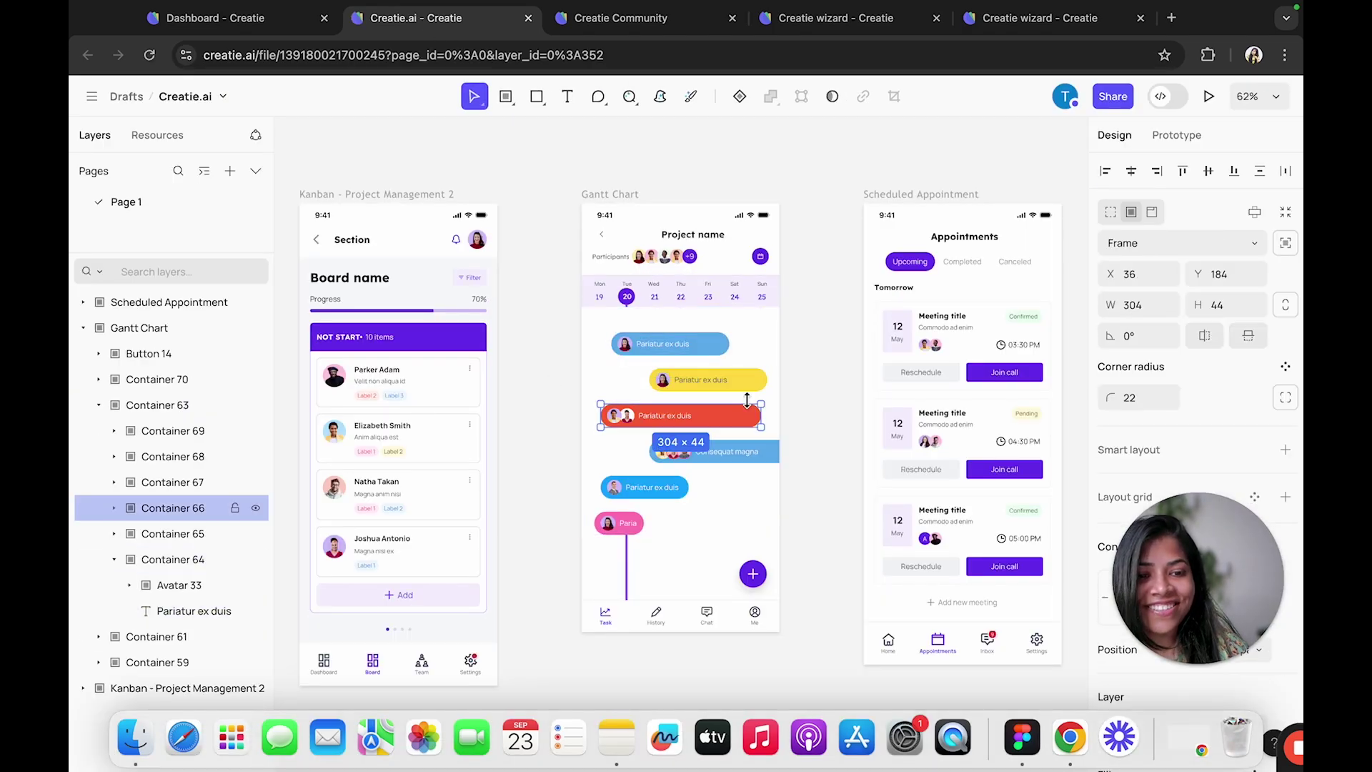
scroll(643, 274, "down", 5)
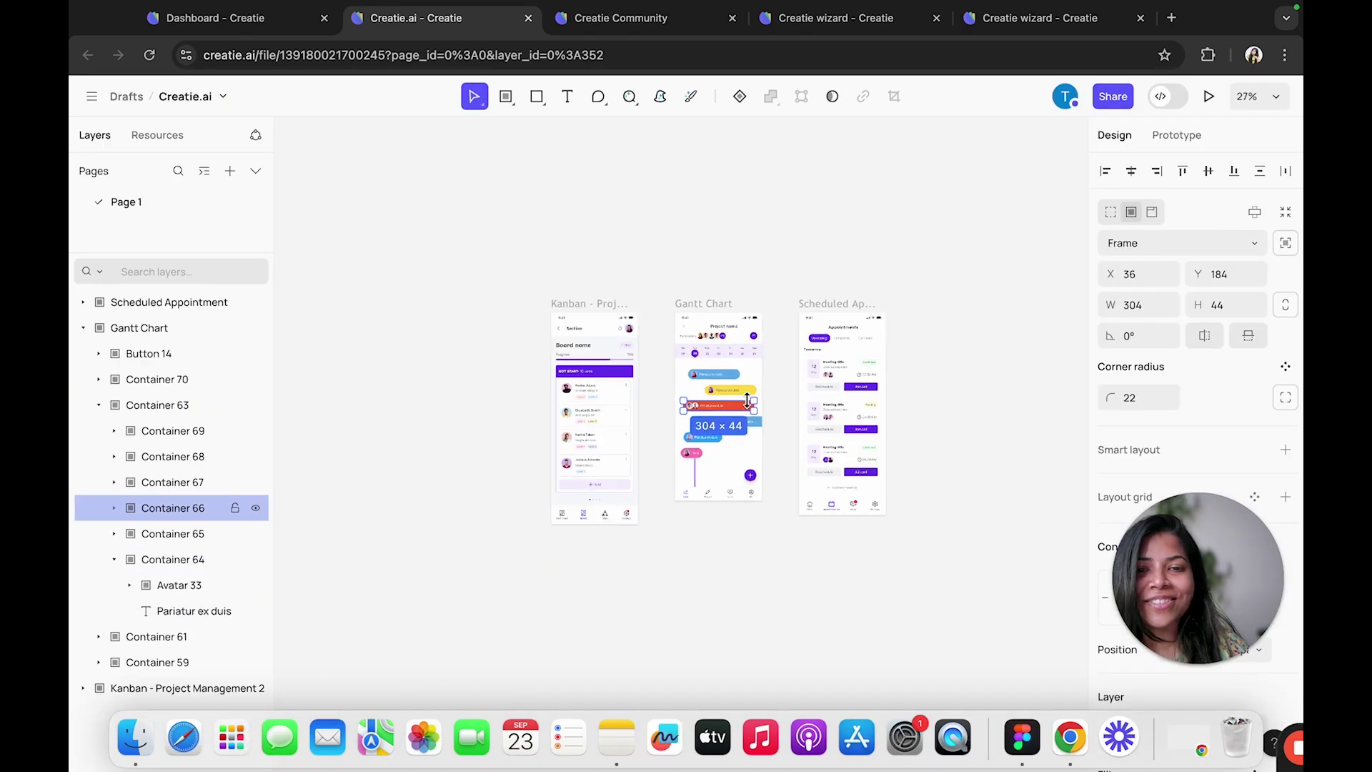
left_click(444, 197)
Step: Select the three screens and set up a style guide with Neutral, Text, Corner radius and Stroke
left_click_drag(444, 197, 880, 565)
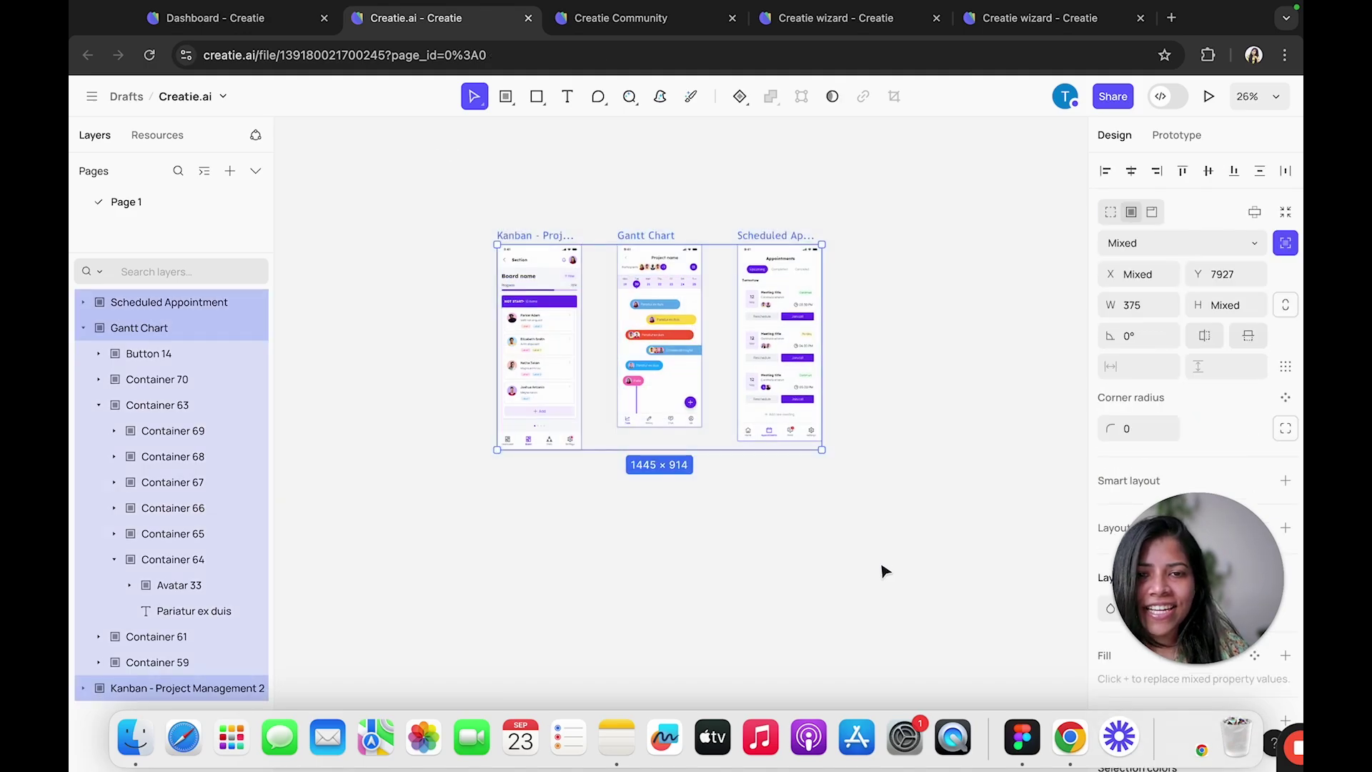
left_click(629, 98)
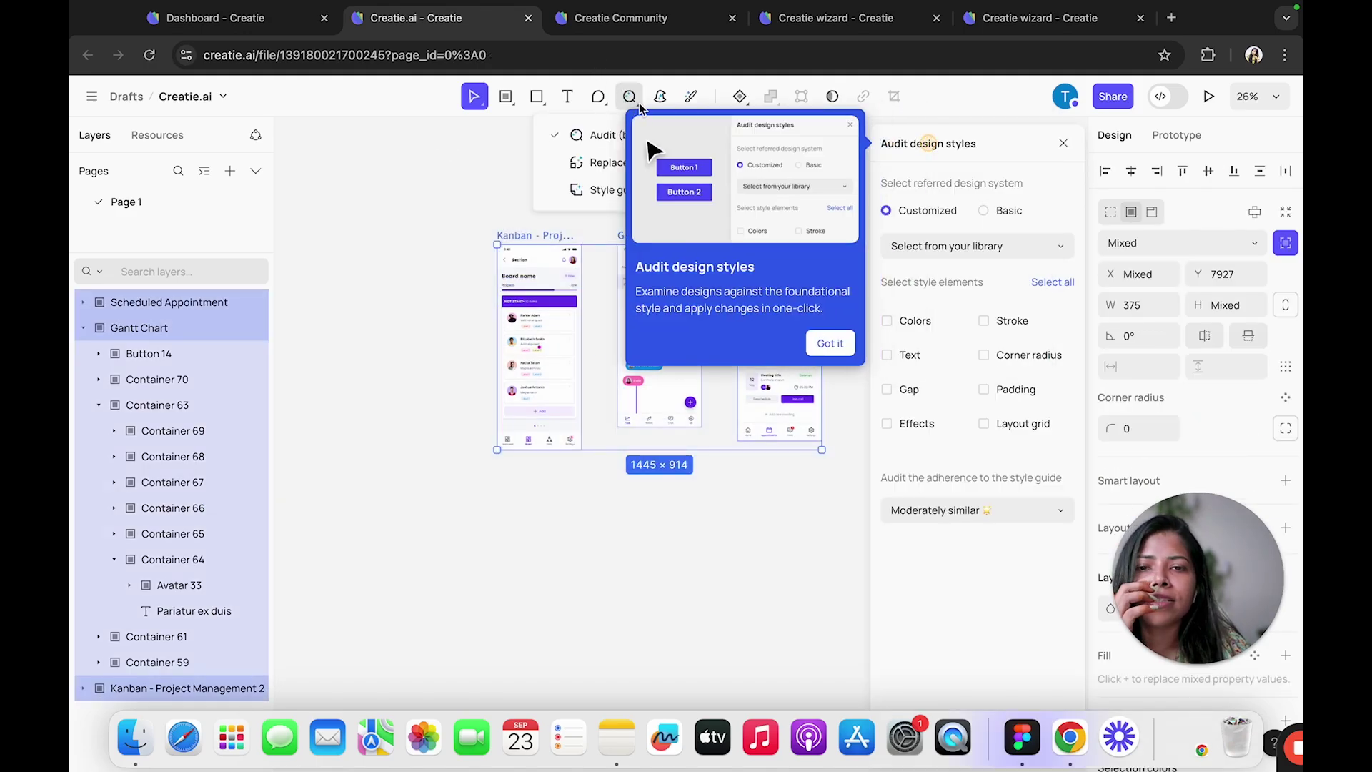
left_click(830, 343)
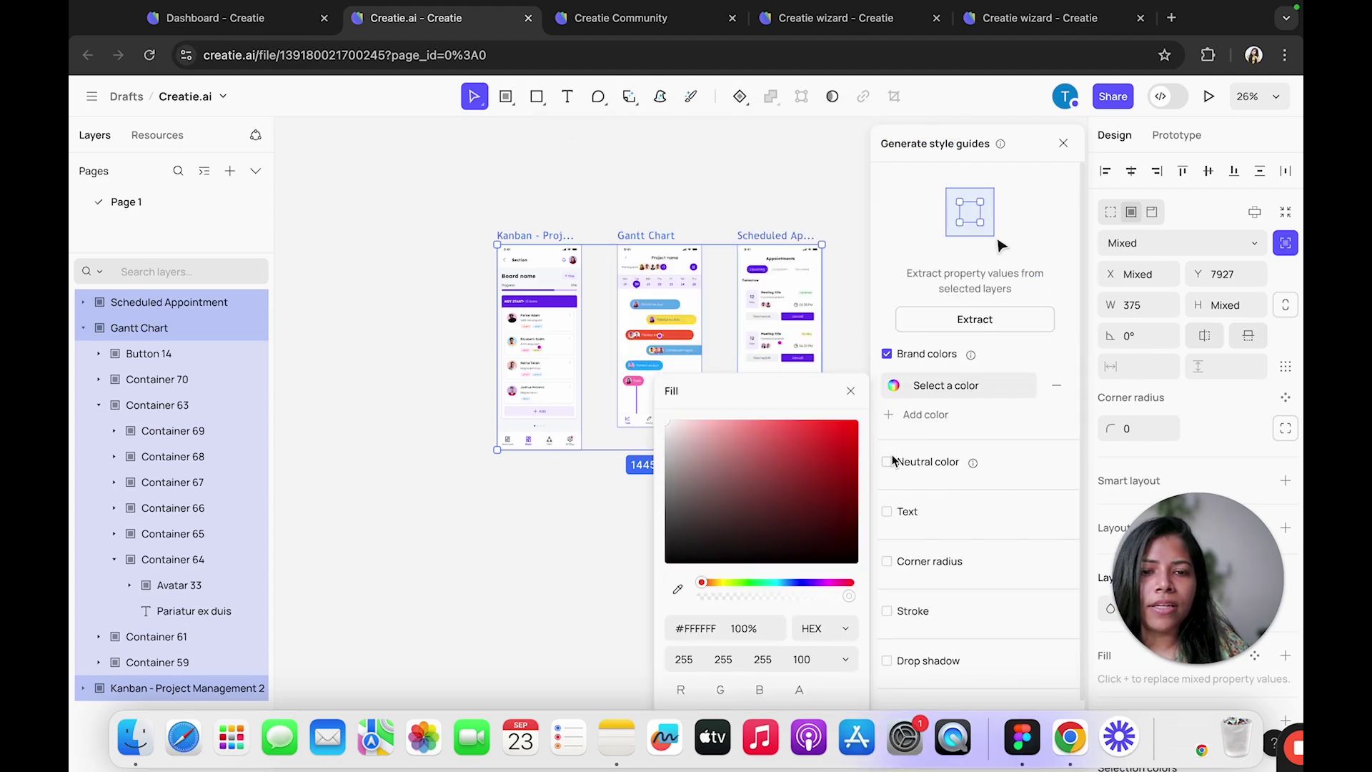
left_click(888, 461)
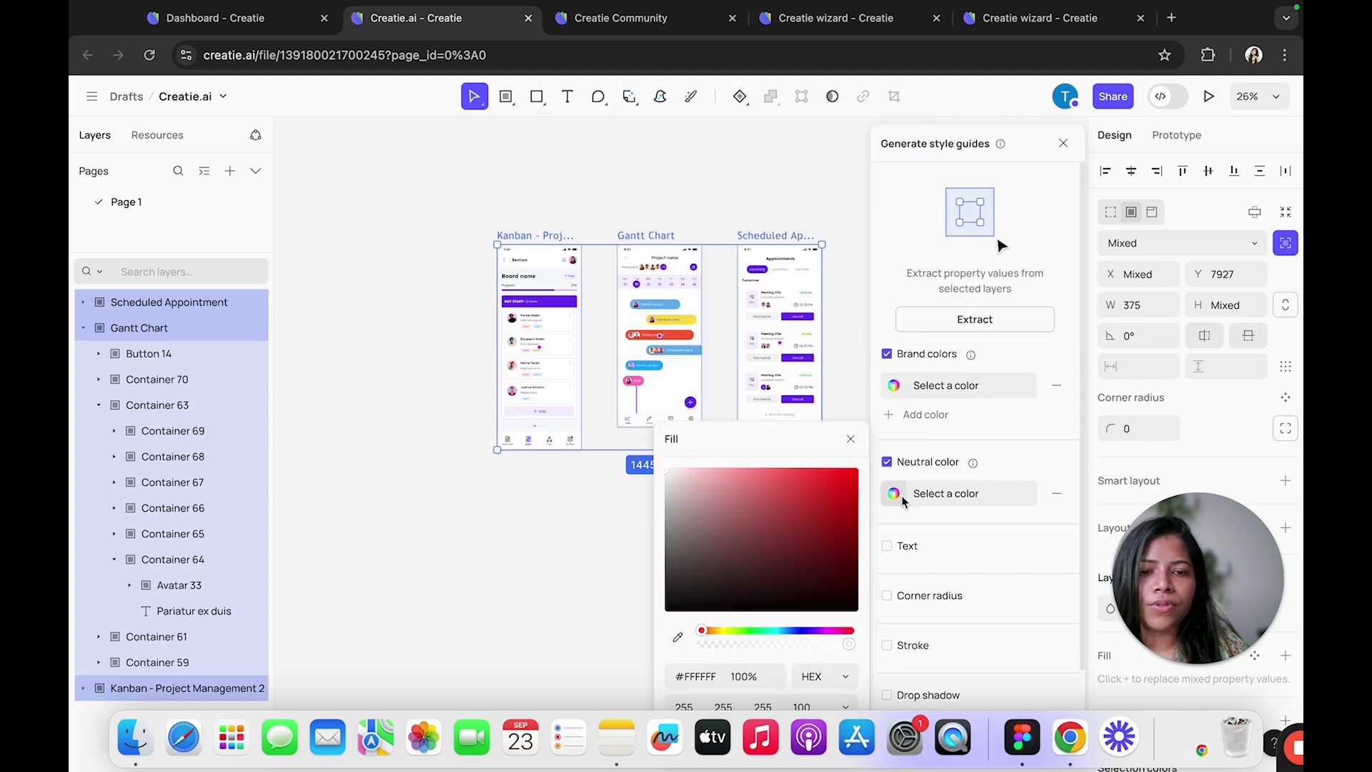
left_click(887, 546)
scroll(886, 553, "down", 2)
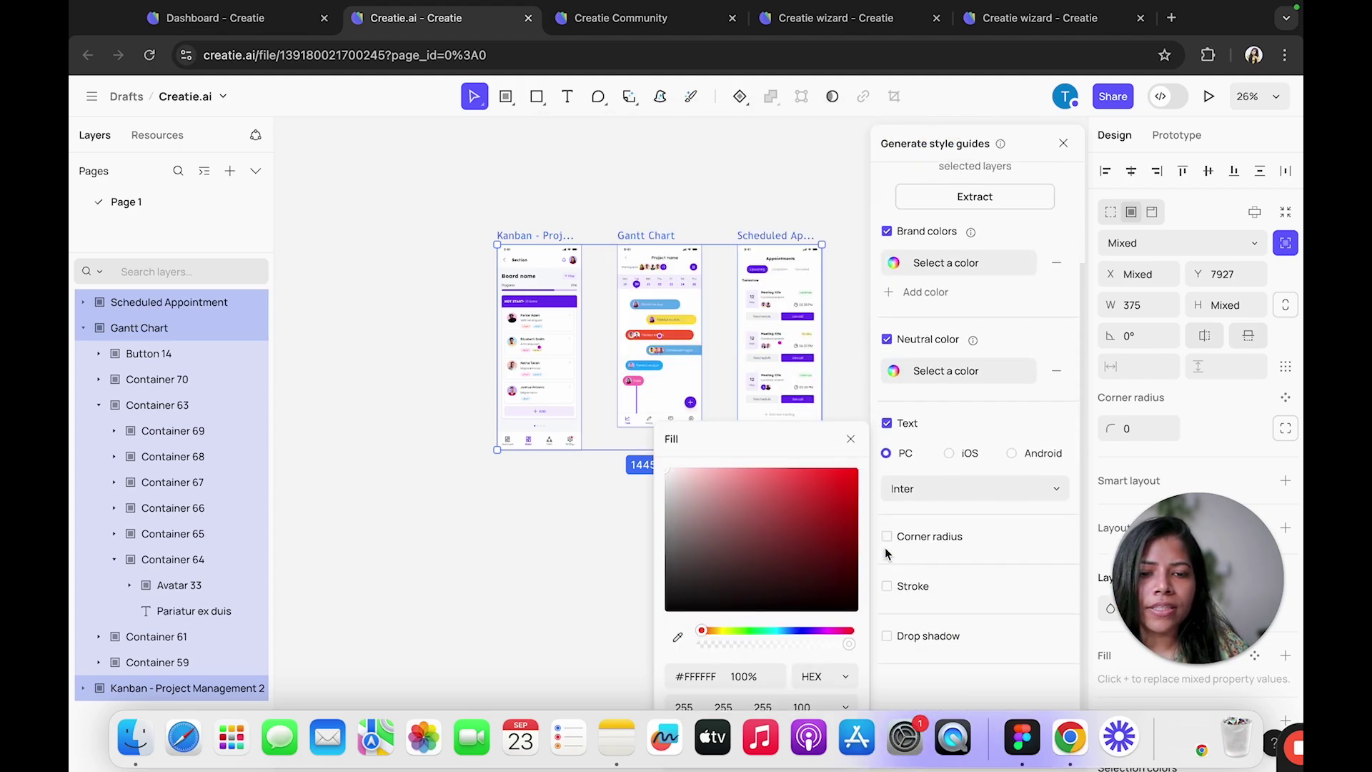
left_click(889, 538)
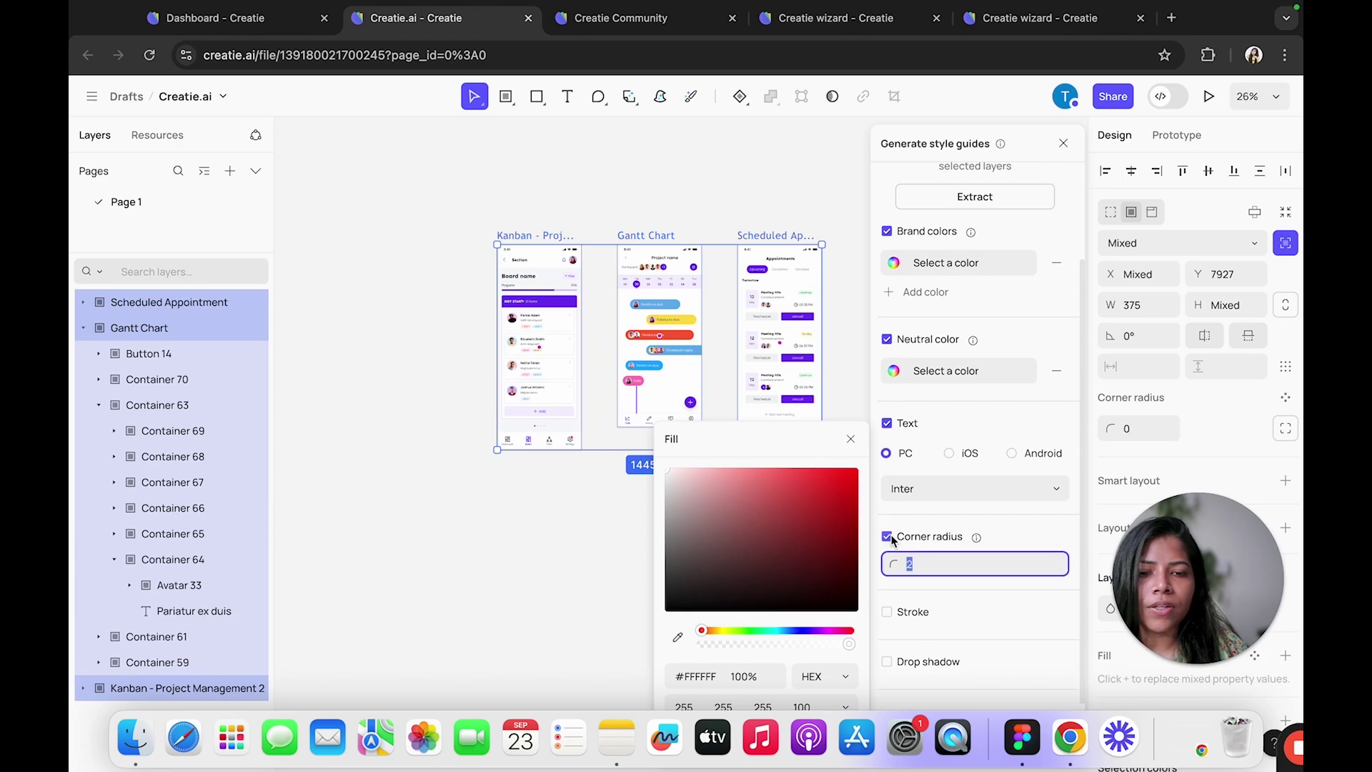
left_click(887, 611)
left_click(888, 686)
left_click(889, 687)
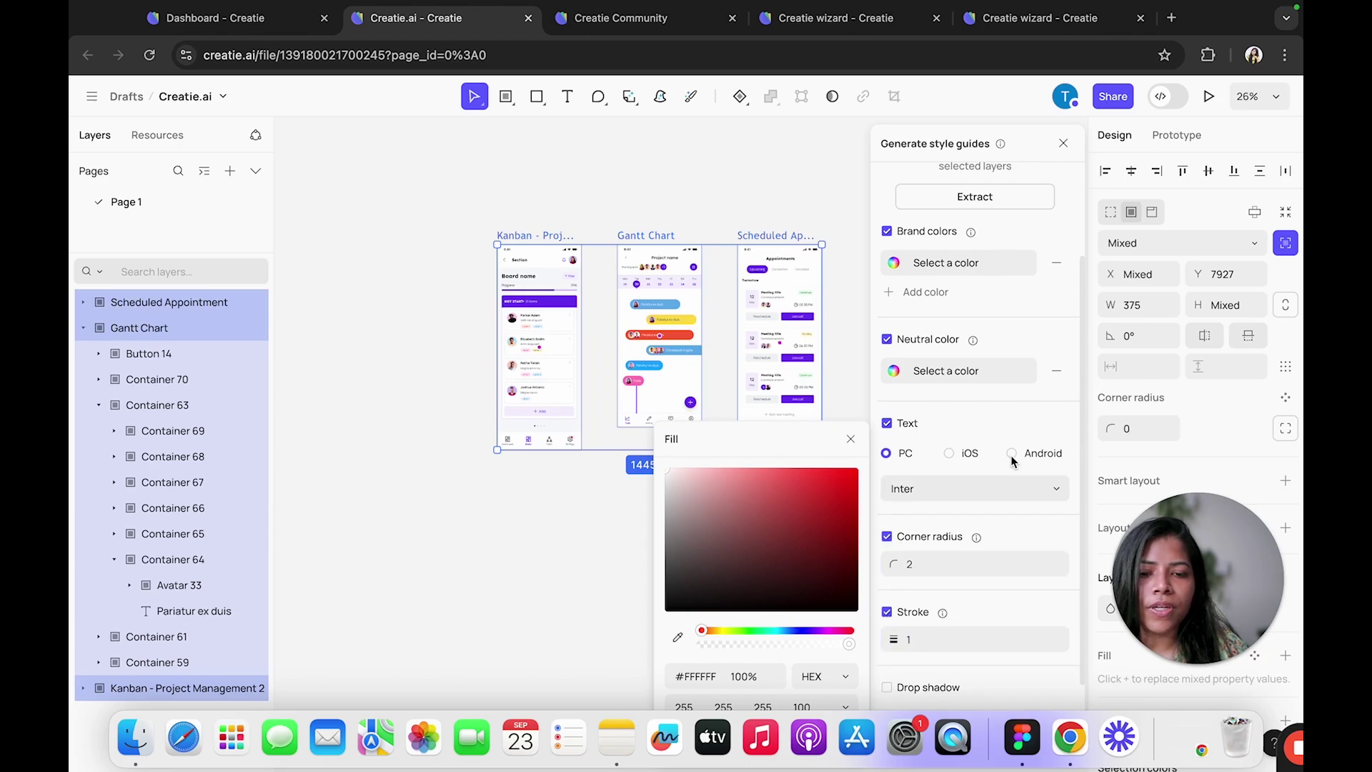
Step: Sample the purple date circle as brand colour 6D31ED and generate the style guide
left_click(909, 379)
left_click(678, 466)
scroll(543, 267, "up", 5)
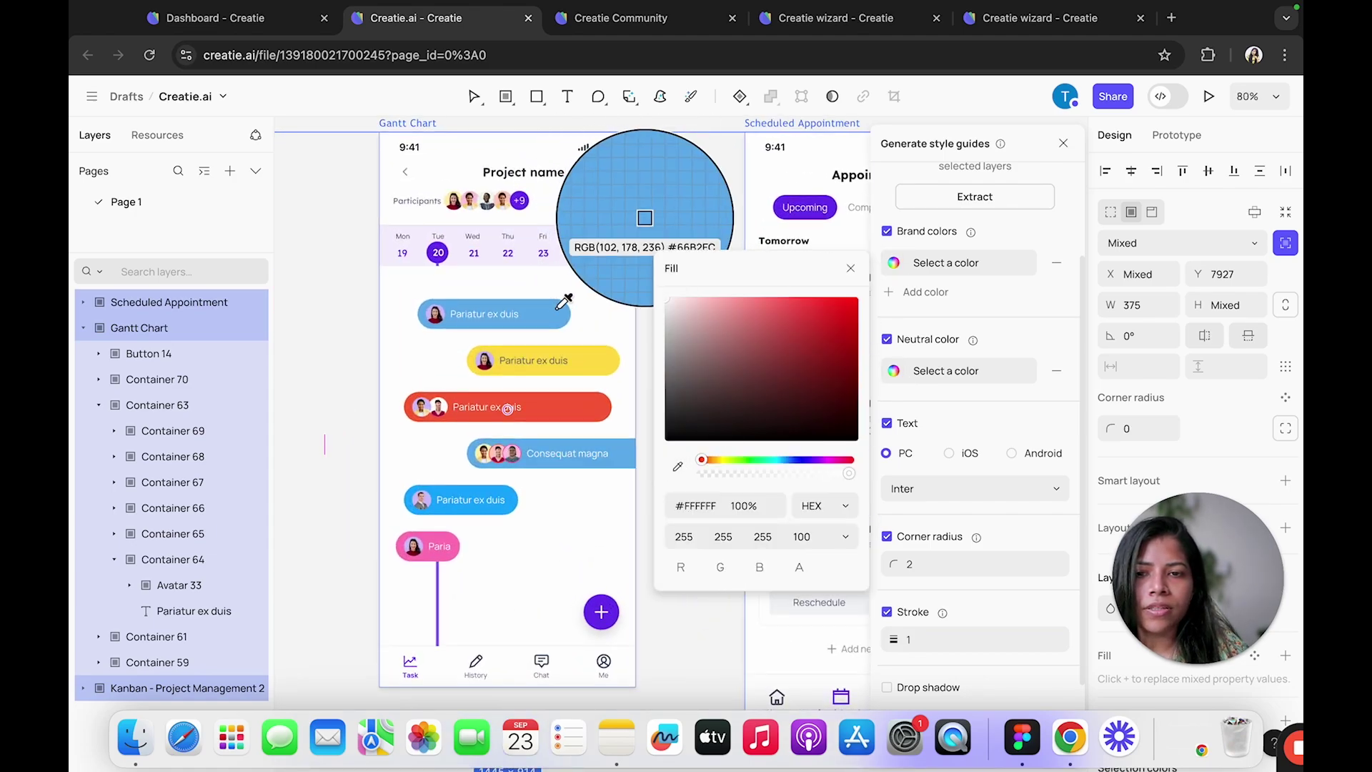
left_click(438, 247)
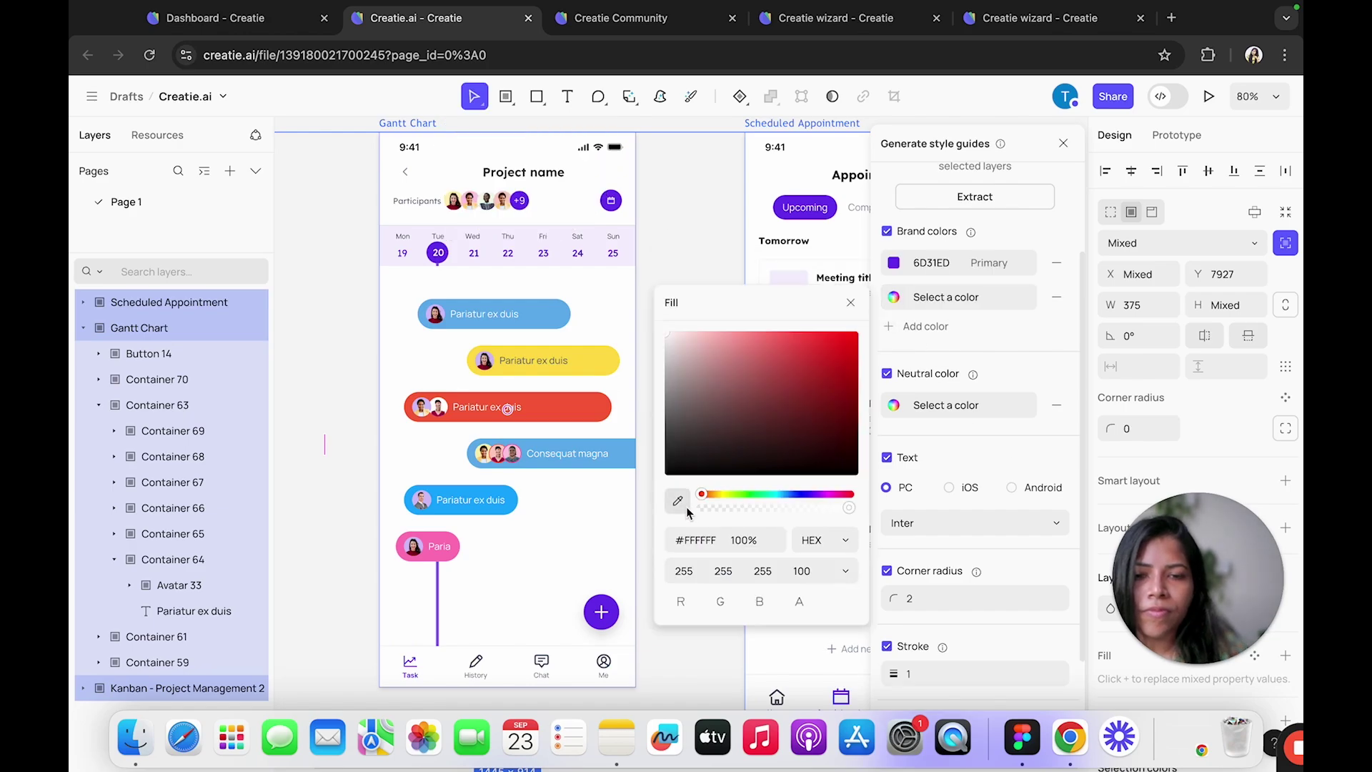
left_click(680, 502)
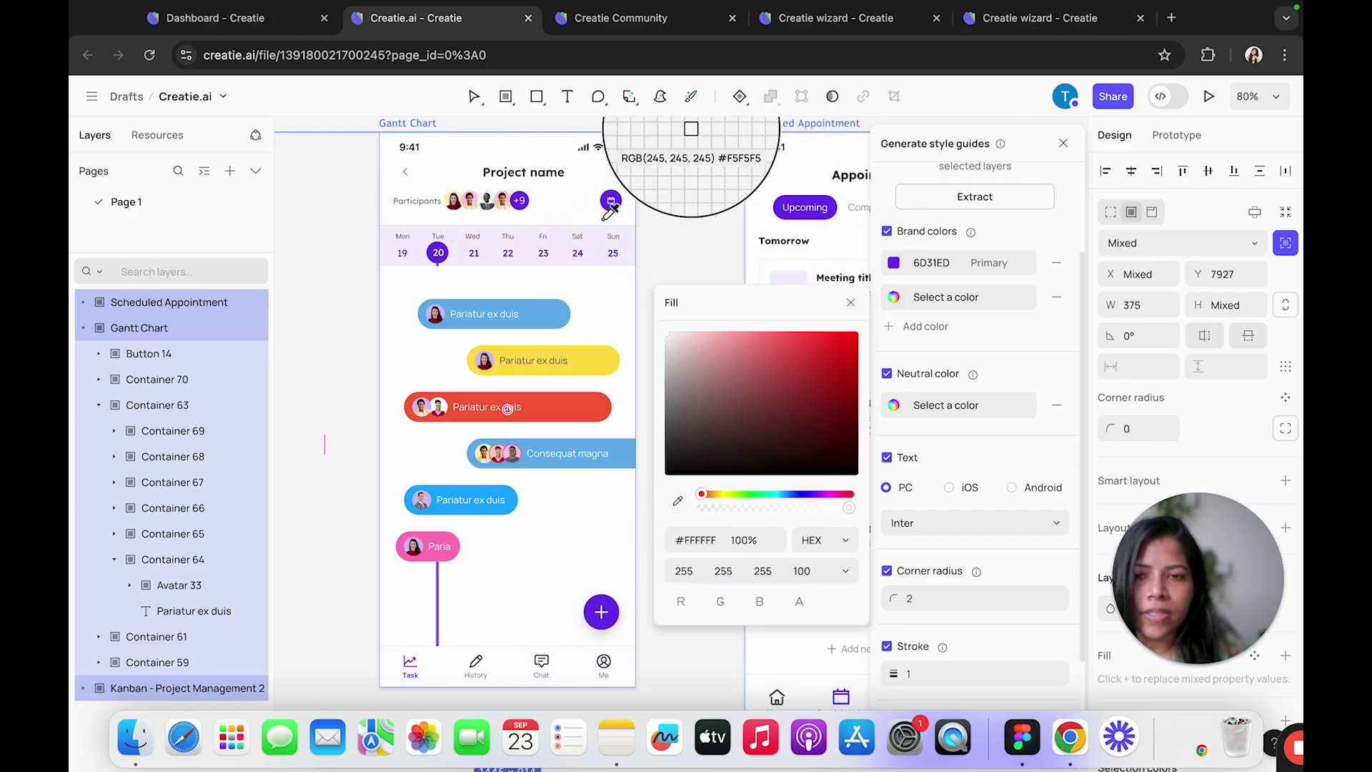
left_click(850, 302)
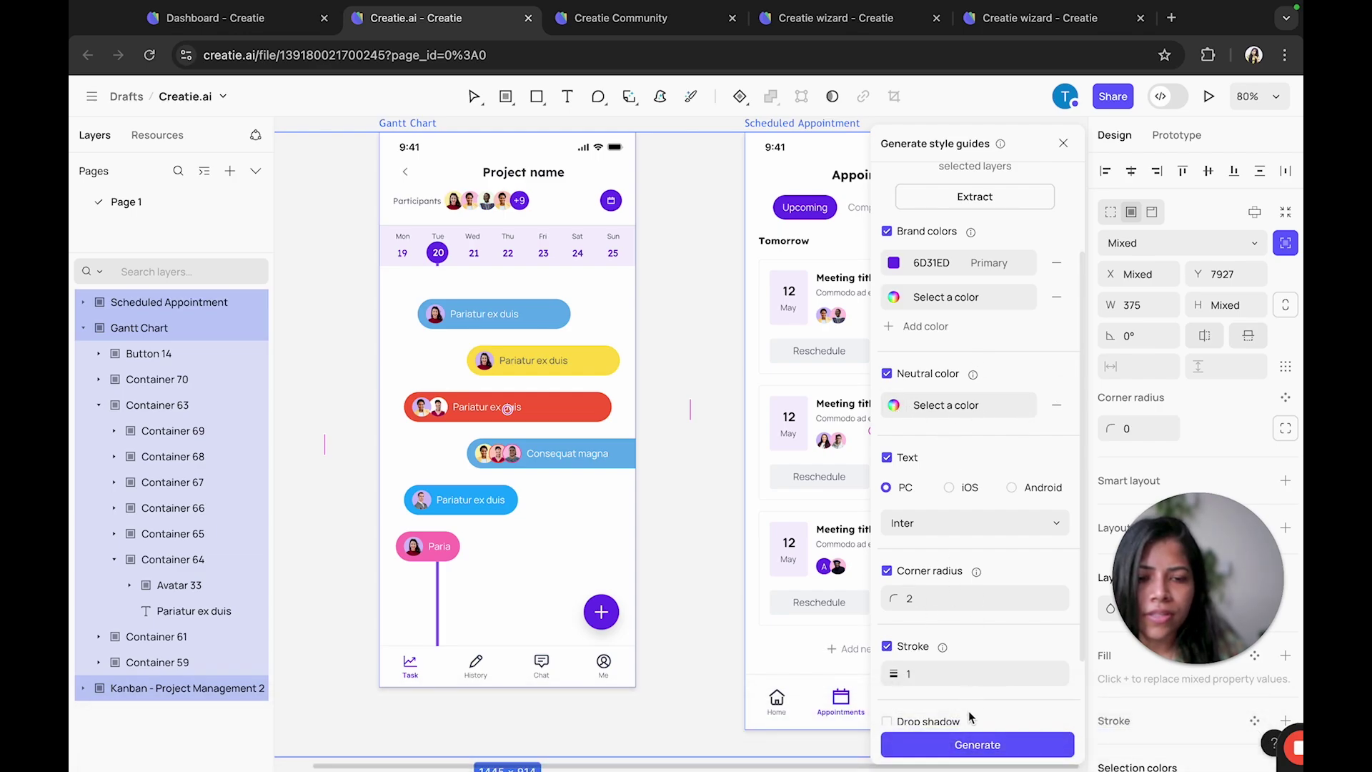
left_click(956, 745)
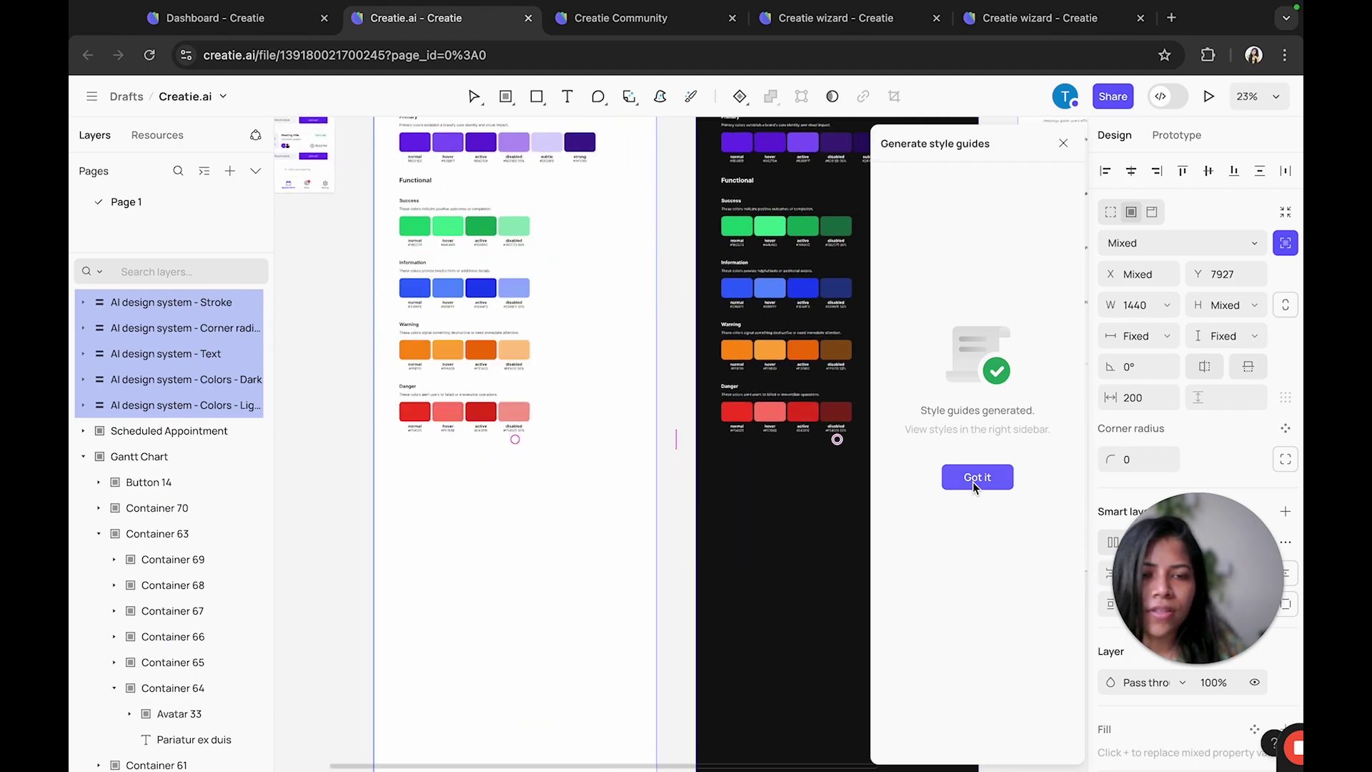
Step: Dismiss the generated message, check the second brand and neutral colour pickers, and close the generator
left_click(974, 479)
left_click(893, 296)
left_click(850, 302)
left_click(894, 404)
left_click(850, 406)
key("Escape")
Step: Pan across the generated Colors Light, Colors Dark, Text, corner radius and stroke frames
scroll(715, 301, "down", 3)
scroll(585, 285, "up", 4)
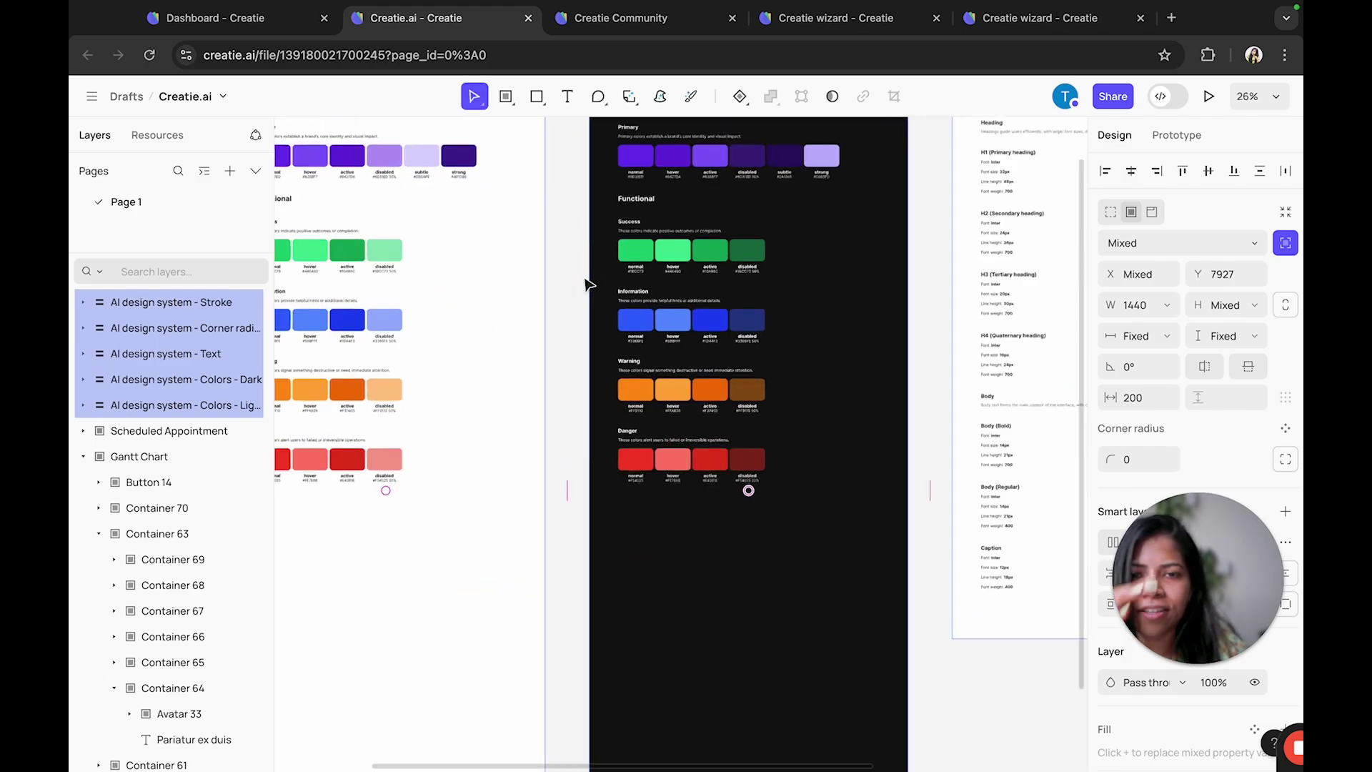
scroll(584, 284, "up", 3)
scroll(582, 264, "left", 3)
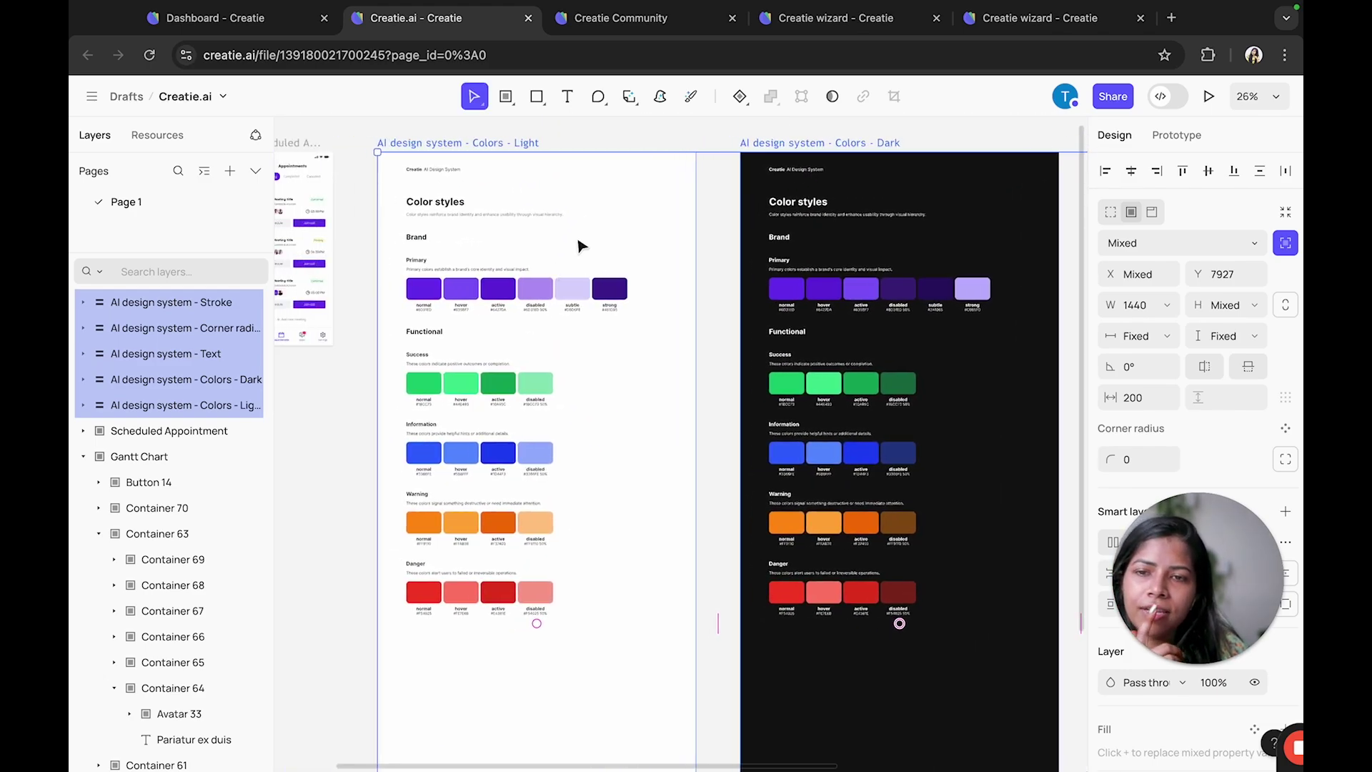
scroll(579, 247, "right", 3)
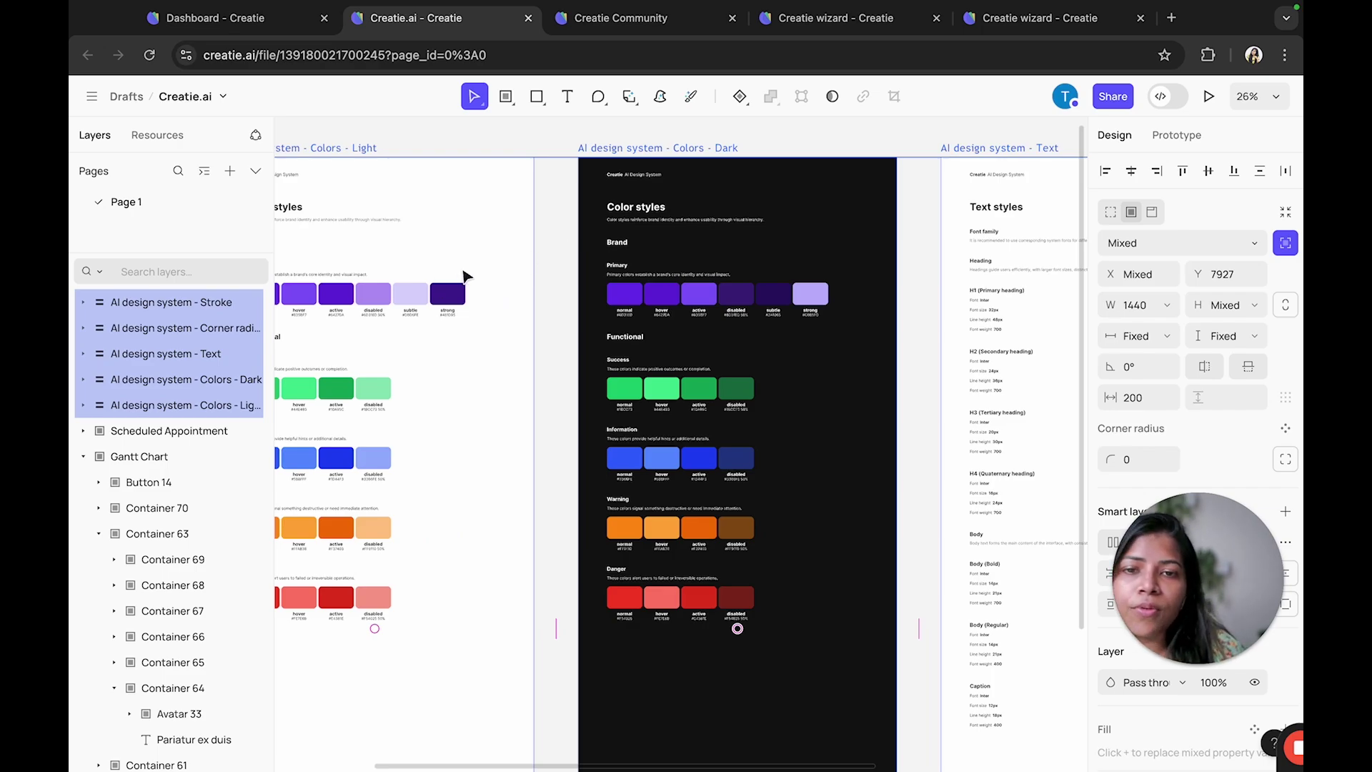
scroll(631, 285, "right", 5)
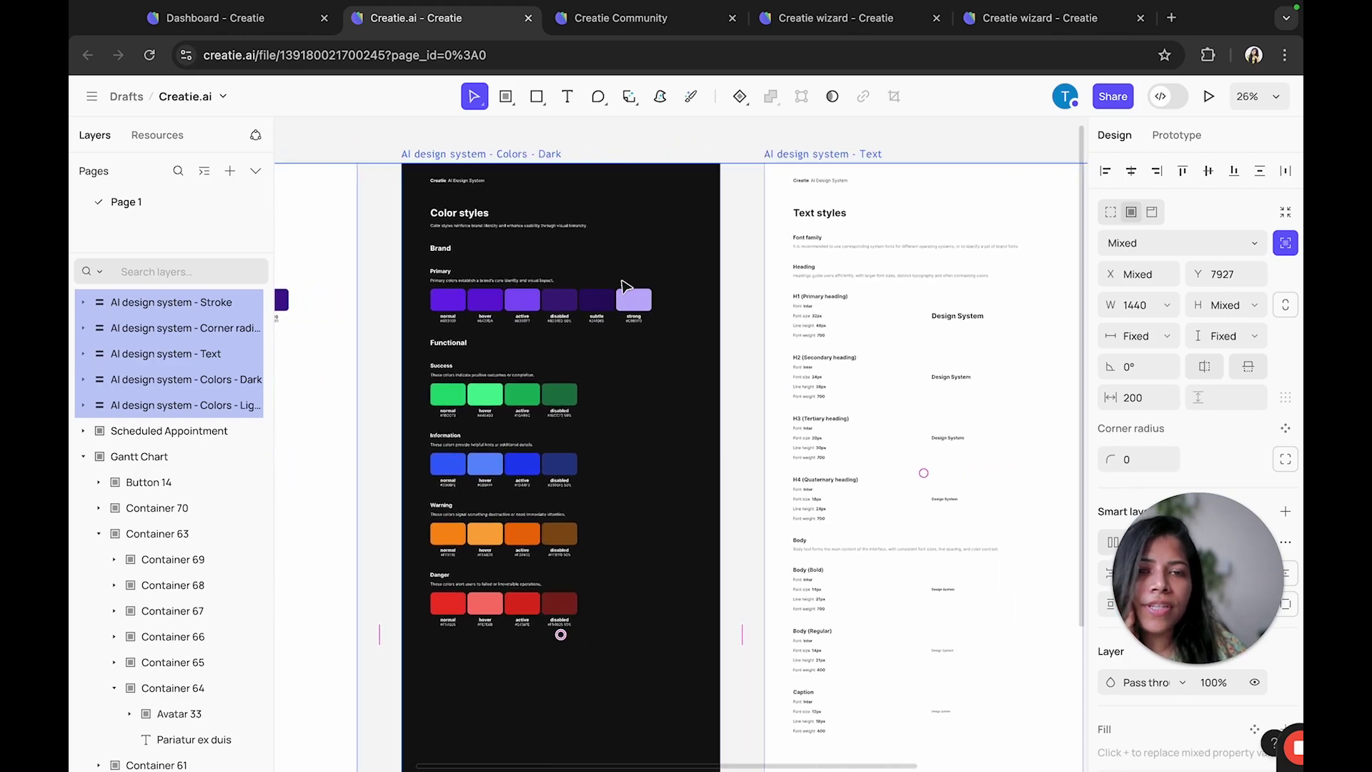
left_click(741, 97)
left_click(828, 212)
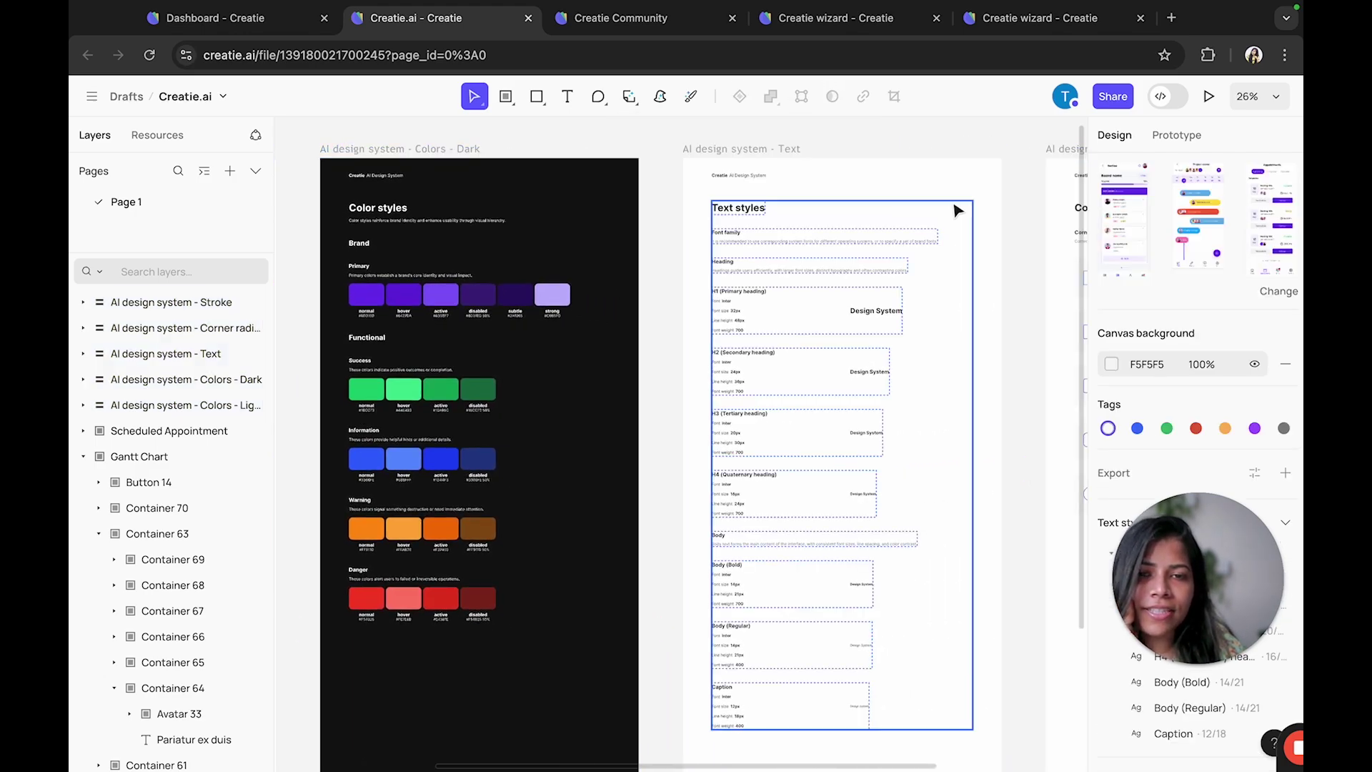
scroll(581, 205, "up", 5)
scroll(580, 205, "down", 5)
scroll(572, 500, "up", 2)
scroll(643, 460, "right", 3)
scroll(665, 247, "up", 5)
scroll(665, 247, "down", 5)
scroll(665, 246, "up", 2)
scroll(665, 246, "right", 2)
scroll(664, 249, "right", 3)
scroll(665, 249, "down", 5)
scroll(665, 248, "left", 3)
scroll(560, 265, "up", 3)
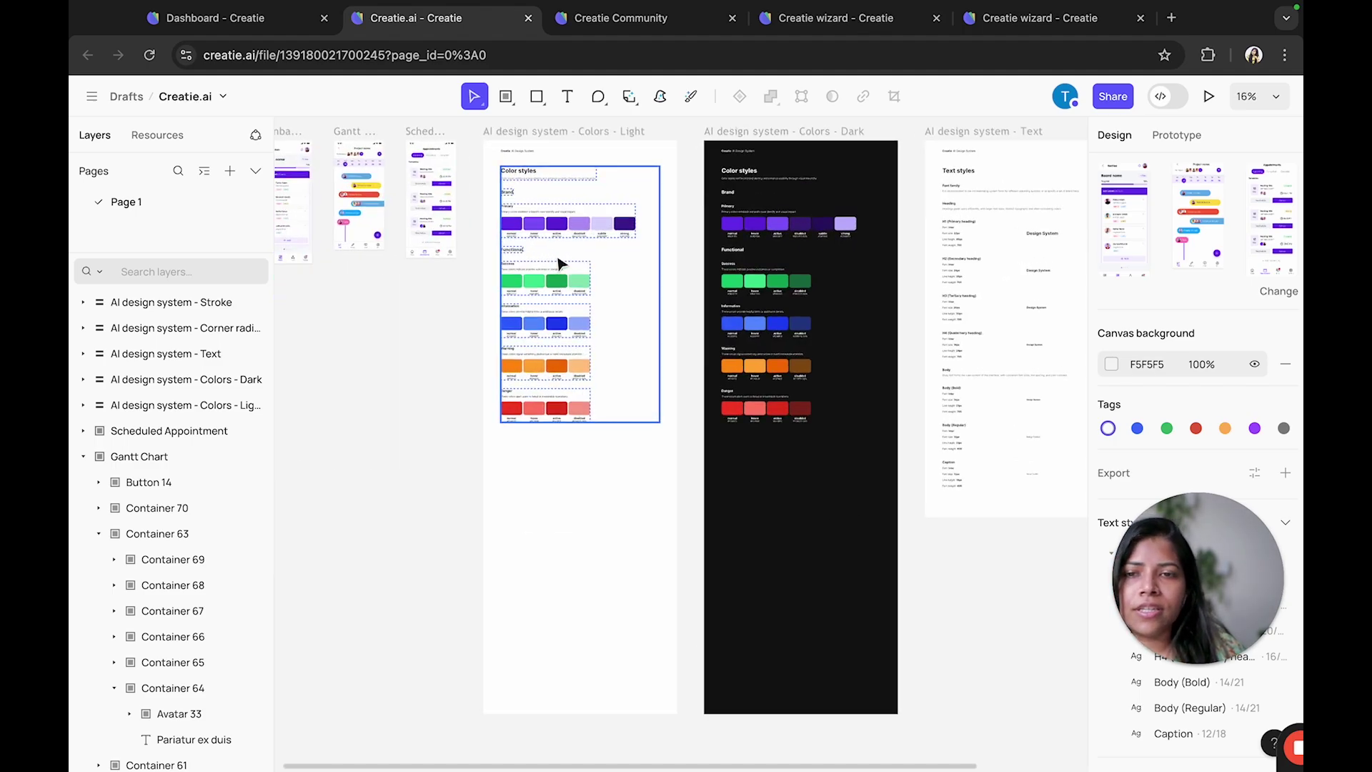
scroll(560, 265, "left", 2)
scroll(483, 203, "up", 3)
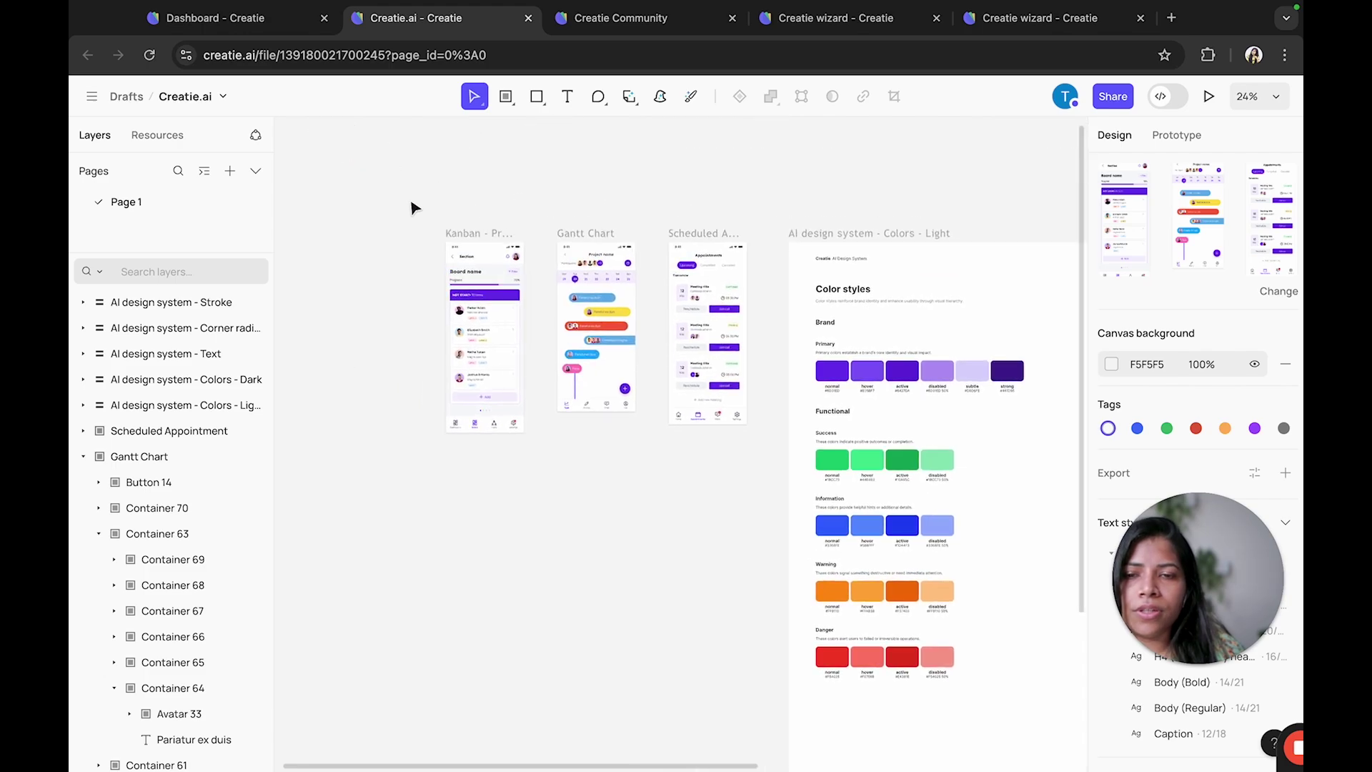
Step: Select the Kanban, Gantt Chart and Scheduled Appointment frames and run a Basic audit on all style elements
left_click_drag(412, 207, 760, 508)
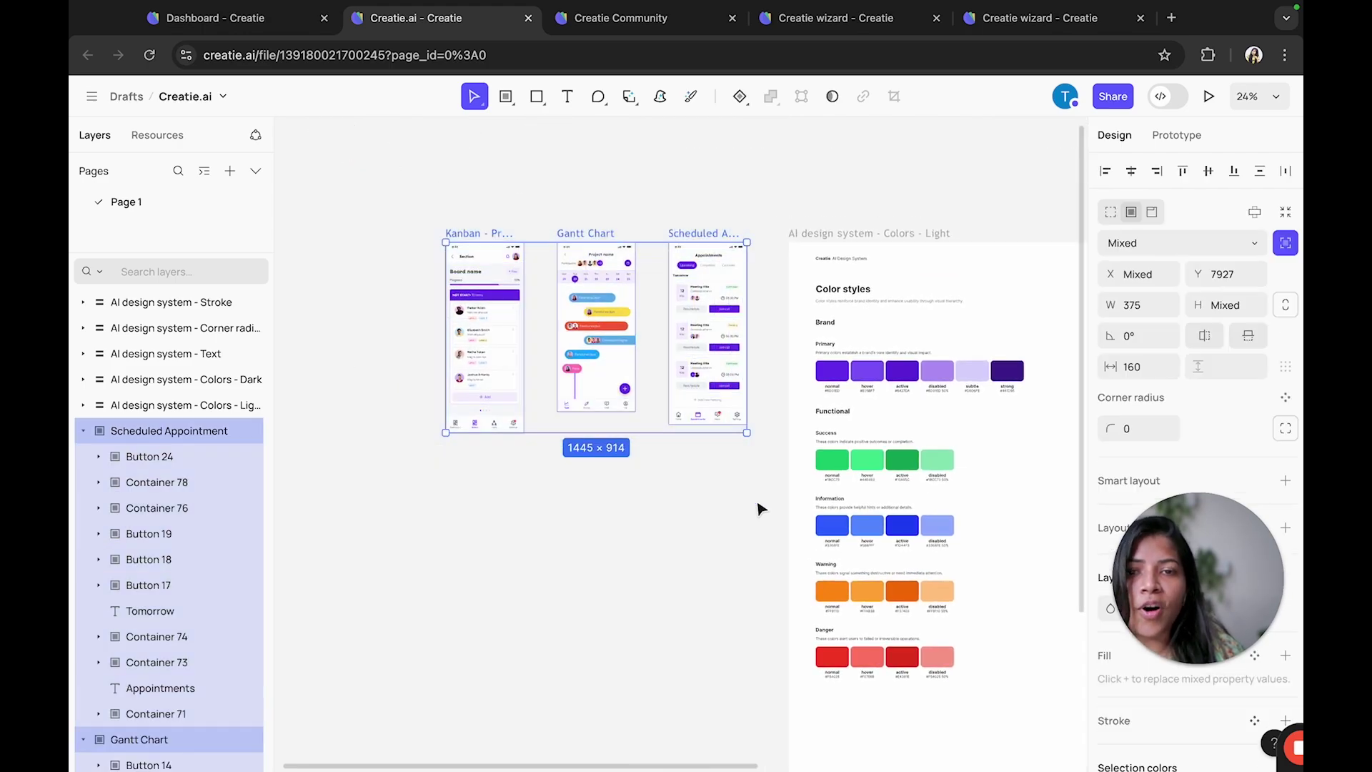
left_click(601, 99)
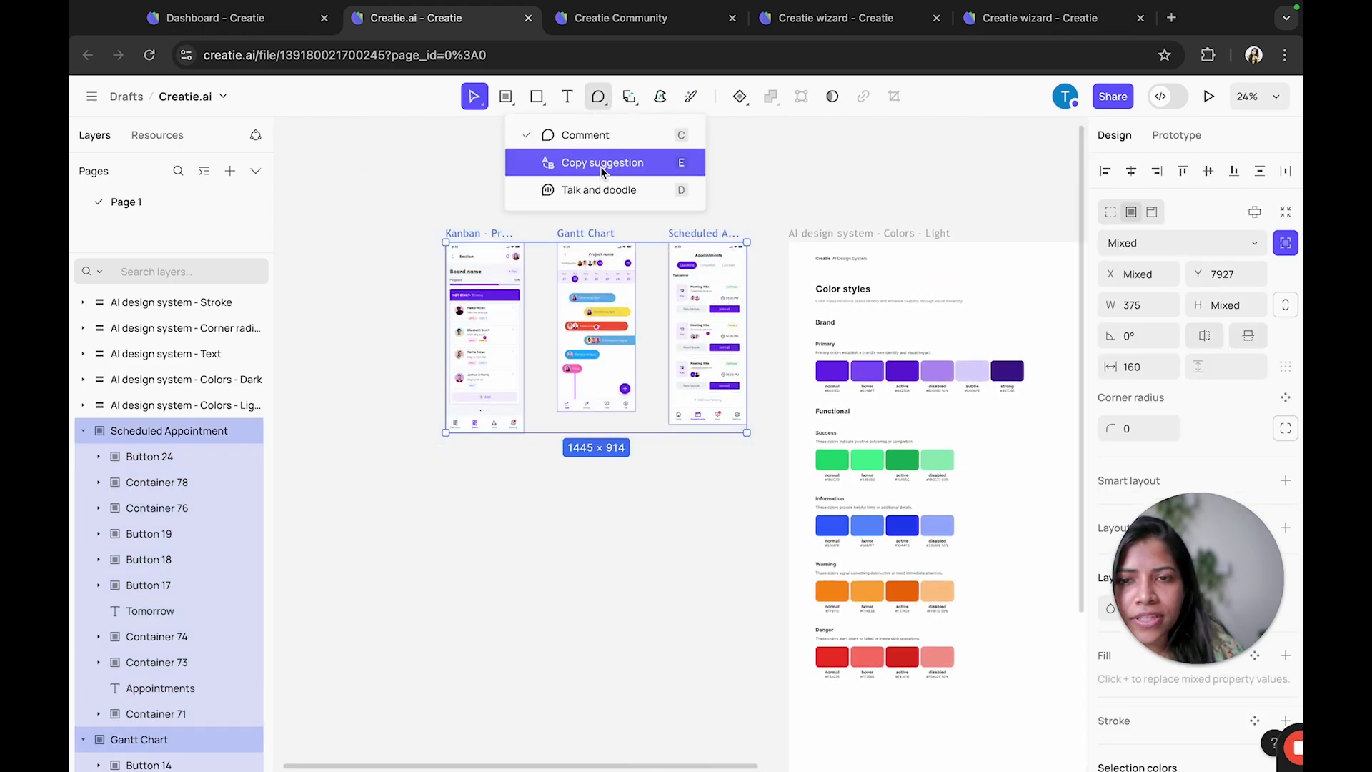
left_click(630, 97)
left_click(633, 136)
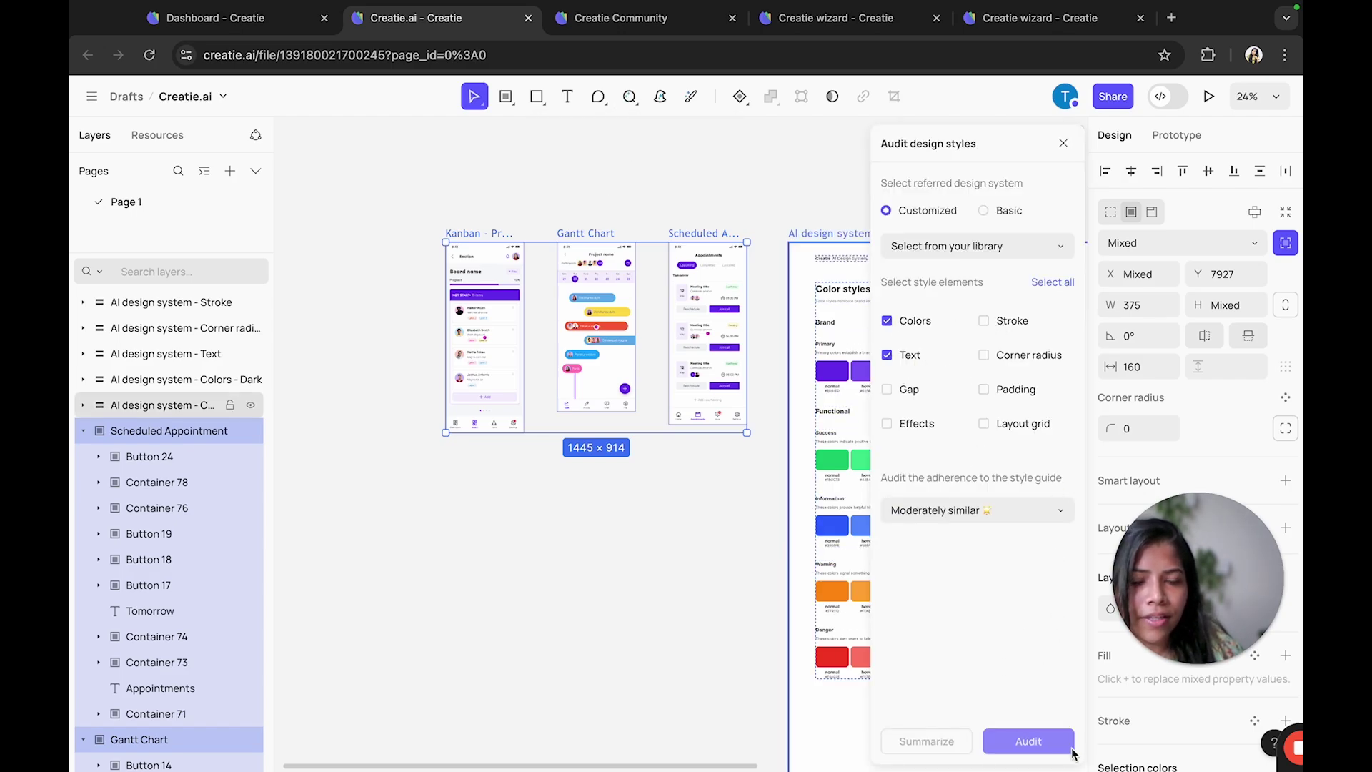
left_click(982, 213)
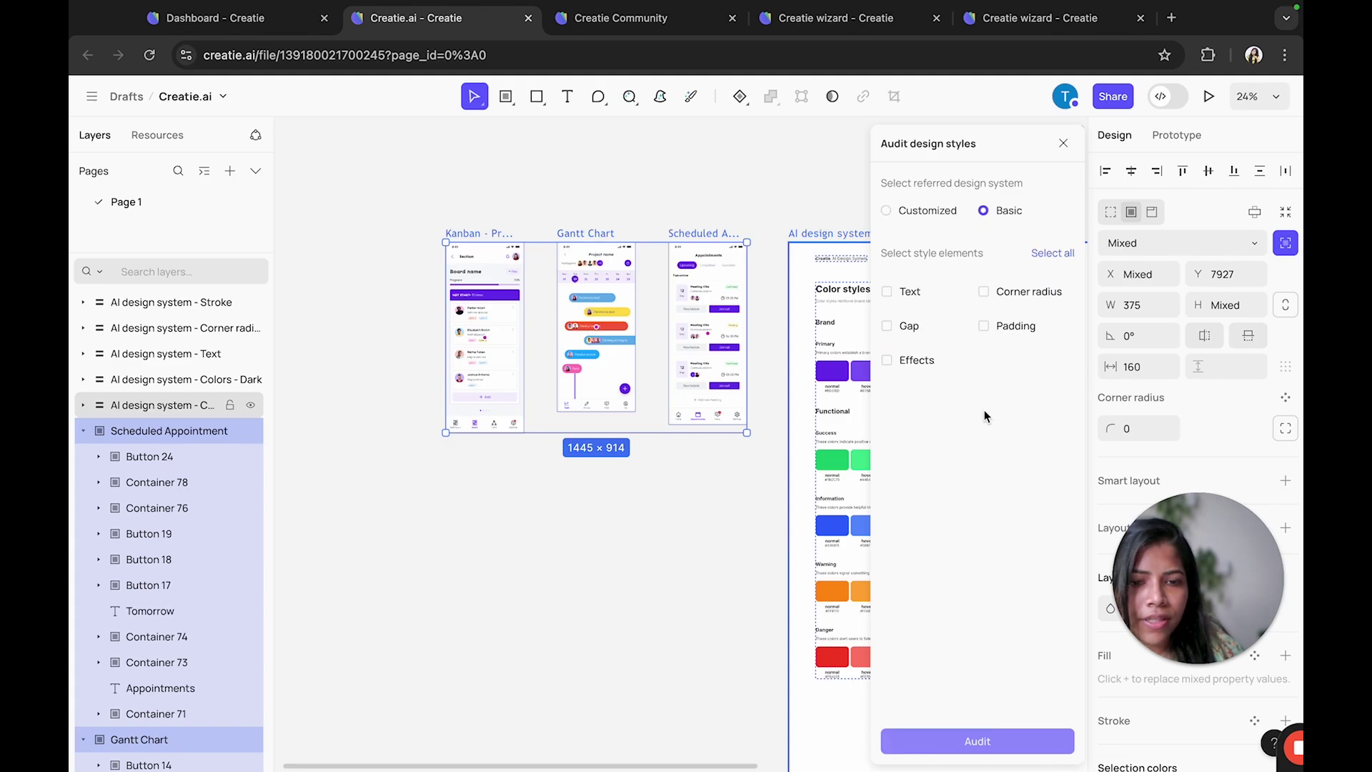
left_click(887, 293)
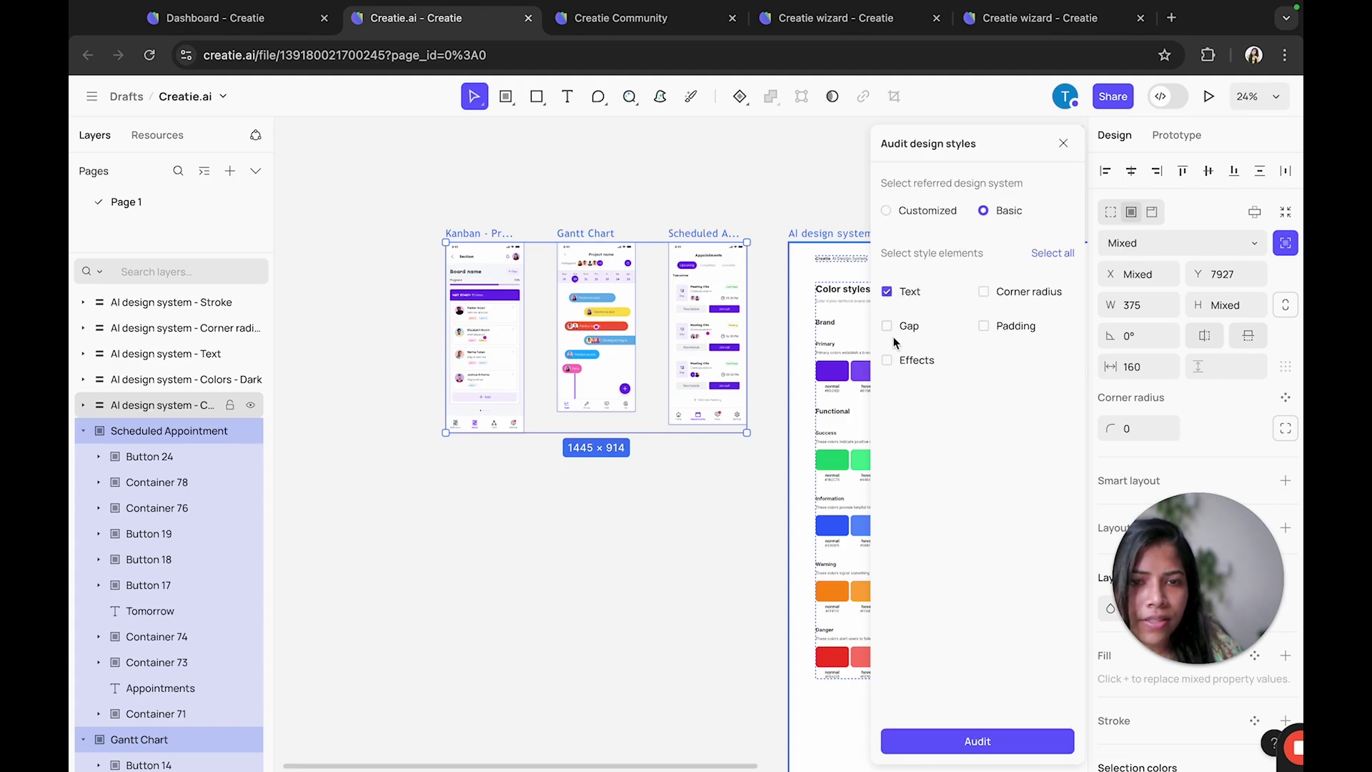
left_click(1049, 254)
left_click(990, 747)
Step: Scroll through the audit's text contrast suggestions
scroll(642, 284, "up", 5)
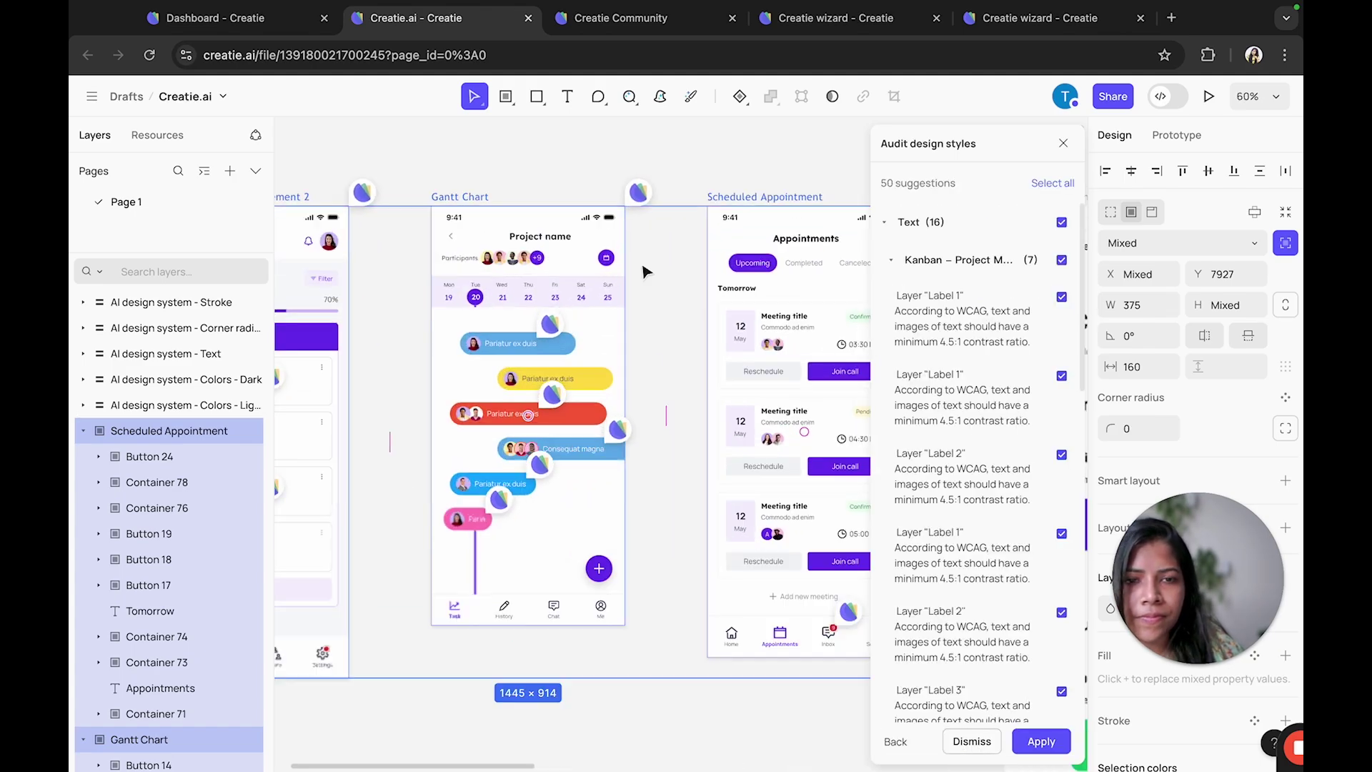
scroll(987, 429, "down", 1)
scroll(994, 266, "up", 1)
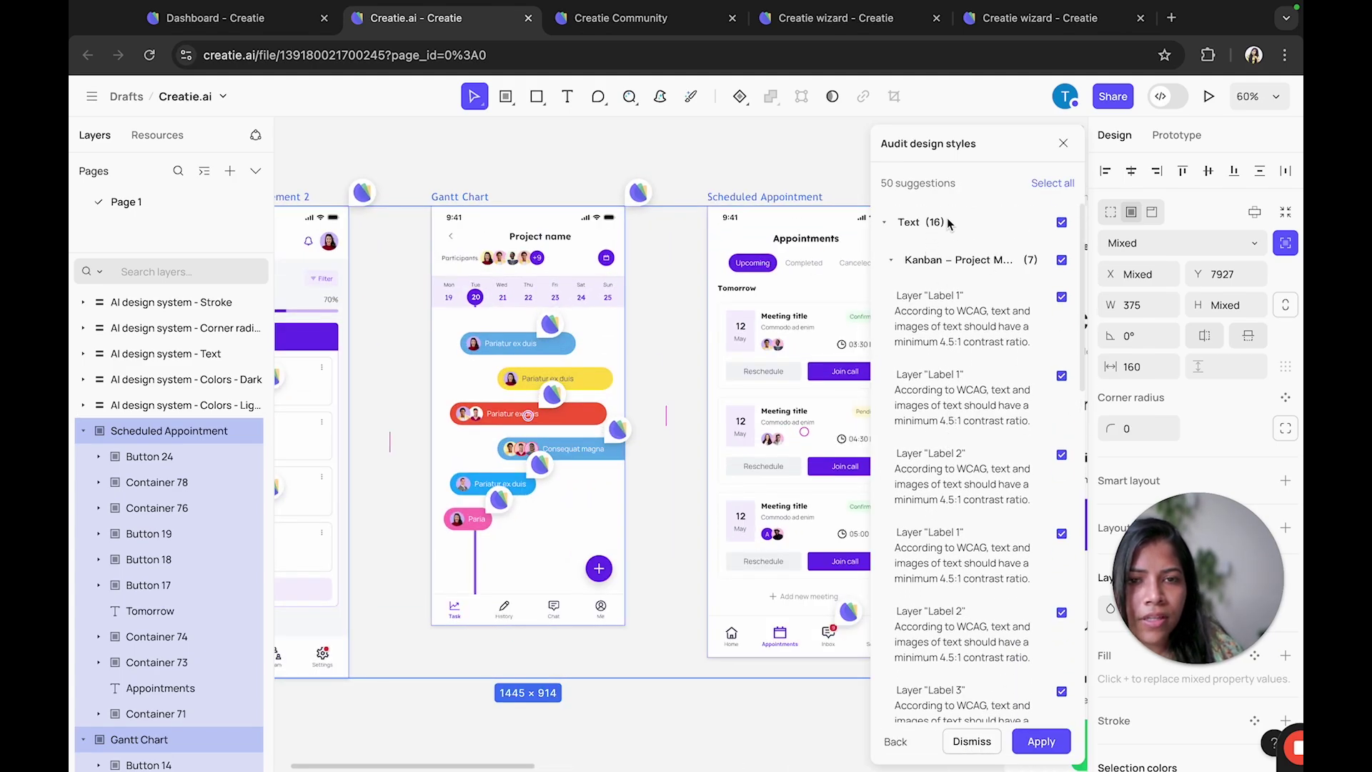
scroll(964, 408, "down", 3)
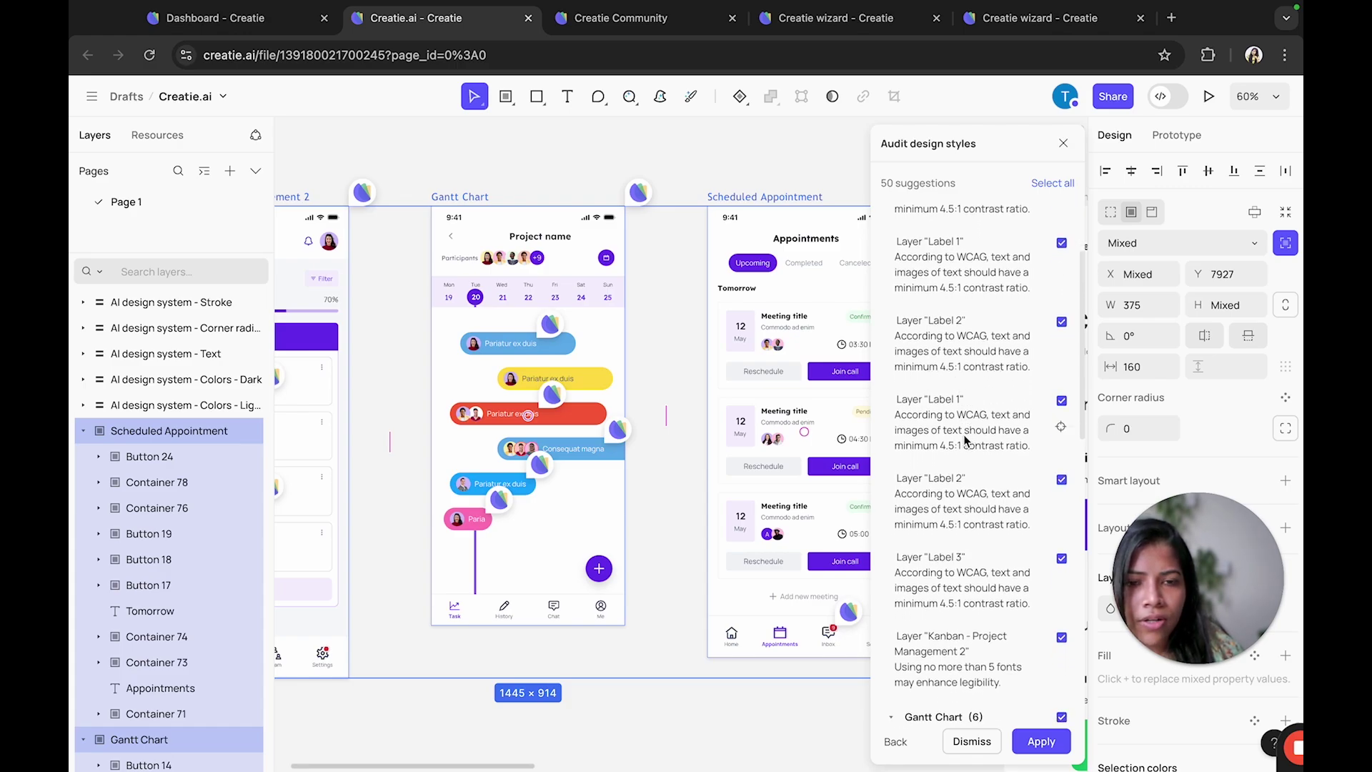
scroll(964, 439, "down", 10)
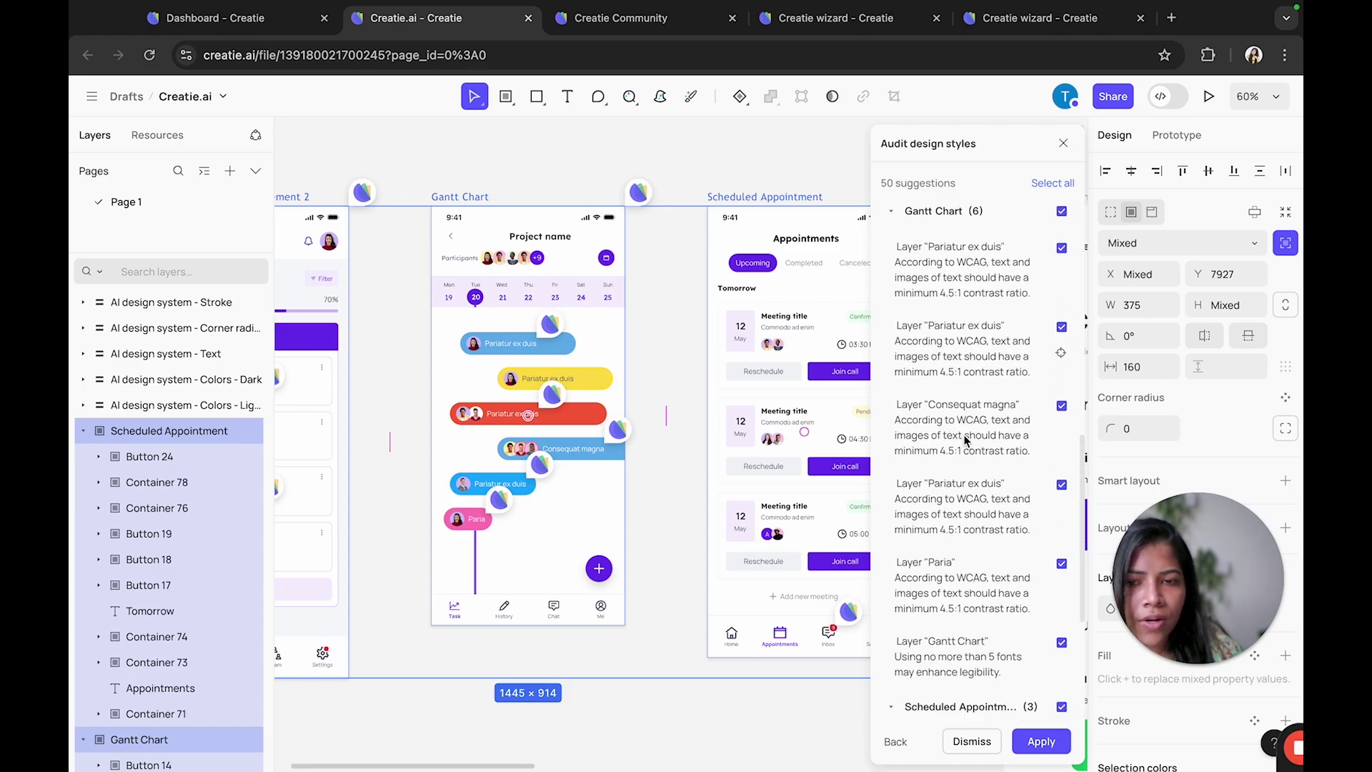
scroll(964, 439, "down", 6)
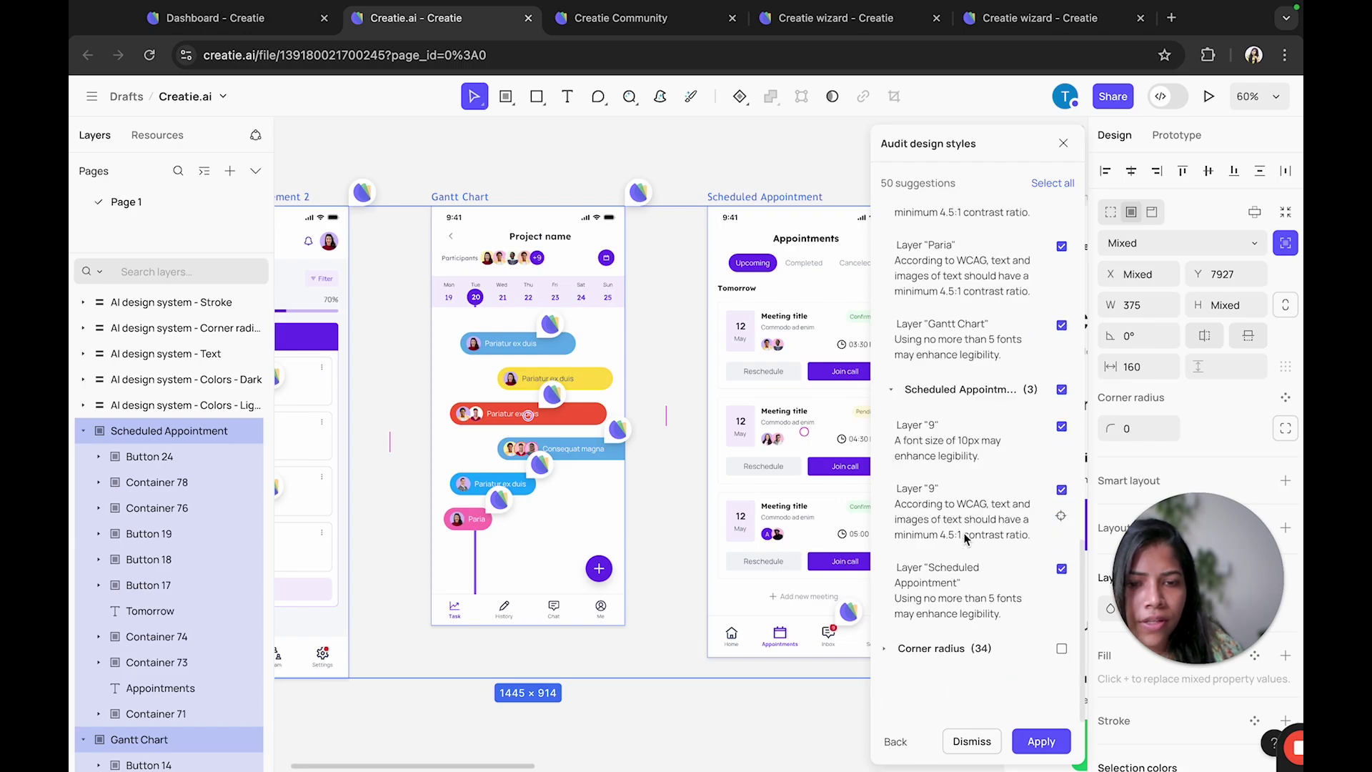
Step: Expand and review the Corner radius suggestions, then close the audit without applying any
left_click(949, 651)
scroll(951, 650, "down", 7)
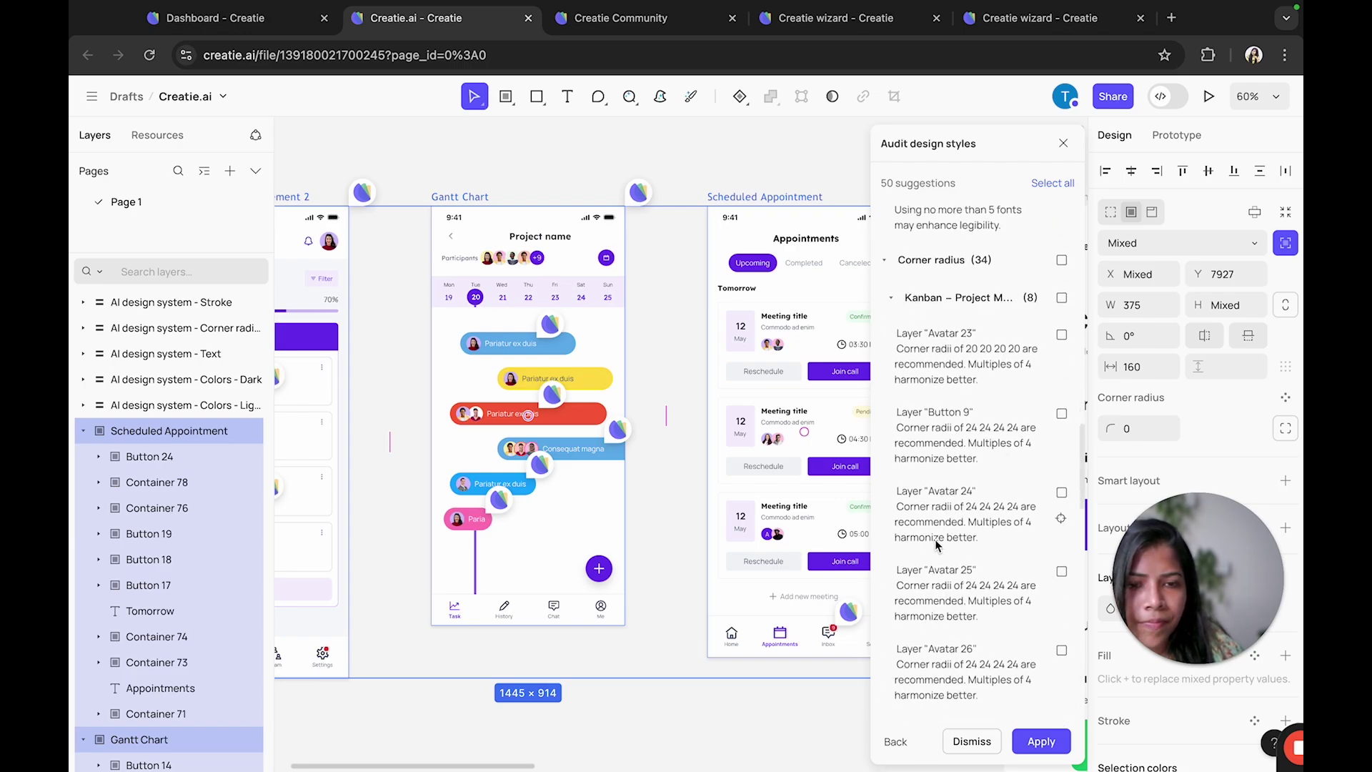
scroll(954, 628, "down", 20)
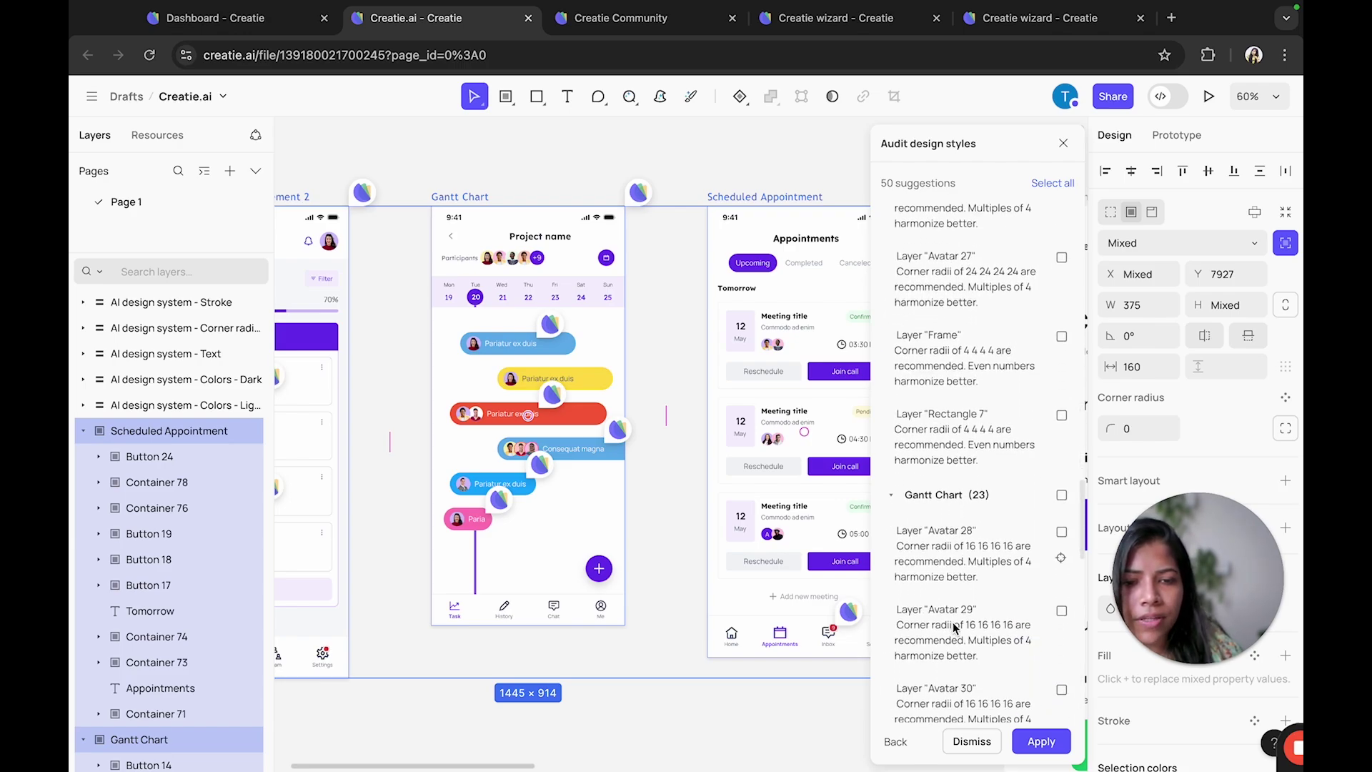
scroll(954, 627, "down", 15)
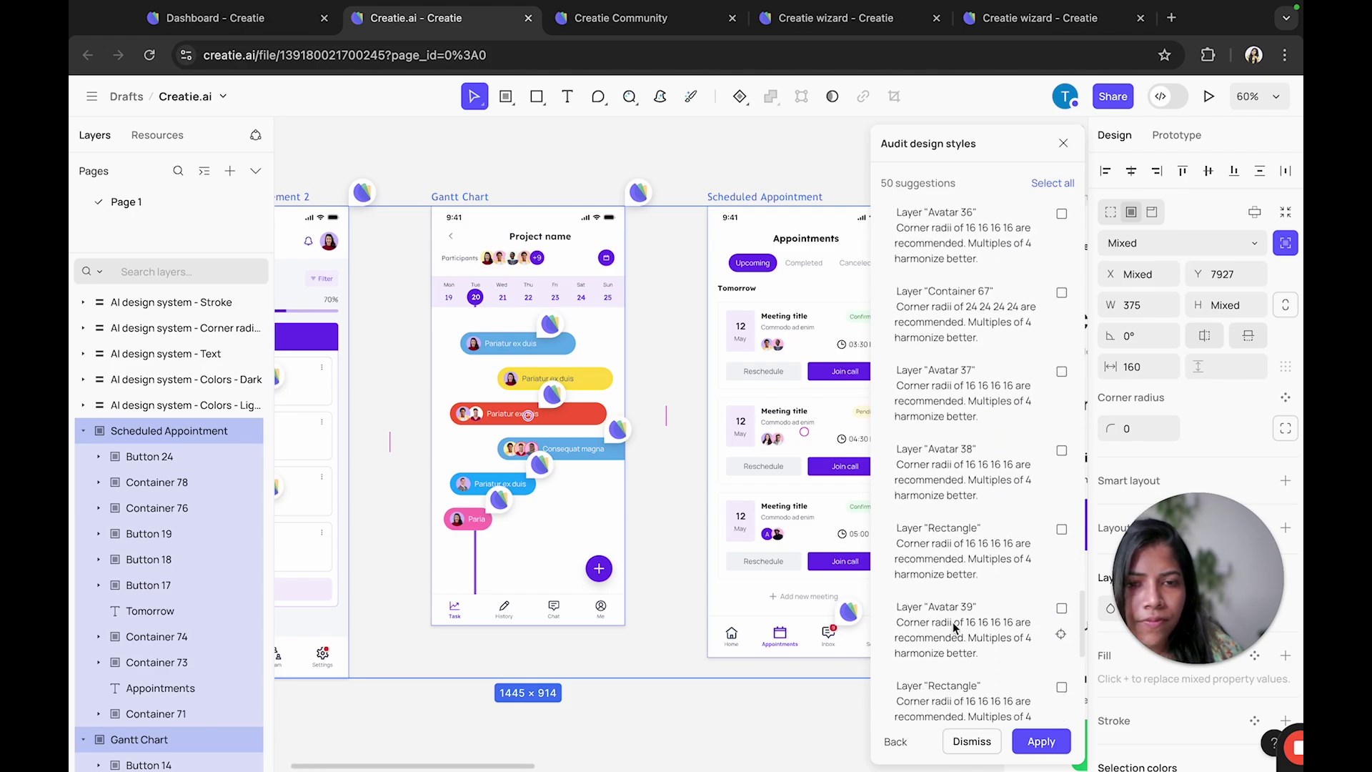
scroll(953, 627, "down", 10)
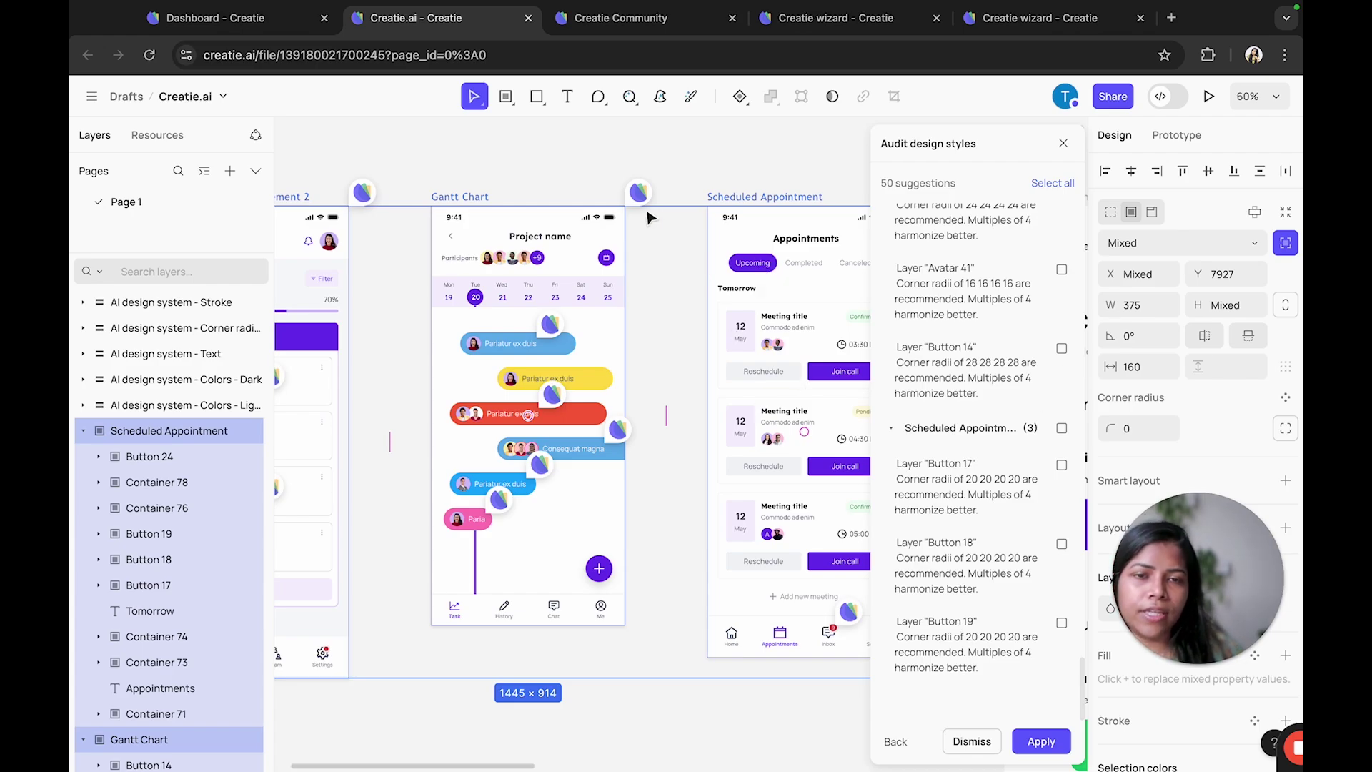
left_click(1063, 143)
scroll(746, 234, "down", 2)
scroll(747, 234, "left", 3)
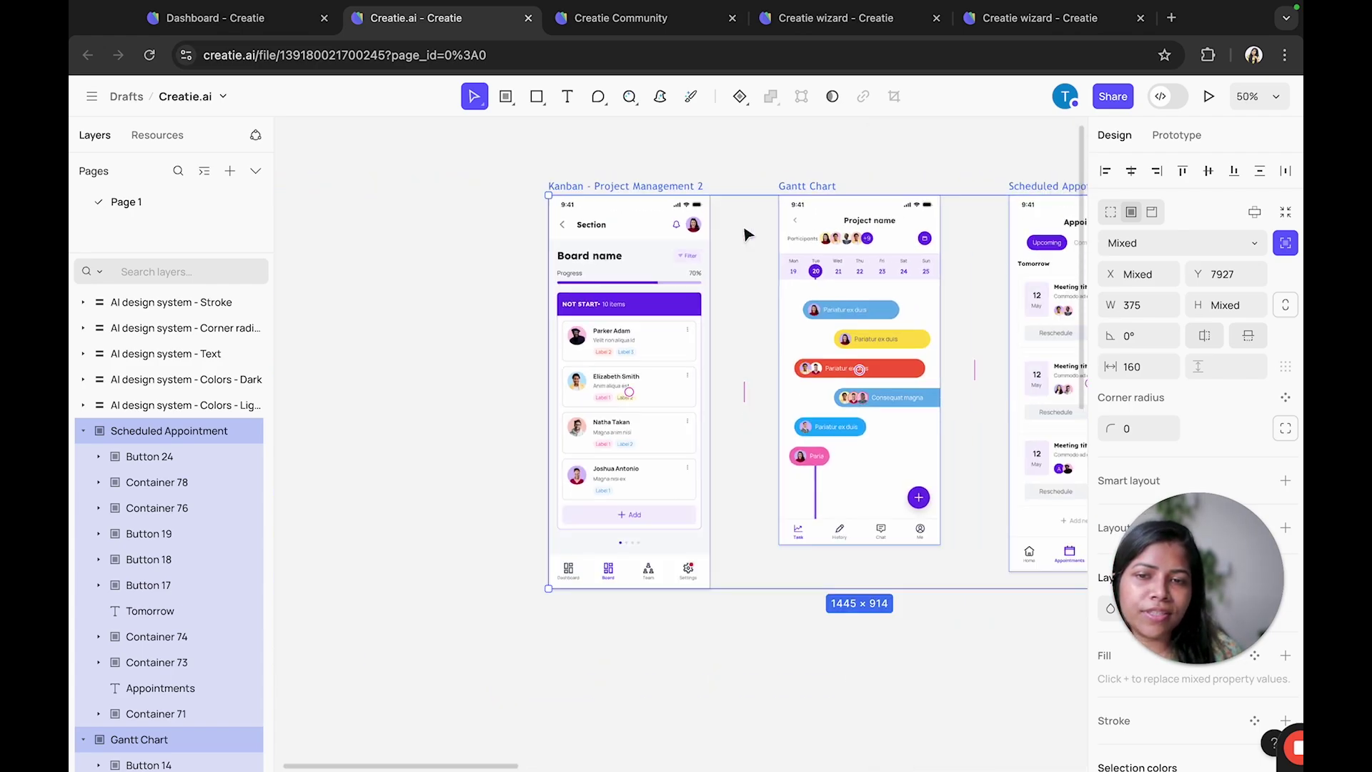
Step: Zoom out on the canvas to view the wizard file's AI design system frames
scroll(747, 235, "down", 2)
scroll(747, 234, "right", 2)
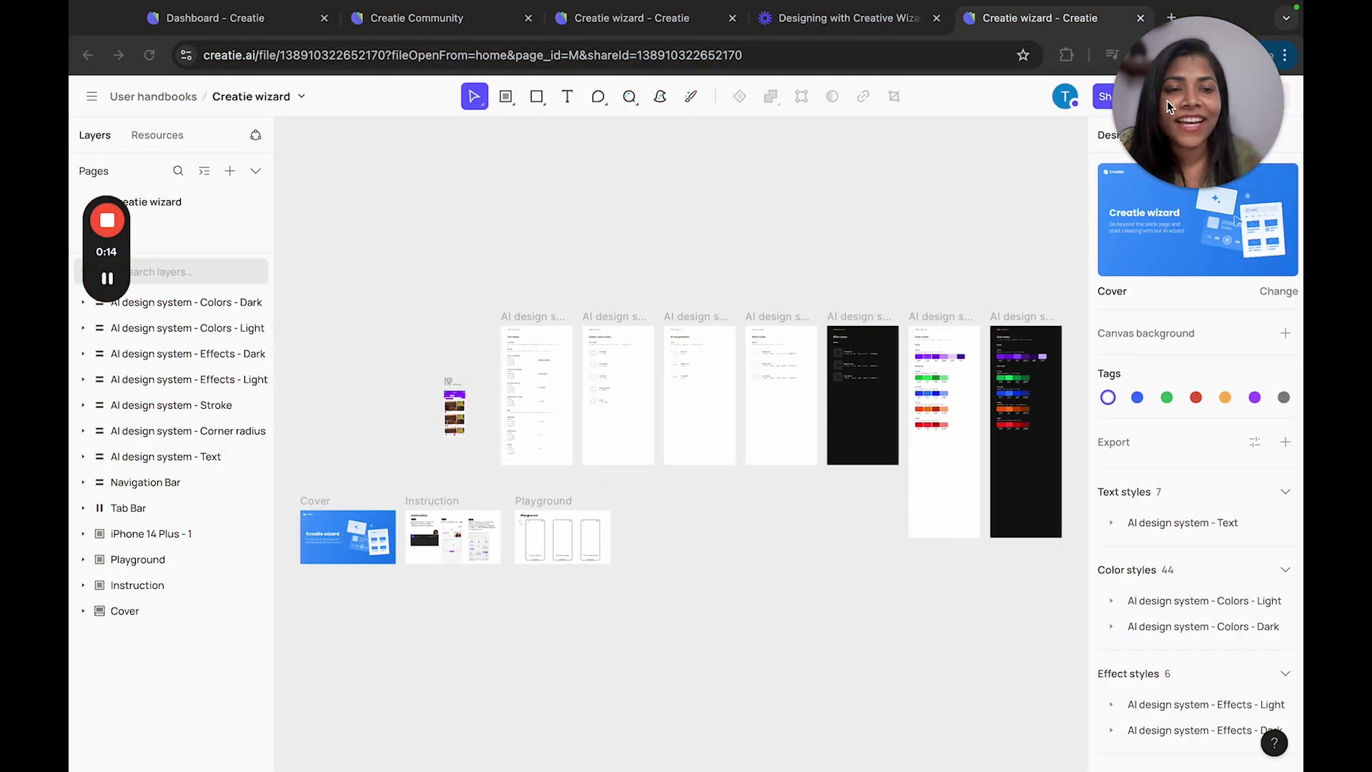
Step: Switch to the Comment tool and look over the comment filters and link access options
left_click_drag(1168, 100, 143, 104)
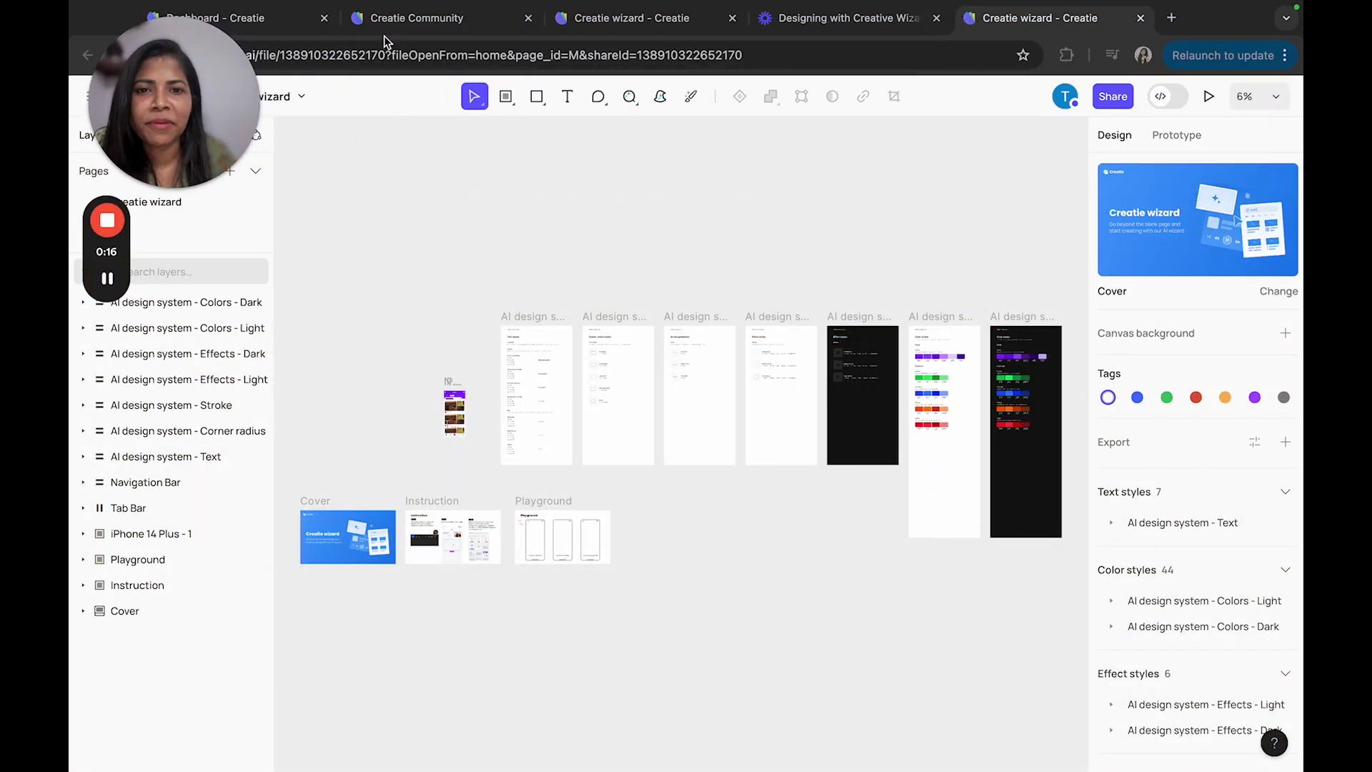
left_click(598, 98)
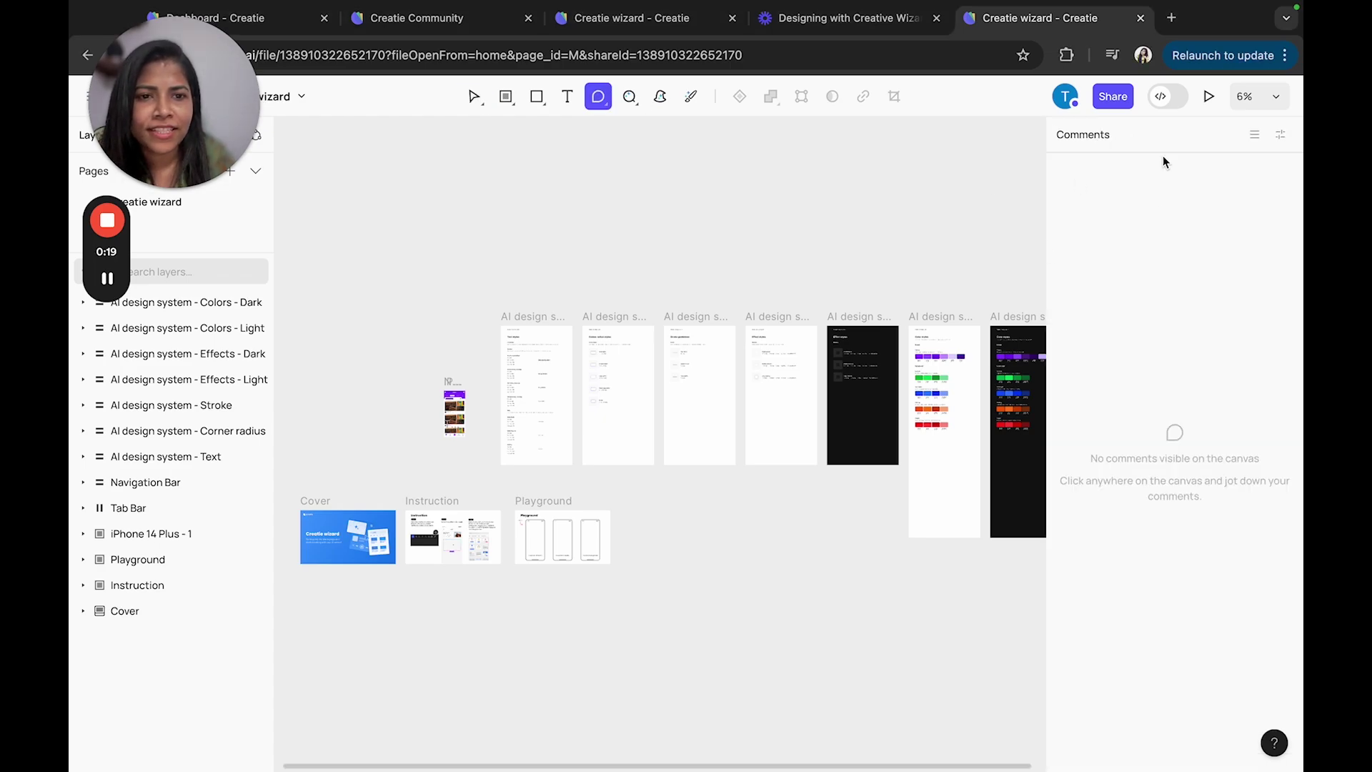
left_click(1255, 134)
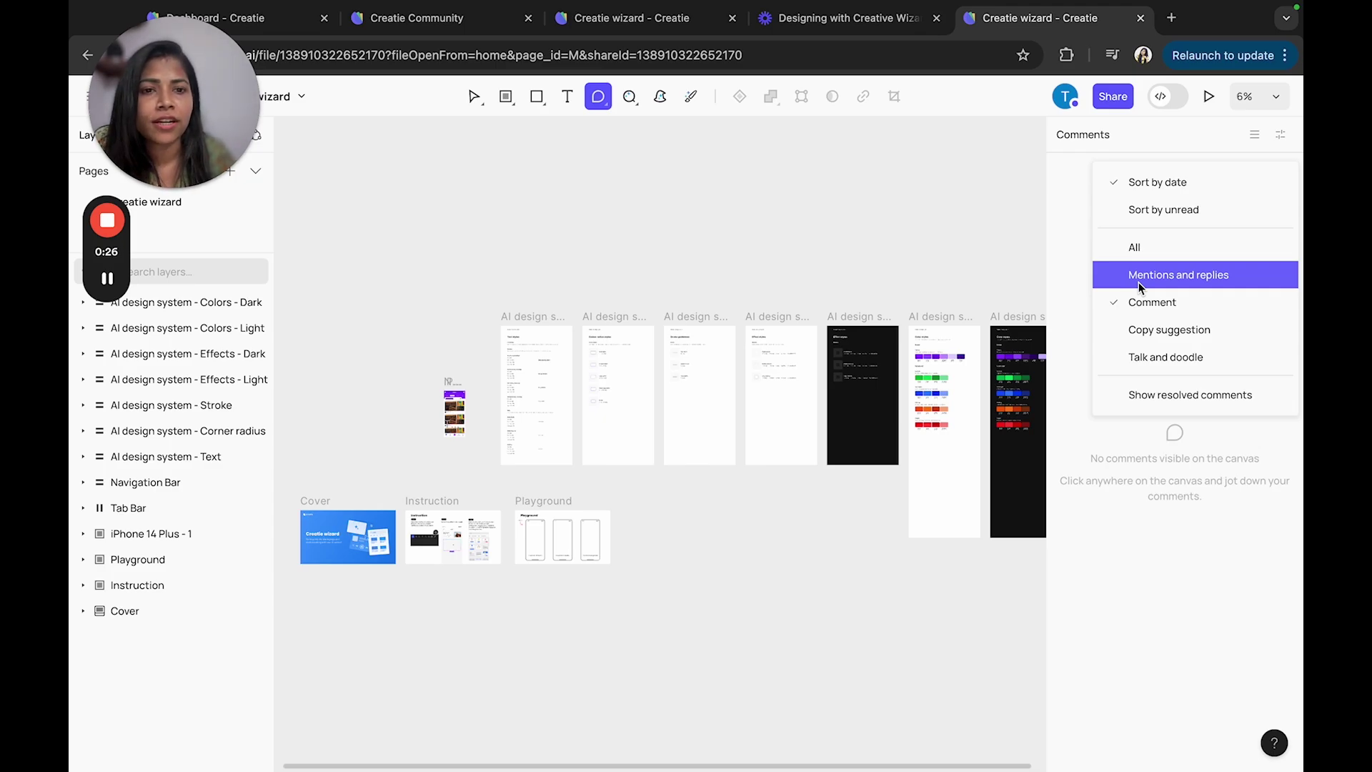
left_click(1113, 97)
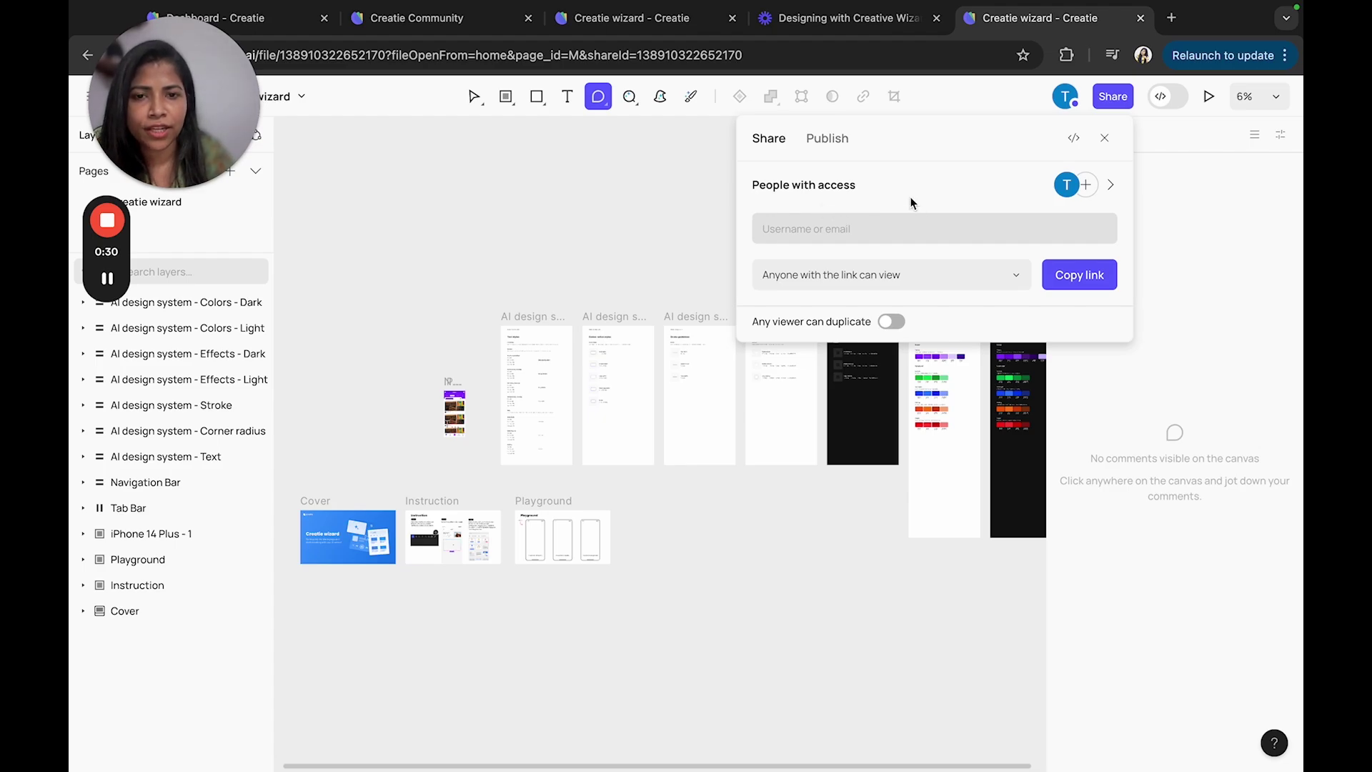
left_click(902, 277)
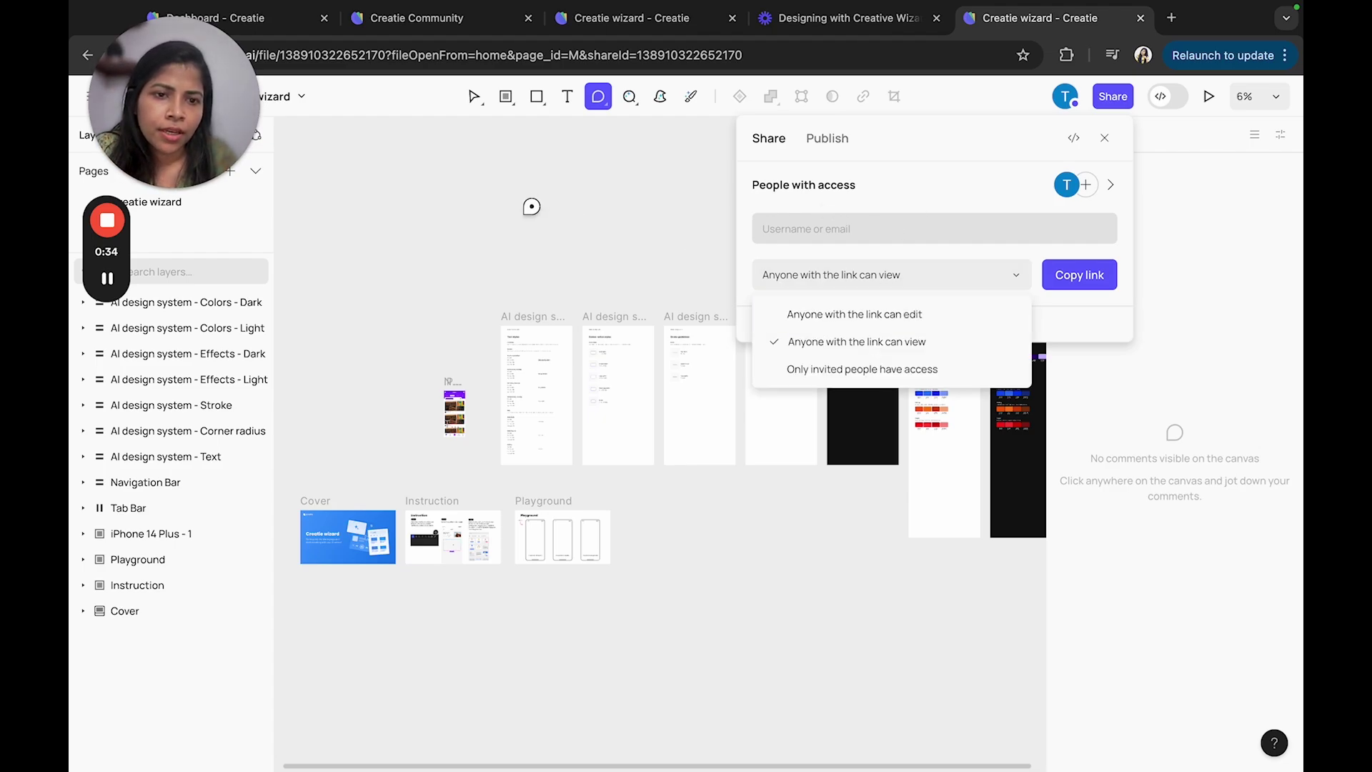
left_click(583, 225)
Step: Keep all comments shown and bring up the sharing dialog with view-only link access
left_click(600, 106)
left_click(600, 101)
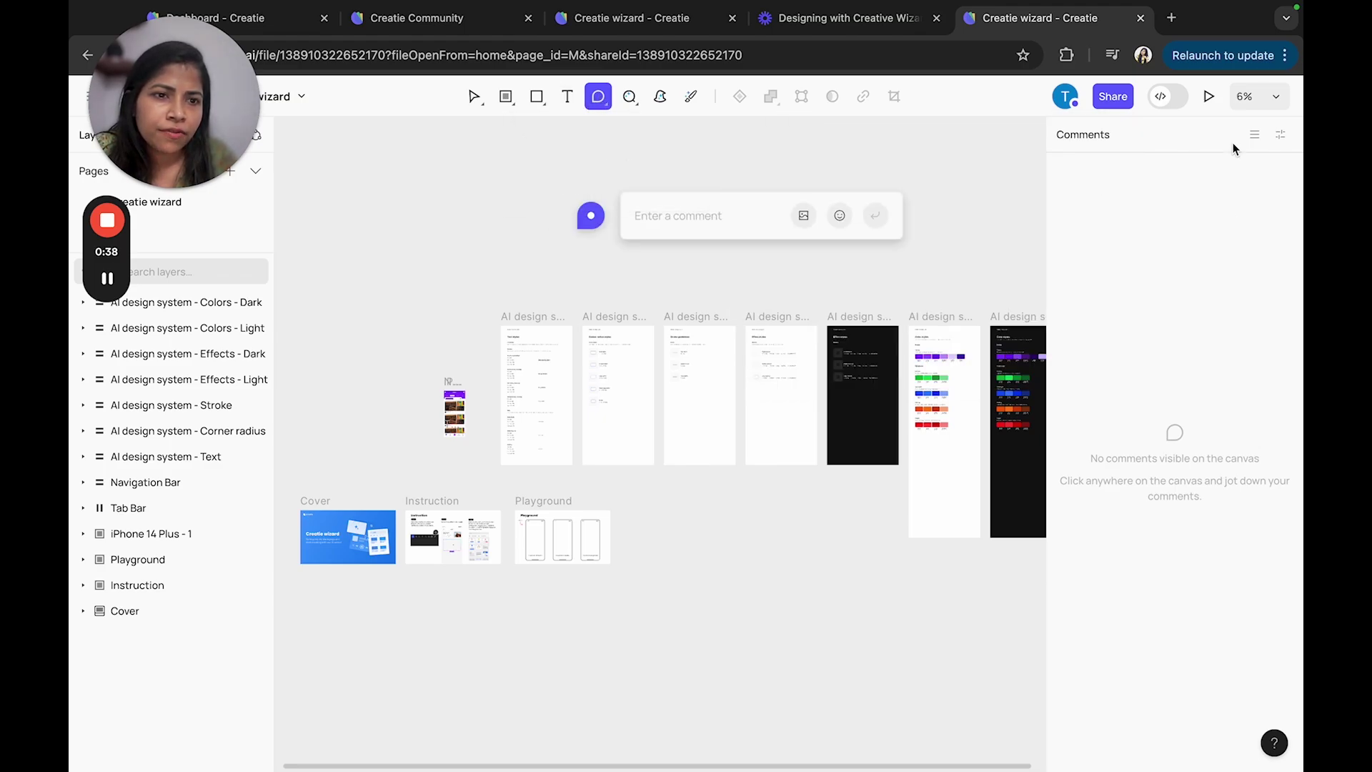
left_click(1272, 134)
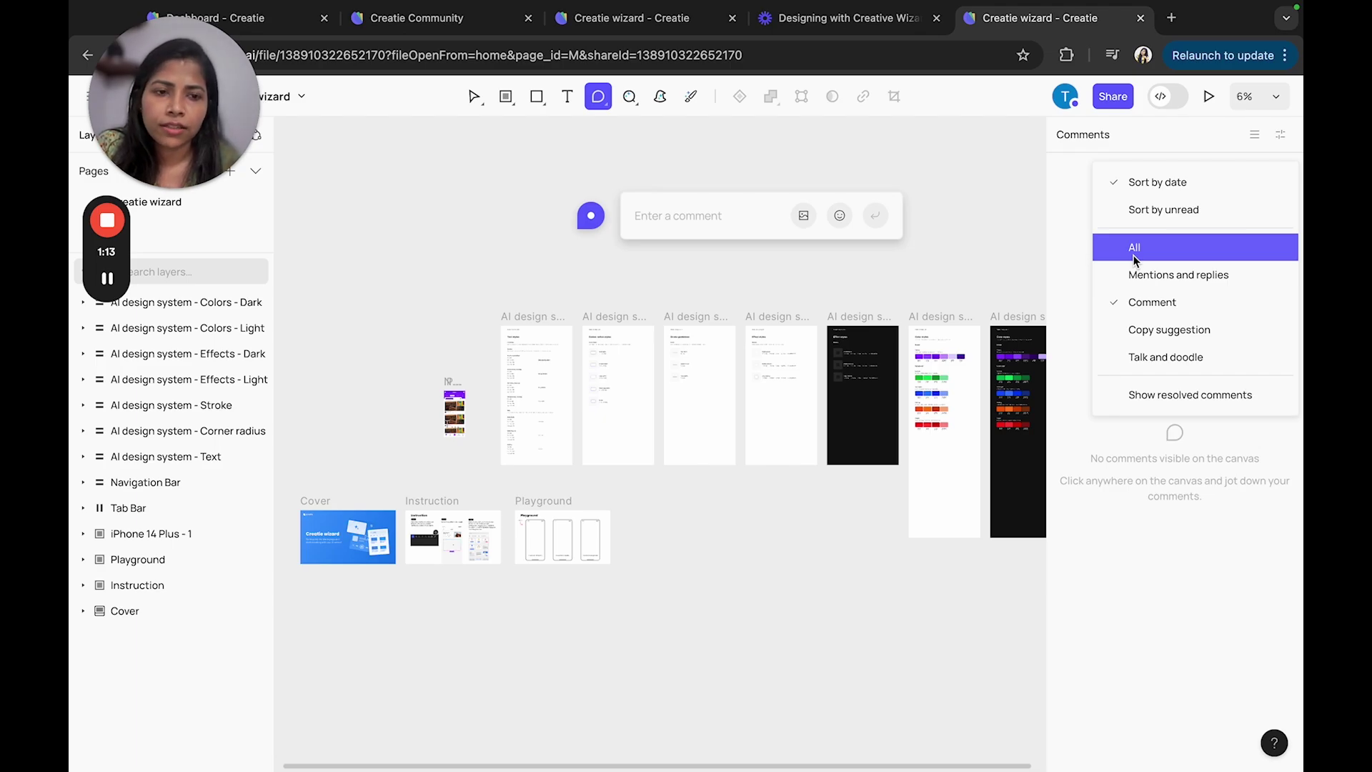
left_click(1143, 258)
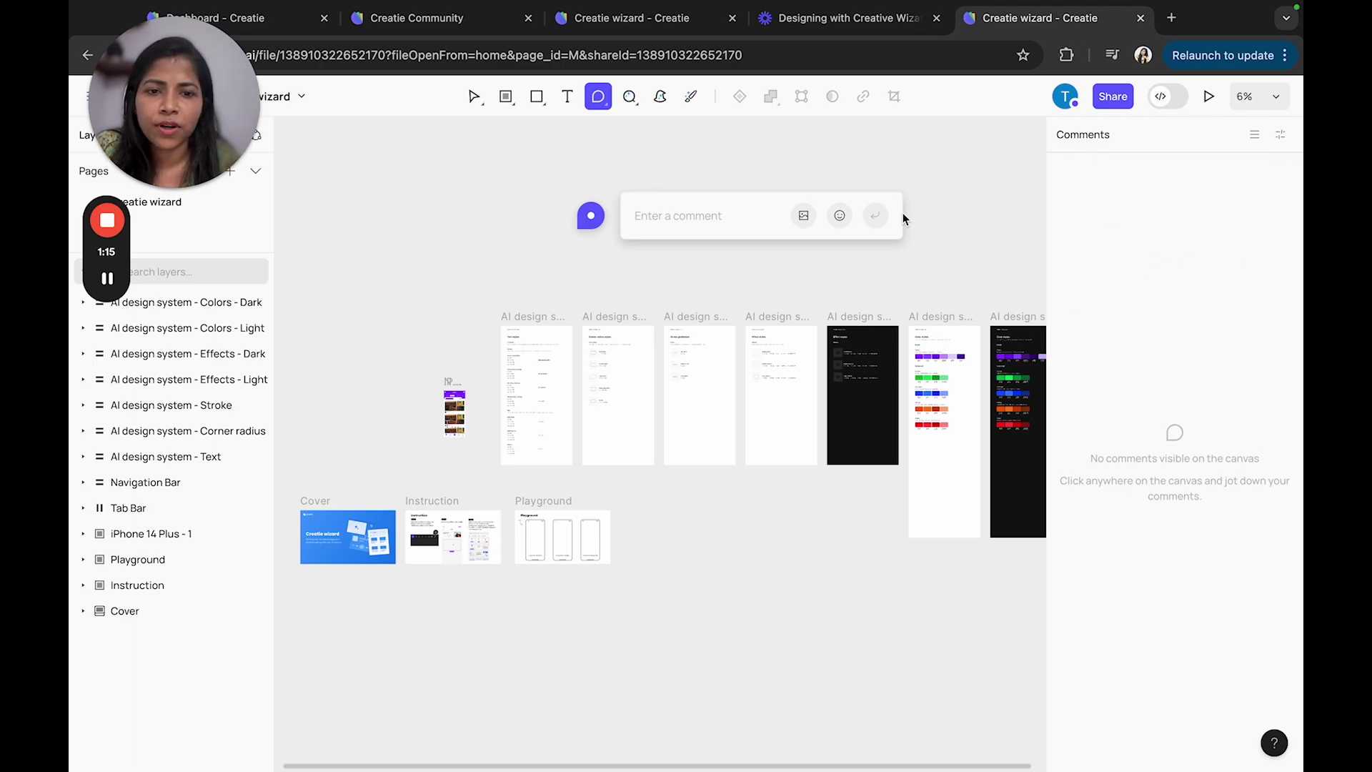
left_click(1112, 97)
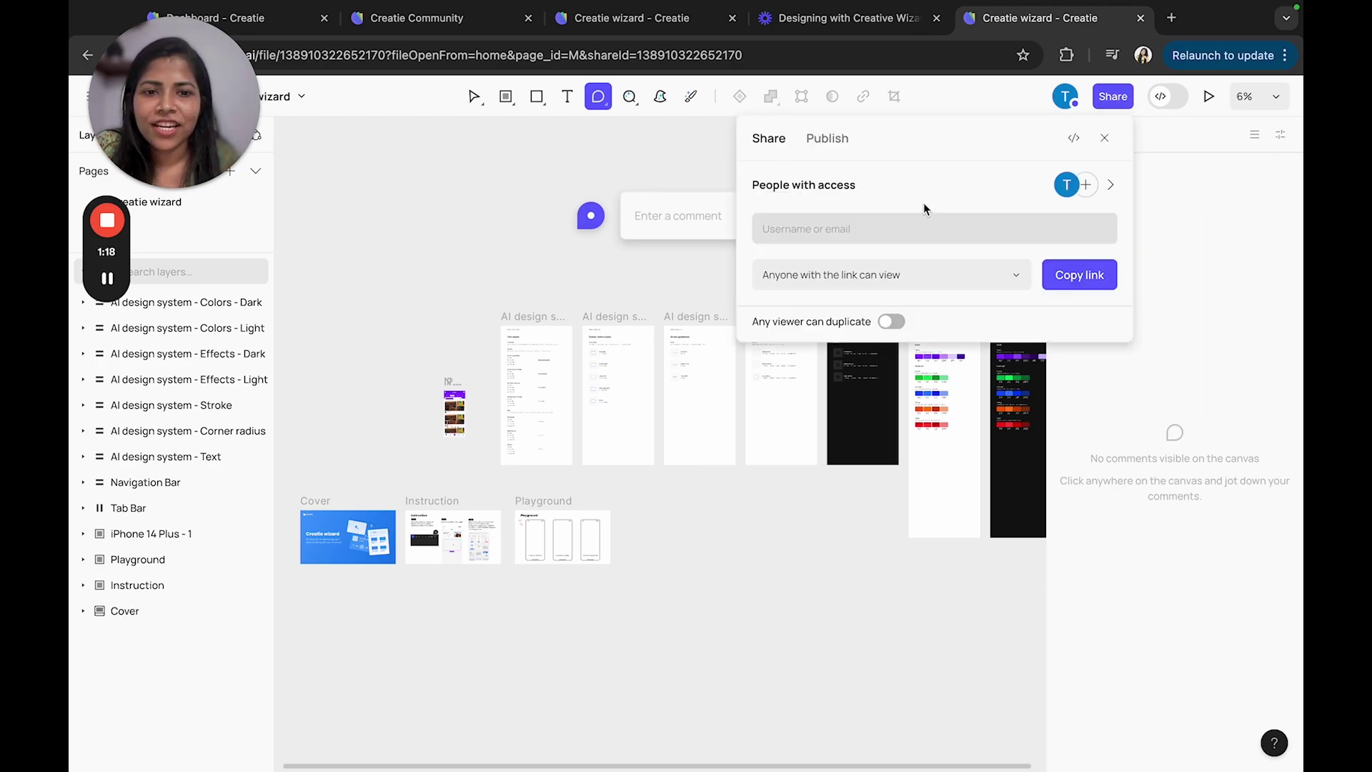
Step: Check the link access and people list, then copy the wizard file's view-only share link
left_click(860, 277)
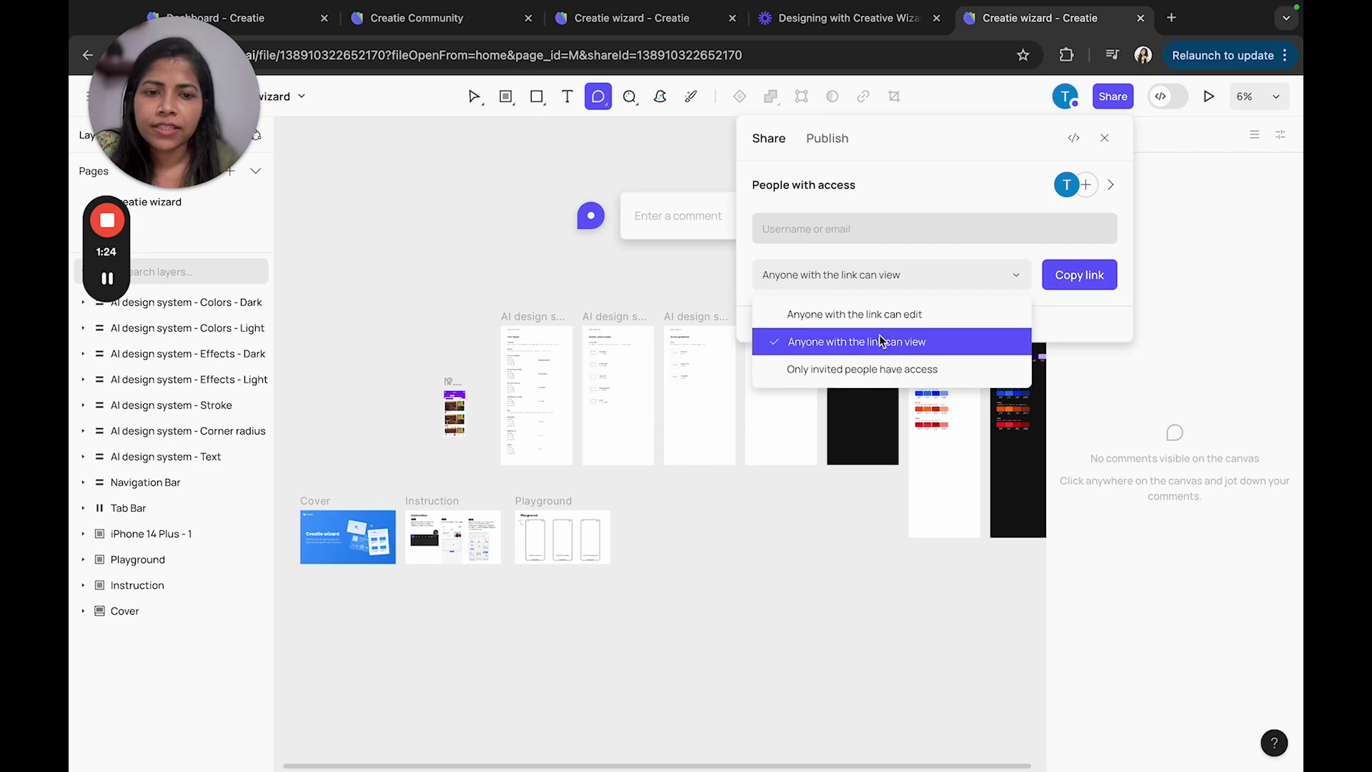
left_click(1087, 185)
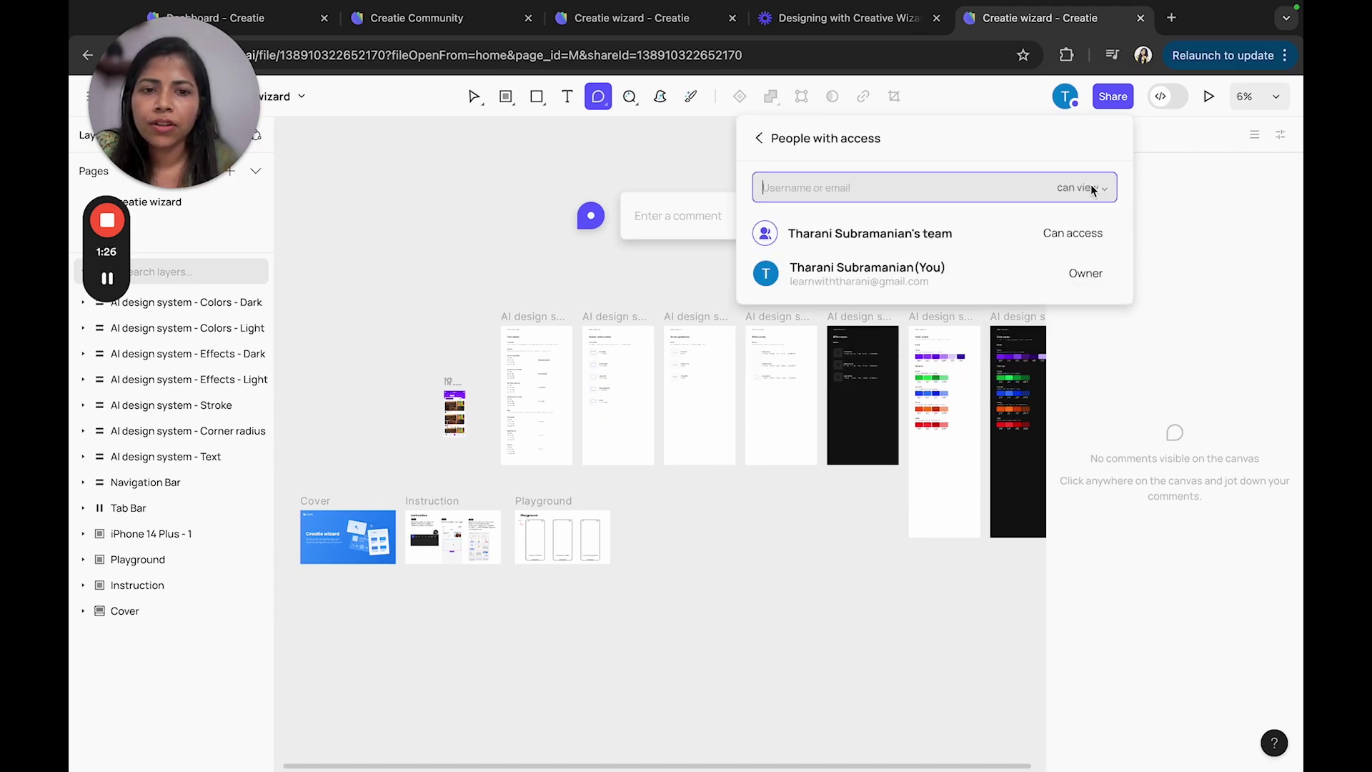
left_click(759, 140)
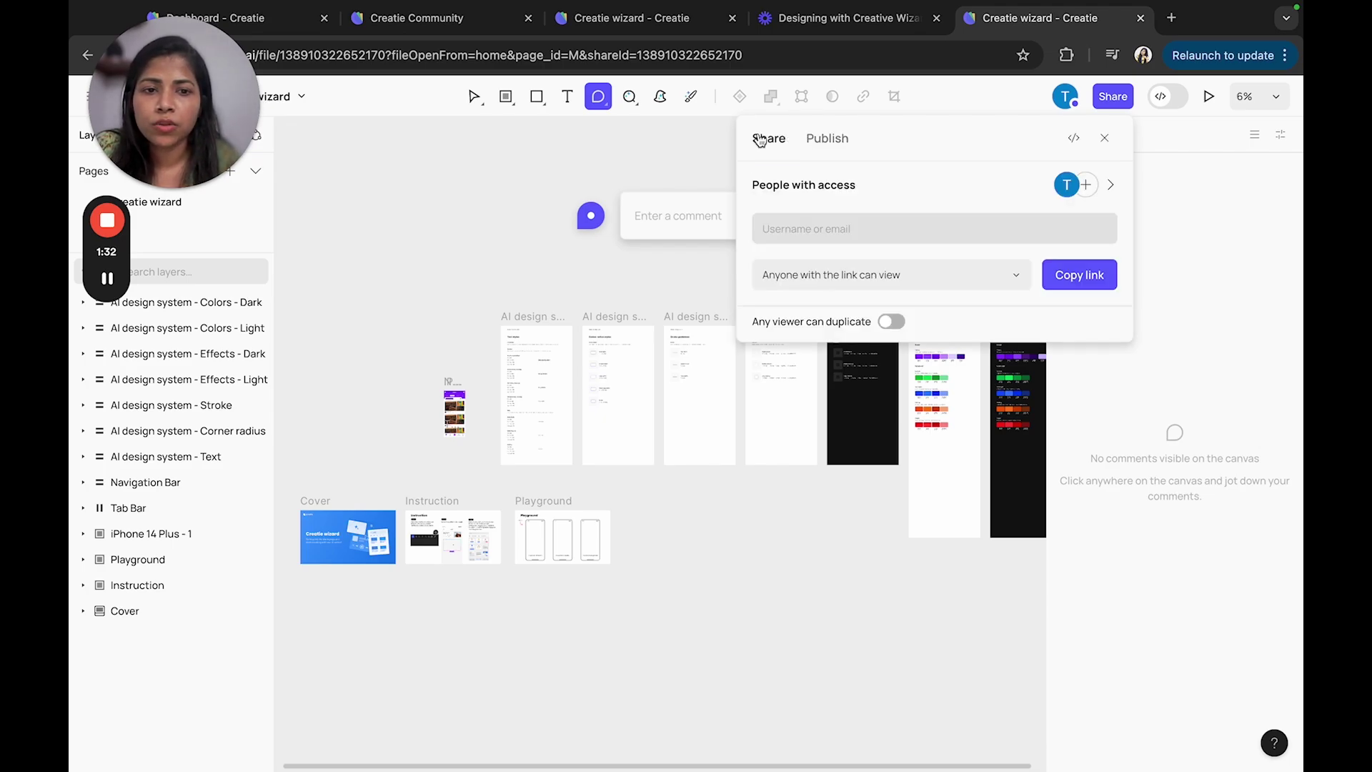
left_click(1065, 281)
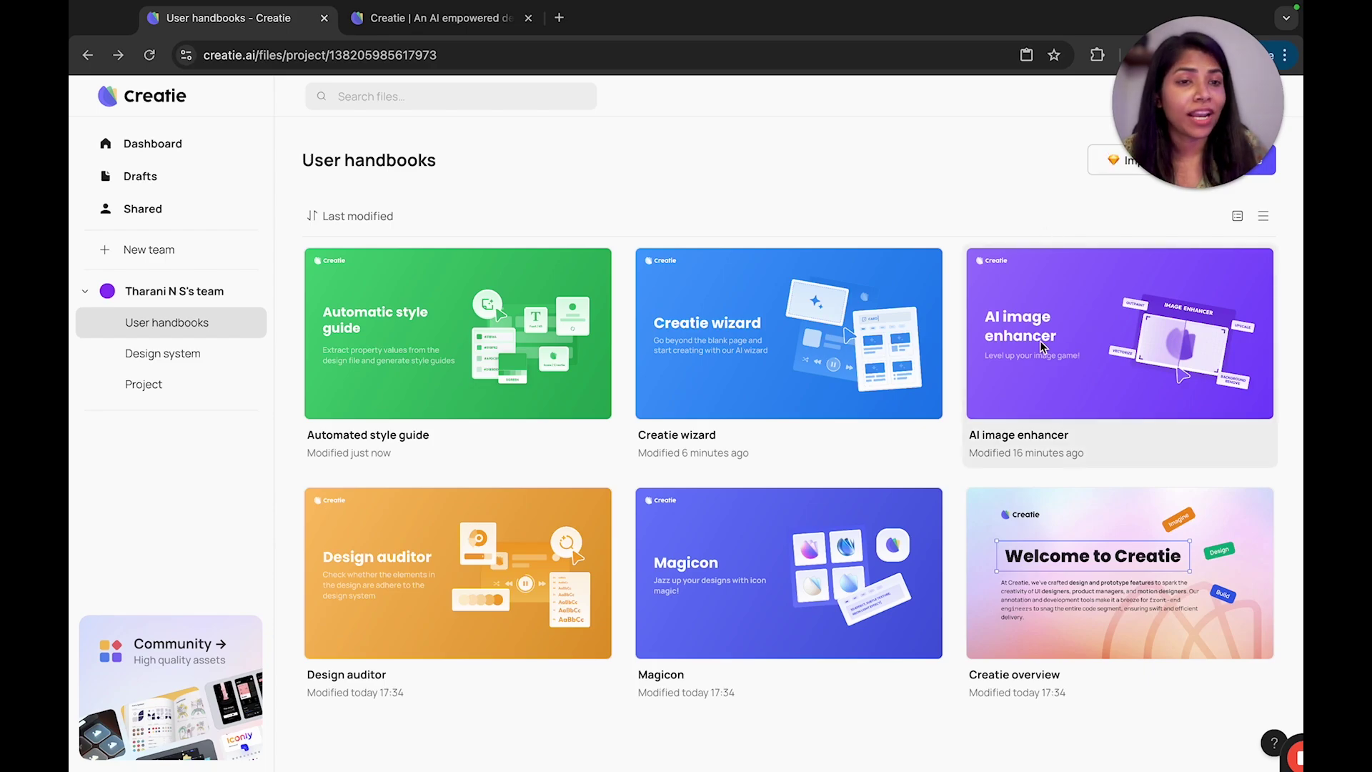
Step: Open the AI image enhancer file and select the woman-at-laptop illustration in its AI vectorizer section
left_click(1013, 382)
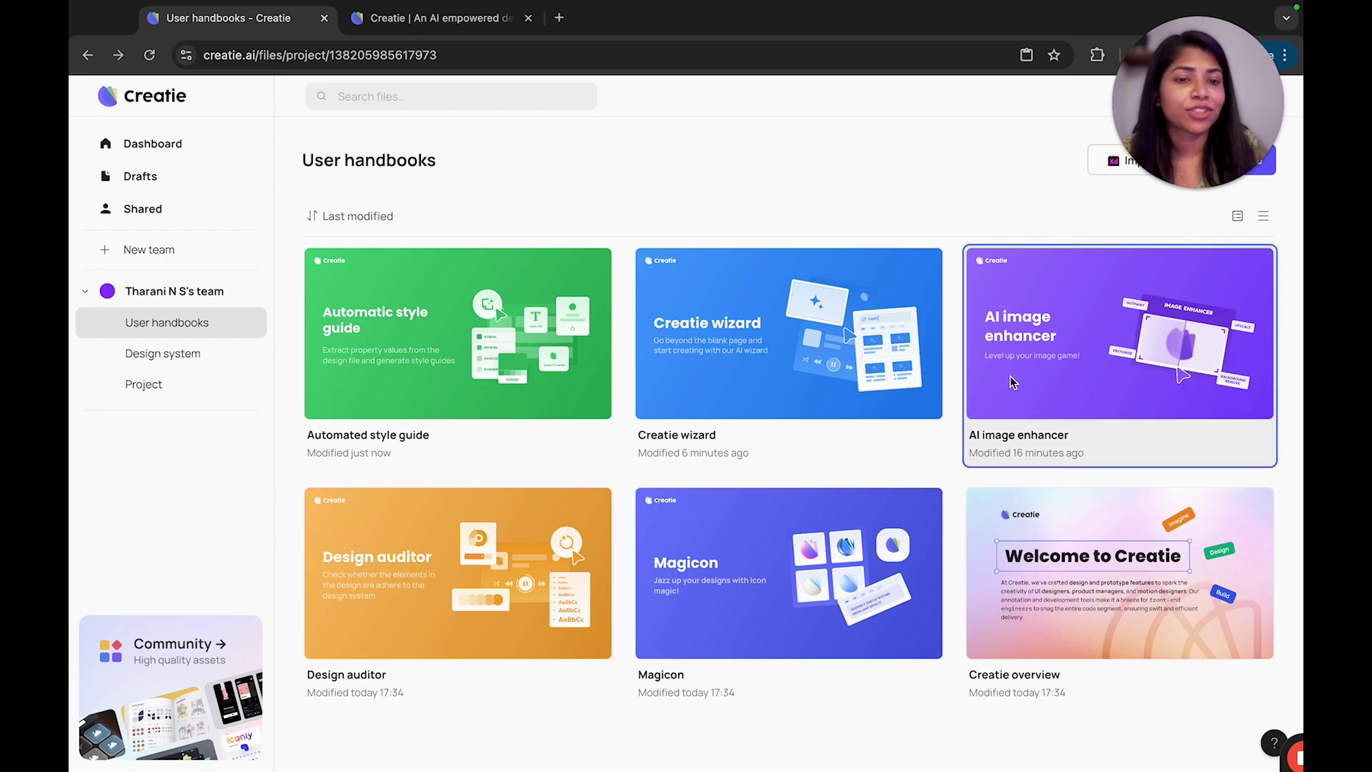
double_click(1031, 438)
scroll(822, 290, "down", 5)
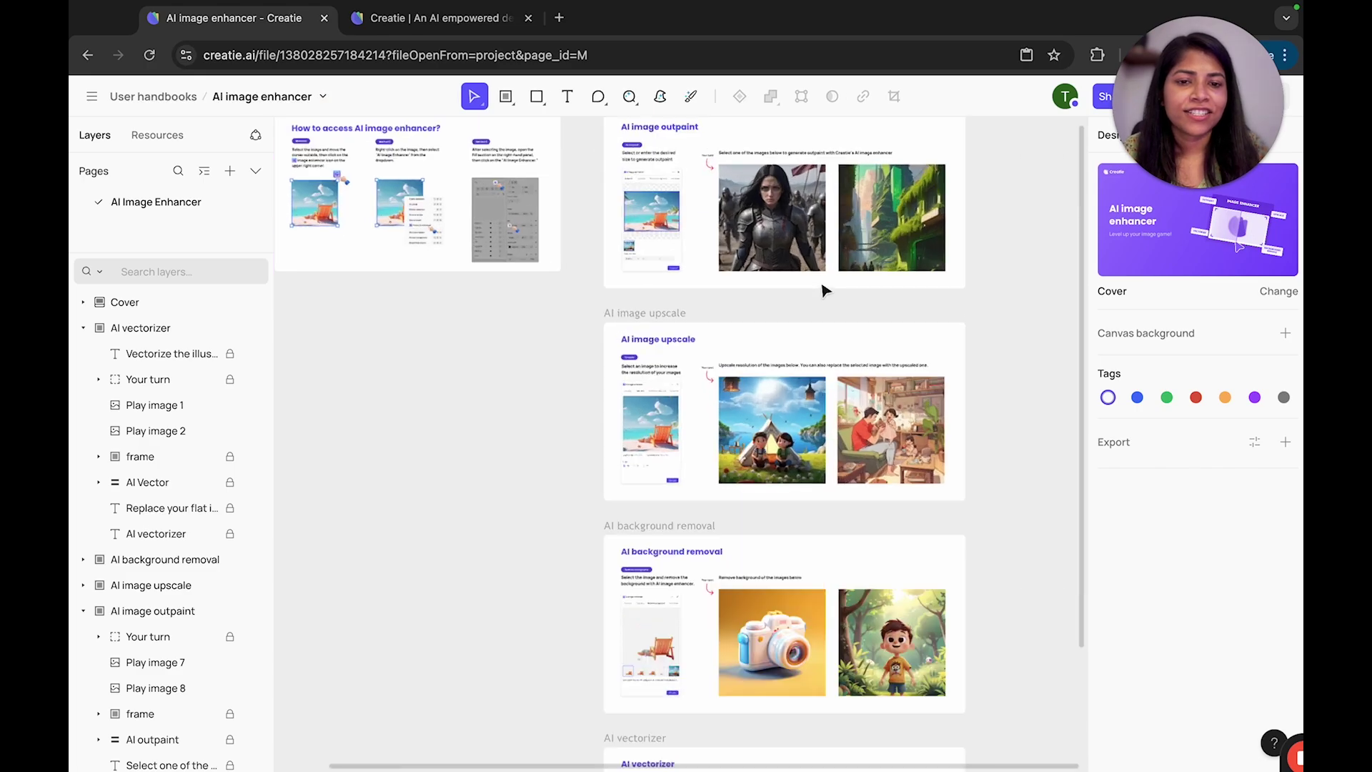
scroll(822, 290, "down", 5)
scroll(758, 297, "up", 3)
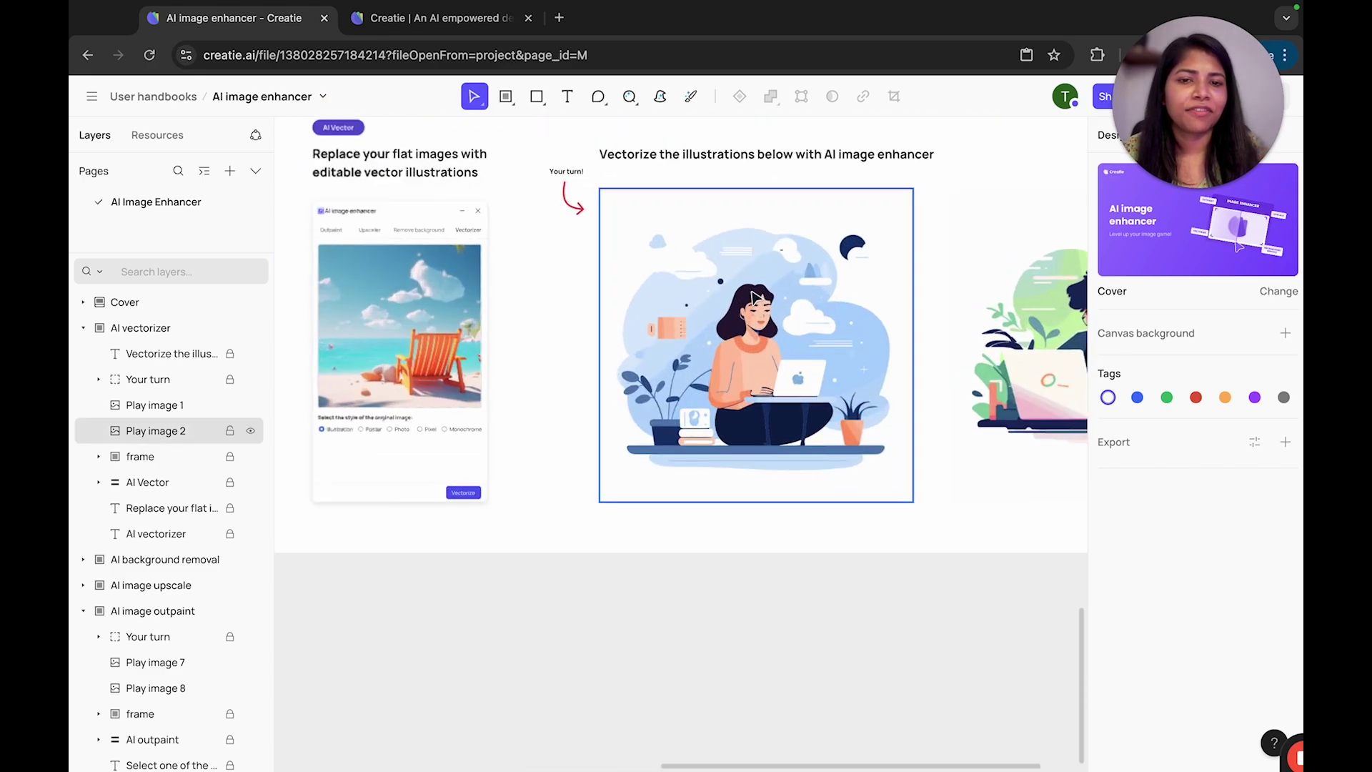
scroll(753, 296, "left", 1)
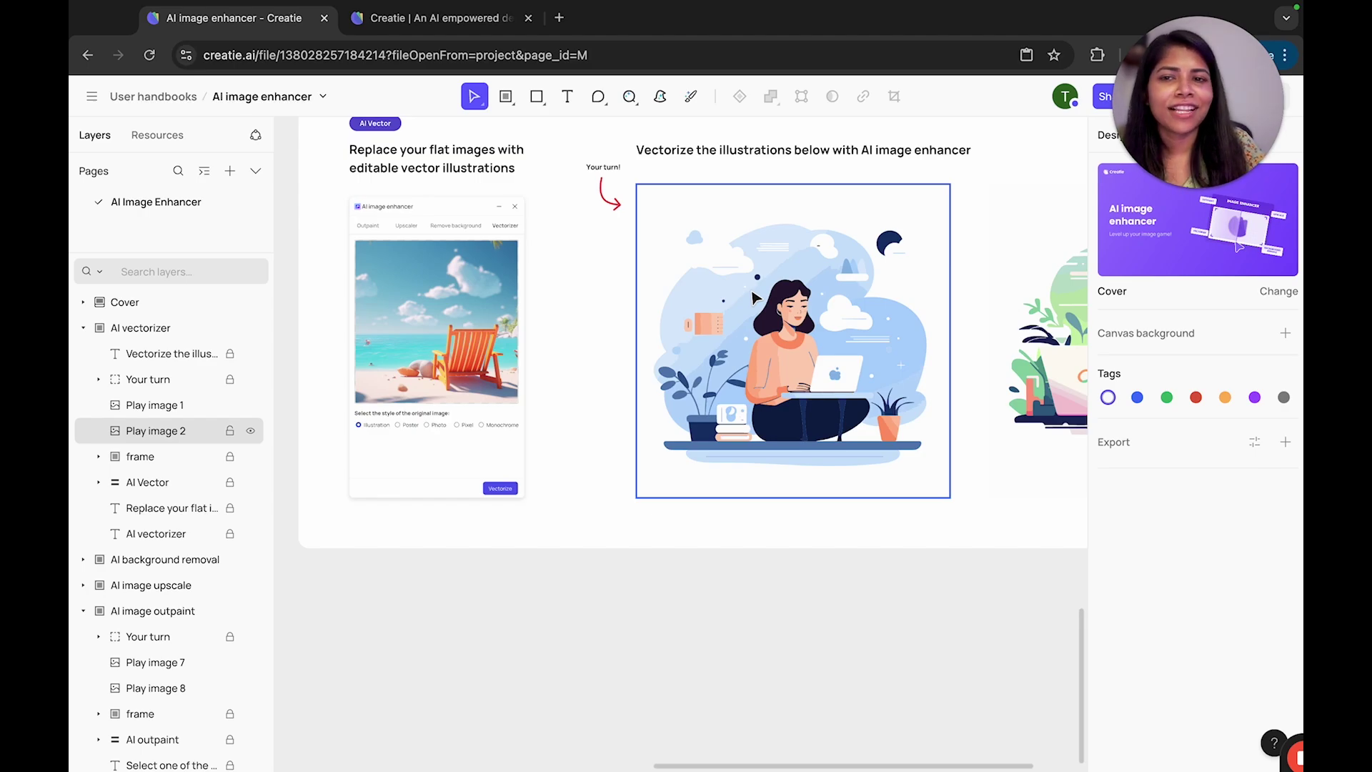
left_click(806, 267)
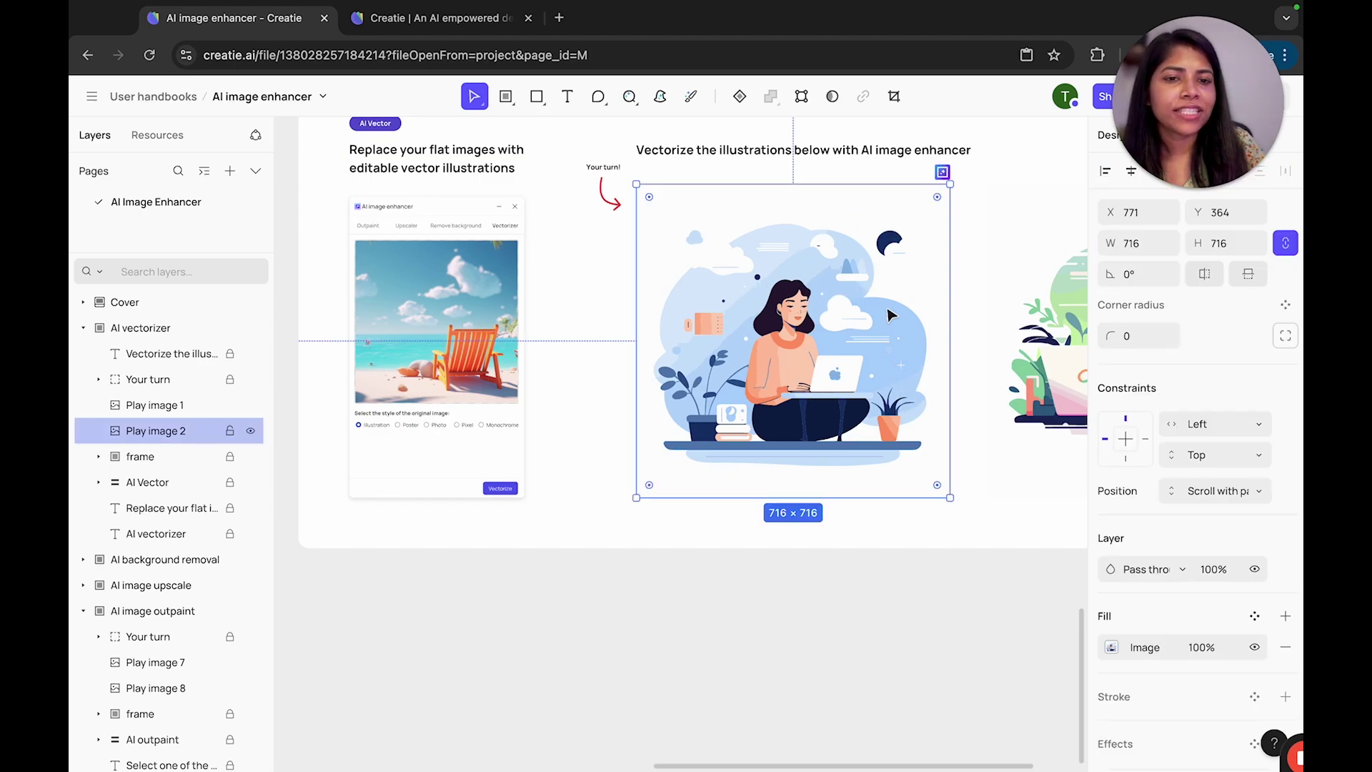
Step: Vectorize the illustration in Monochrome, insert the result, and shift it down and left
left_click(943, 173)
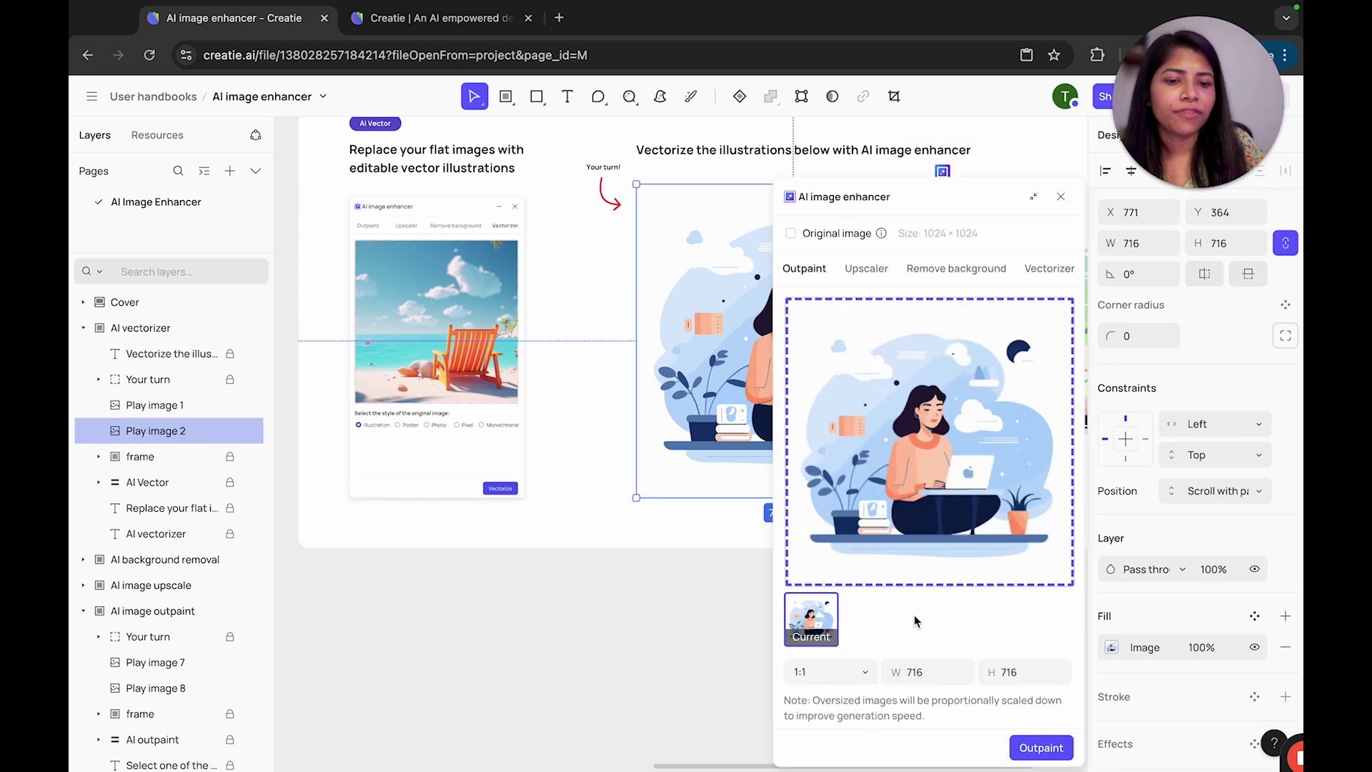
scroll(696, 312, "right", 3)
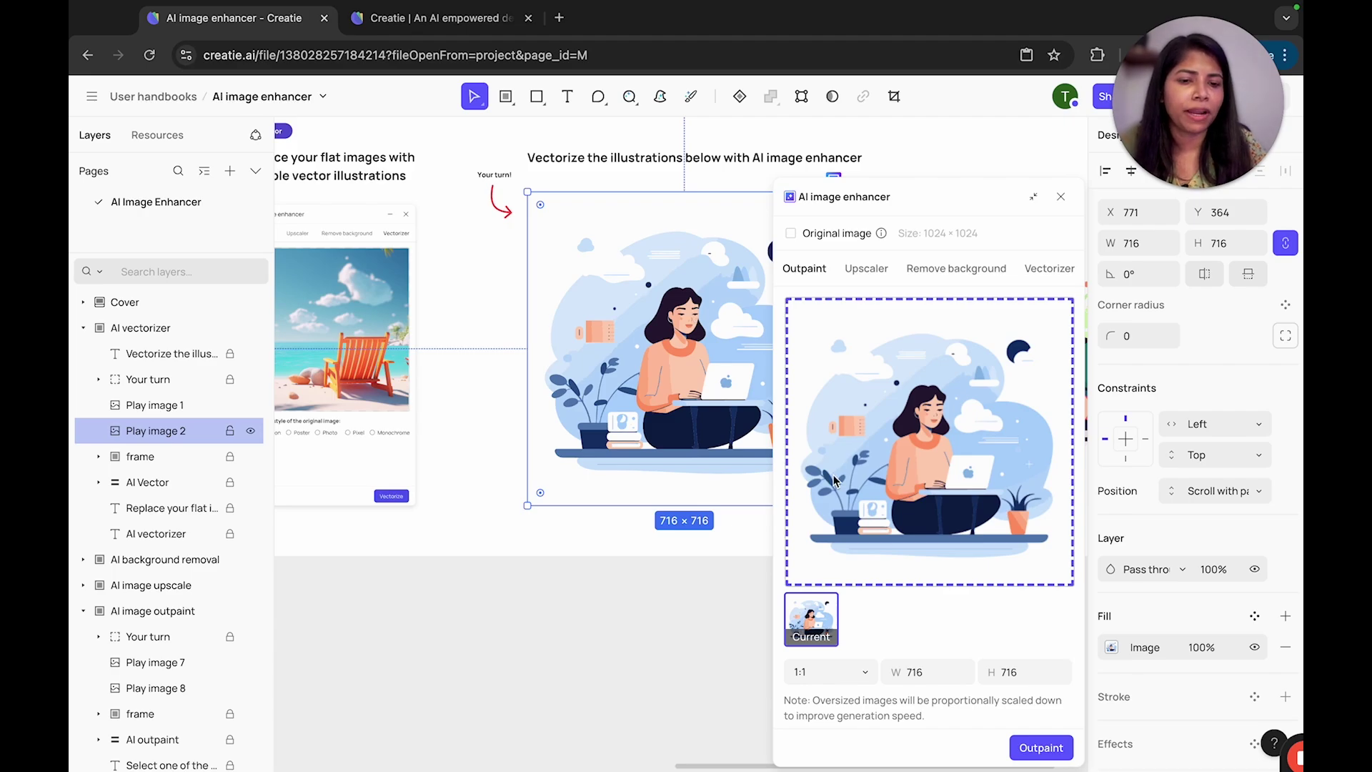
left_click(1045, 278)
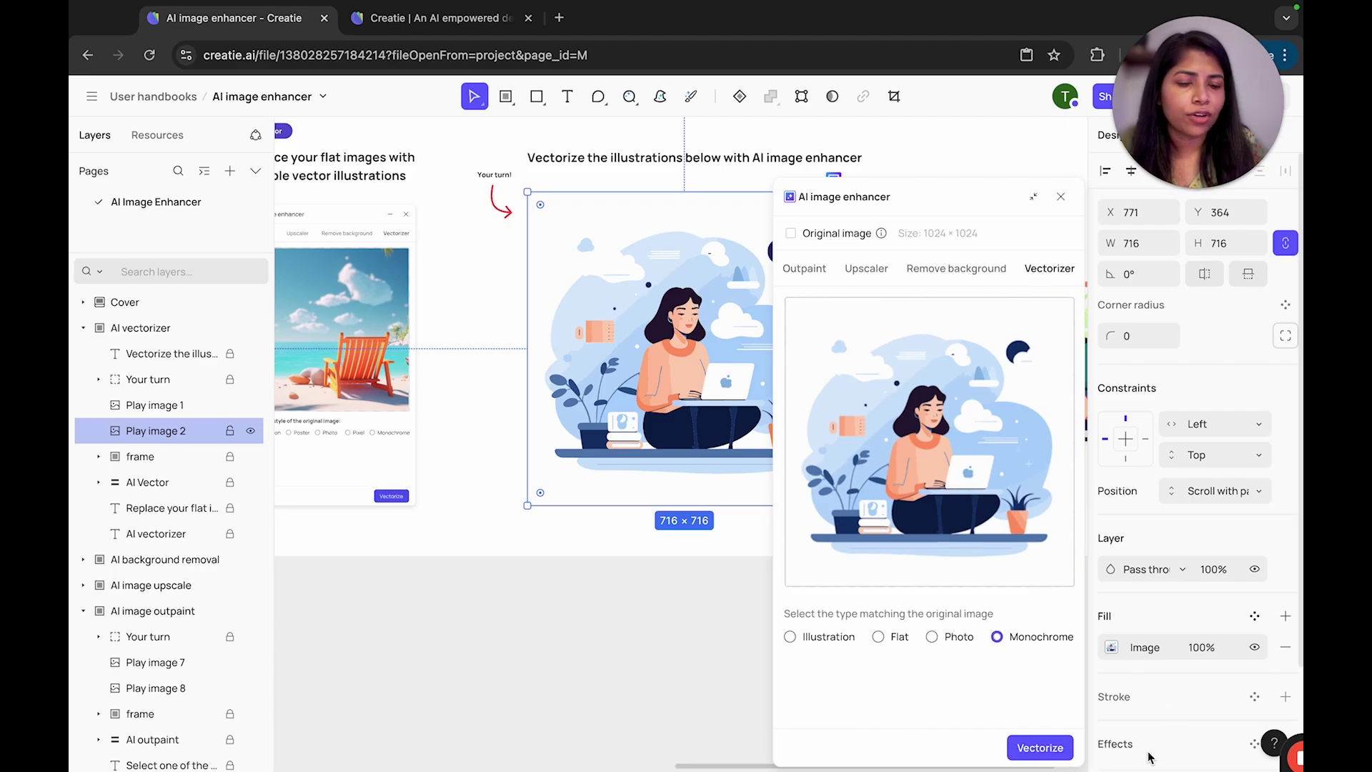
left_click(1045, 748)
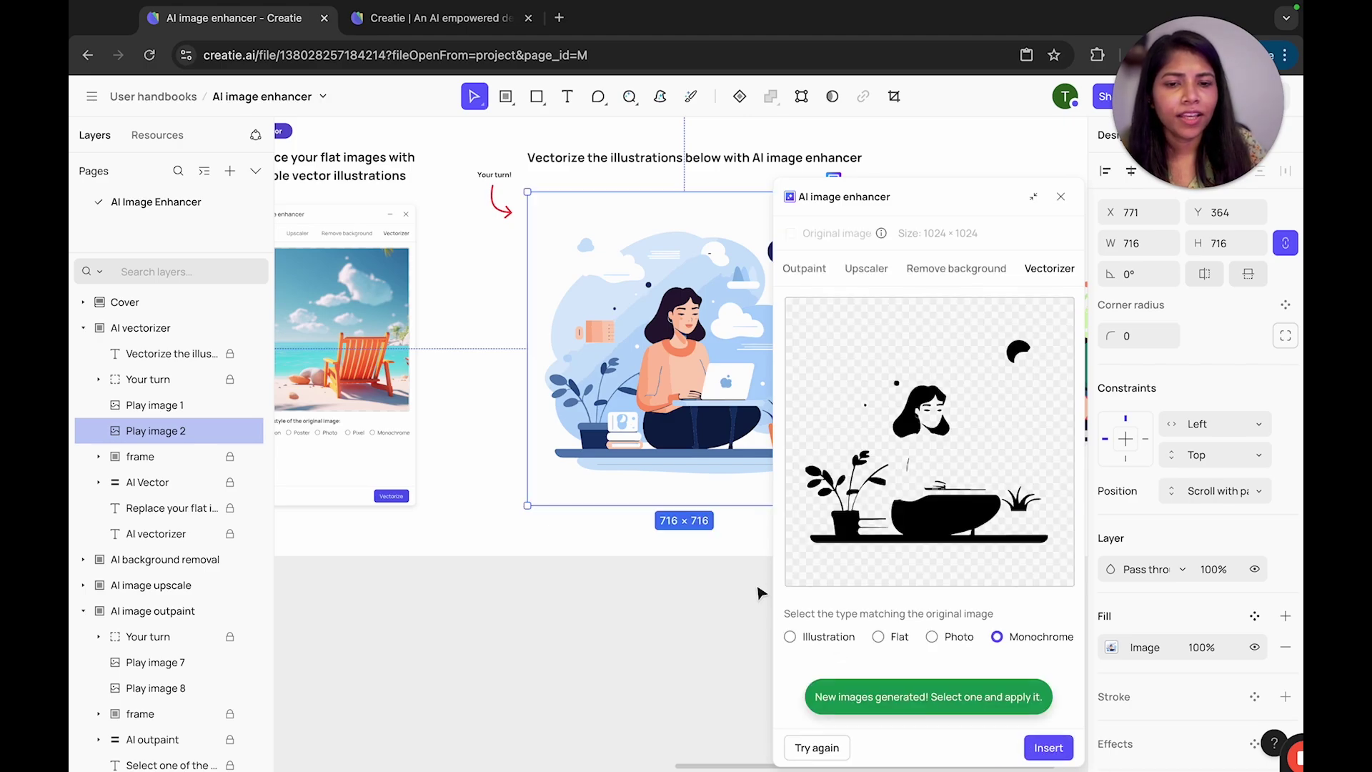
scroll(658, 568, "down", 2)
left_click(1045, 747)
left_click_drag(690, 438, 661, 478)
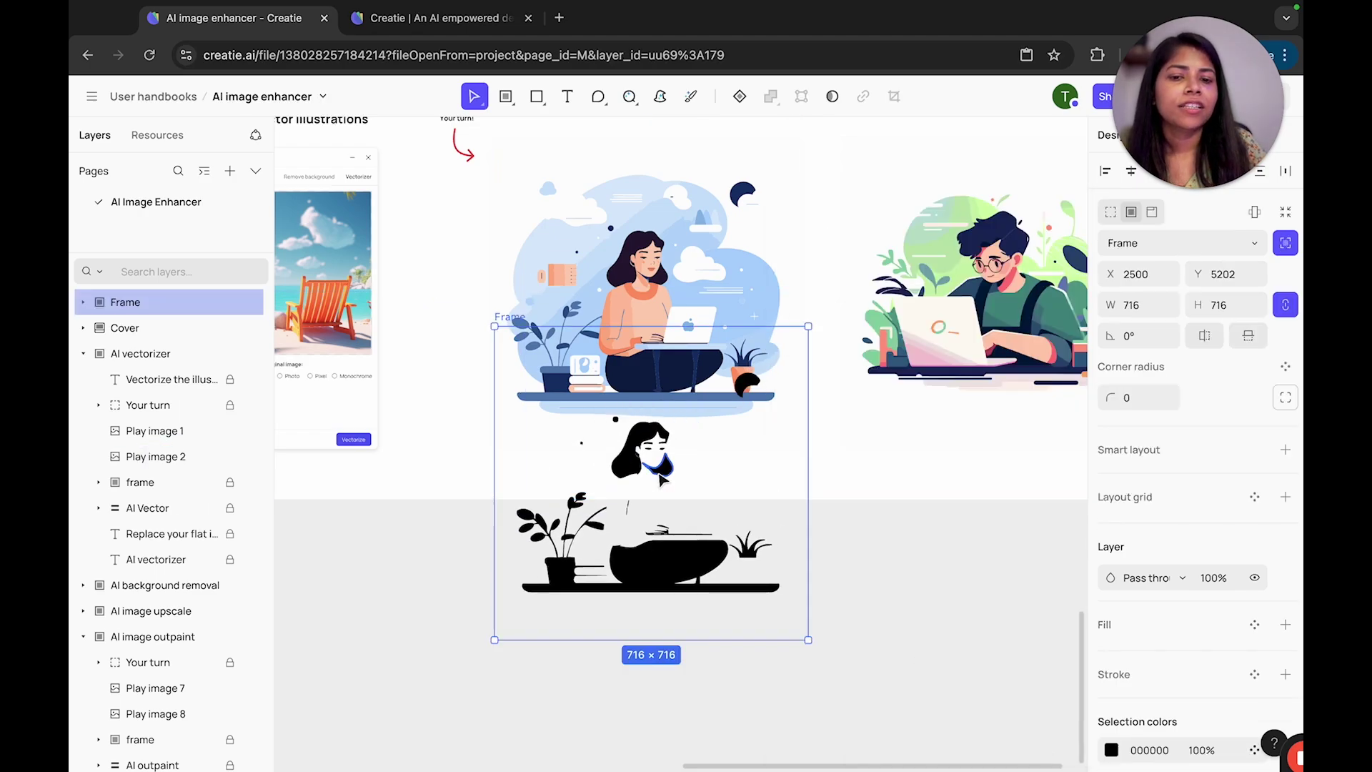
Step: Draw a new 898×957 Frame 1 below the vectorized image
scroll(660, 477, "down", 3)
scroll(660, 477, "down", 3)
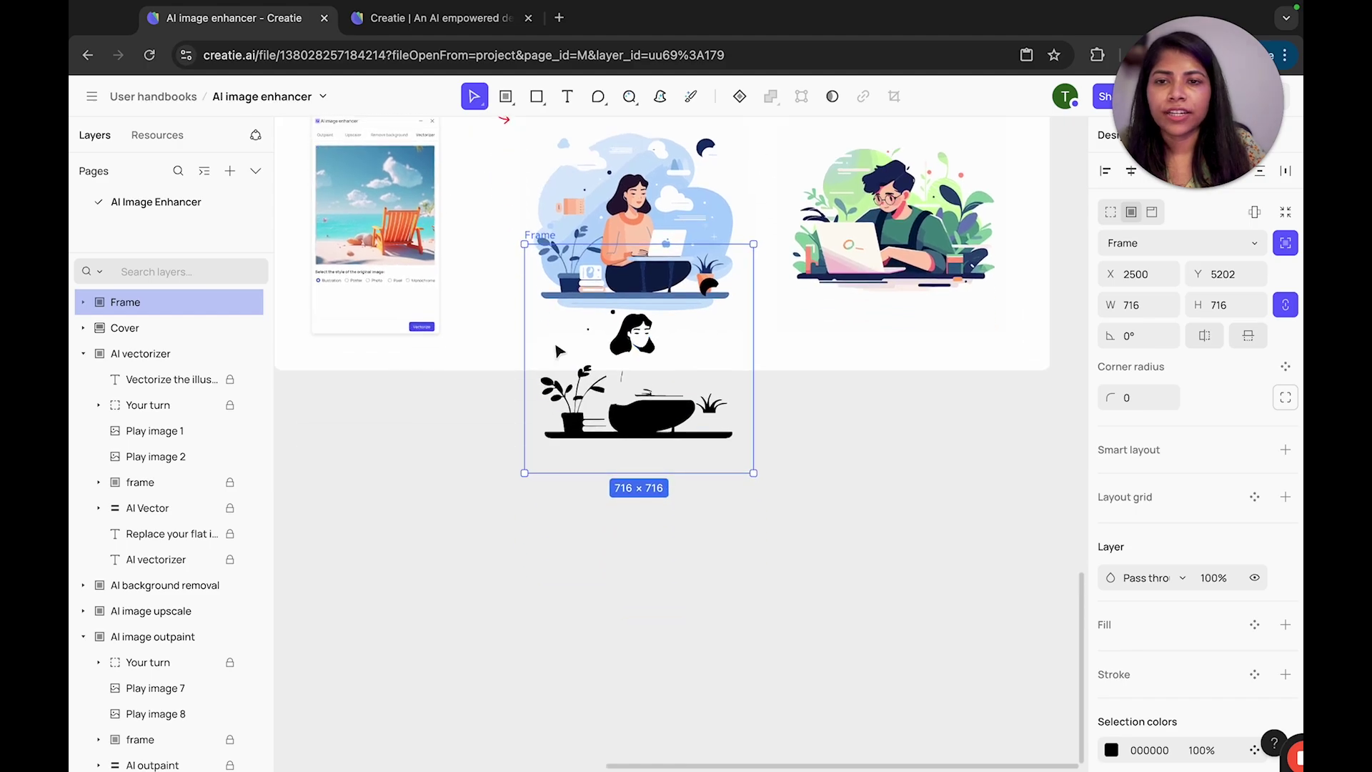
left_click(505, 96)
mouse_move(492, 451)
left_mouse_down()
mouse_move(507, 514)
mouse_move(699, 669)
mouse_move(723, 735)
mouse_move(779, 756)
left_mouse_up()
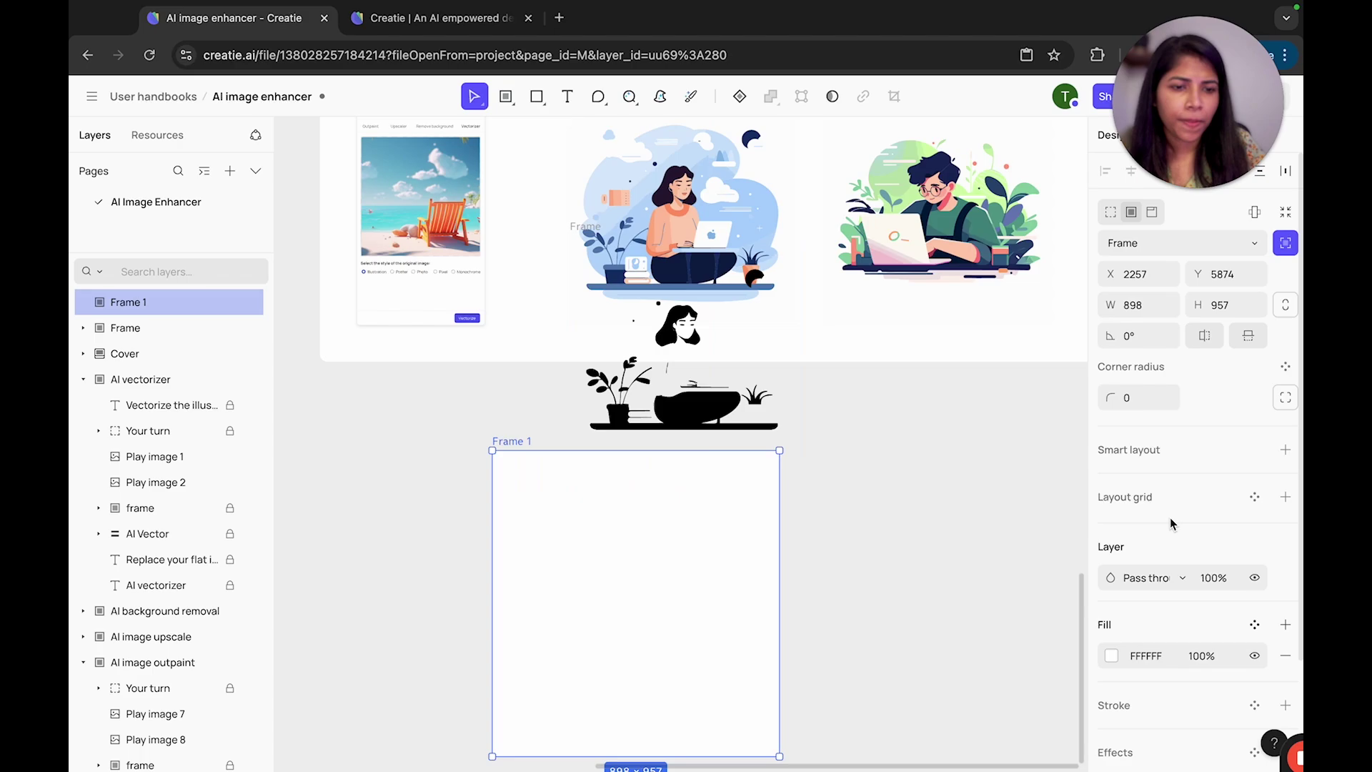
Step: Give Frame 1 a pale pink fill, undoing a partial silhouette move
left_click(1111, 655)
left_click(906, 344)
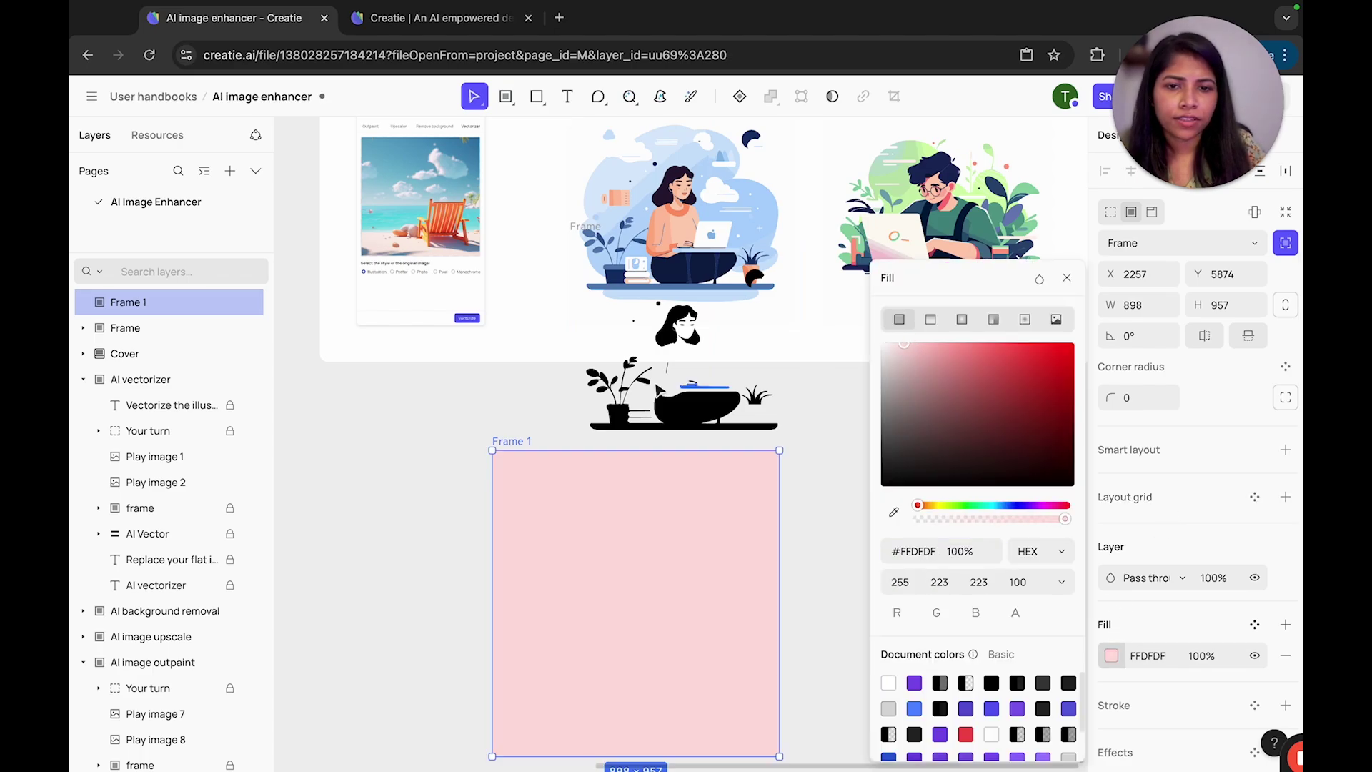
left_click(695, 396)
left_click_drag(695, 395, 675, 560)
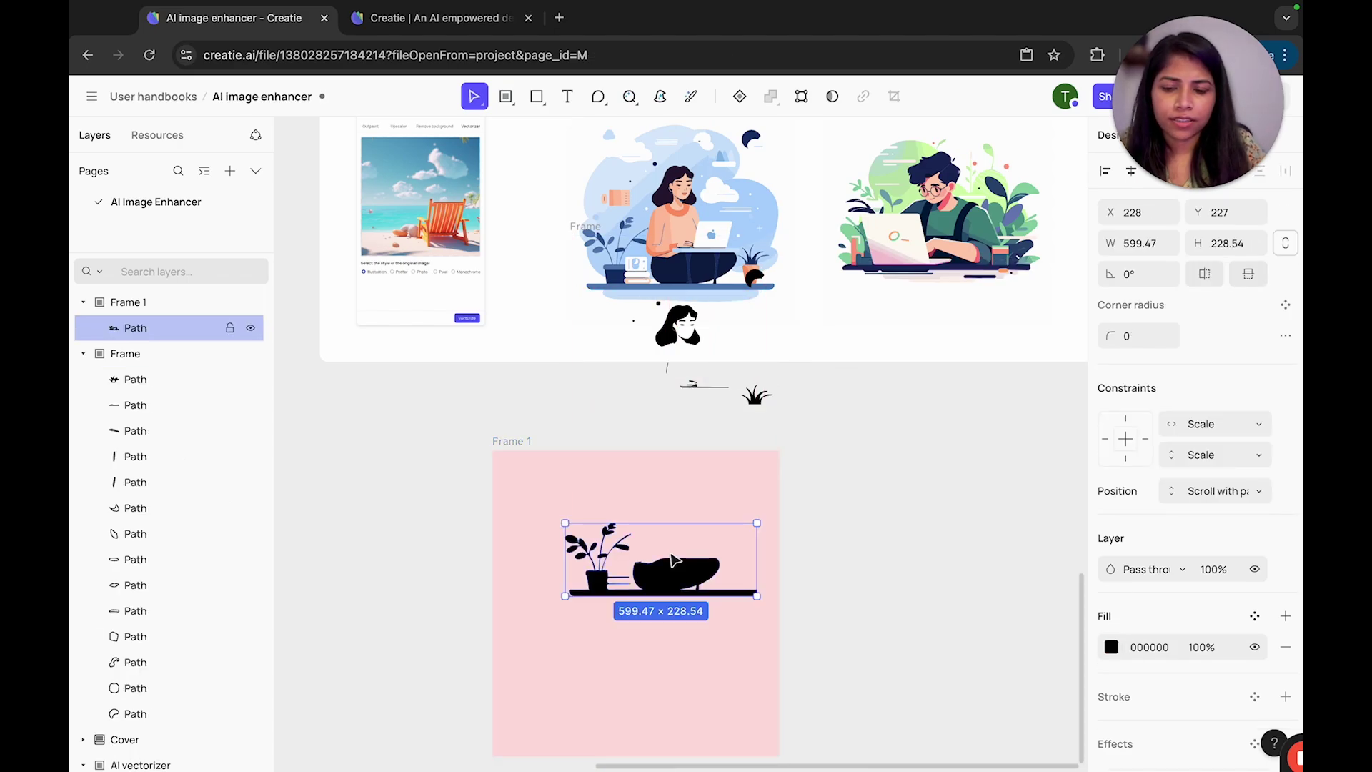
key("ctrl+z")
left_click(927, 387)
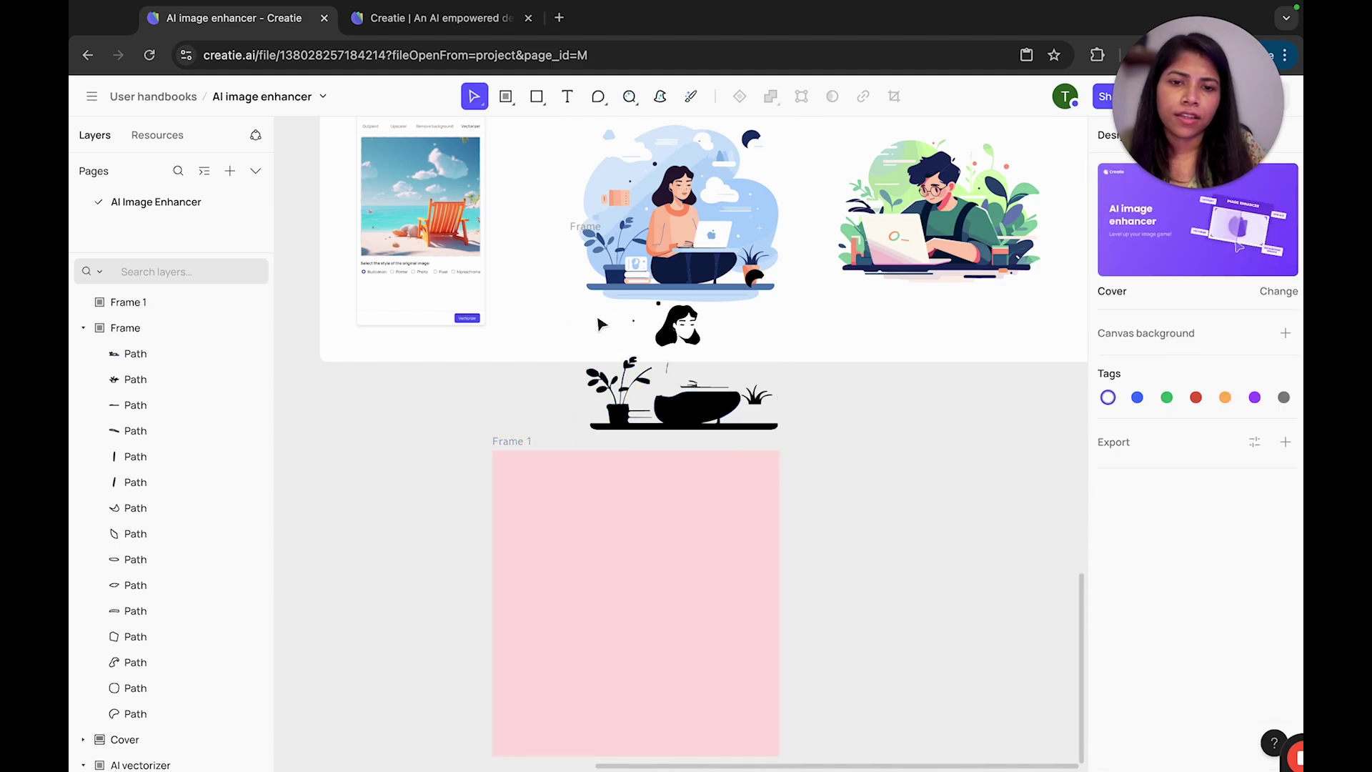
Step: Marquee-select every silhouette path, including the woman's head, and drag them all into Frame 1
left_click_drag(600, 324, 872, 410)
left_click(873, 410)
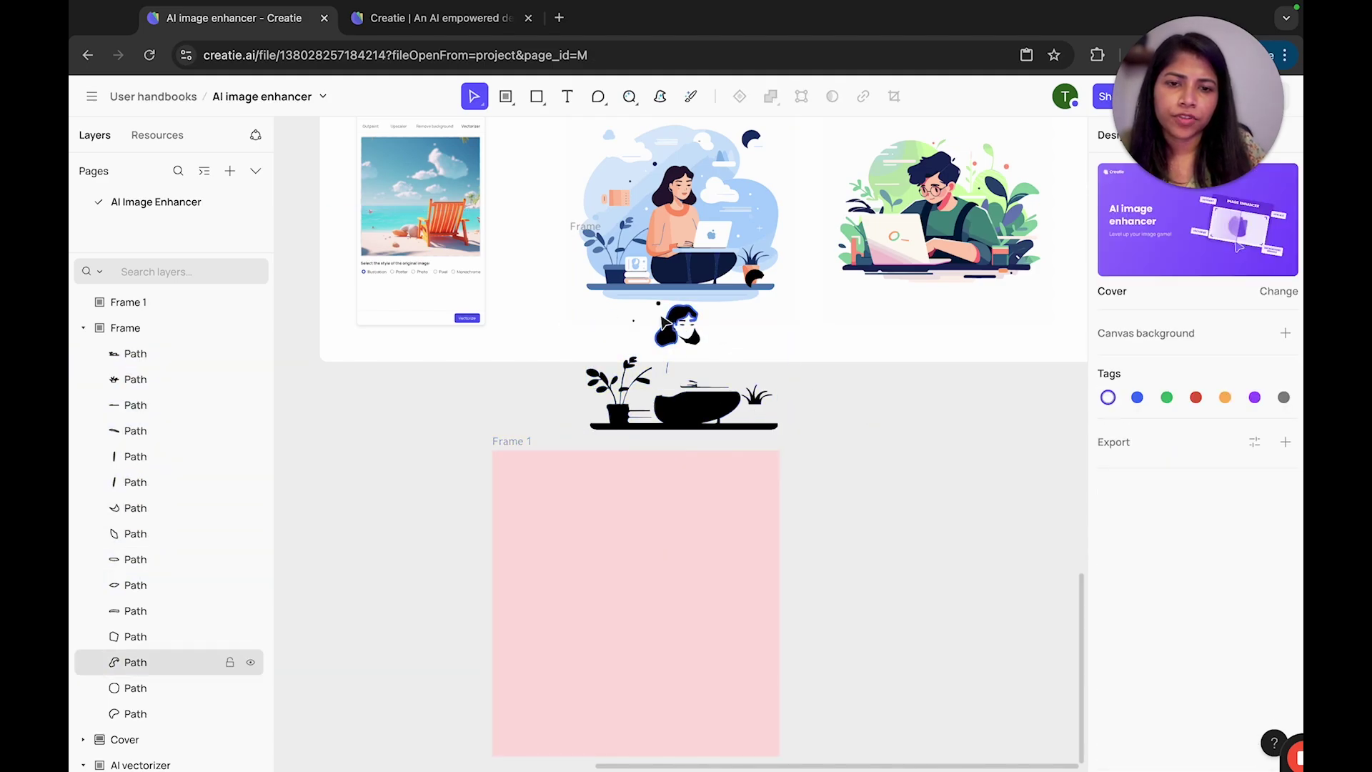
left_click_drag(591, 334, 796, 442)
left_click_drag(683, 380, 636, 607)
scroll(817, 576, "down", 3)
left_click(819, 581)
scroll(820, 580, "up", 1)
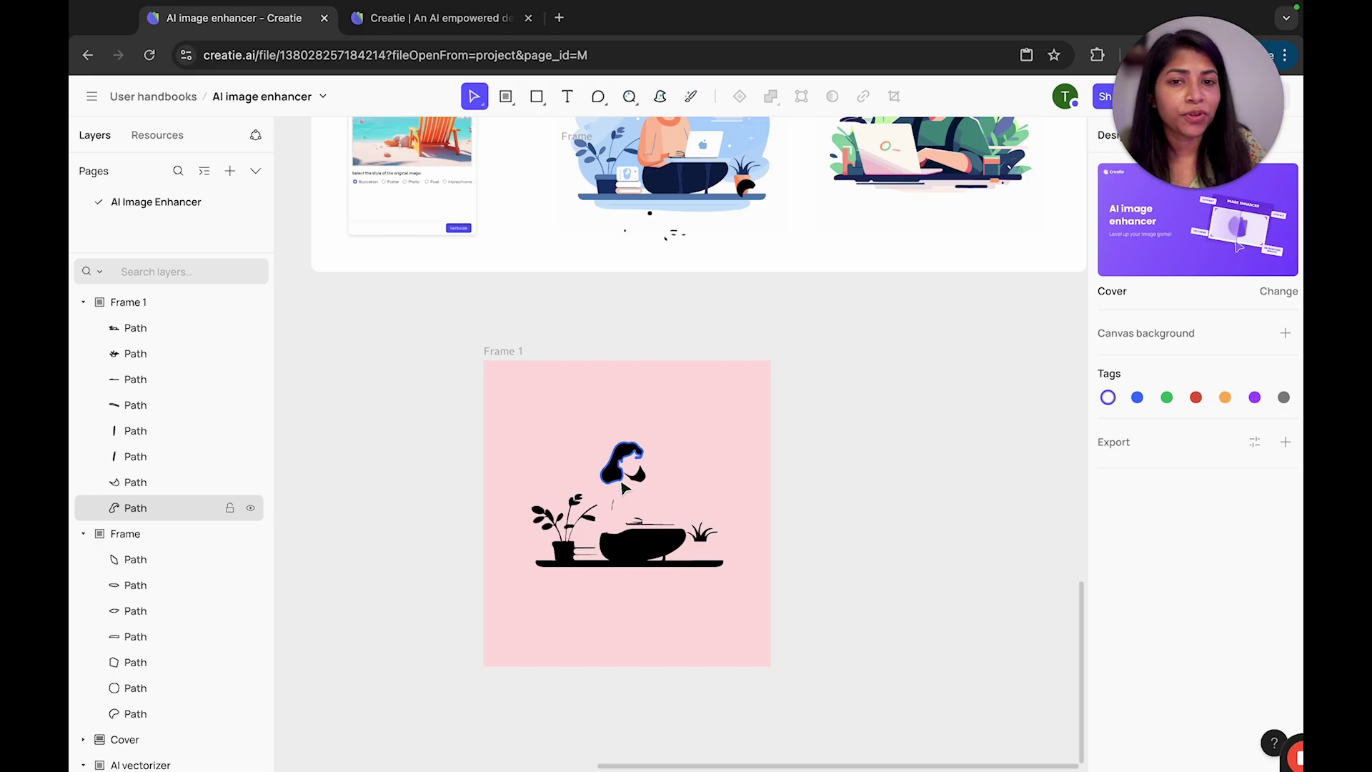
scroll(731, 426, "up", 5)
scroll(747, 413, "up", 5)
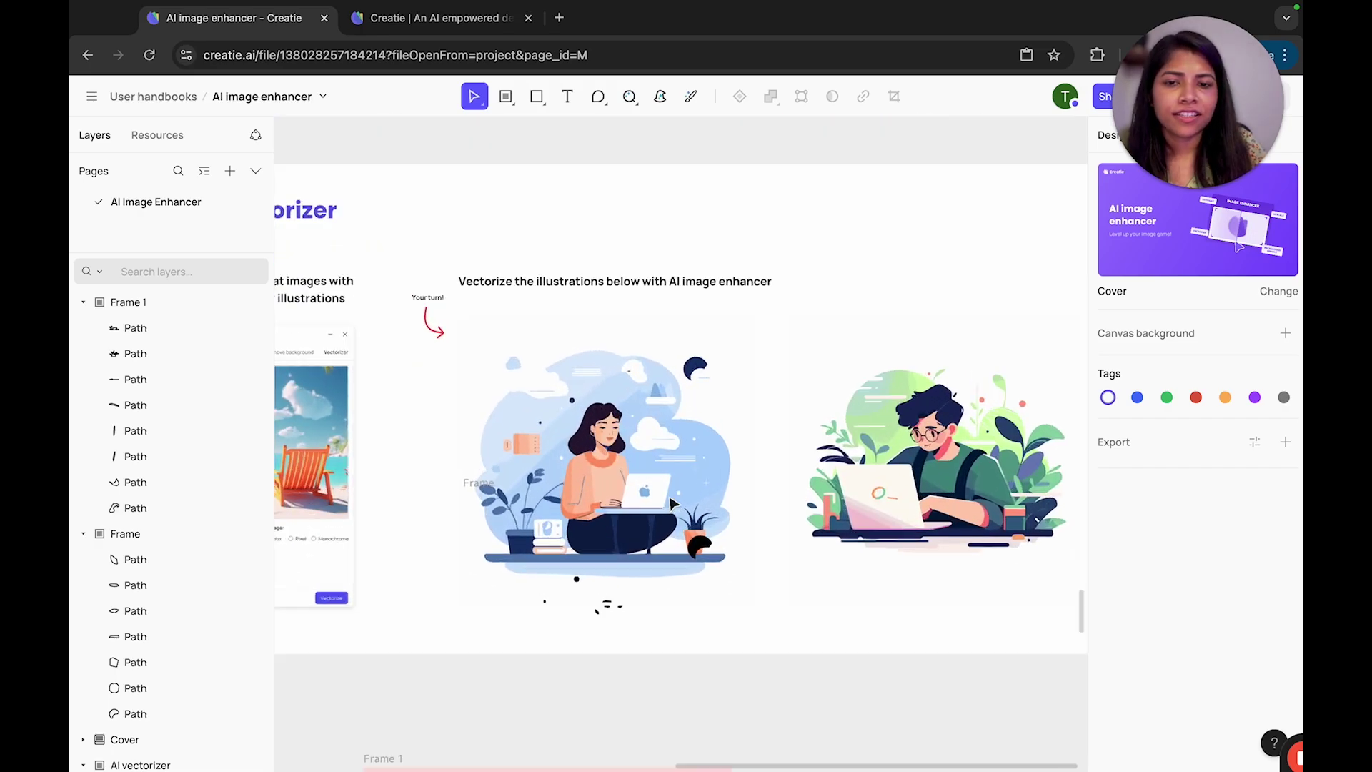
scroll(672, 504, "down", 2)
Step: Remove the camera image's background with the AI image enhancer and insert the 716×716 cut-out
left_click(608, 251)
scroll(747, 202, "up", 2)
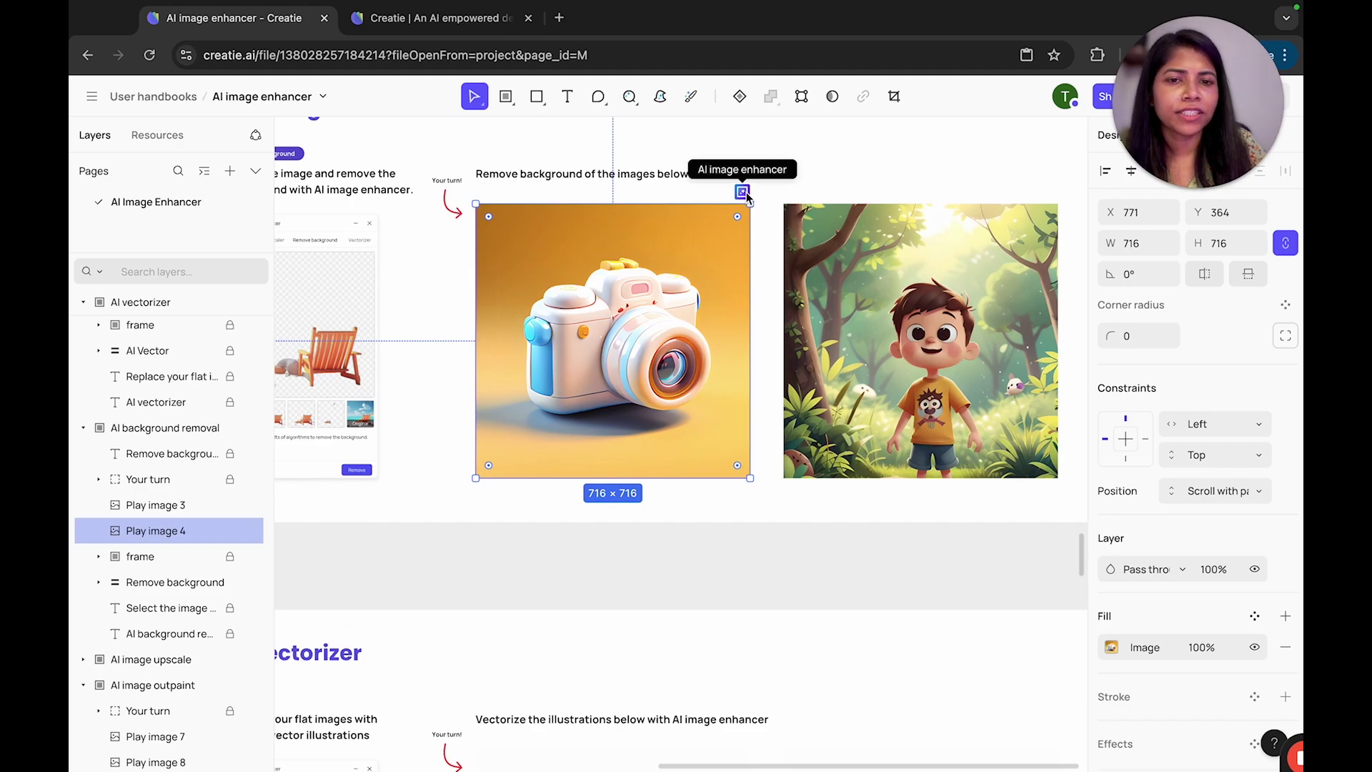
left_click(743, 192)
left_click(965, 278)
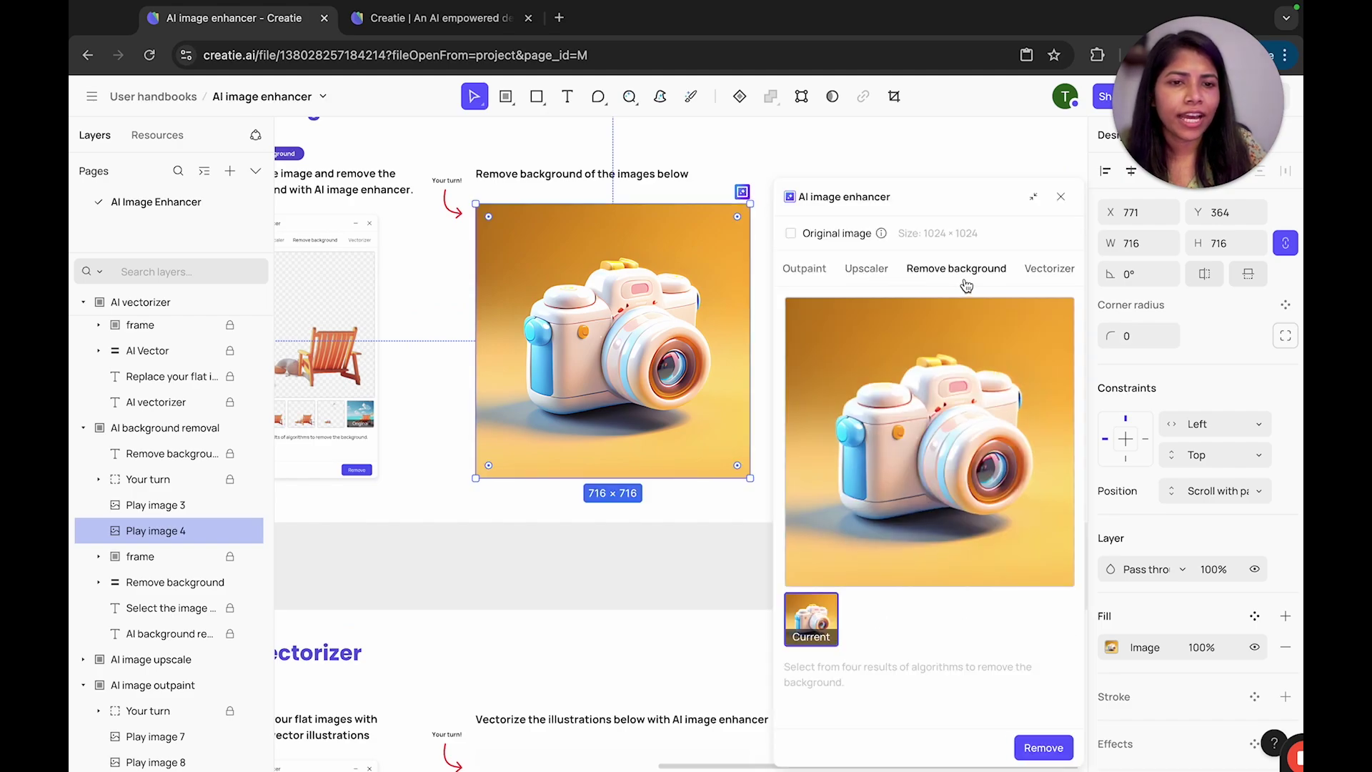
left_click(1044, 747)
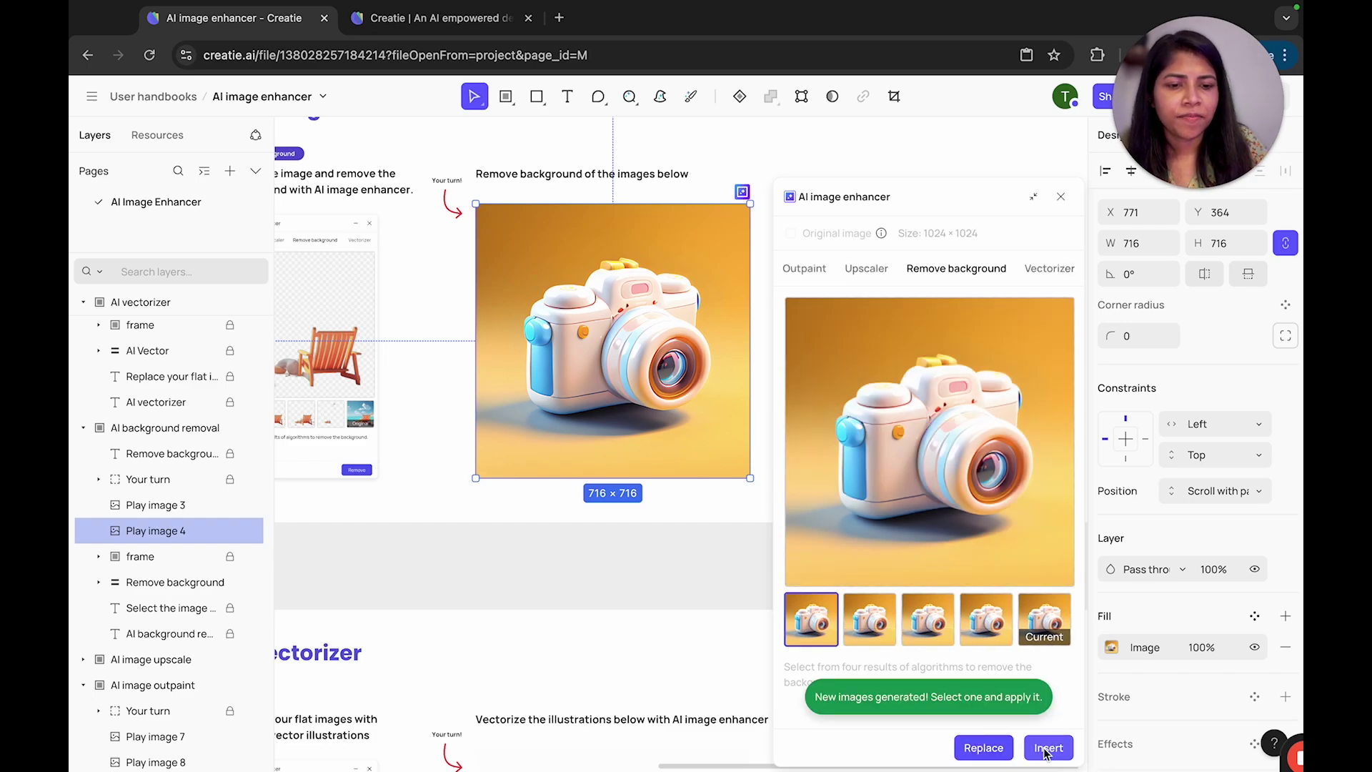
left_click(1045, 748)
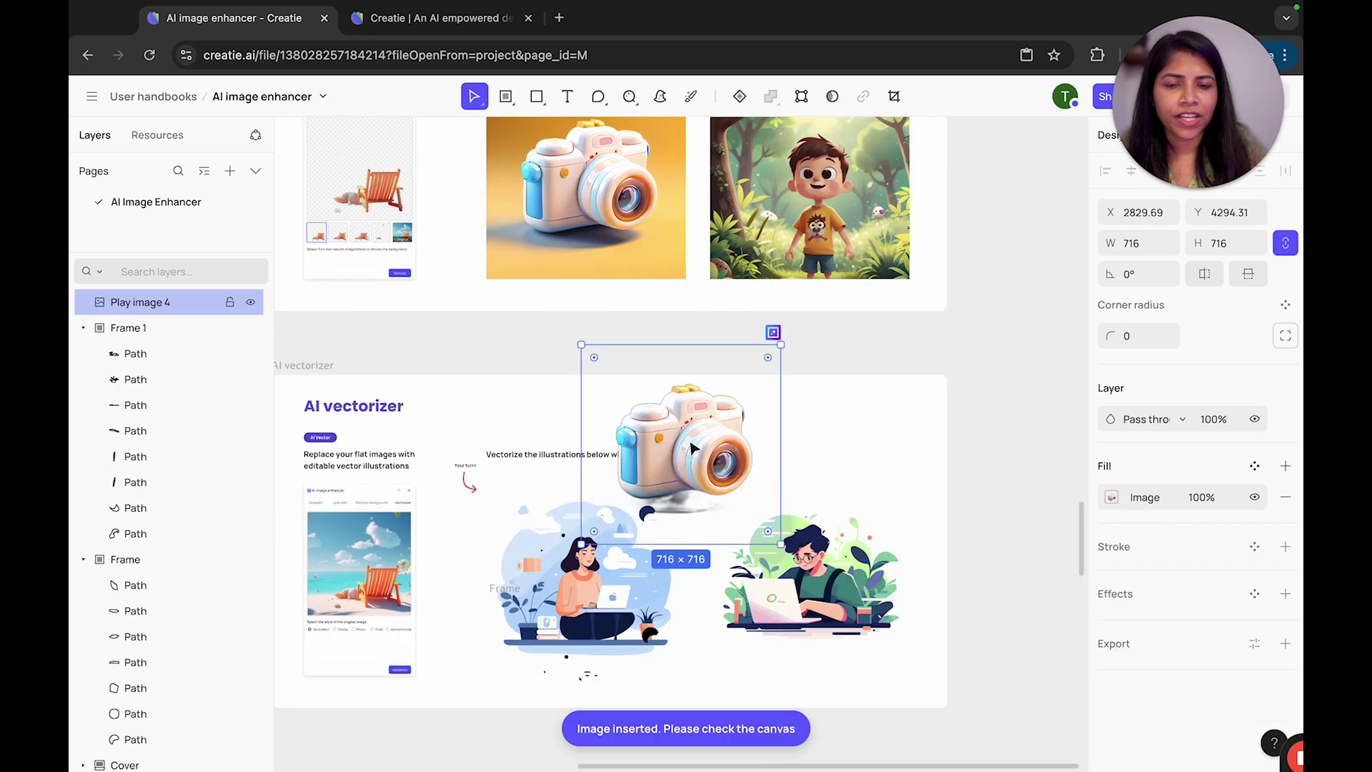
Step: Place the cut-out camera over the original photo in the AI background removal section
left_click_drag(692, 446, 624, 258)
scroll(629, 254, "up", 5)
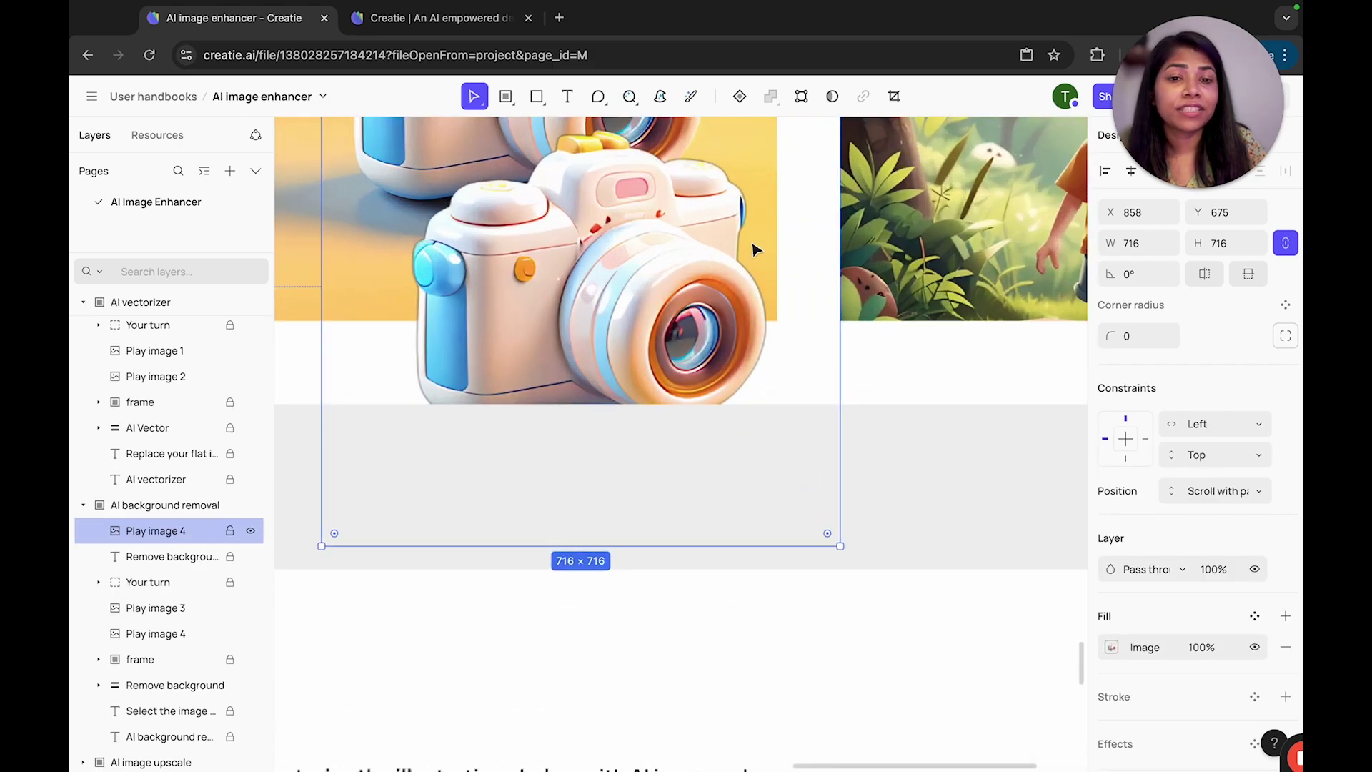
scroll(576, 273, "down", 5)
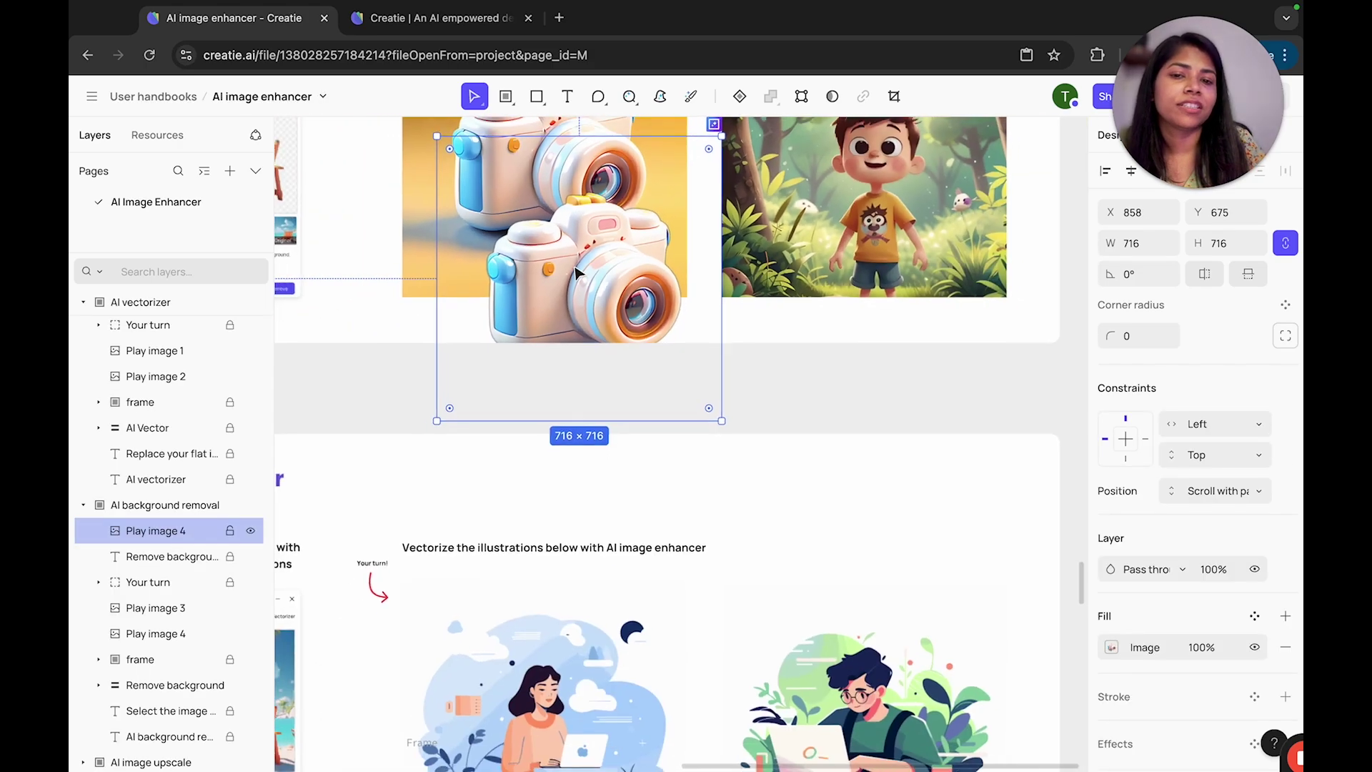
mouse_move(628, 269)
left_mouse_down()
mouse_move(607, 373)
mouse_move(628, 332)
mouse_move(628, 291)
left_mouse_up()
scroll(622, 293, "down", 3)
scroll(623, 286, "up", 1)
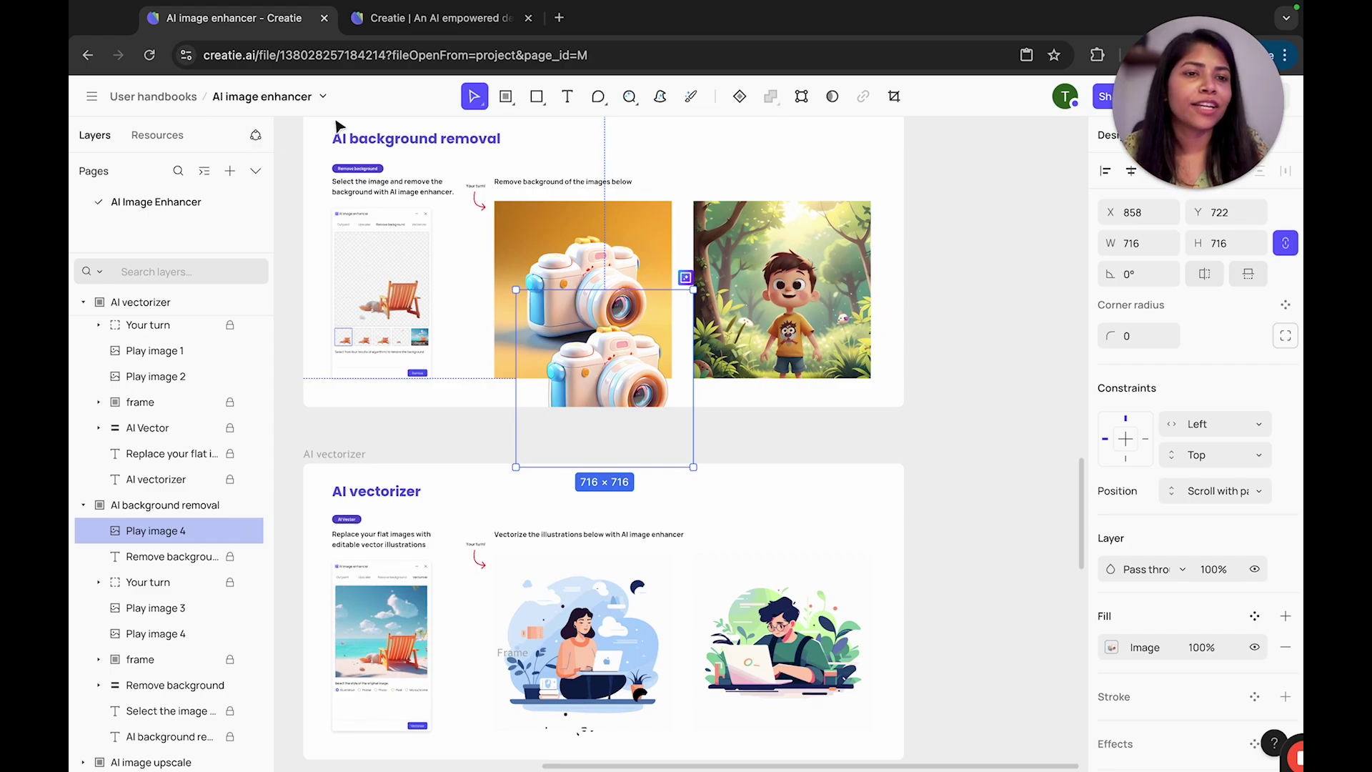
Step: Leave the AI image enhancer file for the User handbooks file list via the main menu
left_click(79, 99)
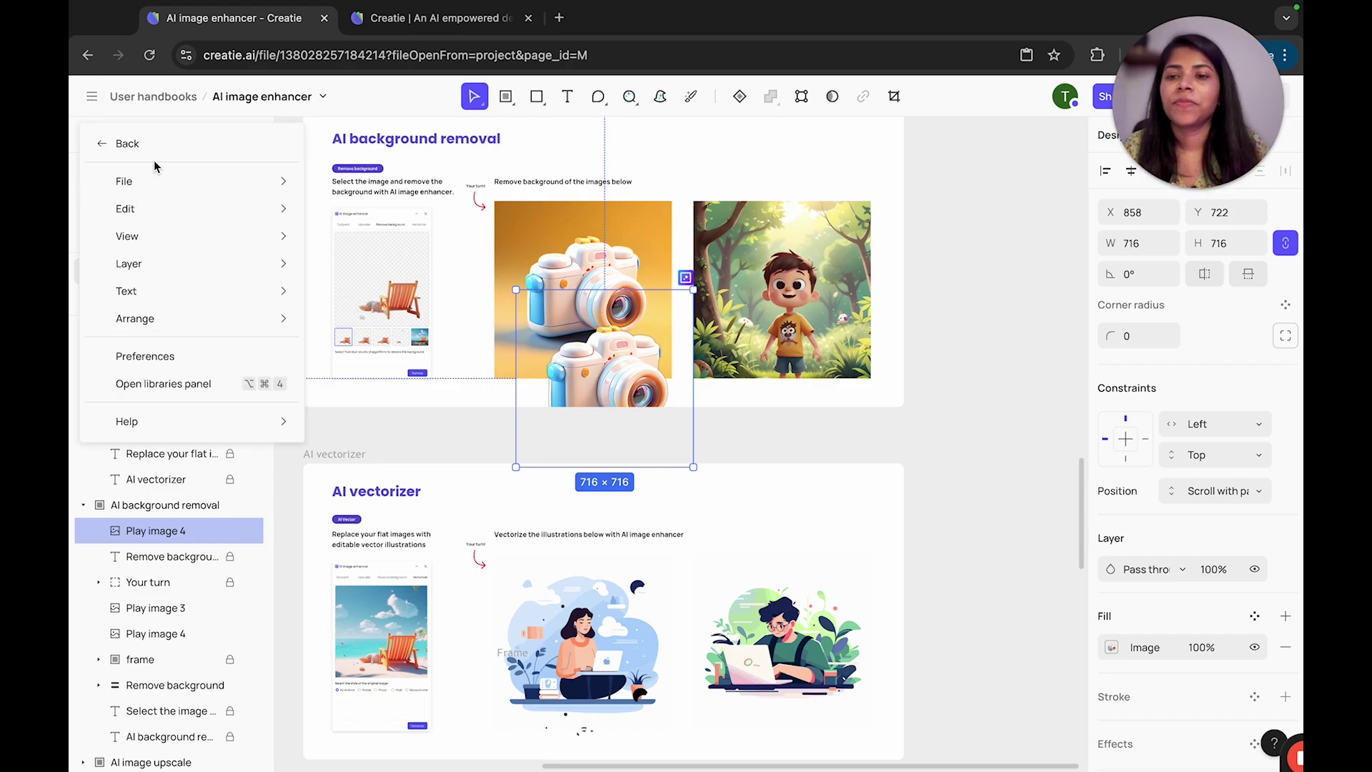
left_click(146, 141)
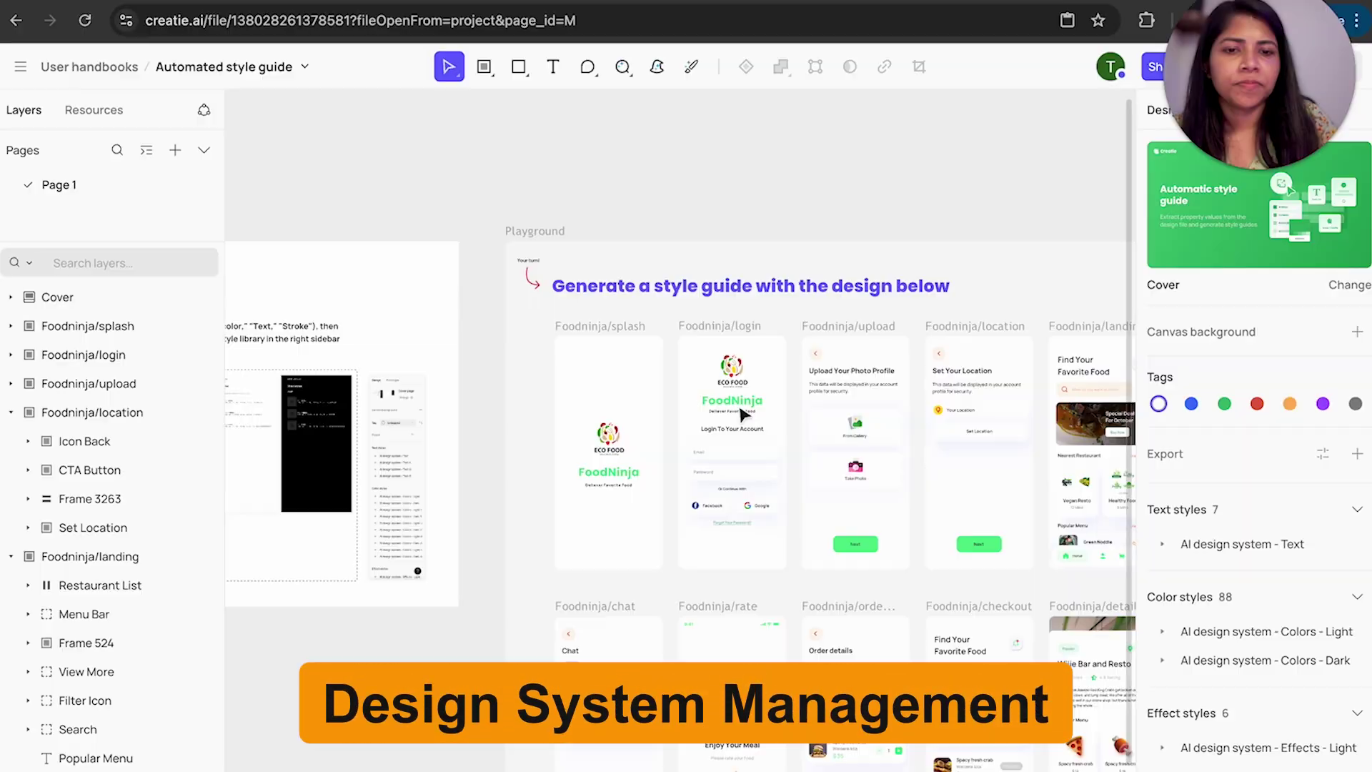
scroll(740, 417, "up", 5)
scroll(739, 417, "down", 5)
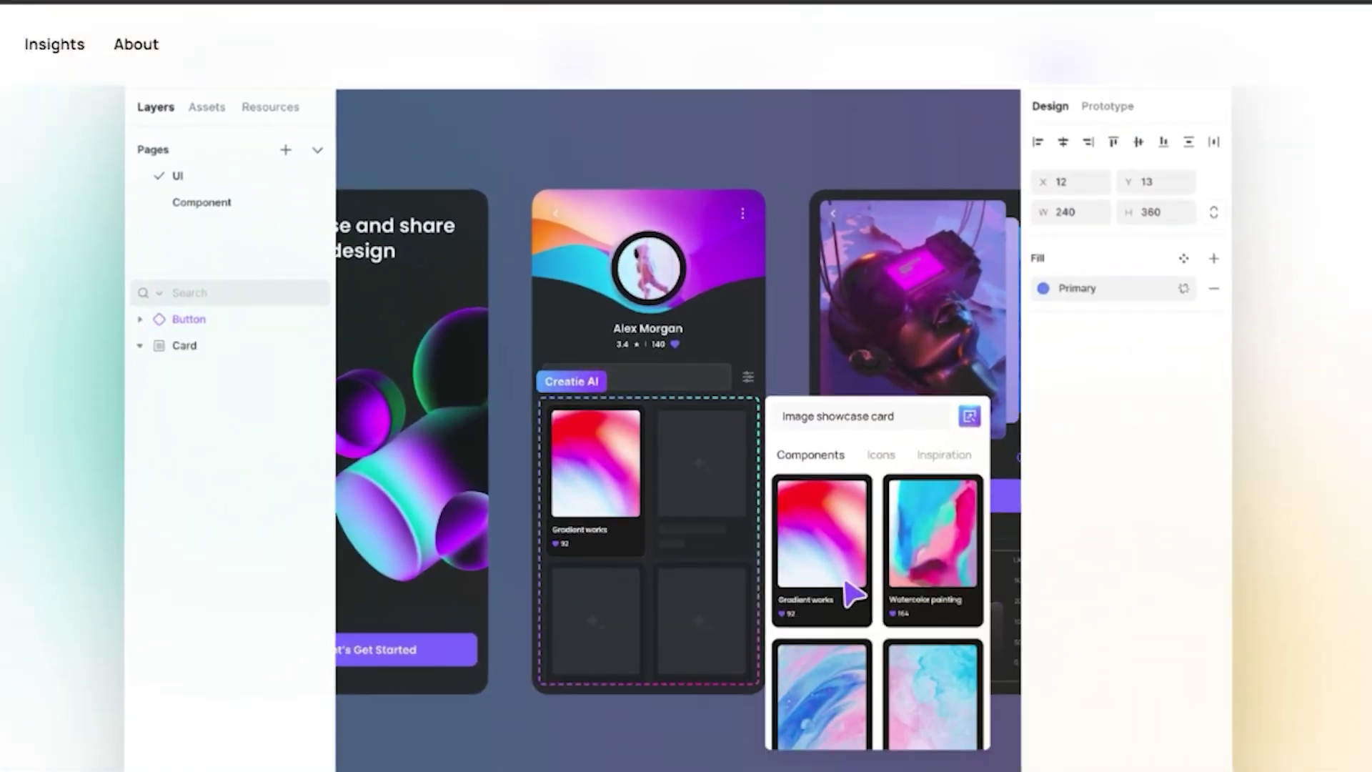
Step: Scroll the Creatie homepage past Creatie wizard and Magicon to the Automatic style guide card
scroll(686, 429, "down", 20)
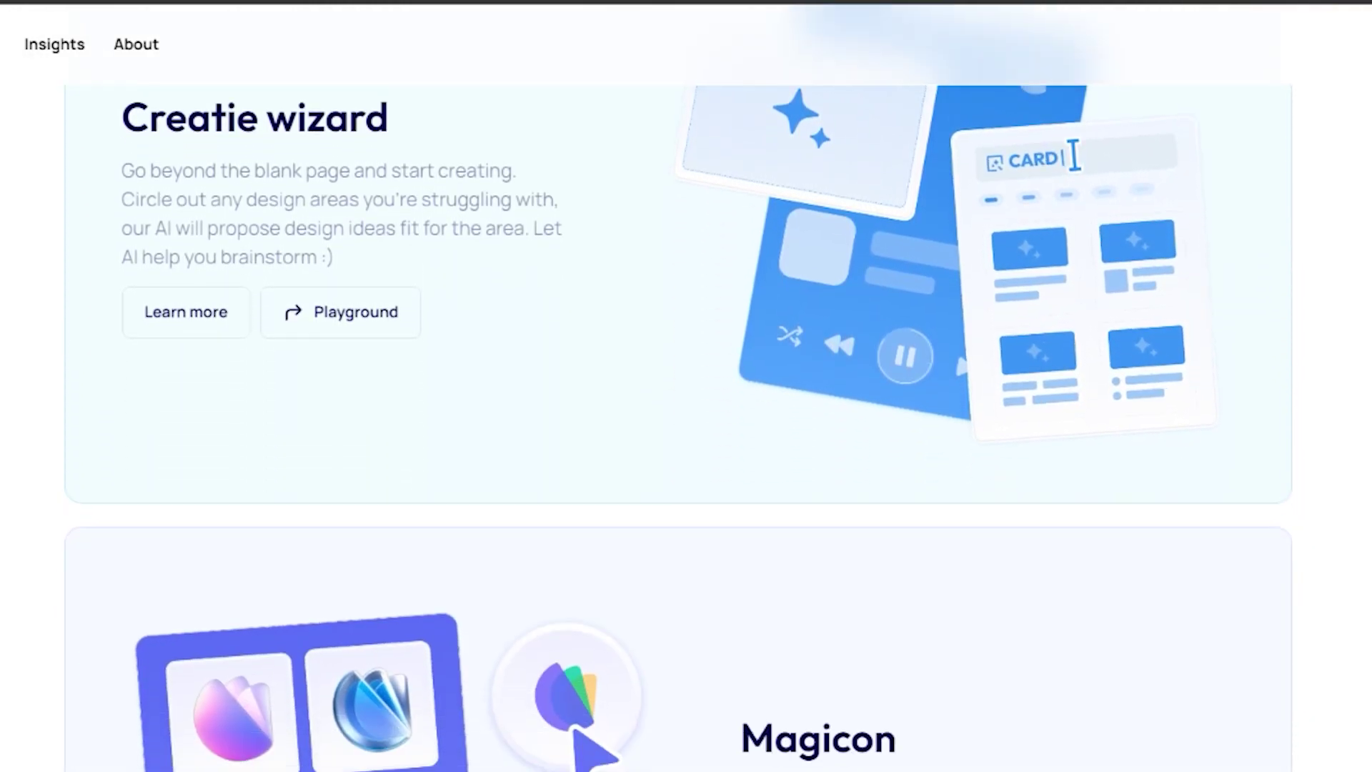
scroll(686, 429, "down", 20)
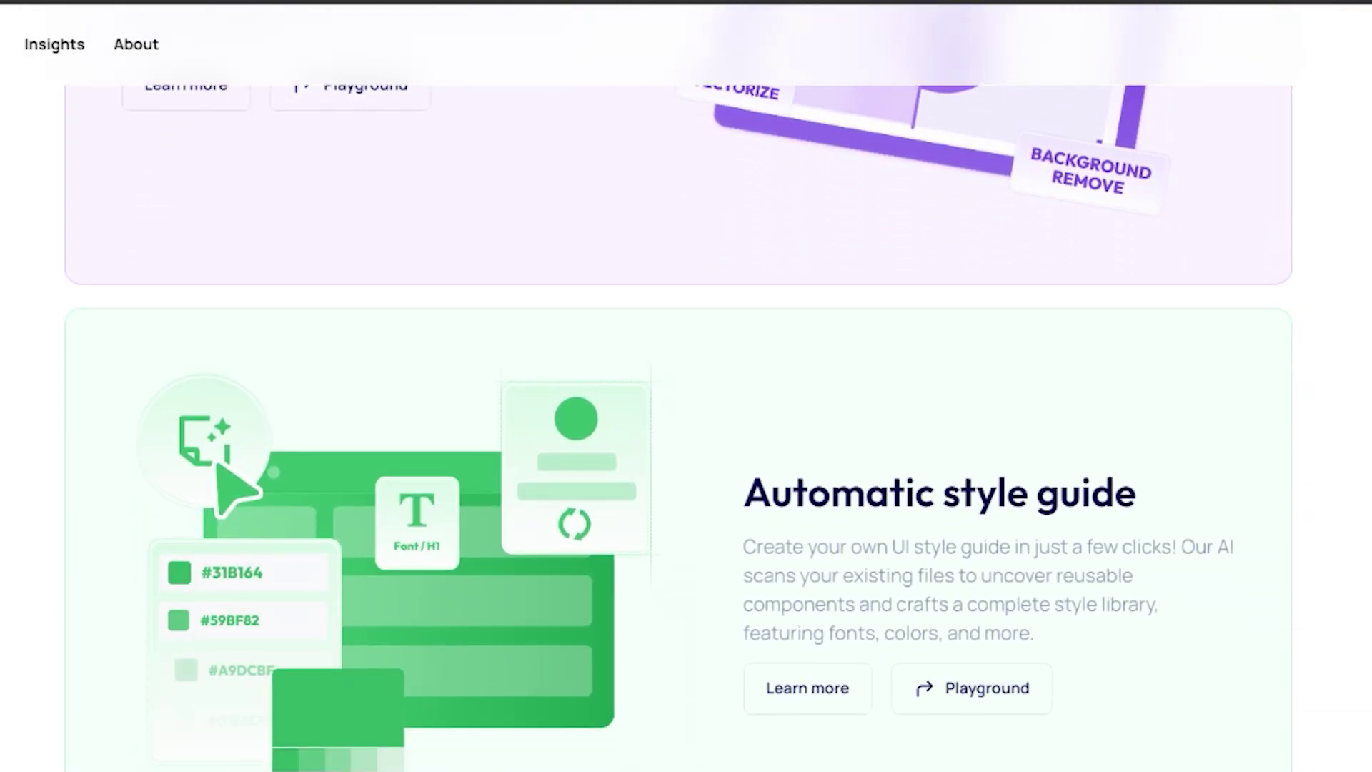